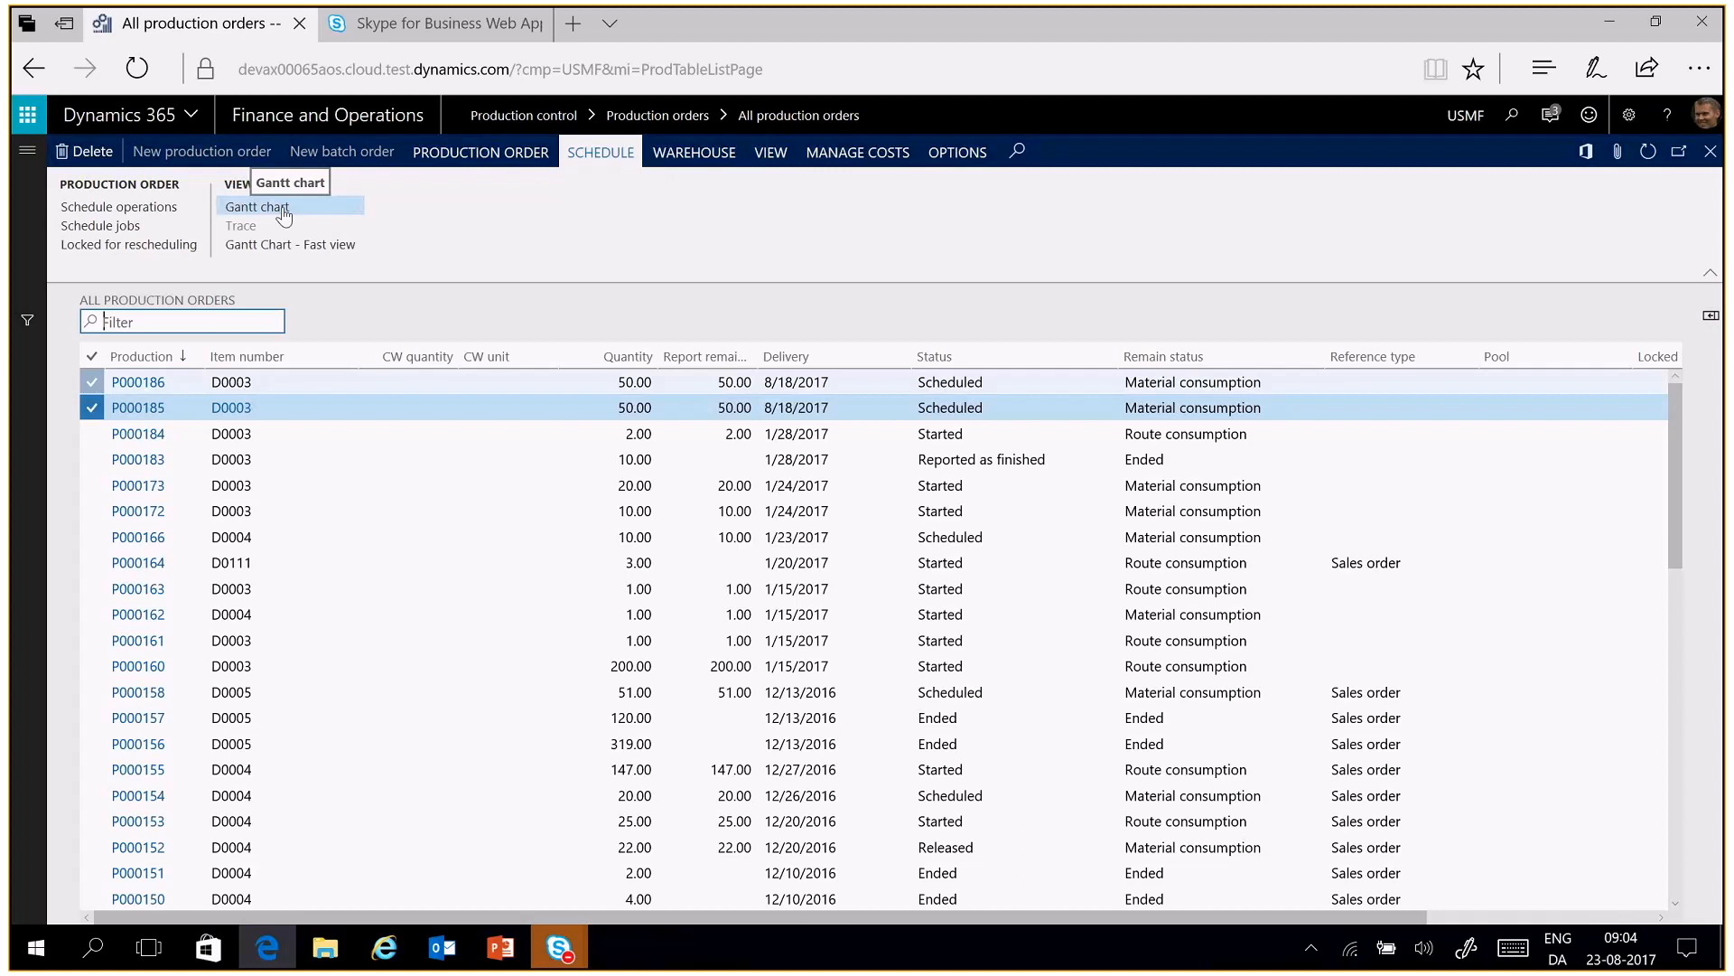
Open the Gantt chart for the two selected production orders and highlight the order with the Assembly job on resource 1211
{"action": "left_click", "coordinate": [284, 215]}
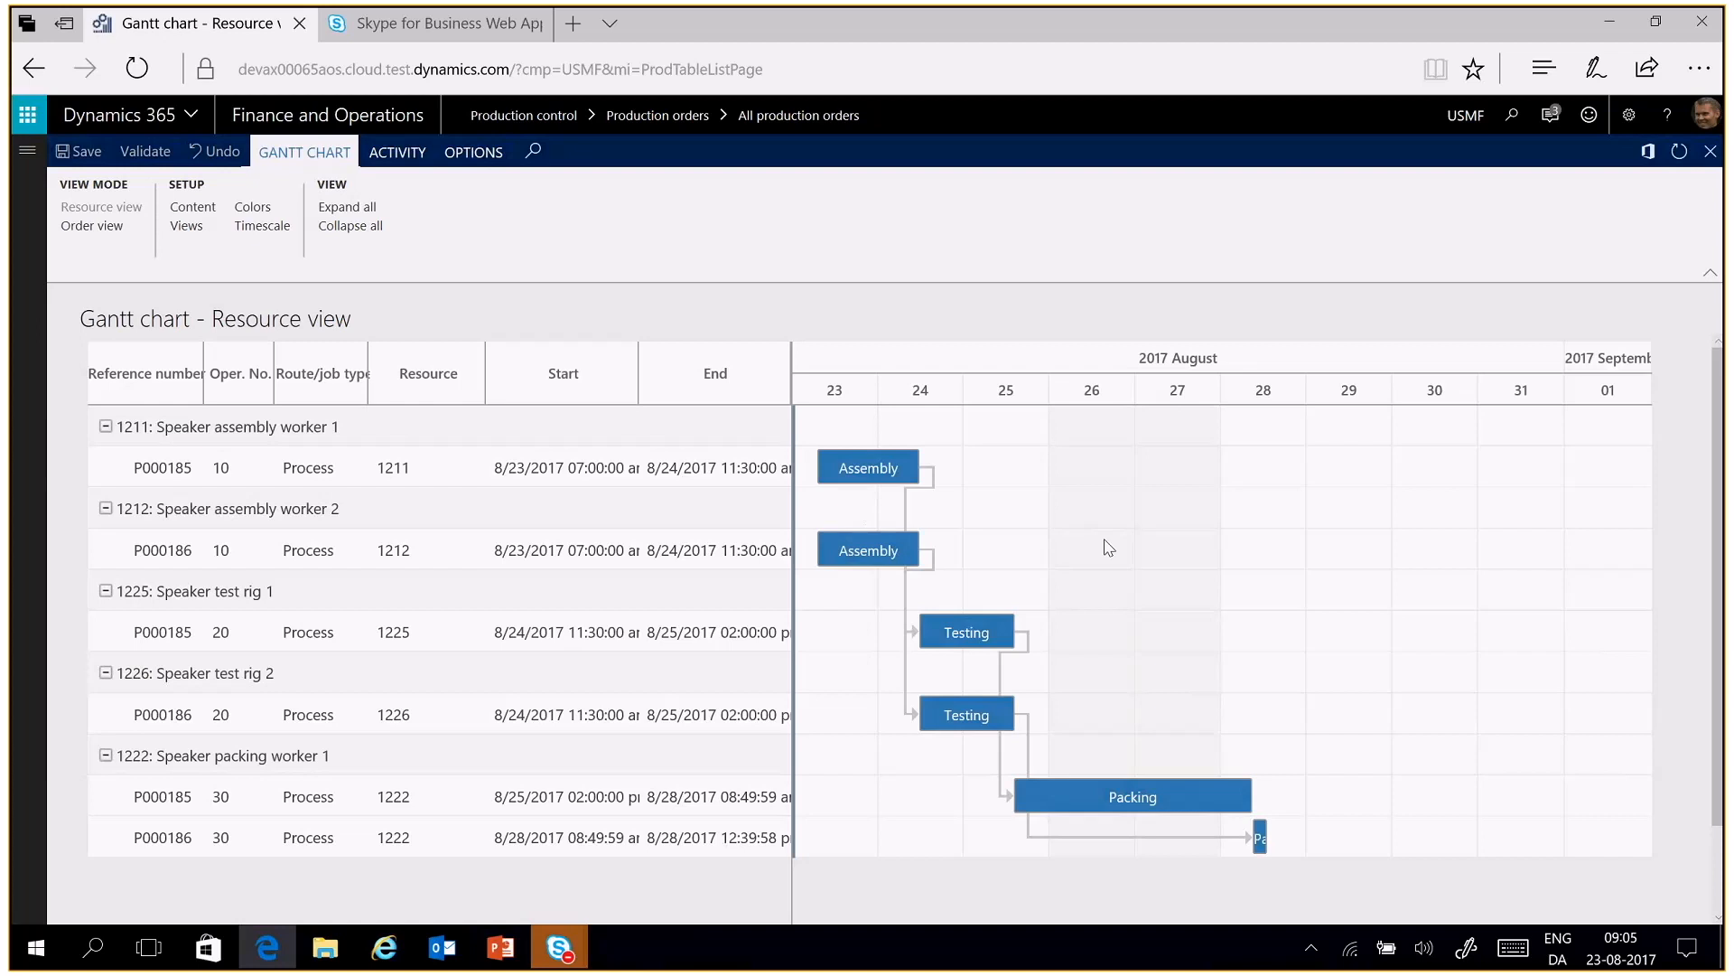
{"action": "left_click", "coordinate": [689, 462]}
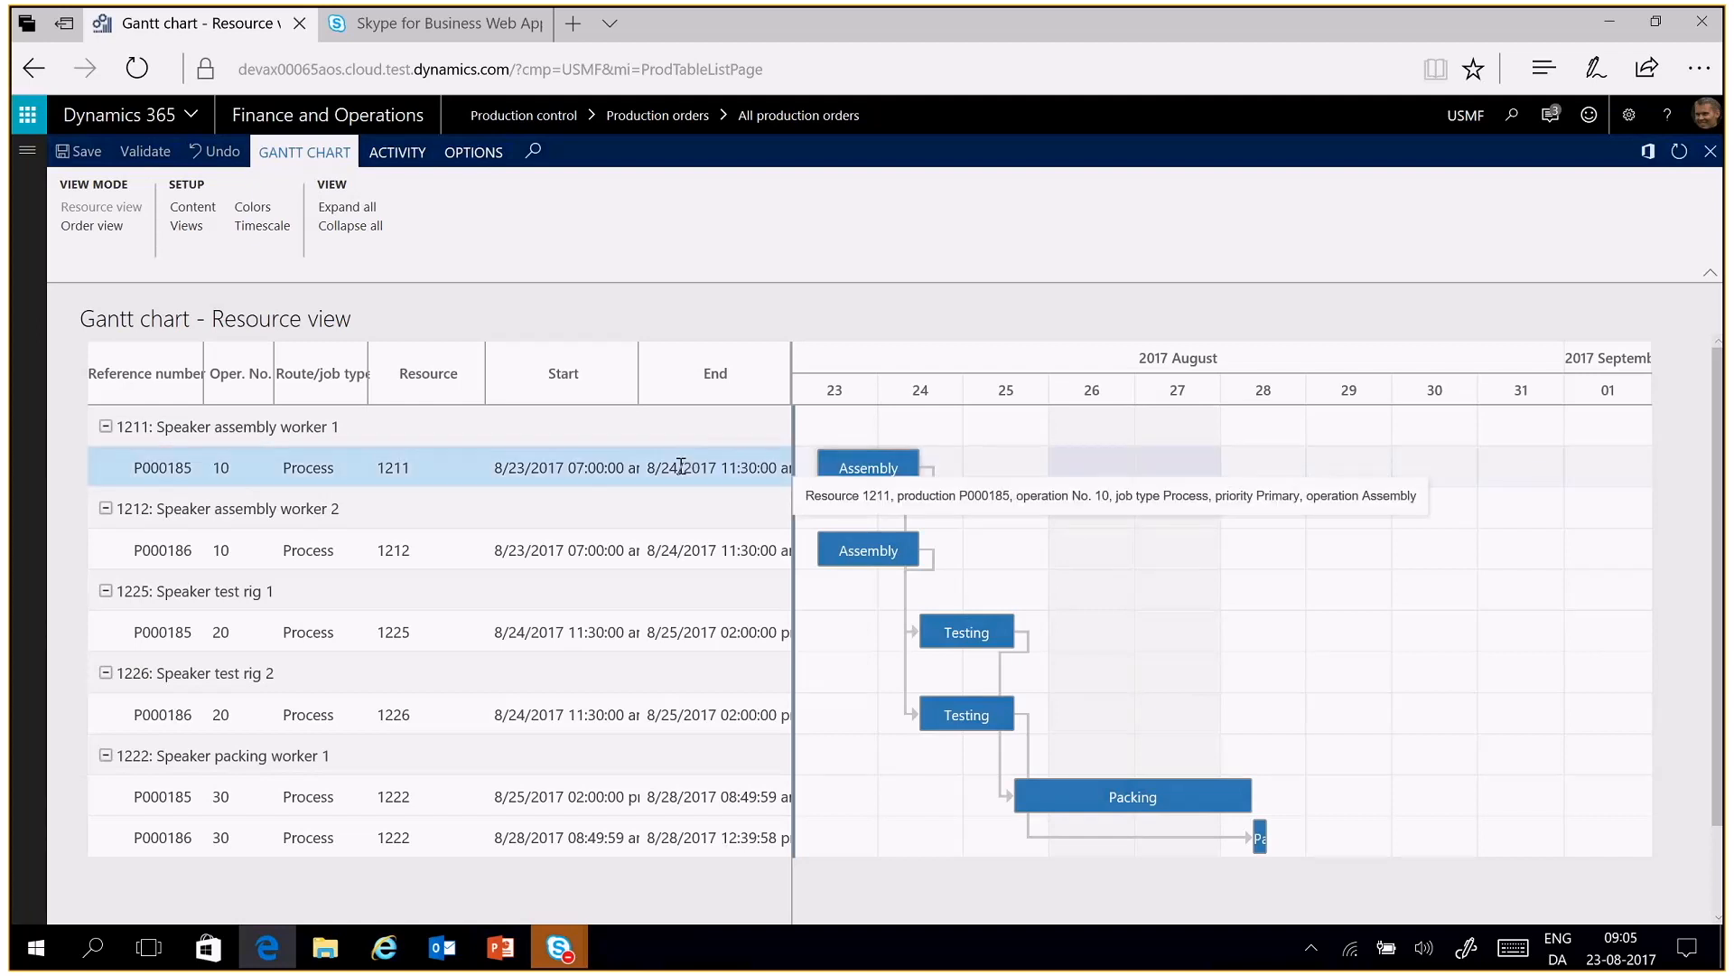
{"action": "left_click", "coordinate": [413, 168]}
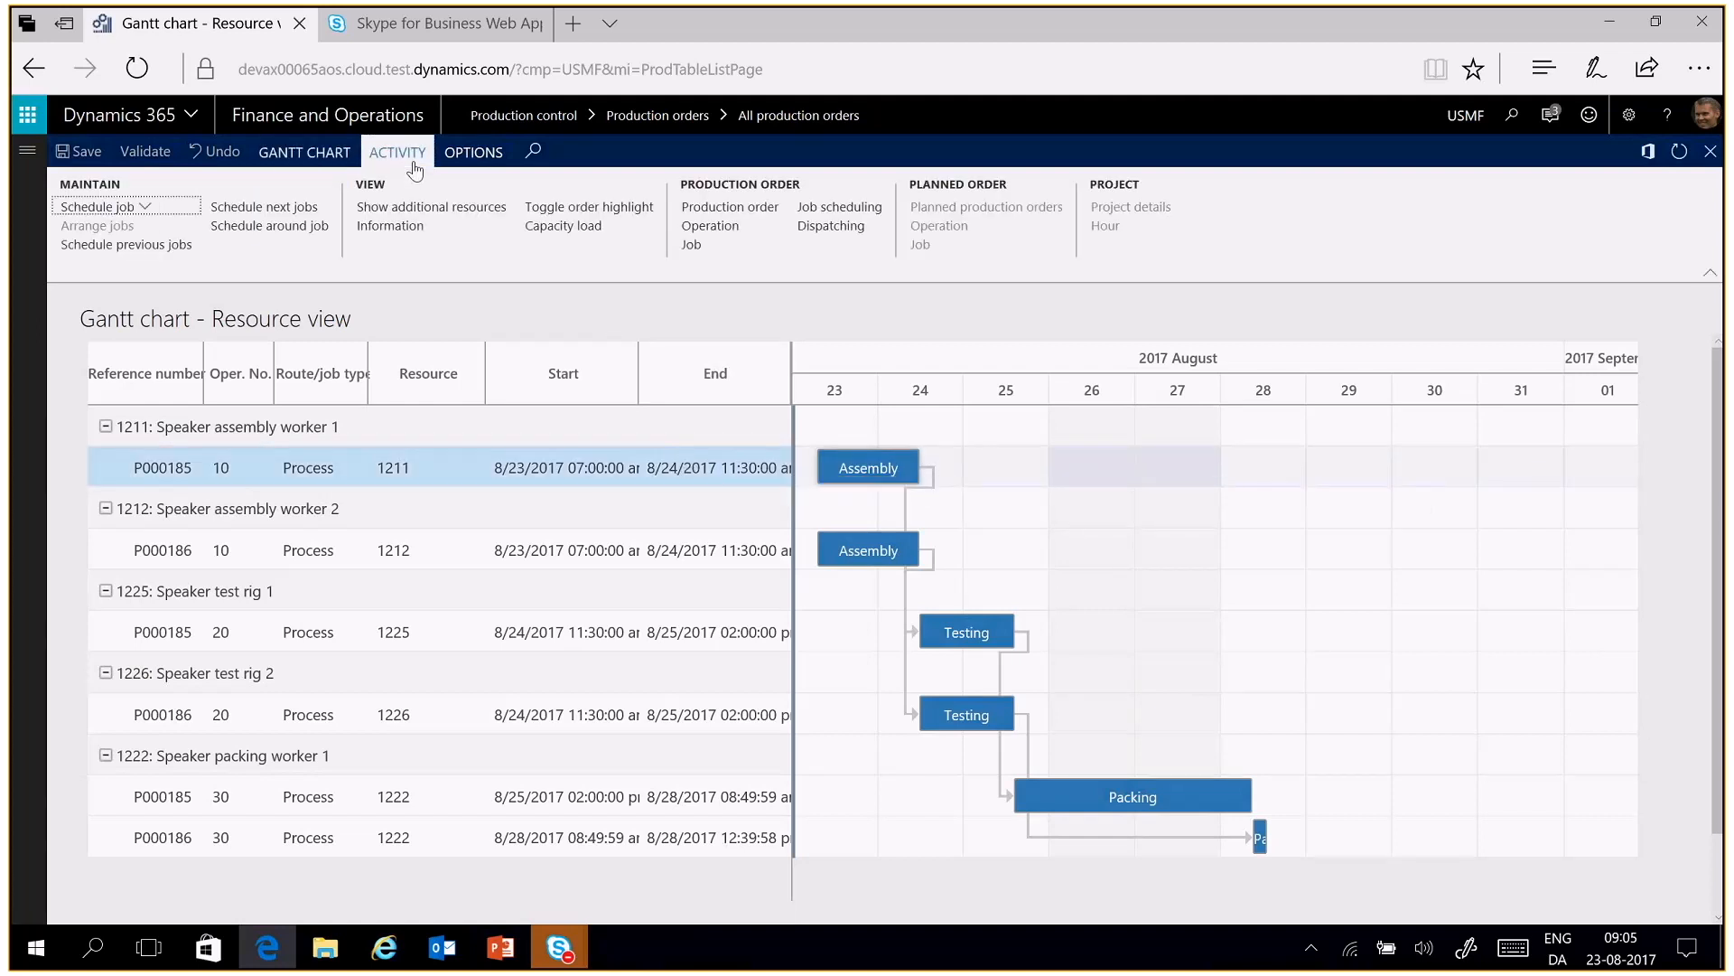
{"action": "left_click", "coordinate": [581, 208]}
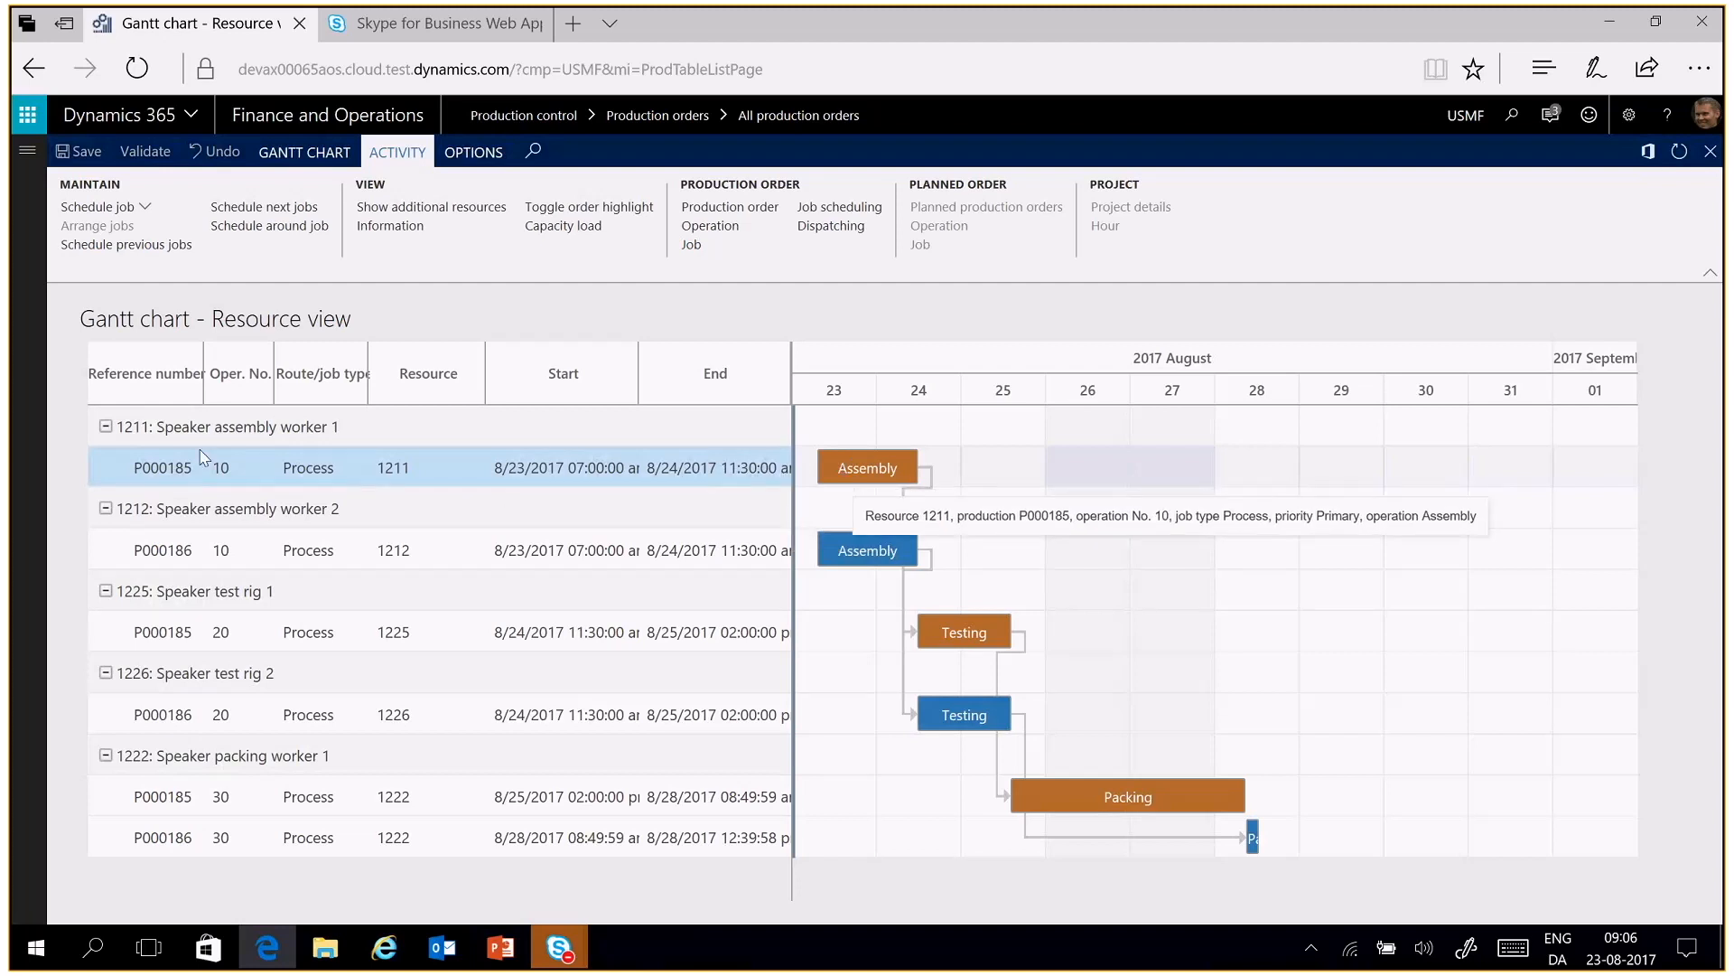
Select the Speaker assembly worker 1 group, then collapse and re-expand all resource groups in the Gantt chart
{"action": "left_click", "coordinate": [109, 439]}
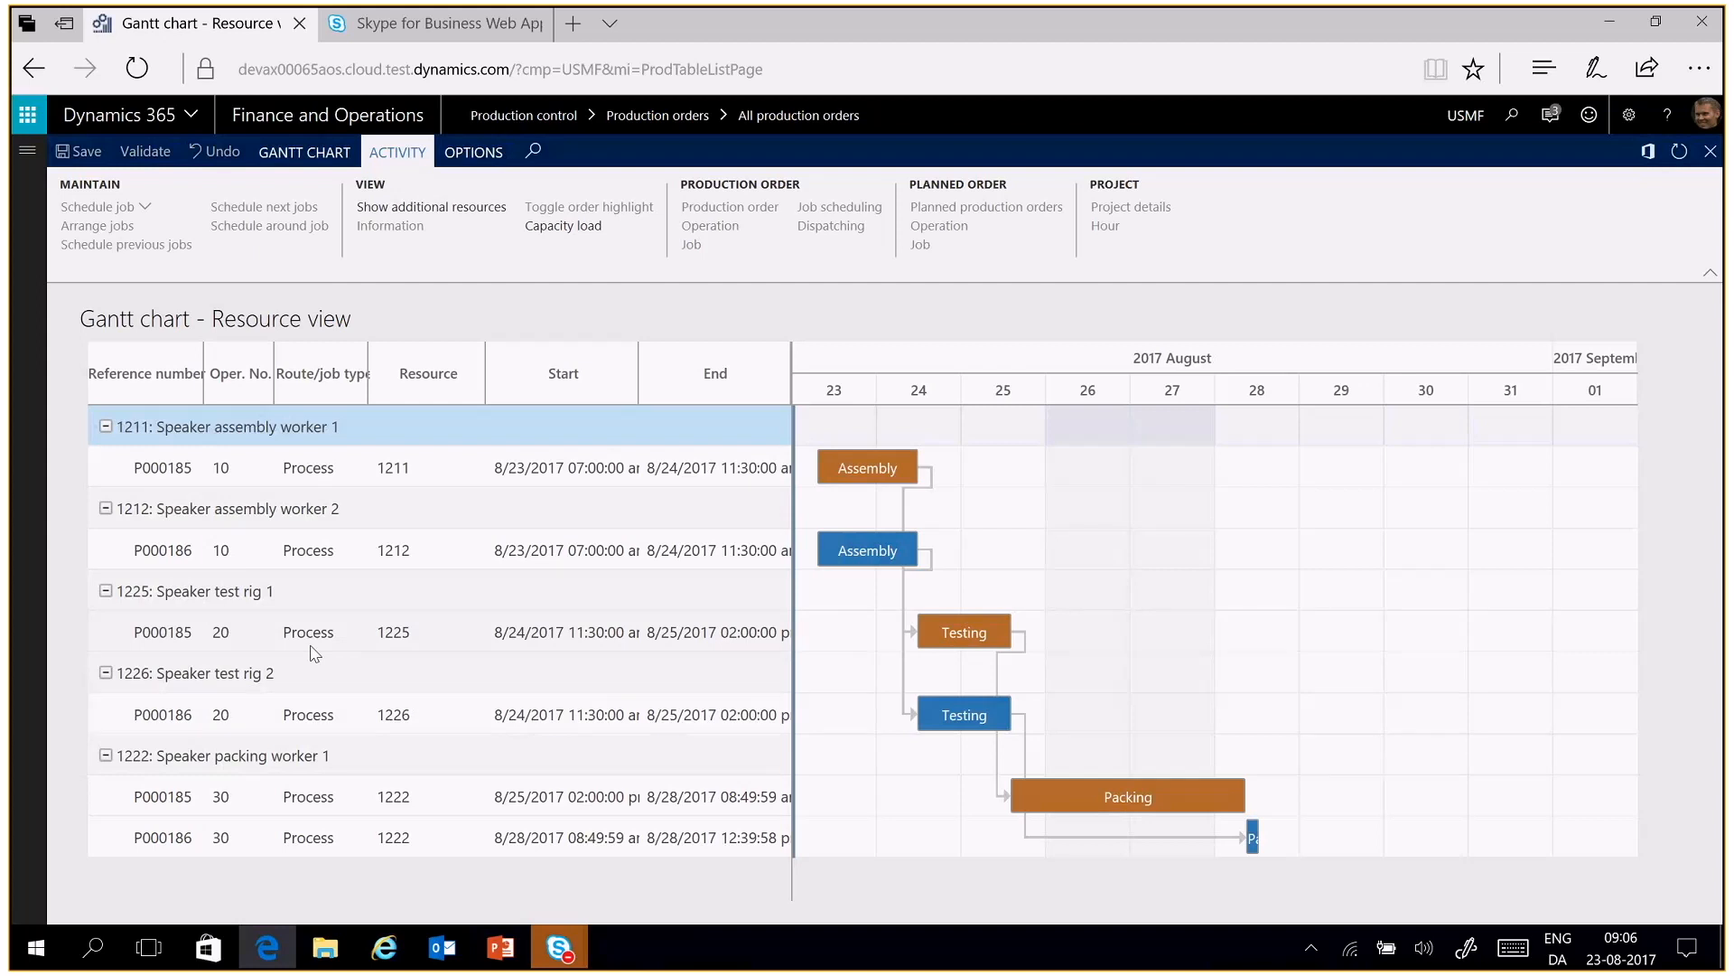
{"action": "mouse_move", "coordinate": [832, 484]}
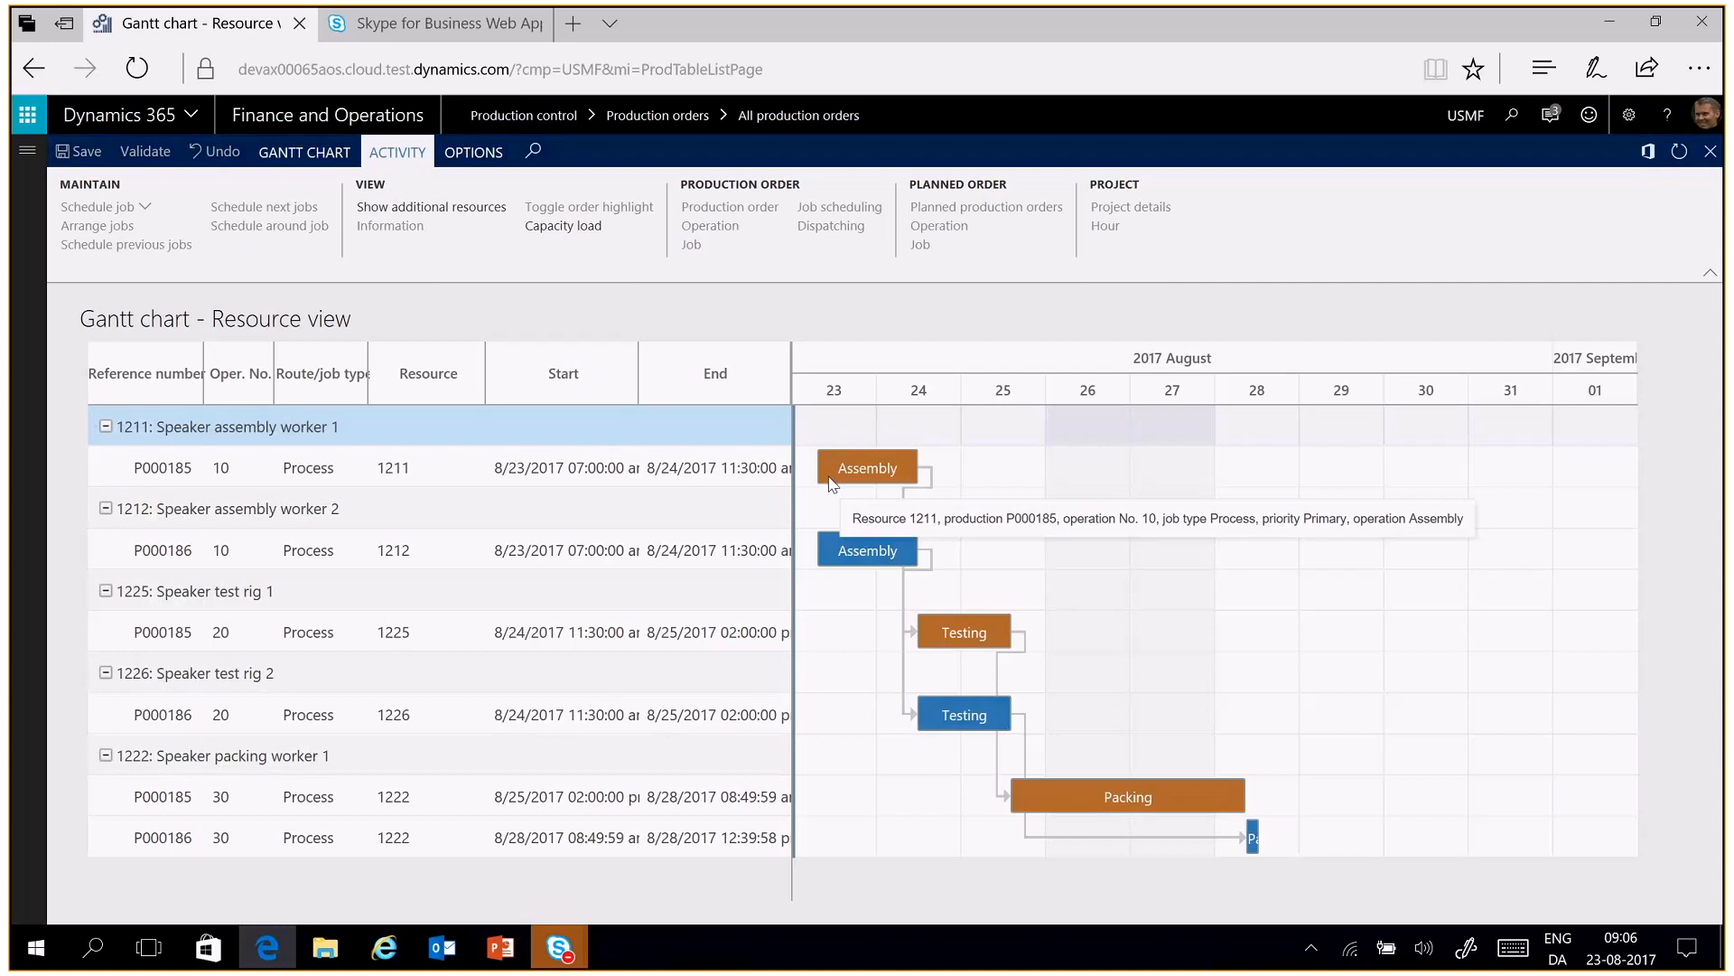
{"action": "mouse_move", "coordinate": [420, 792]}
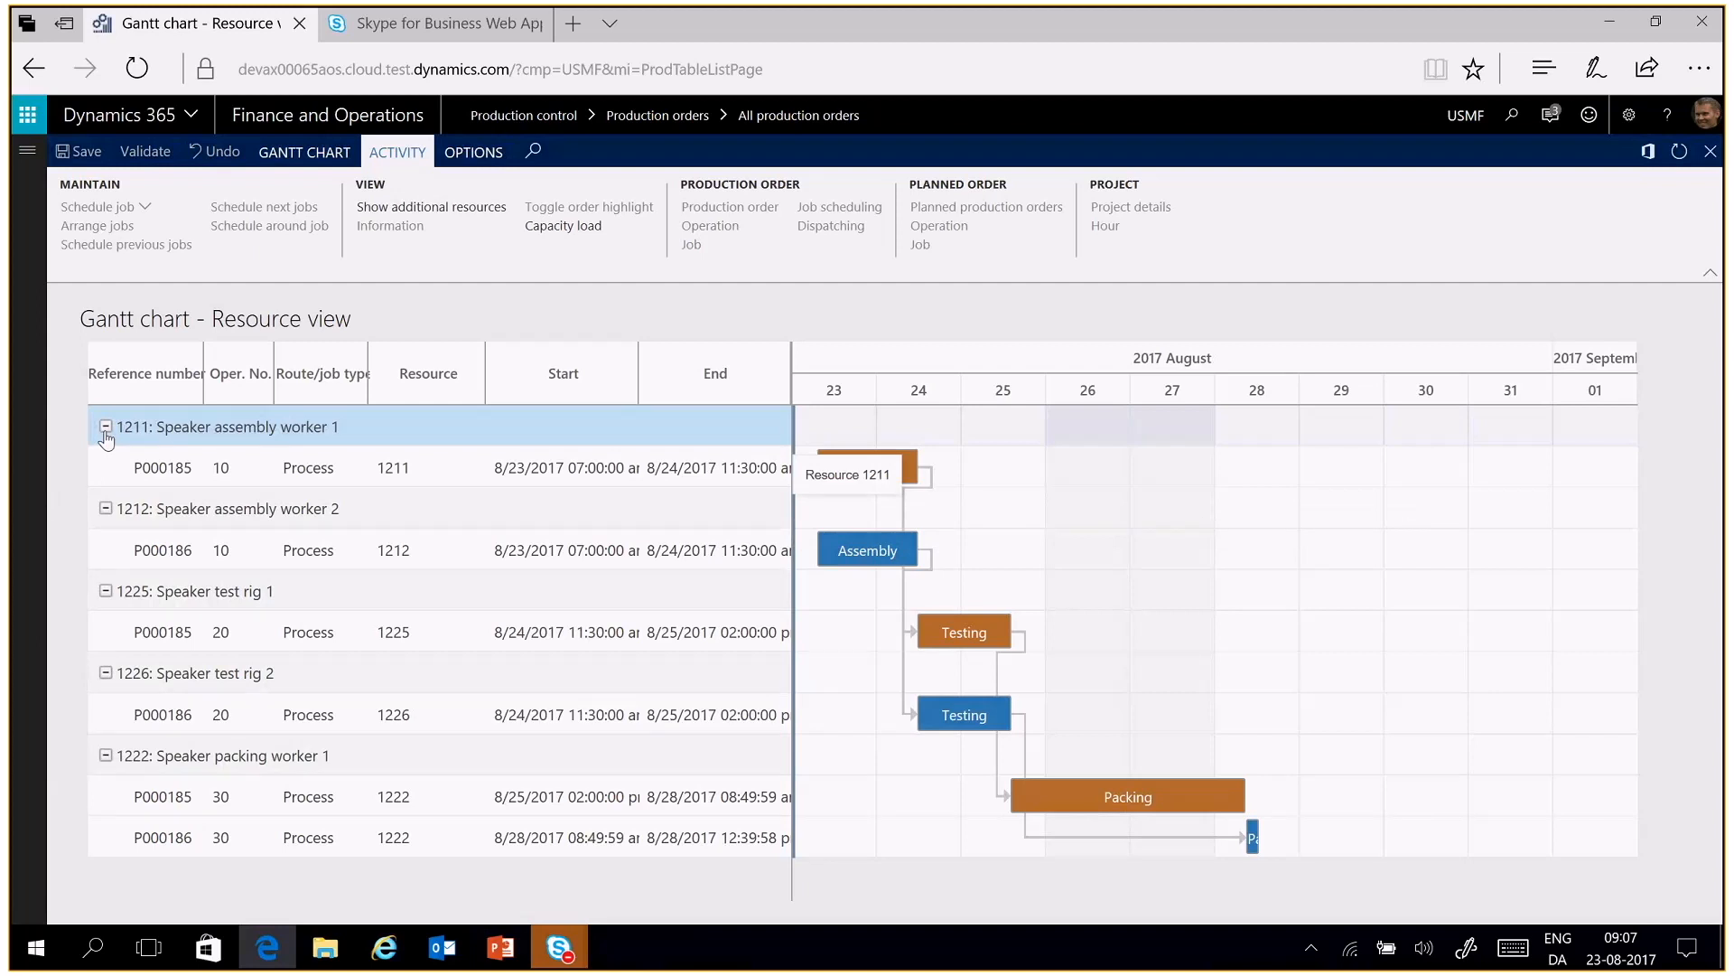
{"action": "left_click", "coordinate": [305, 159]}
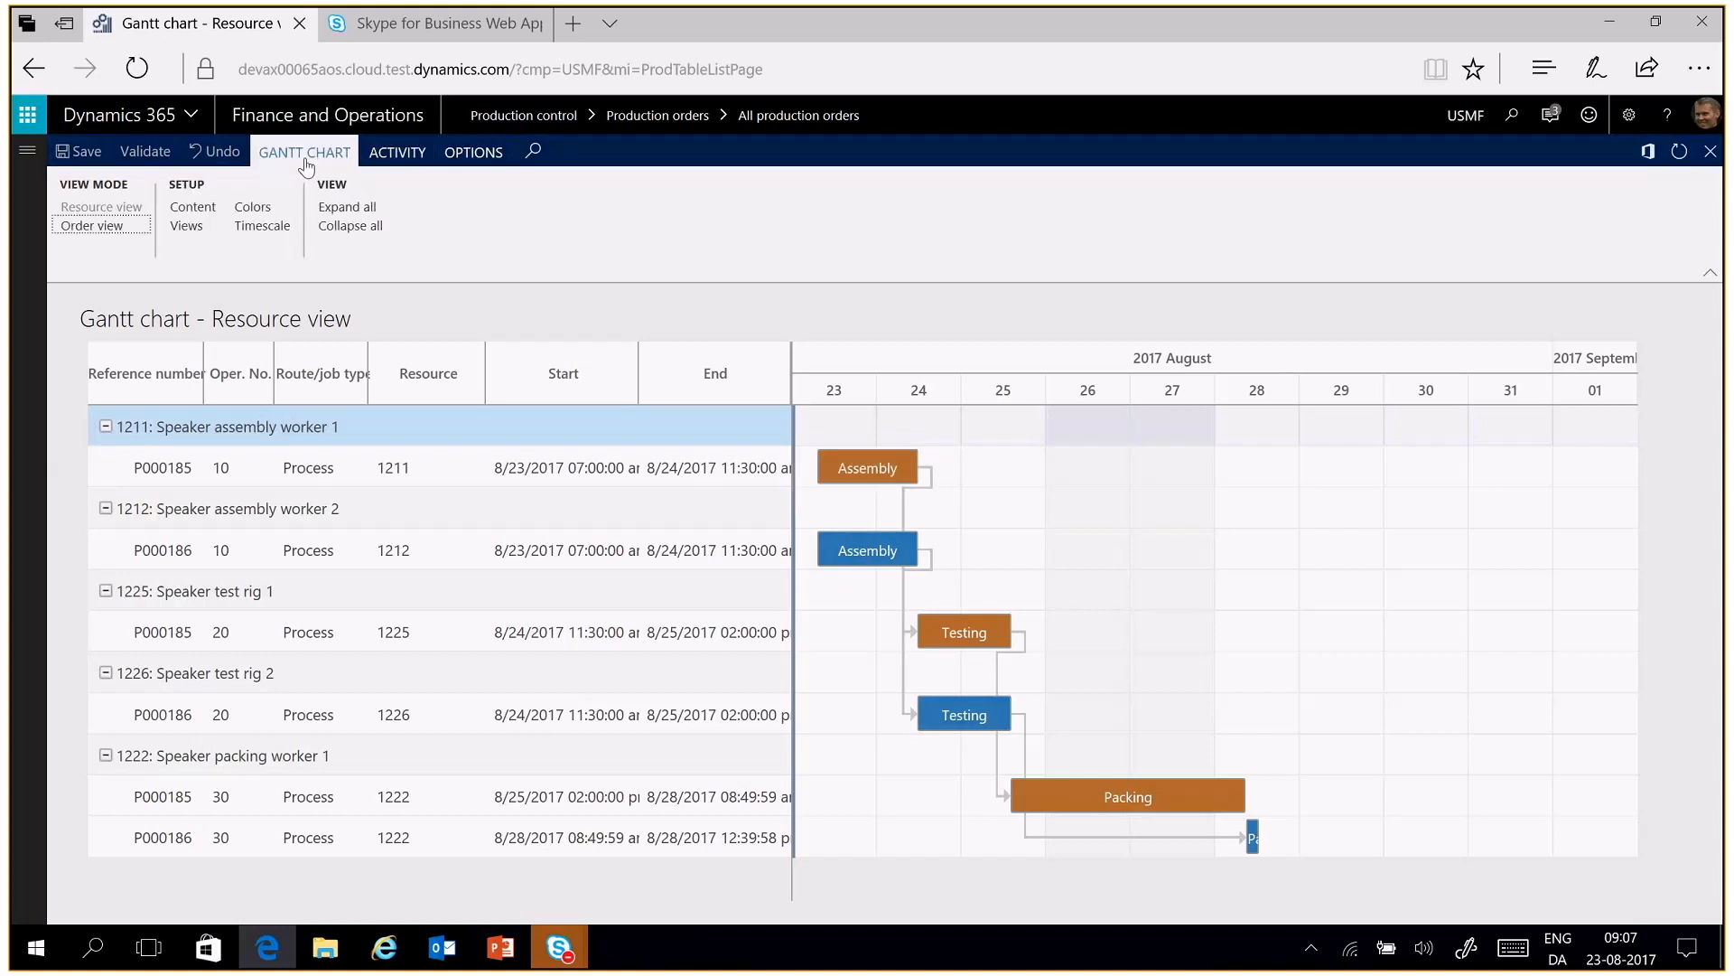
{"action": "left_click", "coordinate": [368, 227]}
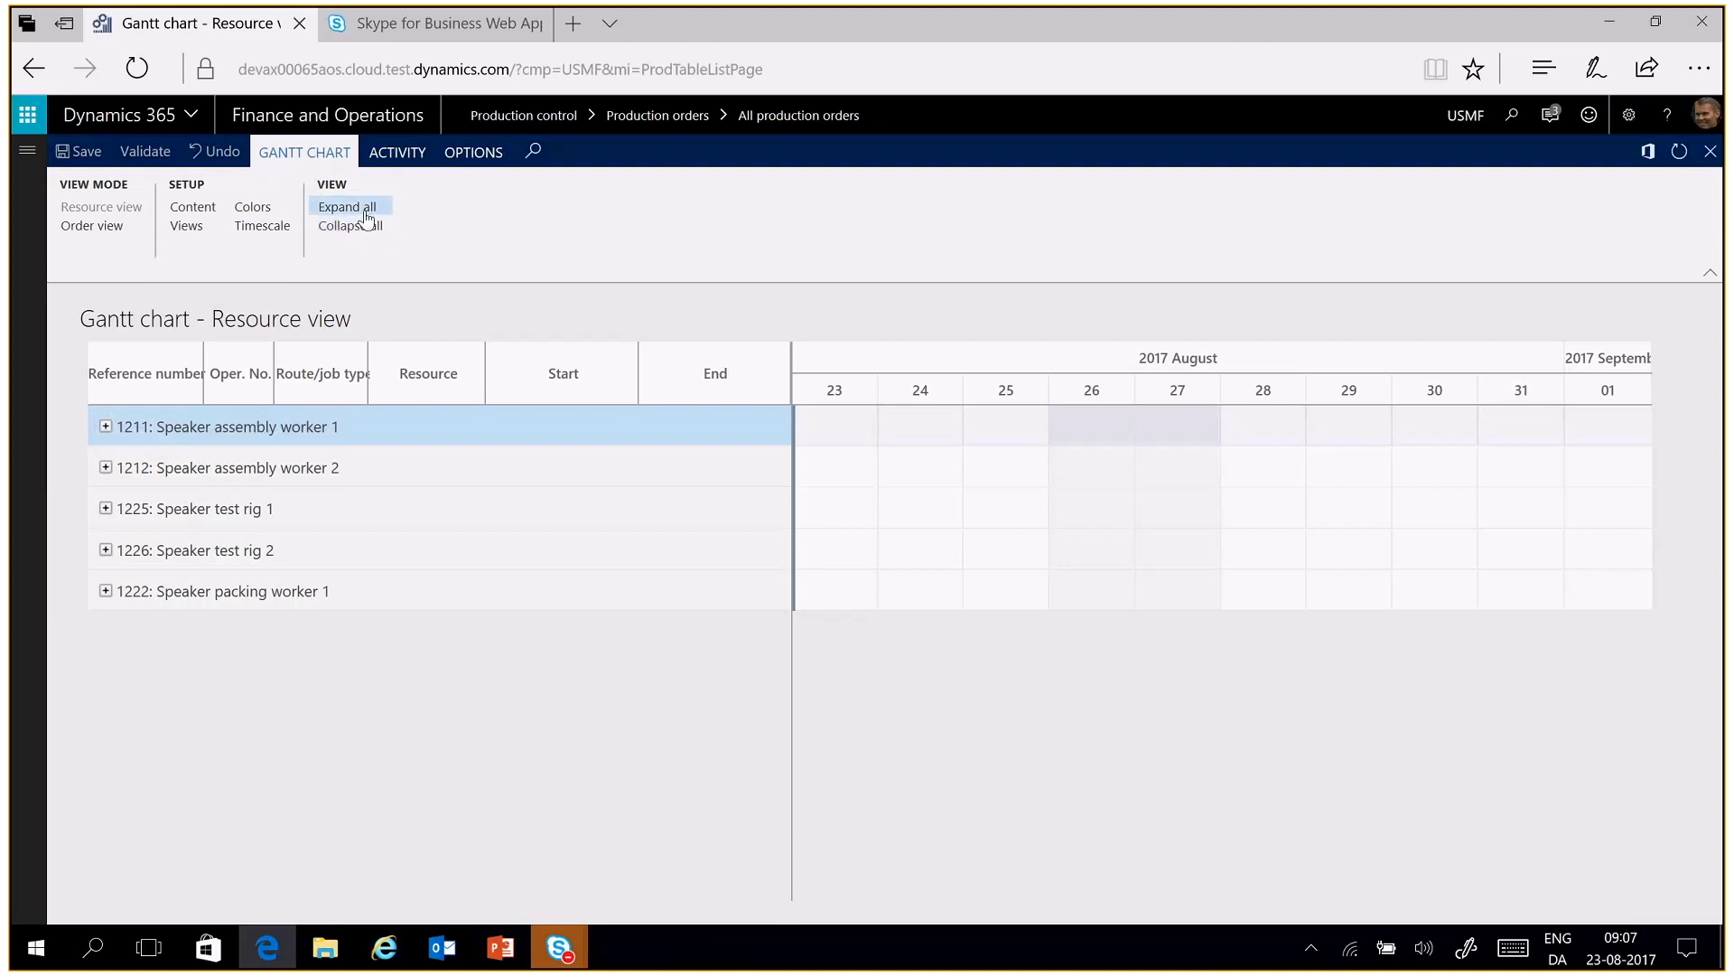
{"action": "left_click", "coordinate": [365, 211]}
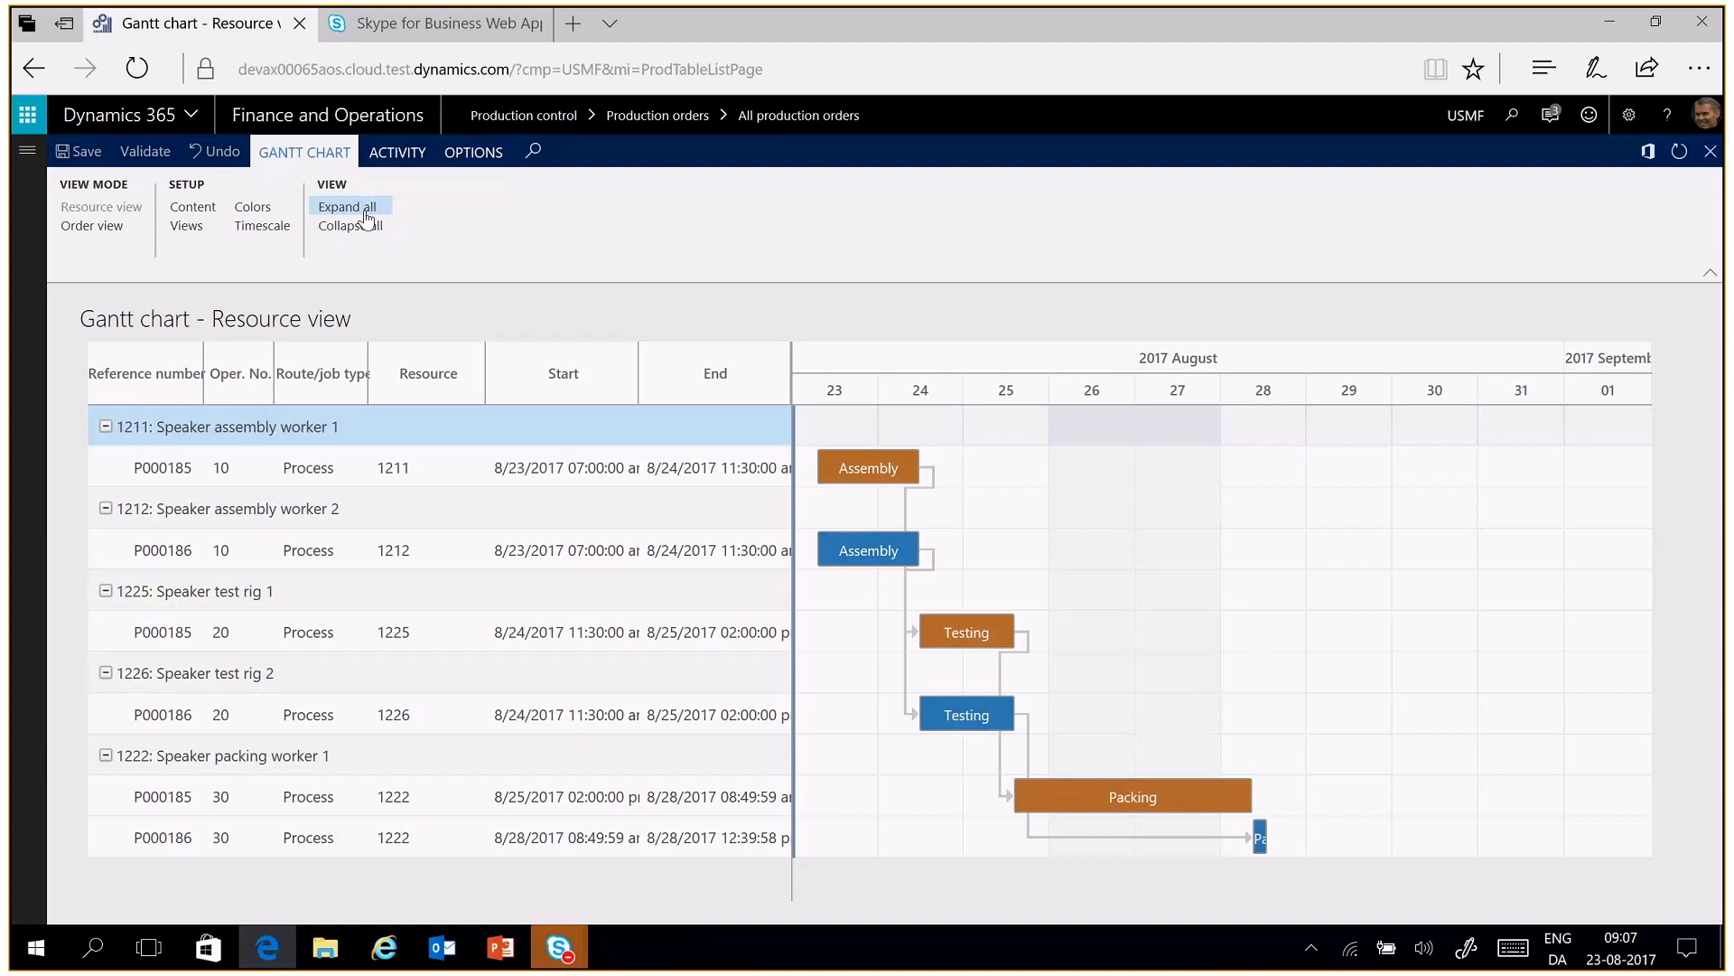
View the Gantt chart by order with all orders expanded, and return to the resource view
{"action": "left_click", "coordinate": [107, 230]}
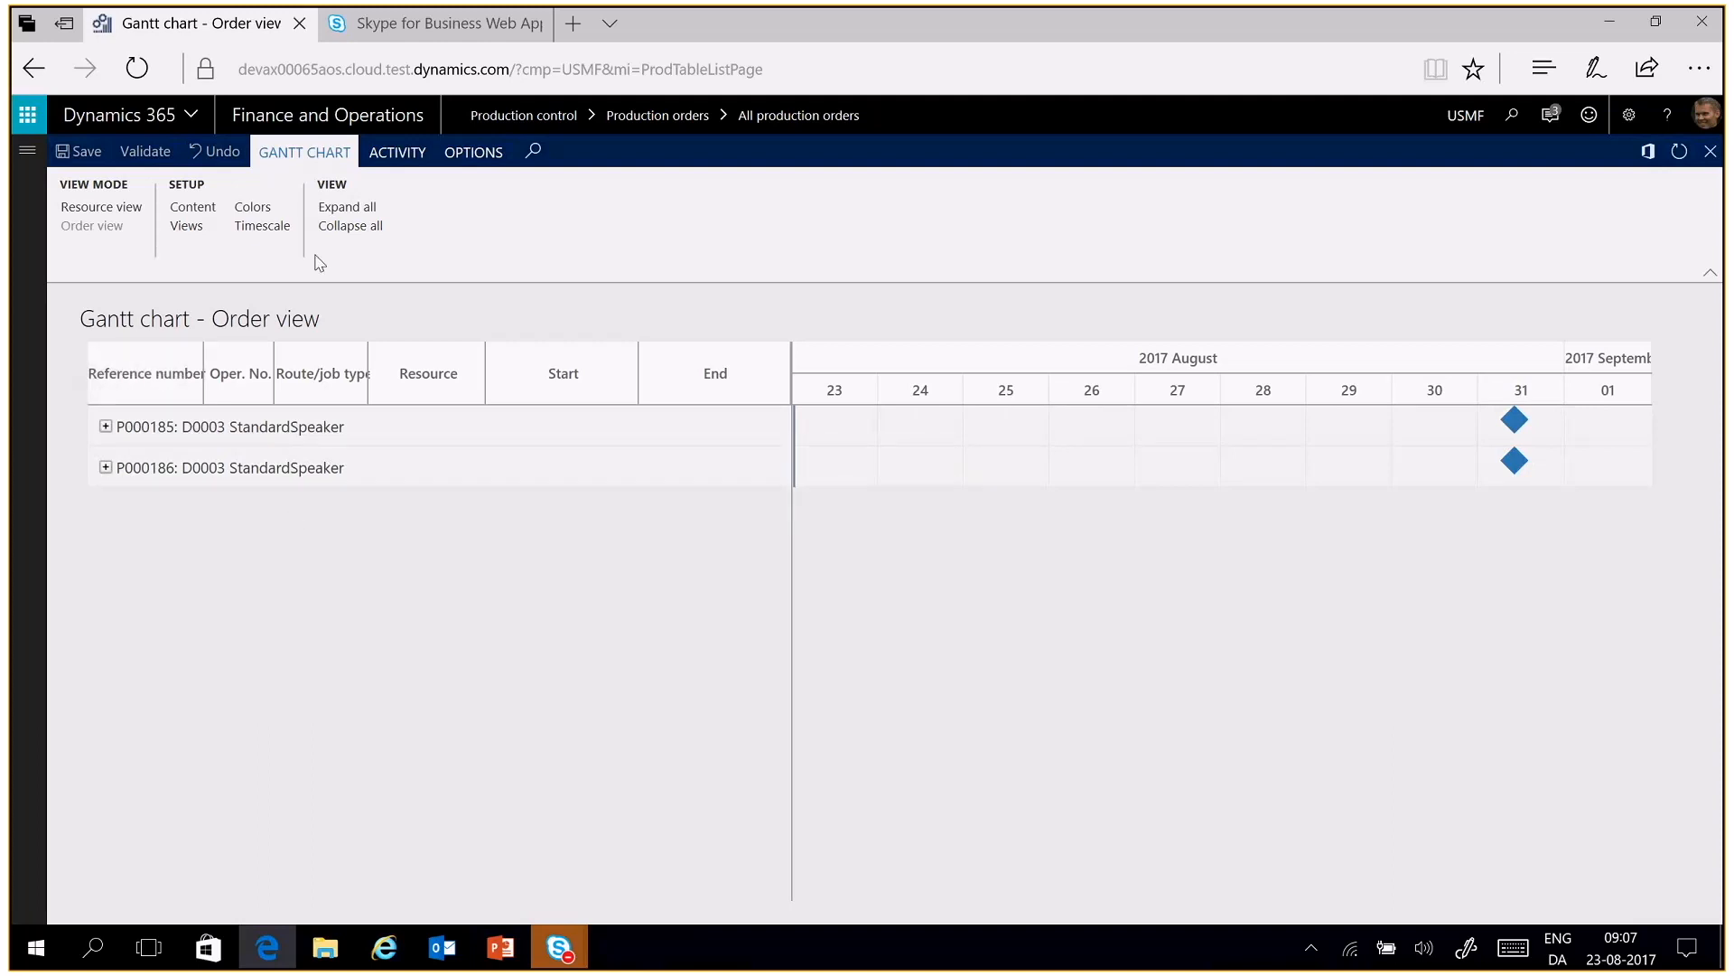
{"action": "left_click", "coordinate": [348, 208]}
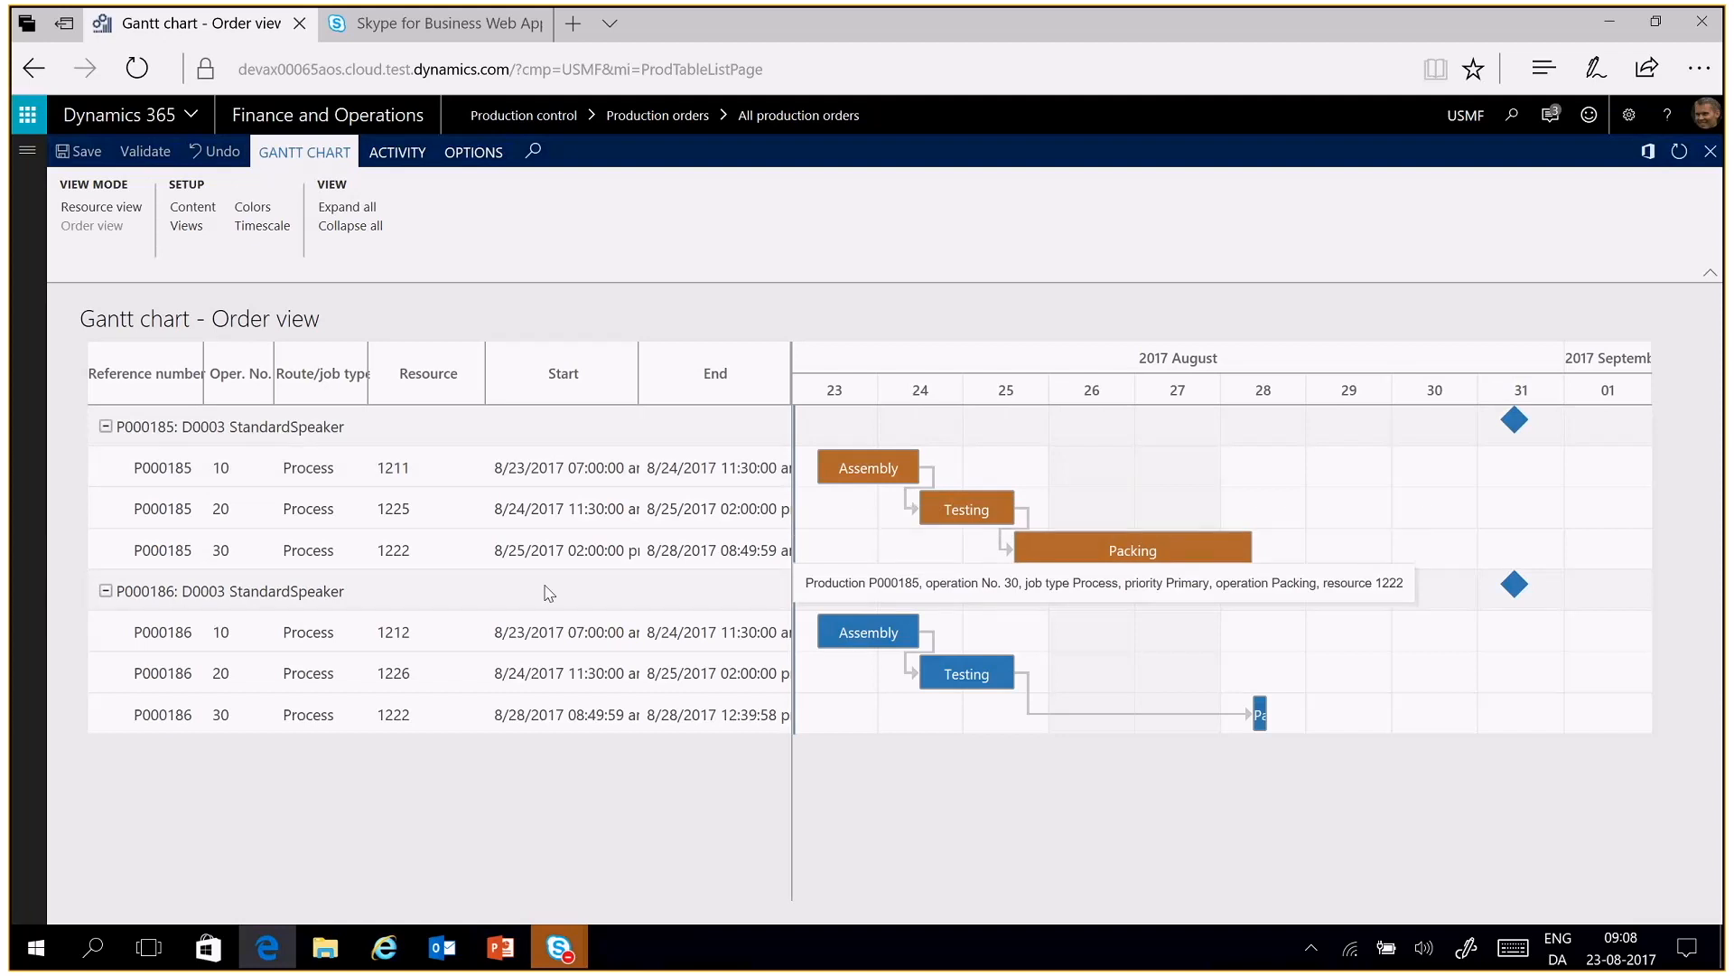
{"action": "left_click", "coordinate": [118, 214]}
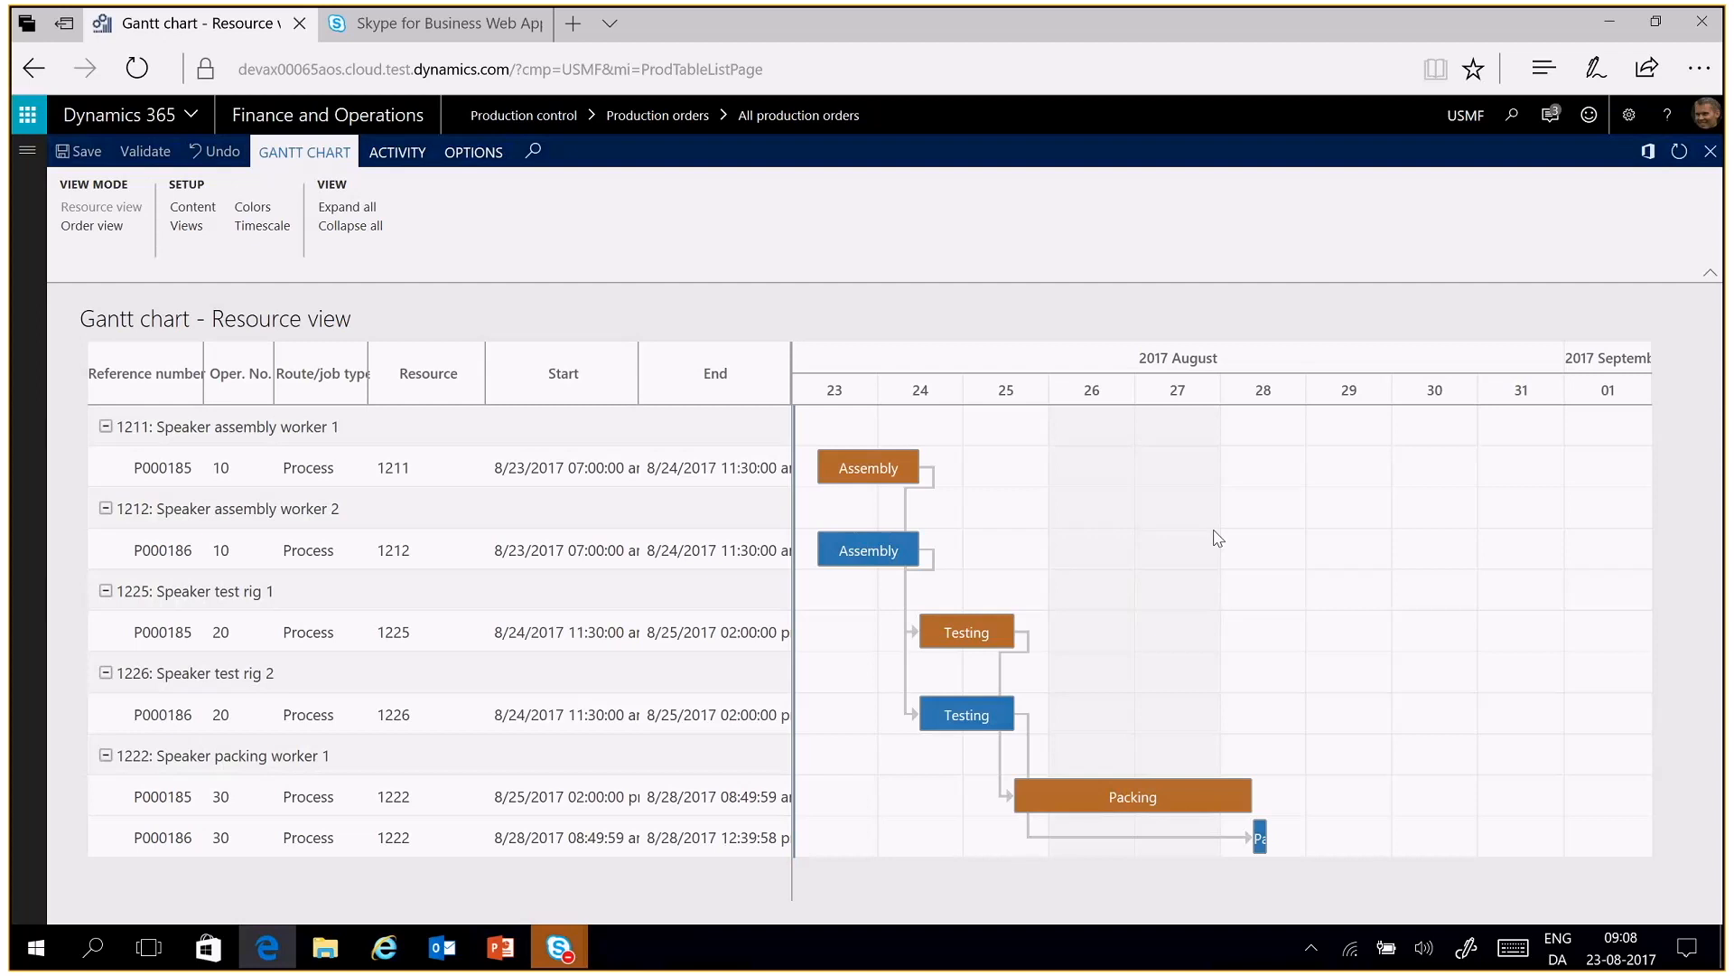
Enable Show material availability for production jobs in the Gantt chart content settings, reviewing the planned production and project options as well
{"action": "left_click", "coordinate": [193, 214]}
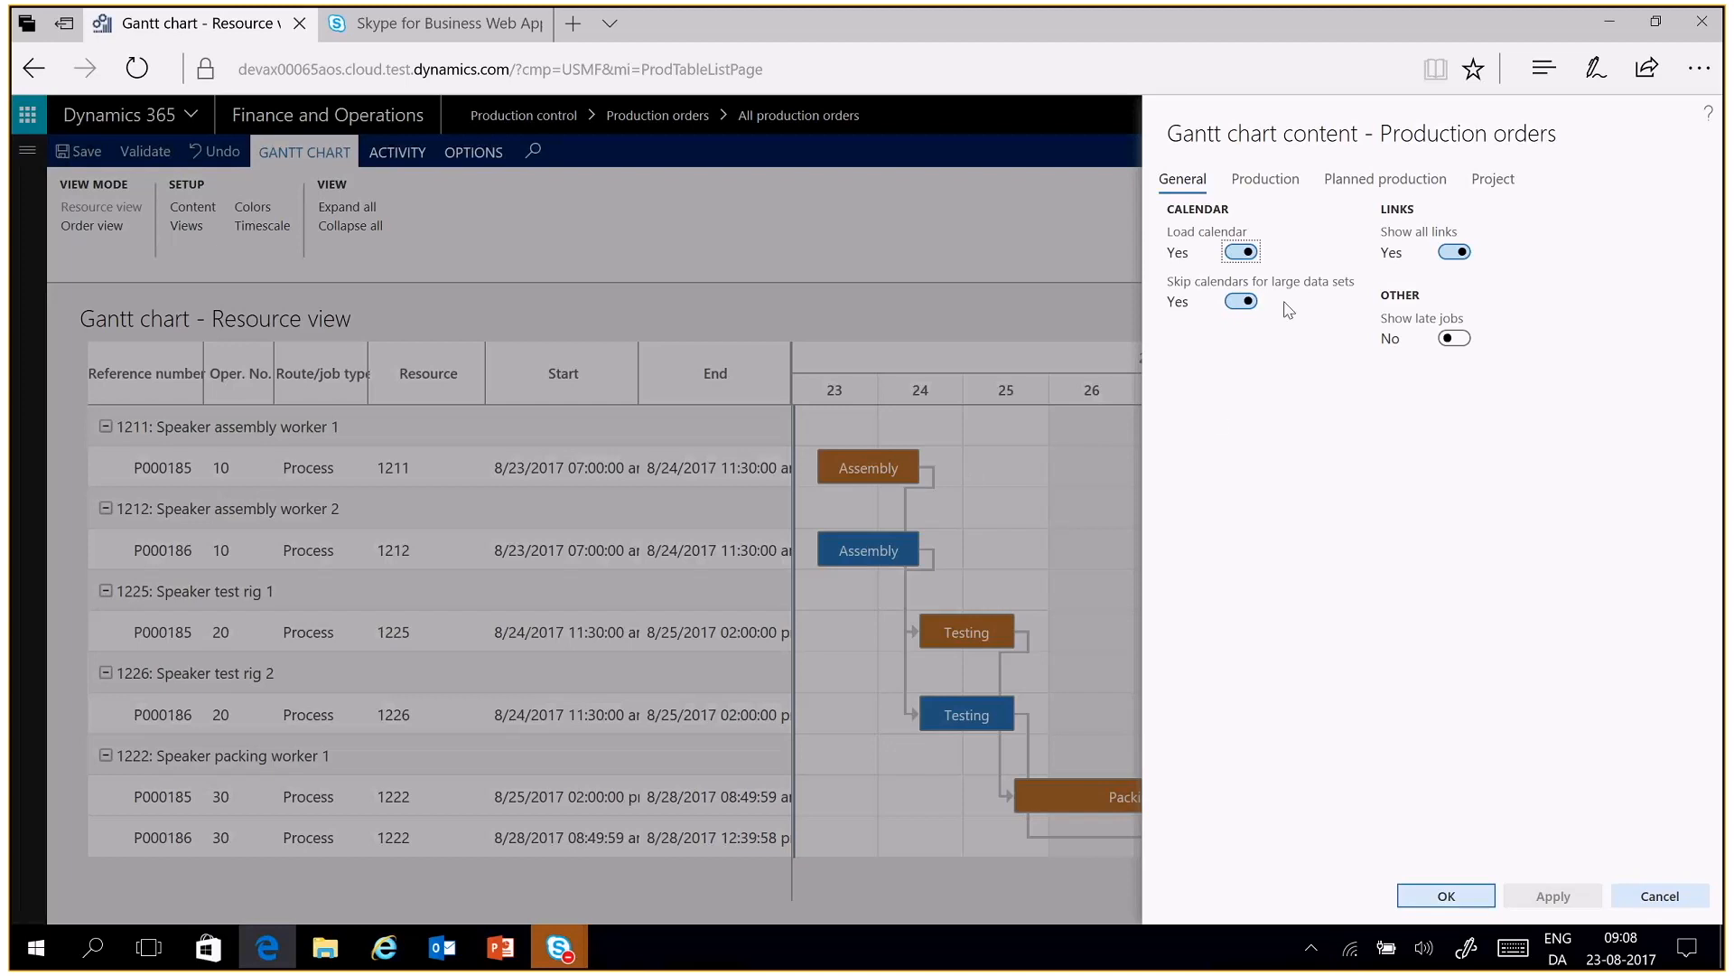
{"action": "left_click", "coordinate": [1278, 185]}
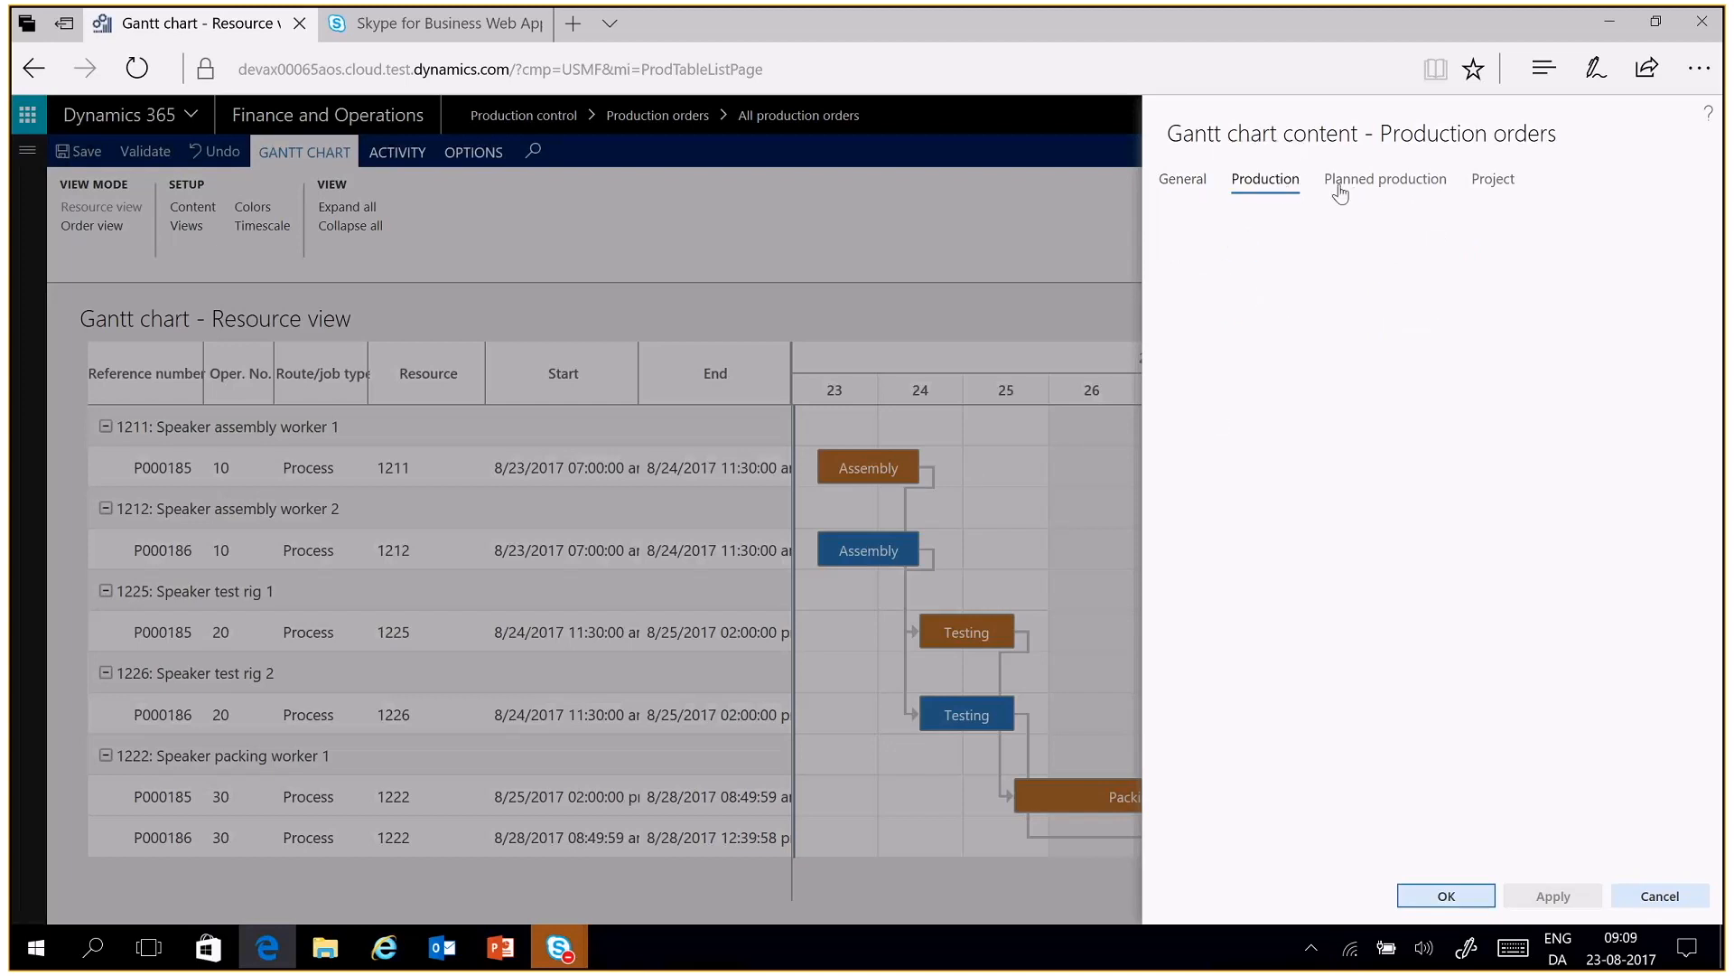
{"action": "left_click", "coordinate": [1435, 186]}
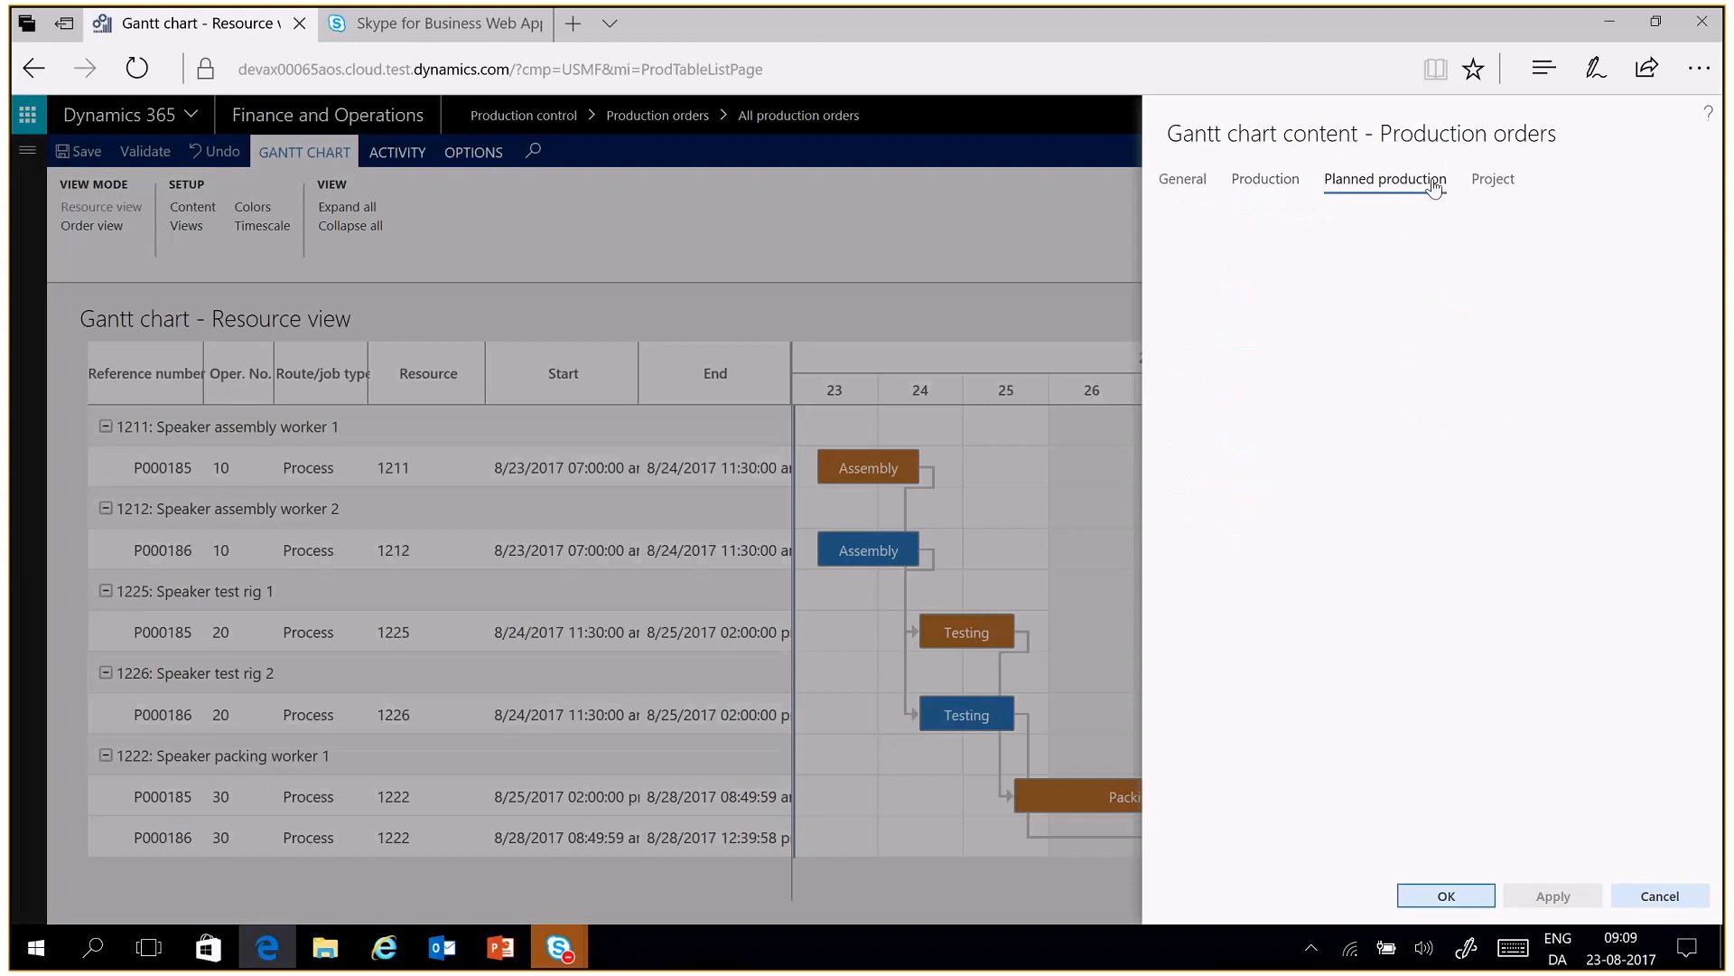
{"action": "left_click", "coordinate": [1258, 183]}
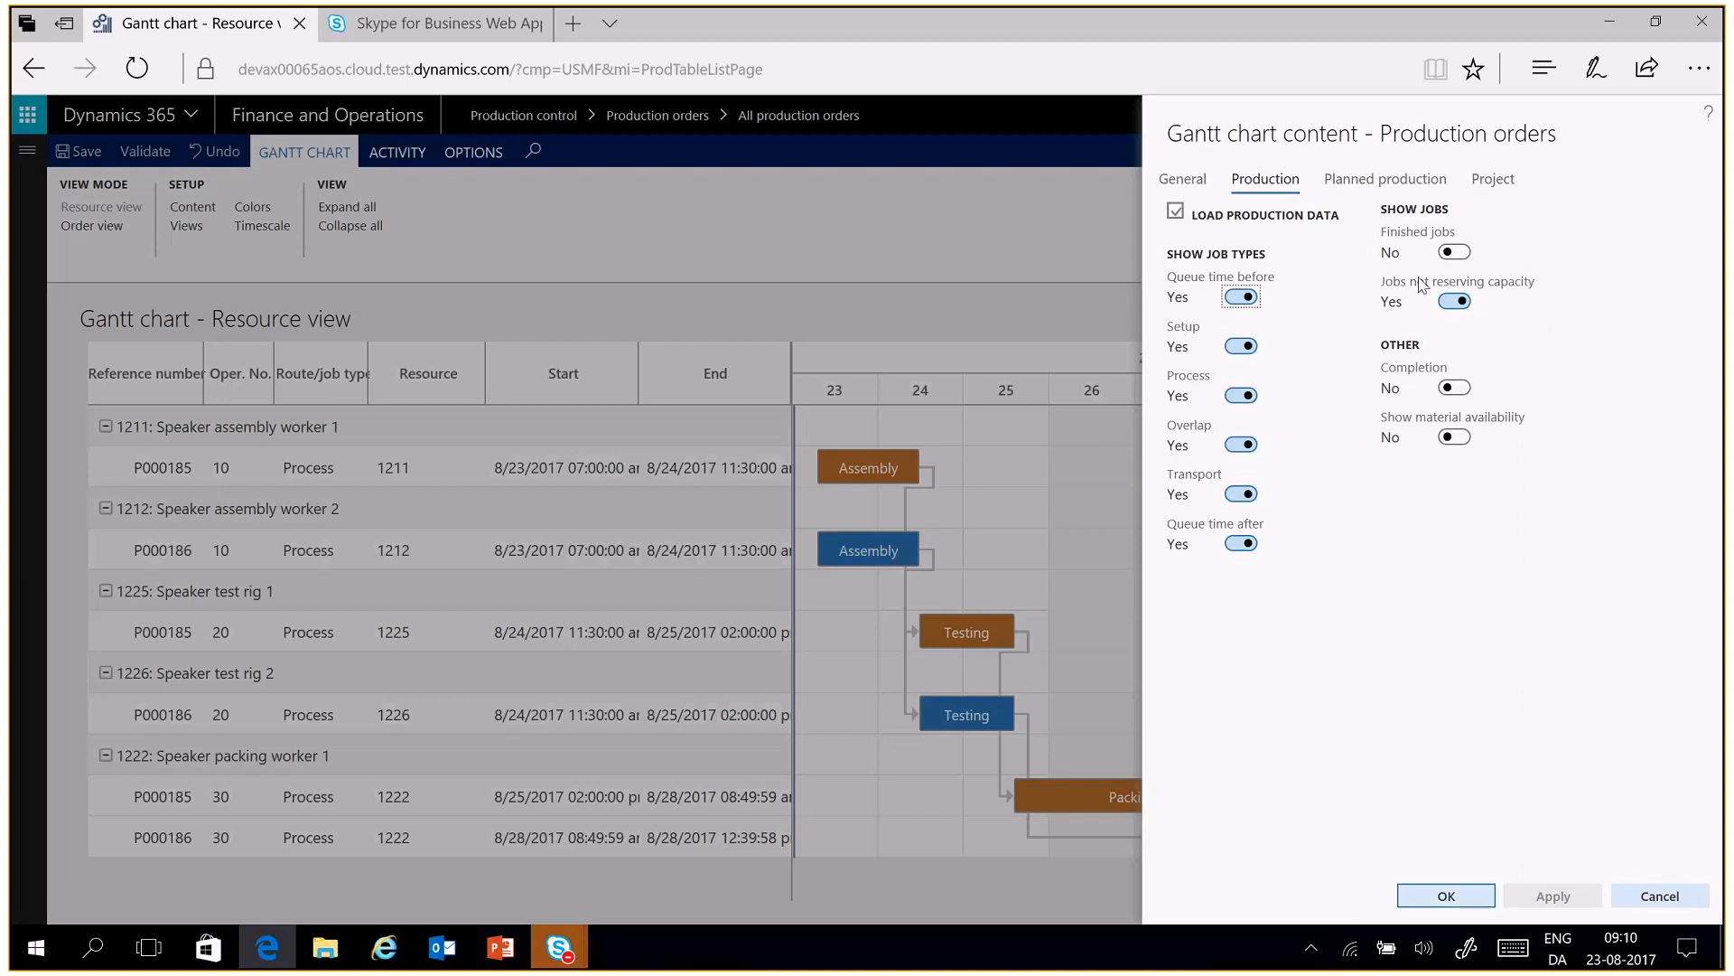
{"action": "left_click", "coordinate": [1456, 439]}
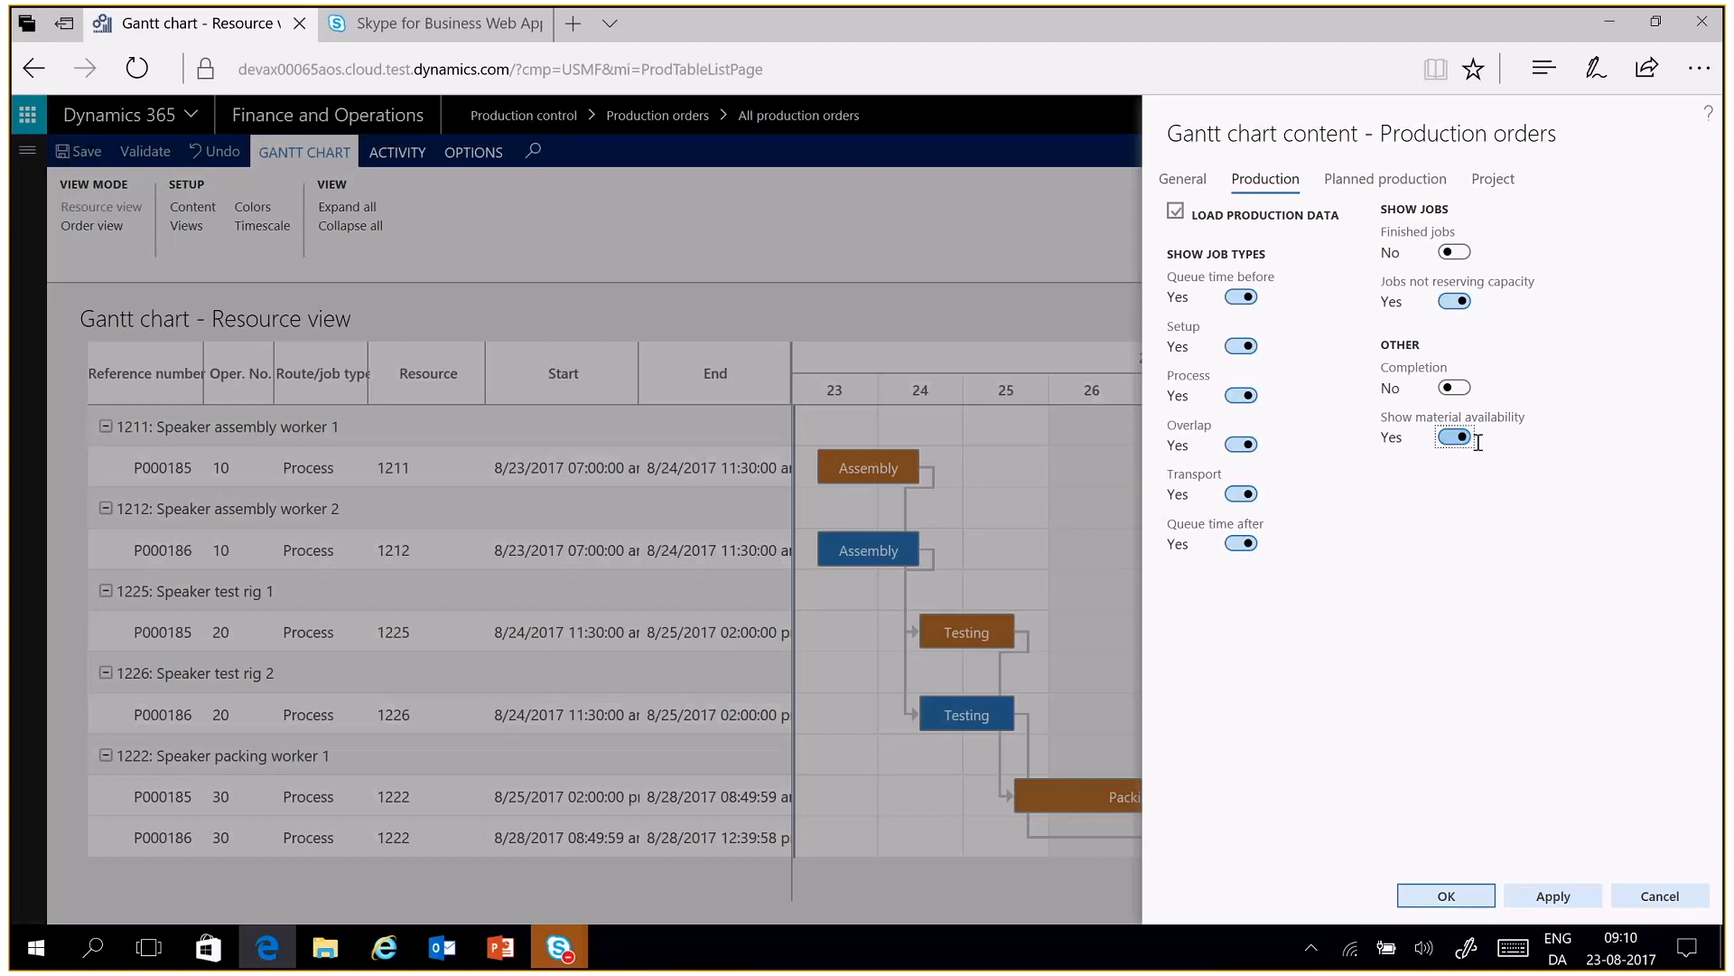
{"action": "left_click", "coordinate": [1374, 196]}
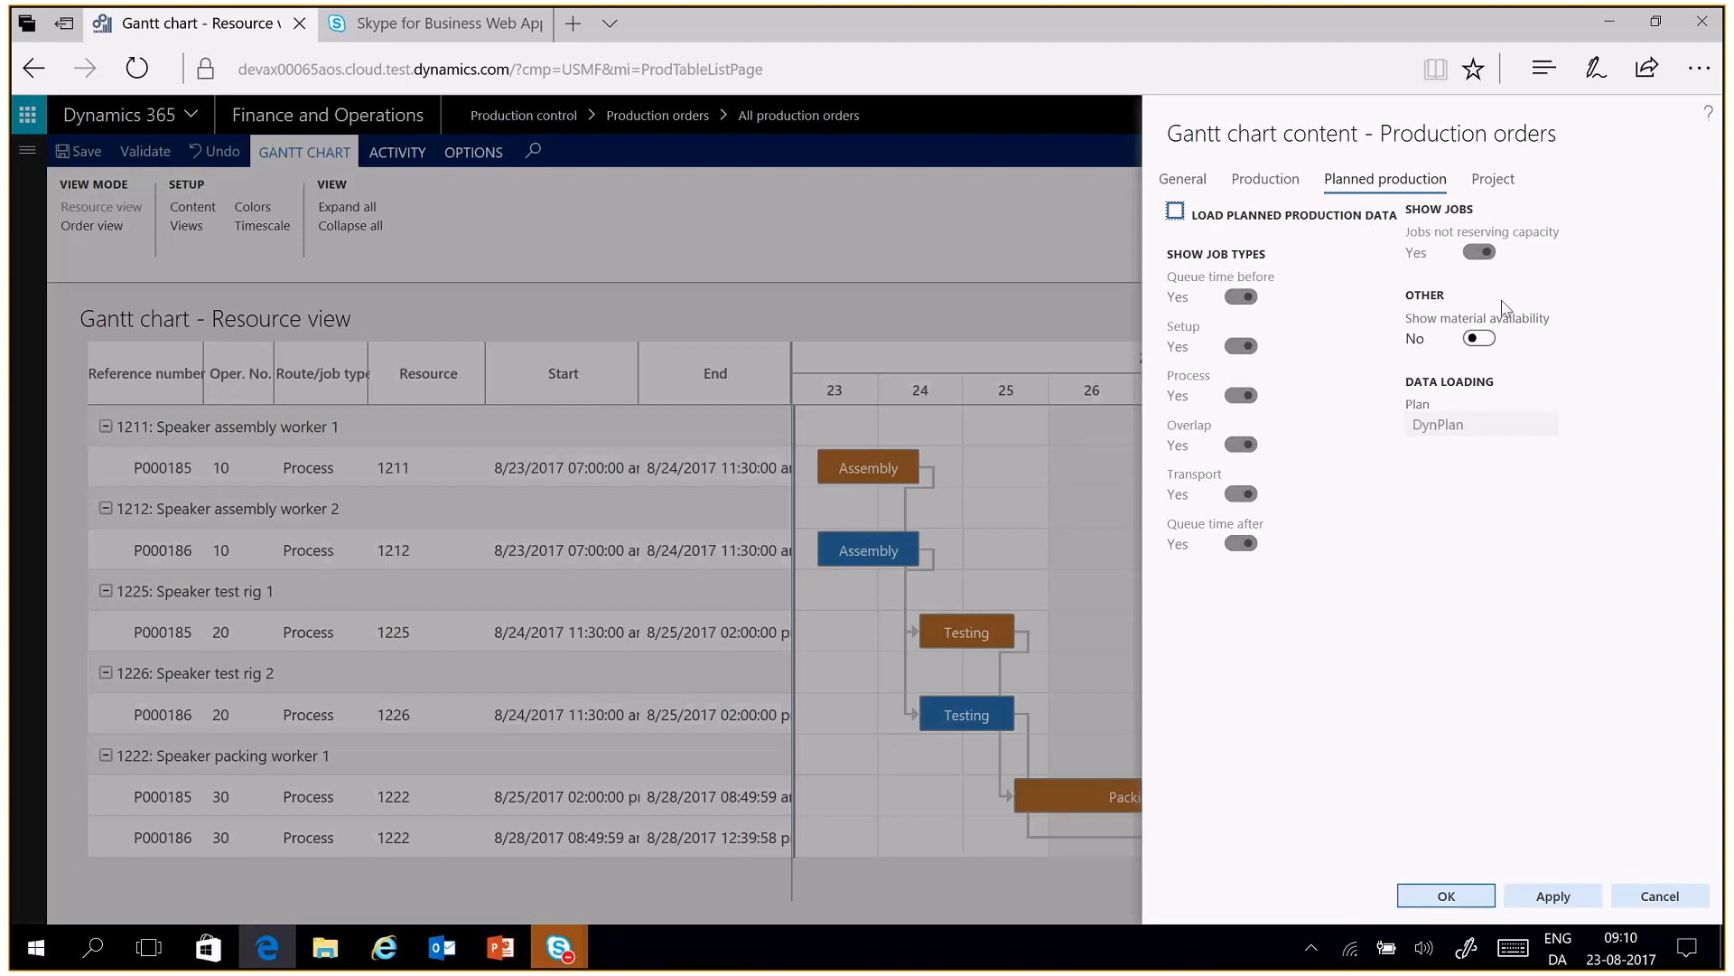
{"action": "left_click", "coordinate": [1490, 179]}
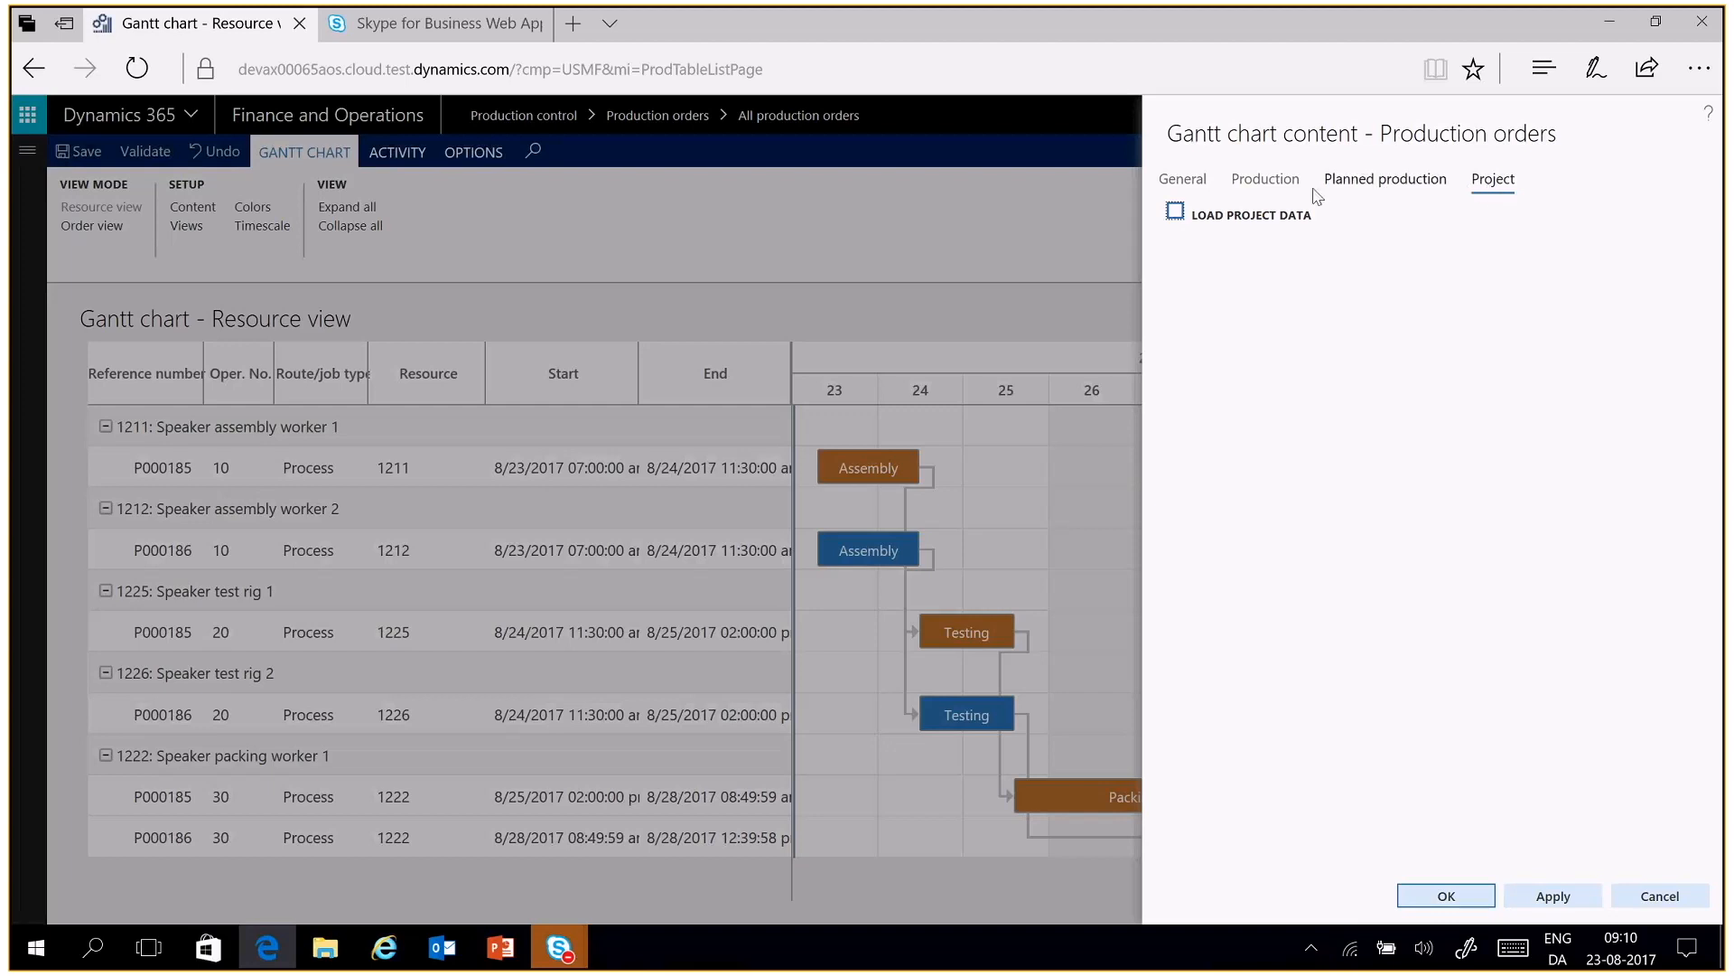
{"action": "left_click", "coordinate": [1265, 179]}
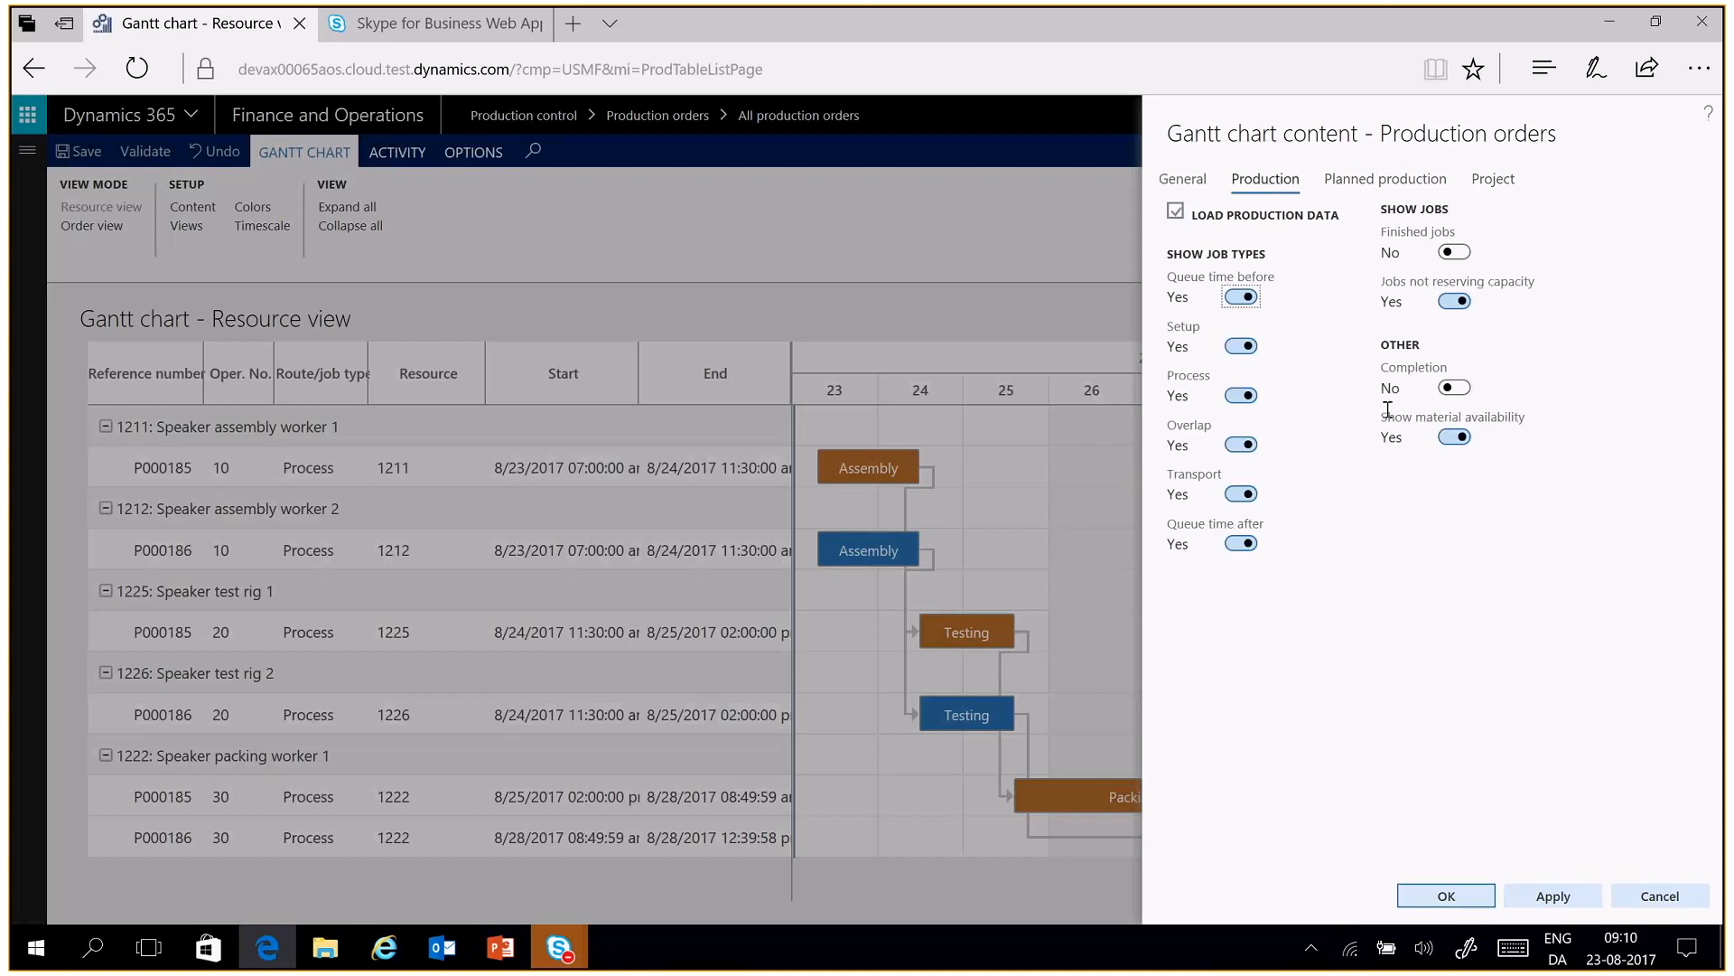
{"action": "left_click", "coordinate": [1465, 911]}
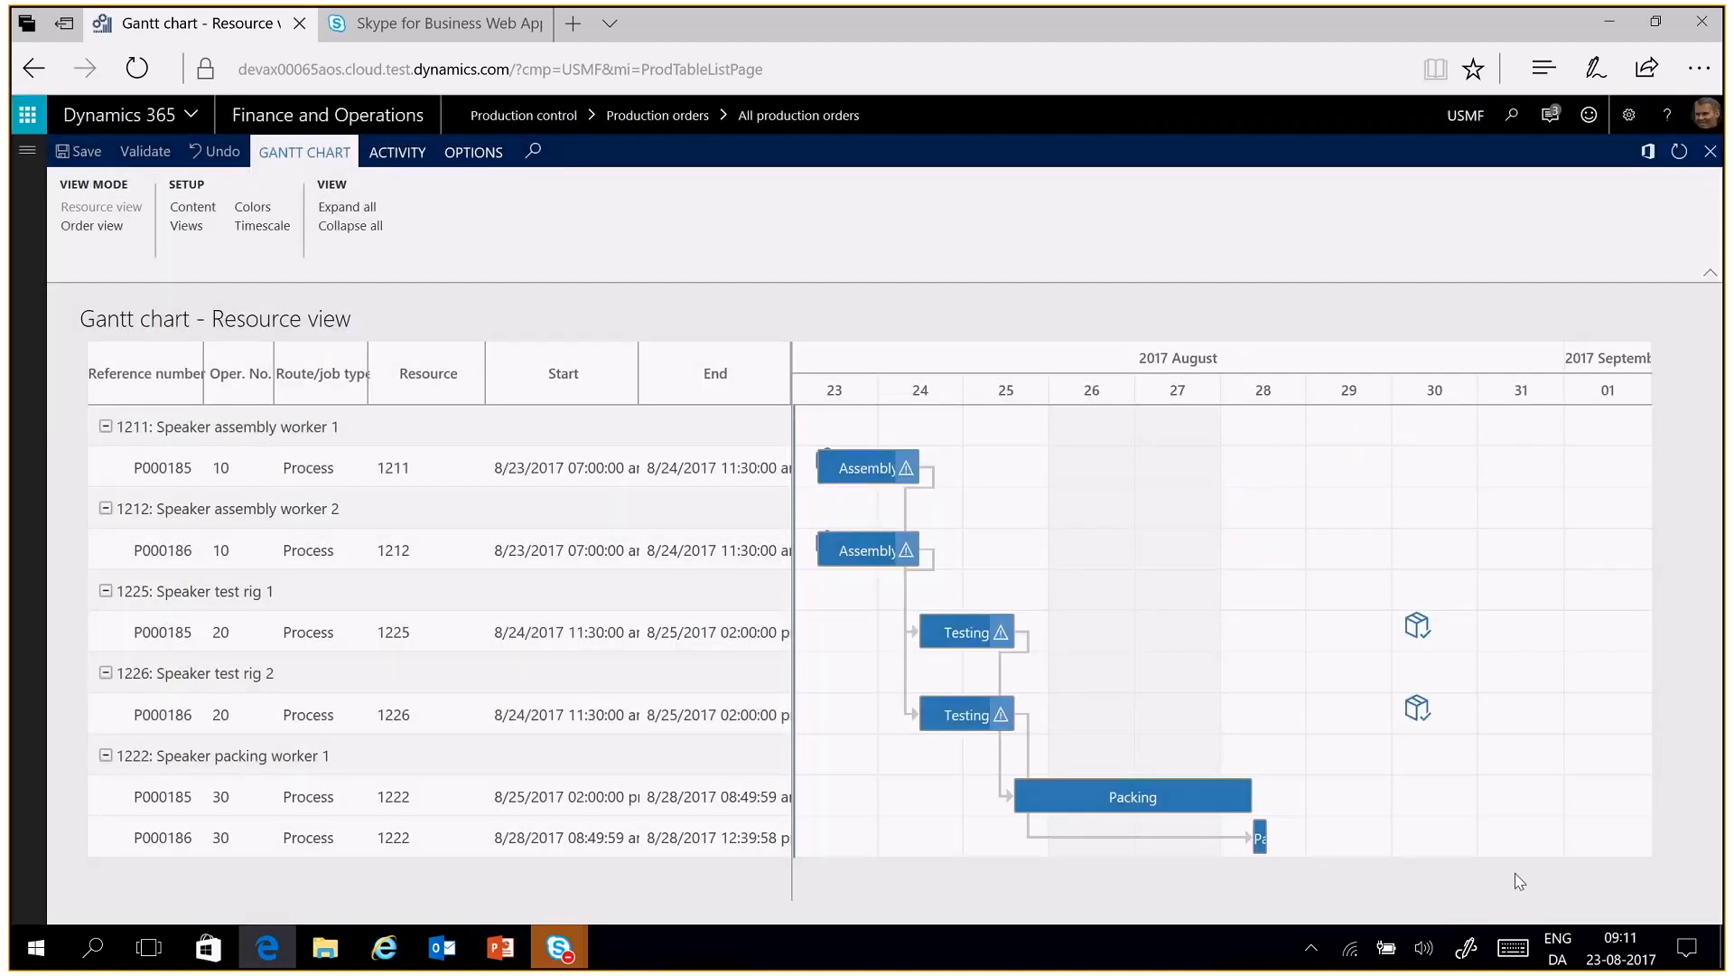
Toggle order highlight for the order of the Assembly job on resource 1211 in the reloaded chart
{"action": "left_click", "coordinate": [871, 468]}
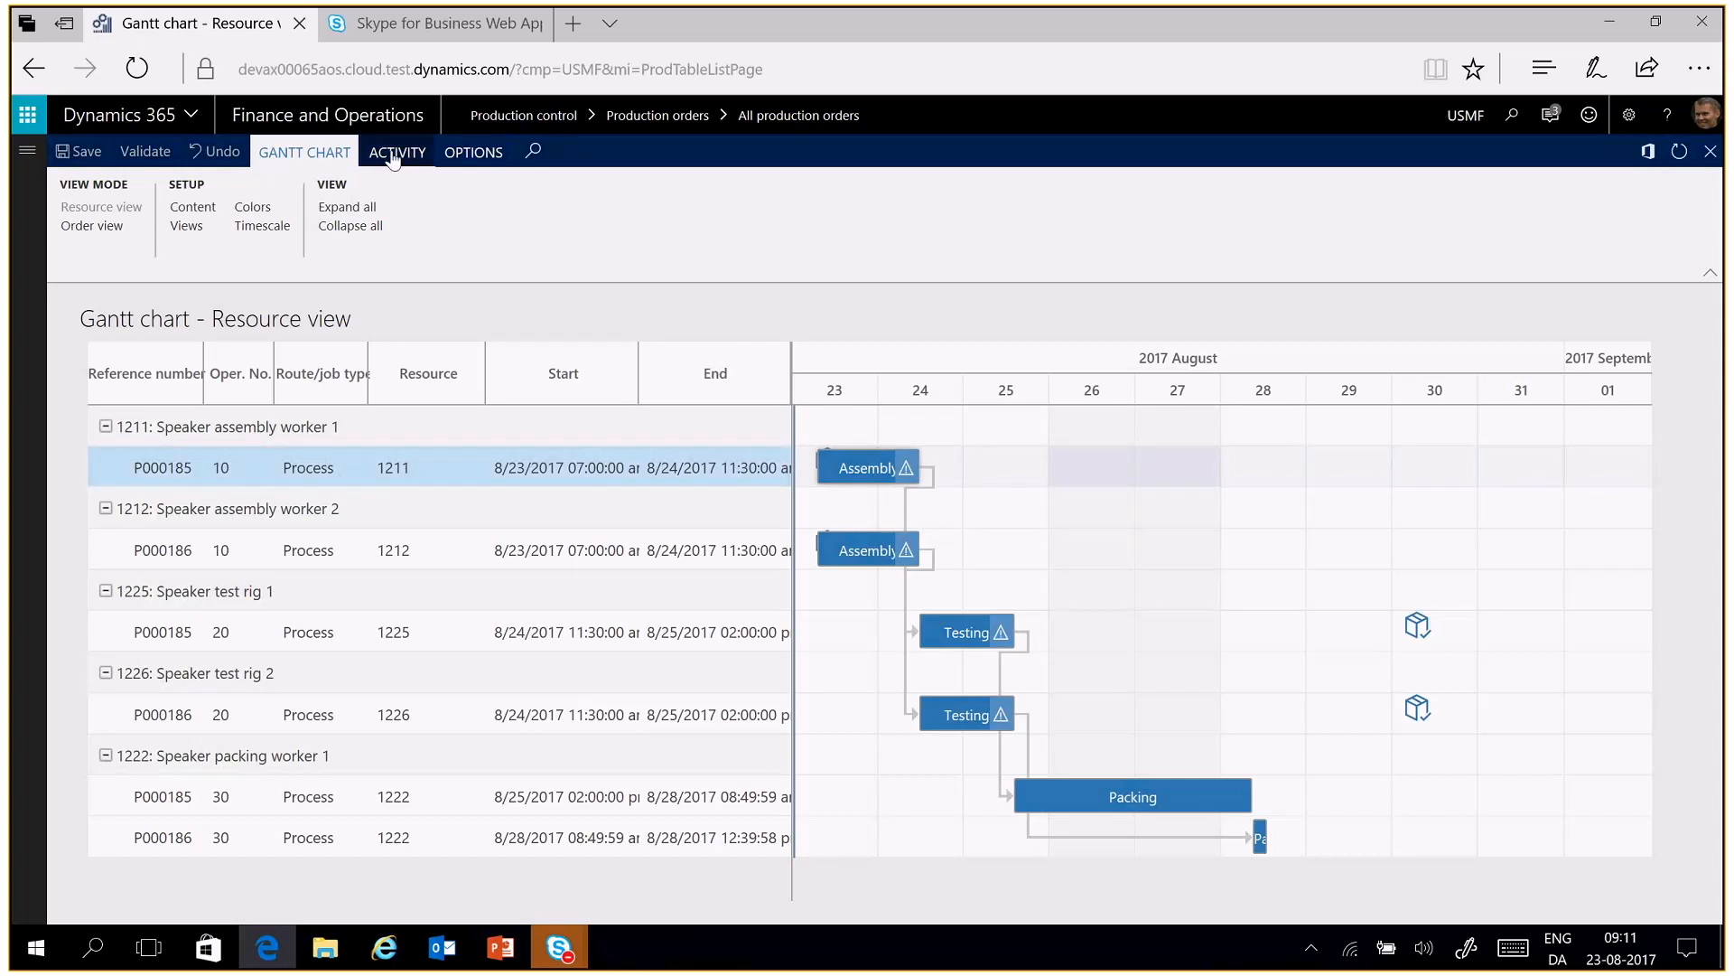
{"action": "left_click", "coordinate": [393, 154]}
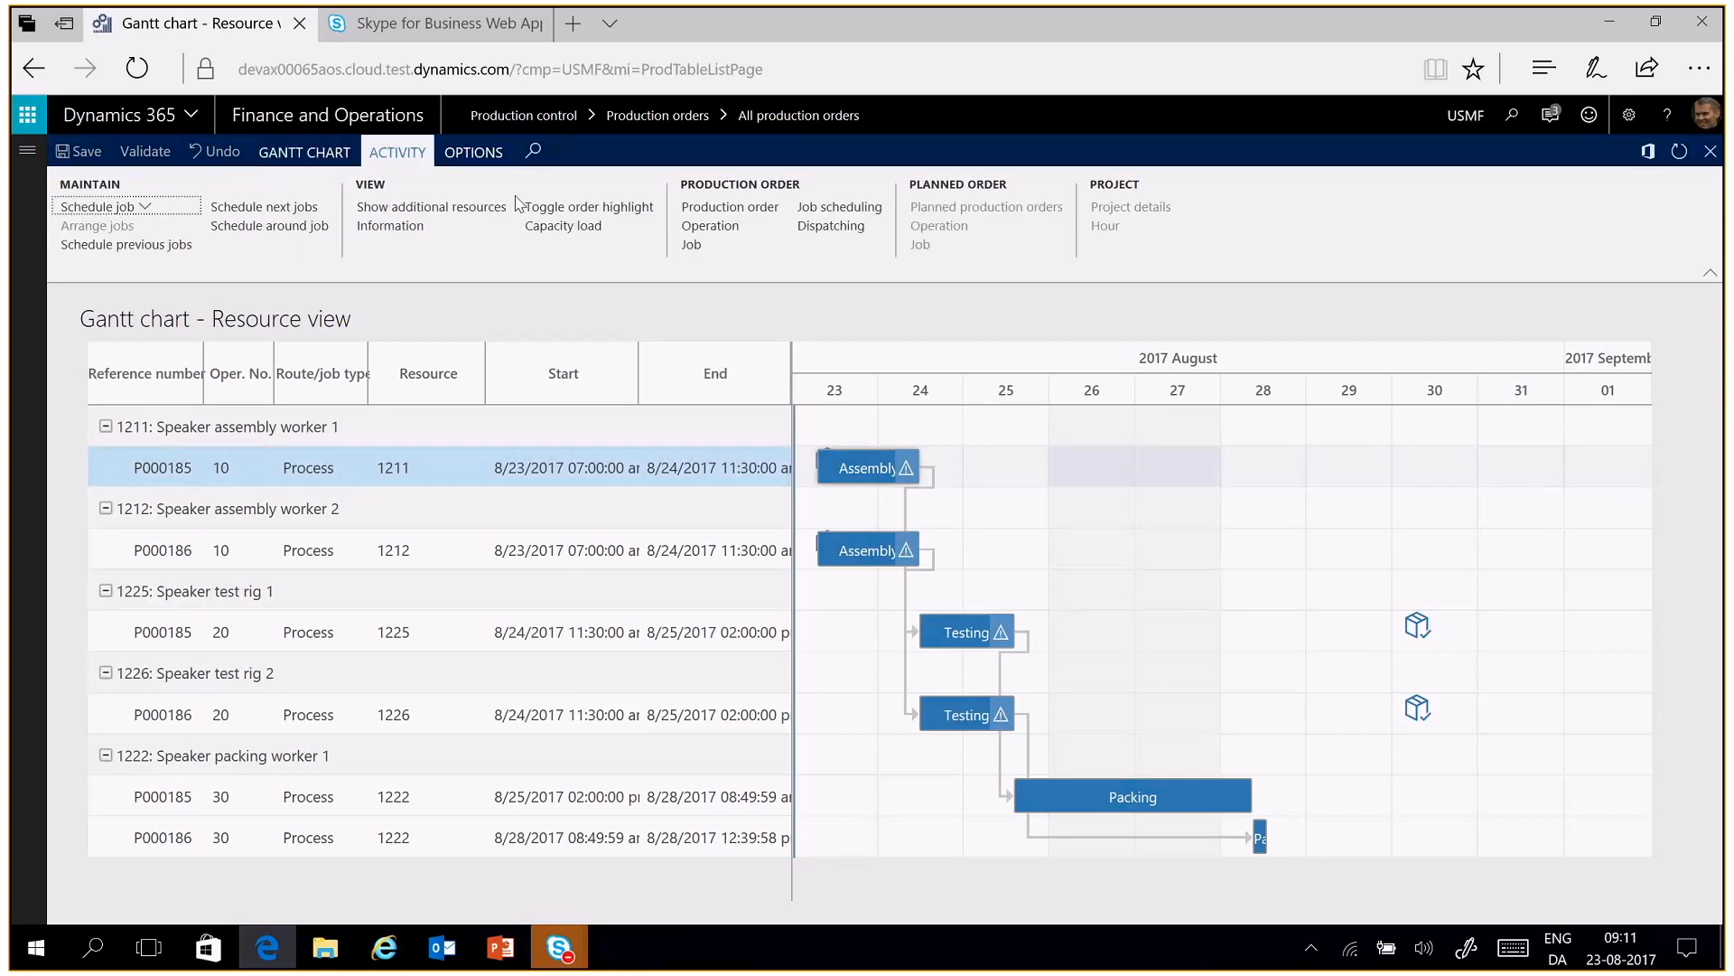
{"action": "left_click", "coordinate": [577, 214]}
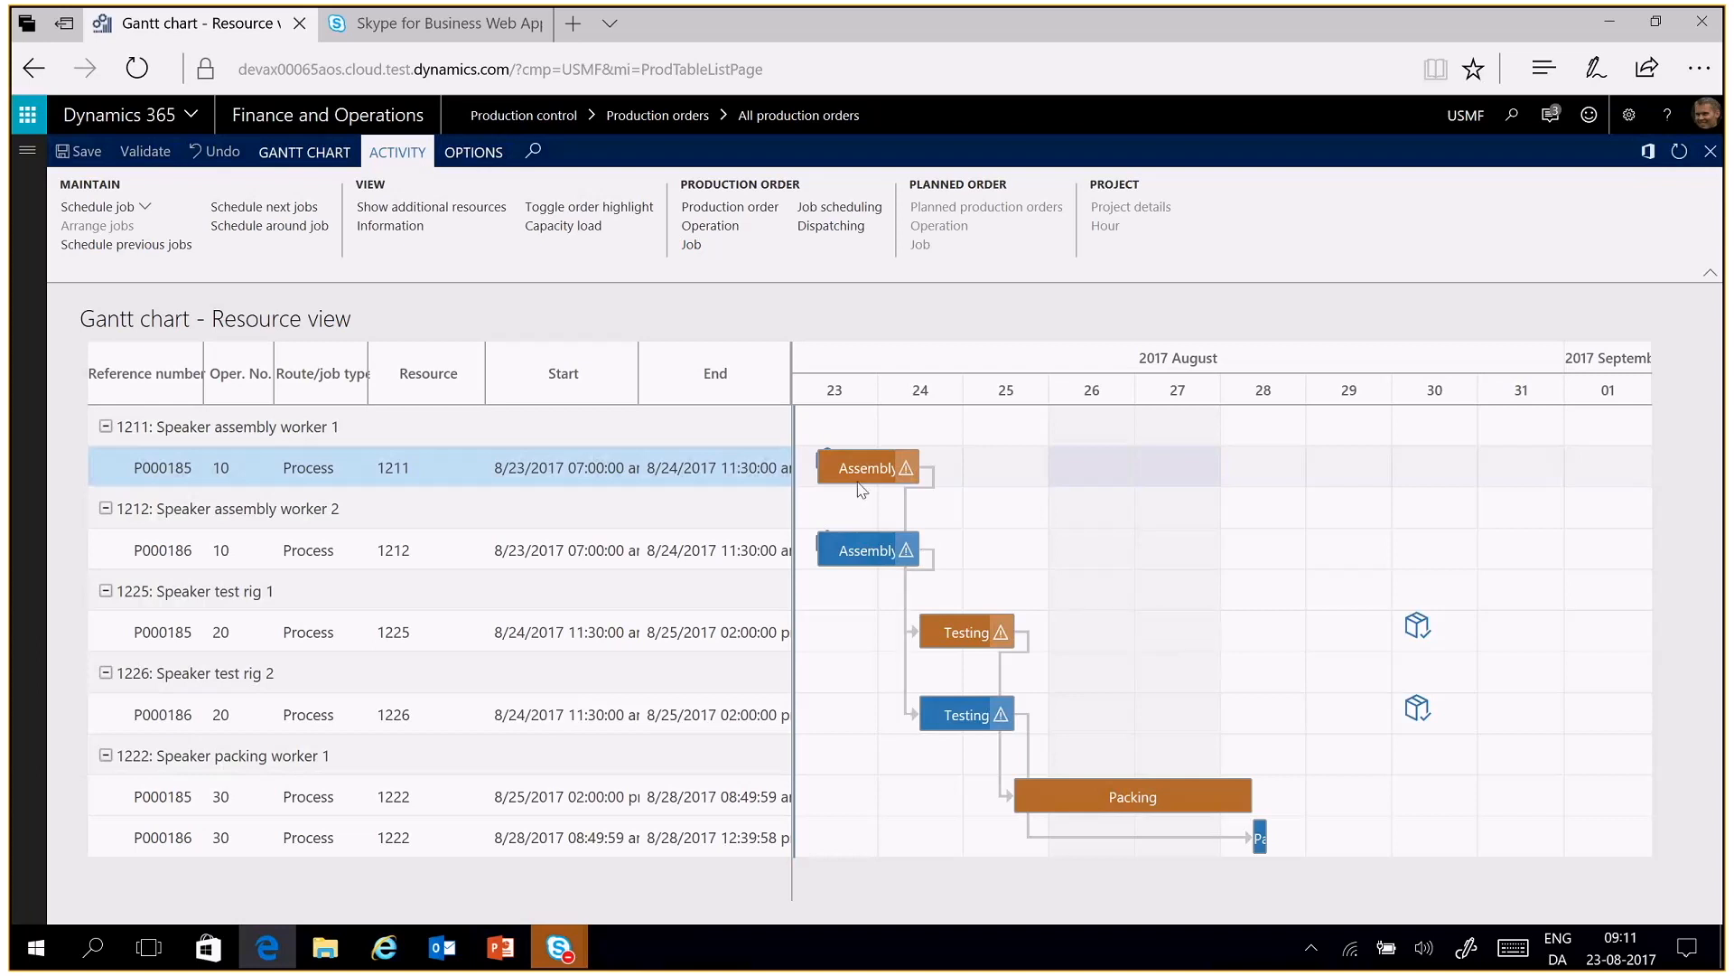
Review the materials and their availability dates in the job details of the Testing job on resource 1225, then close the details
{"action": "mouse_move", "coordinate": [901, 476]}
{"action": "mouse_move", "coordinate": [985, 634]}
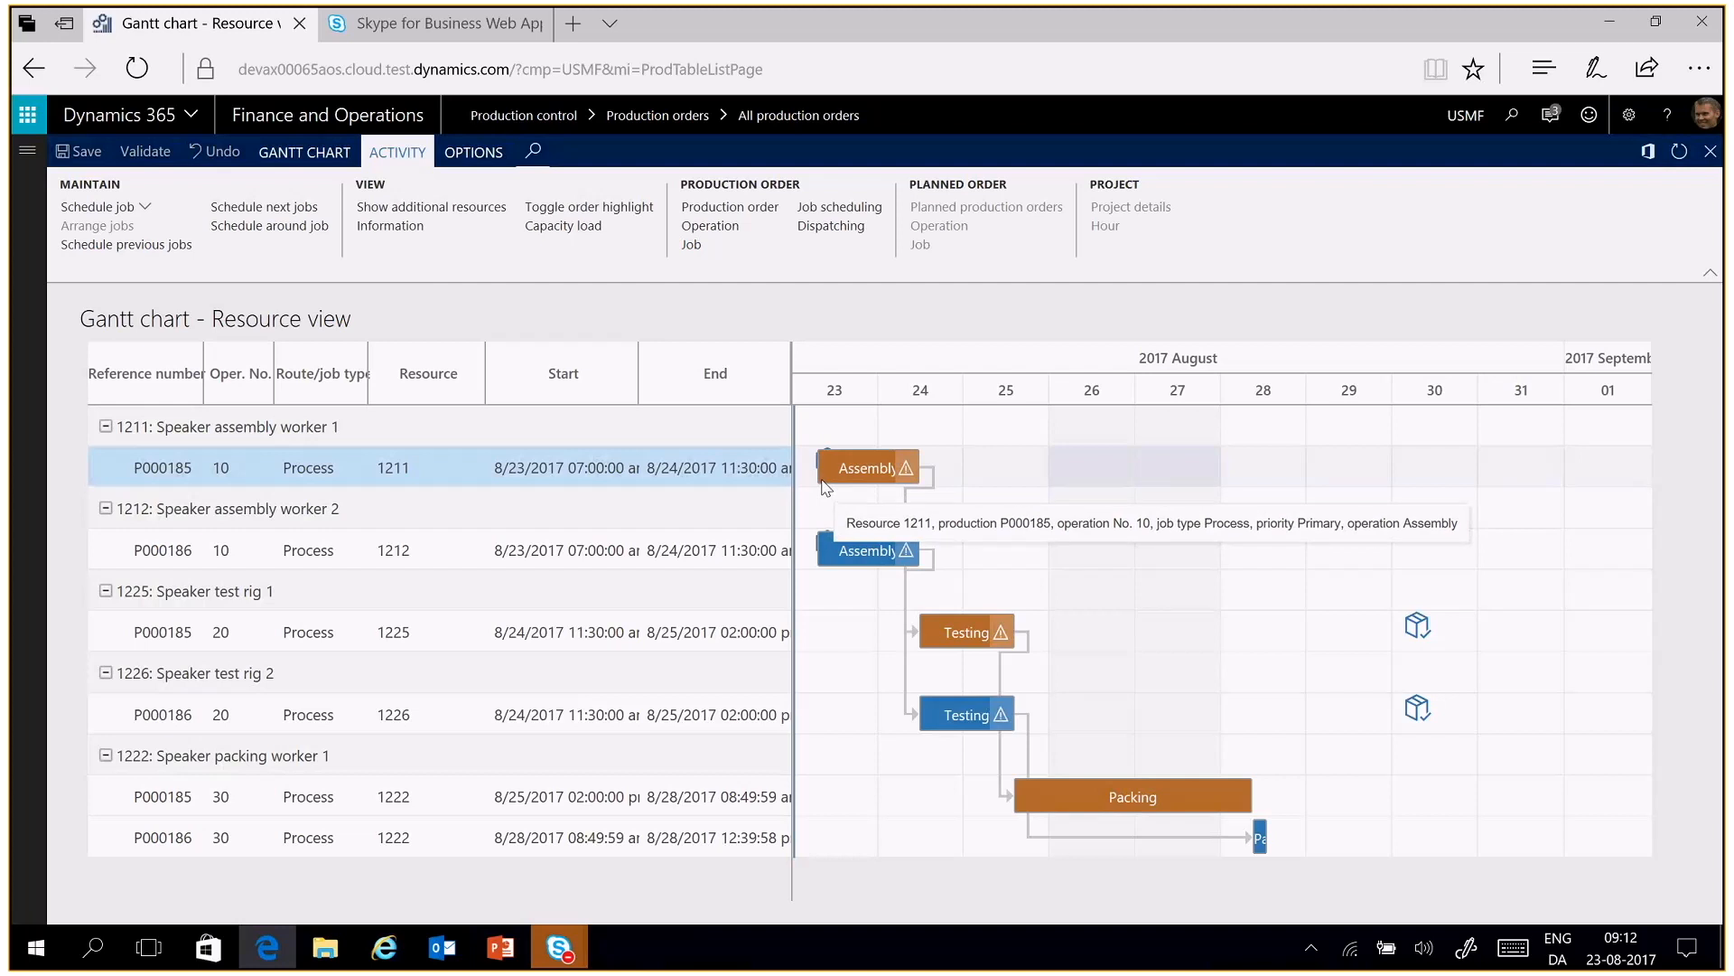
{"action": "left_click", "coordinate": [974, 631]}
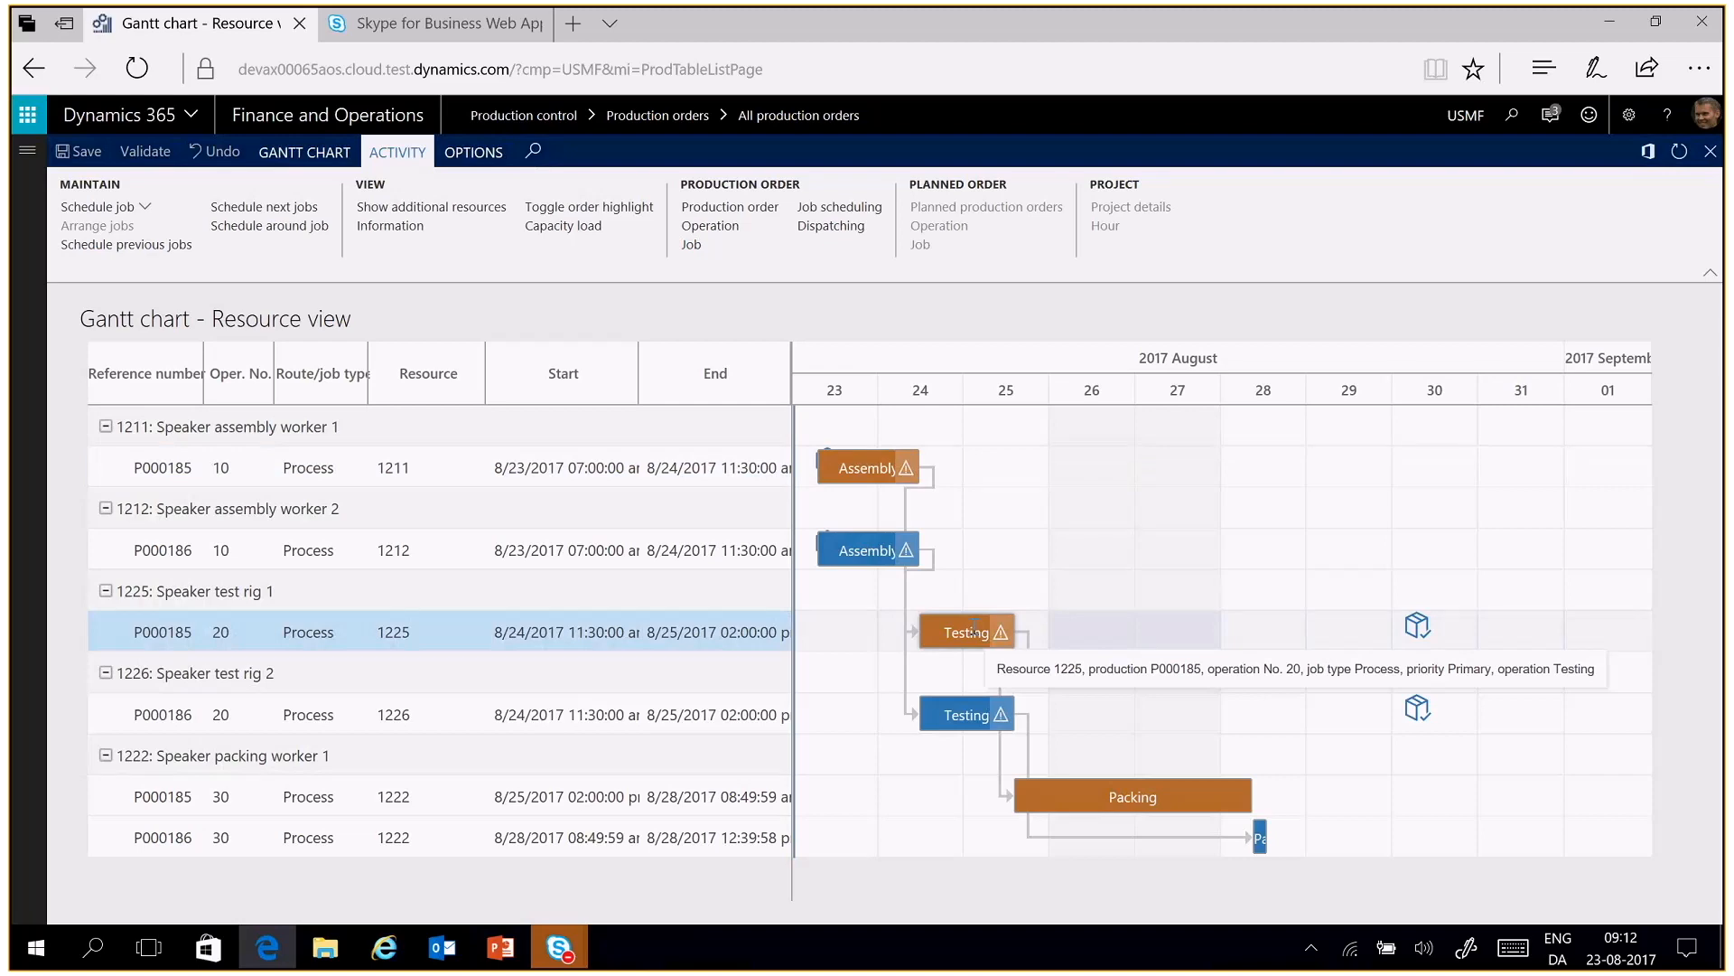
{"action": "double_click", "coordinate": [974, 631]}
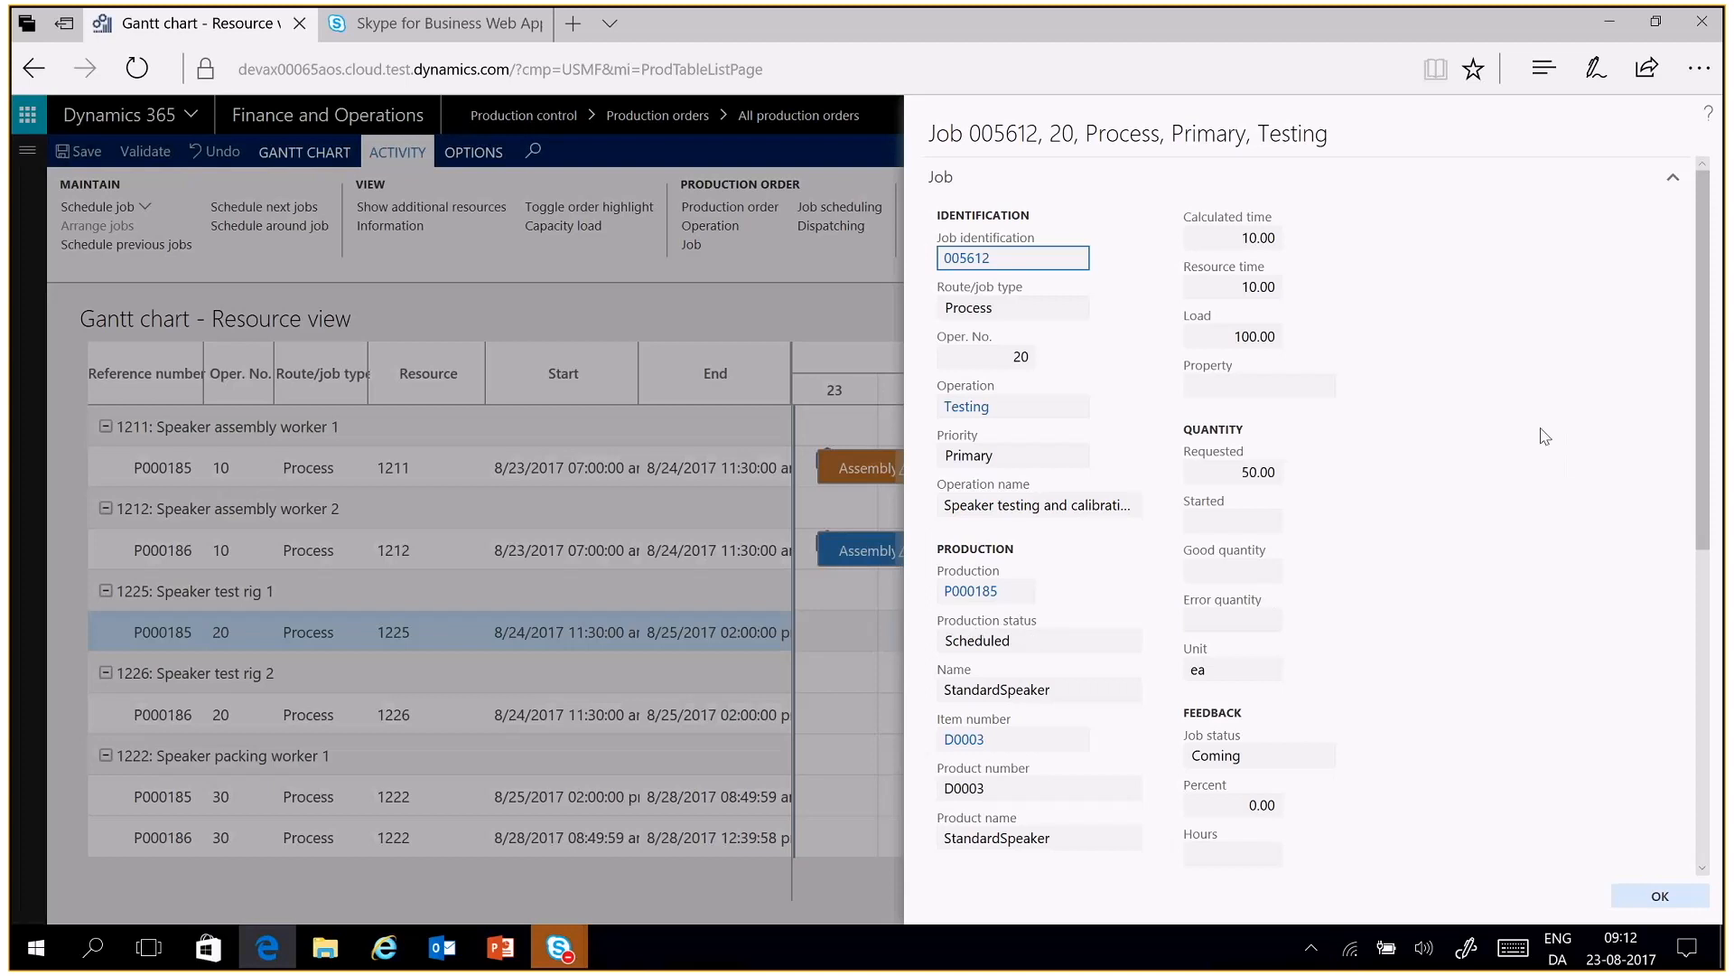
{"action": "left_click_drag", "start_coordinate": [1705, 323], "coordinate": [1687, 617]}
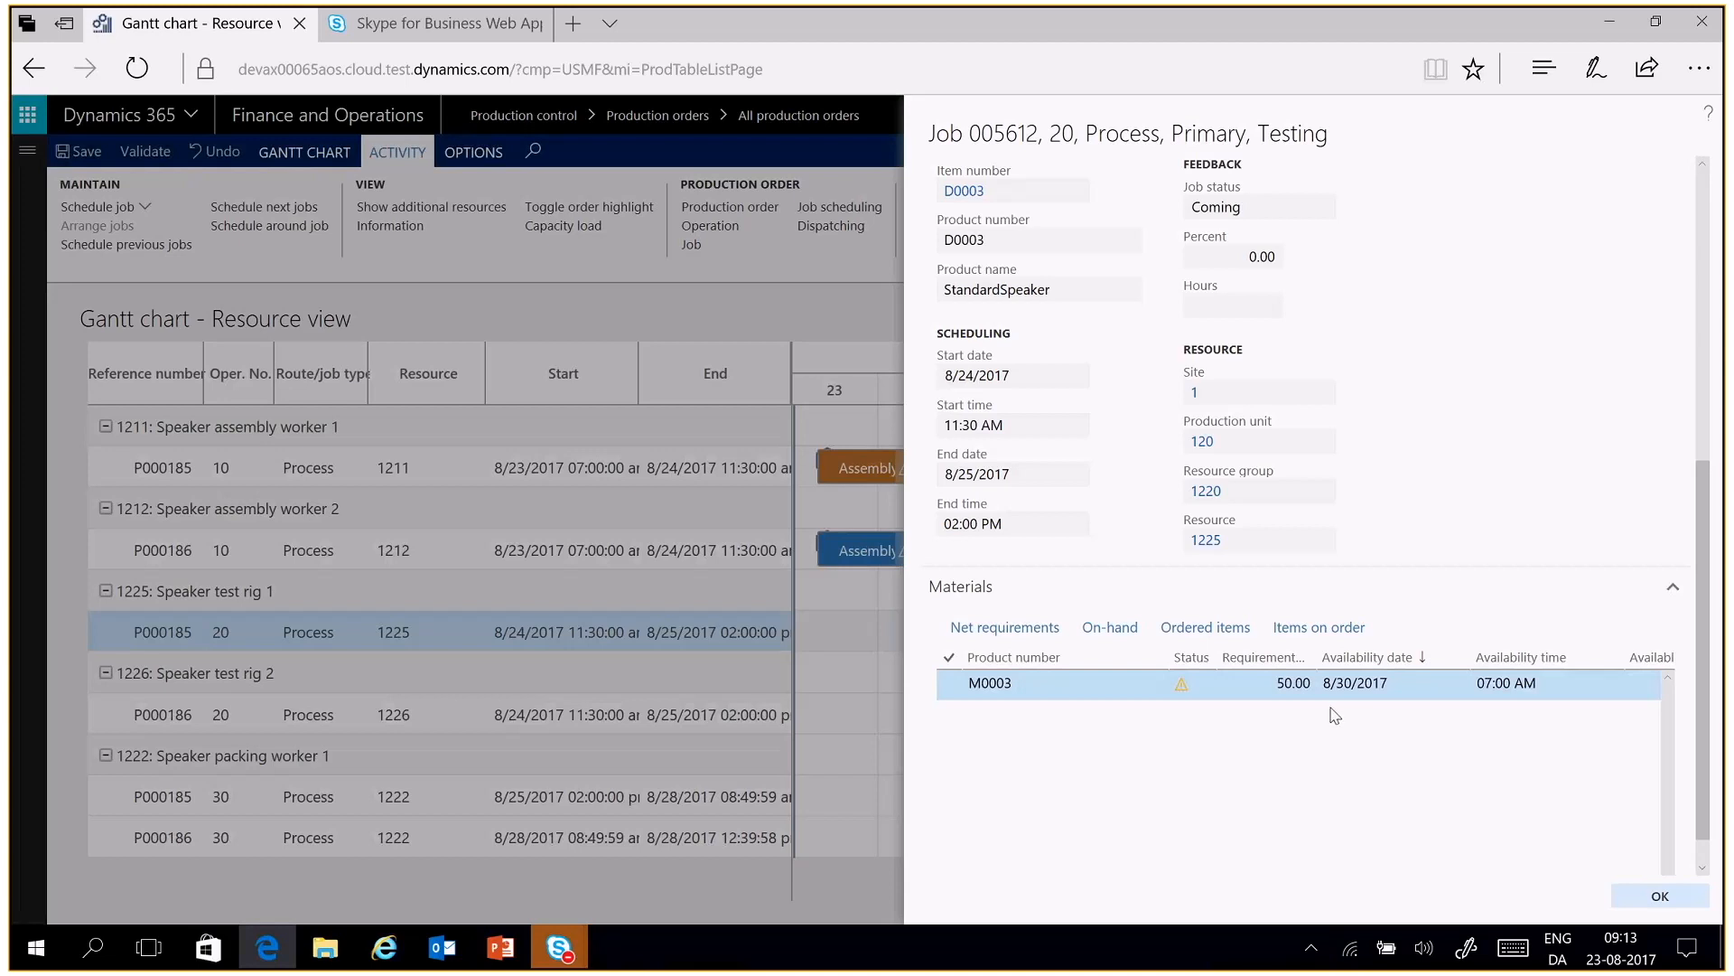
{"action": "left_click", "coordinate": [1650, 898]}
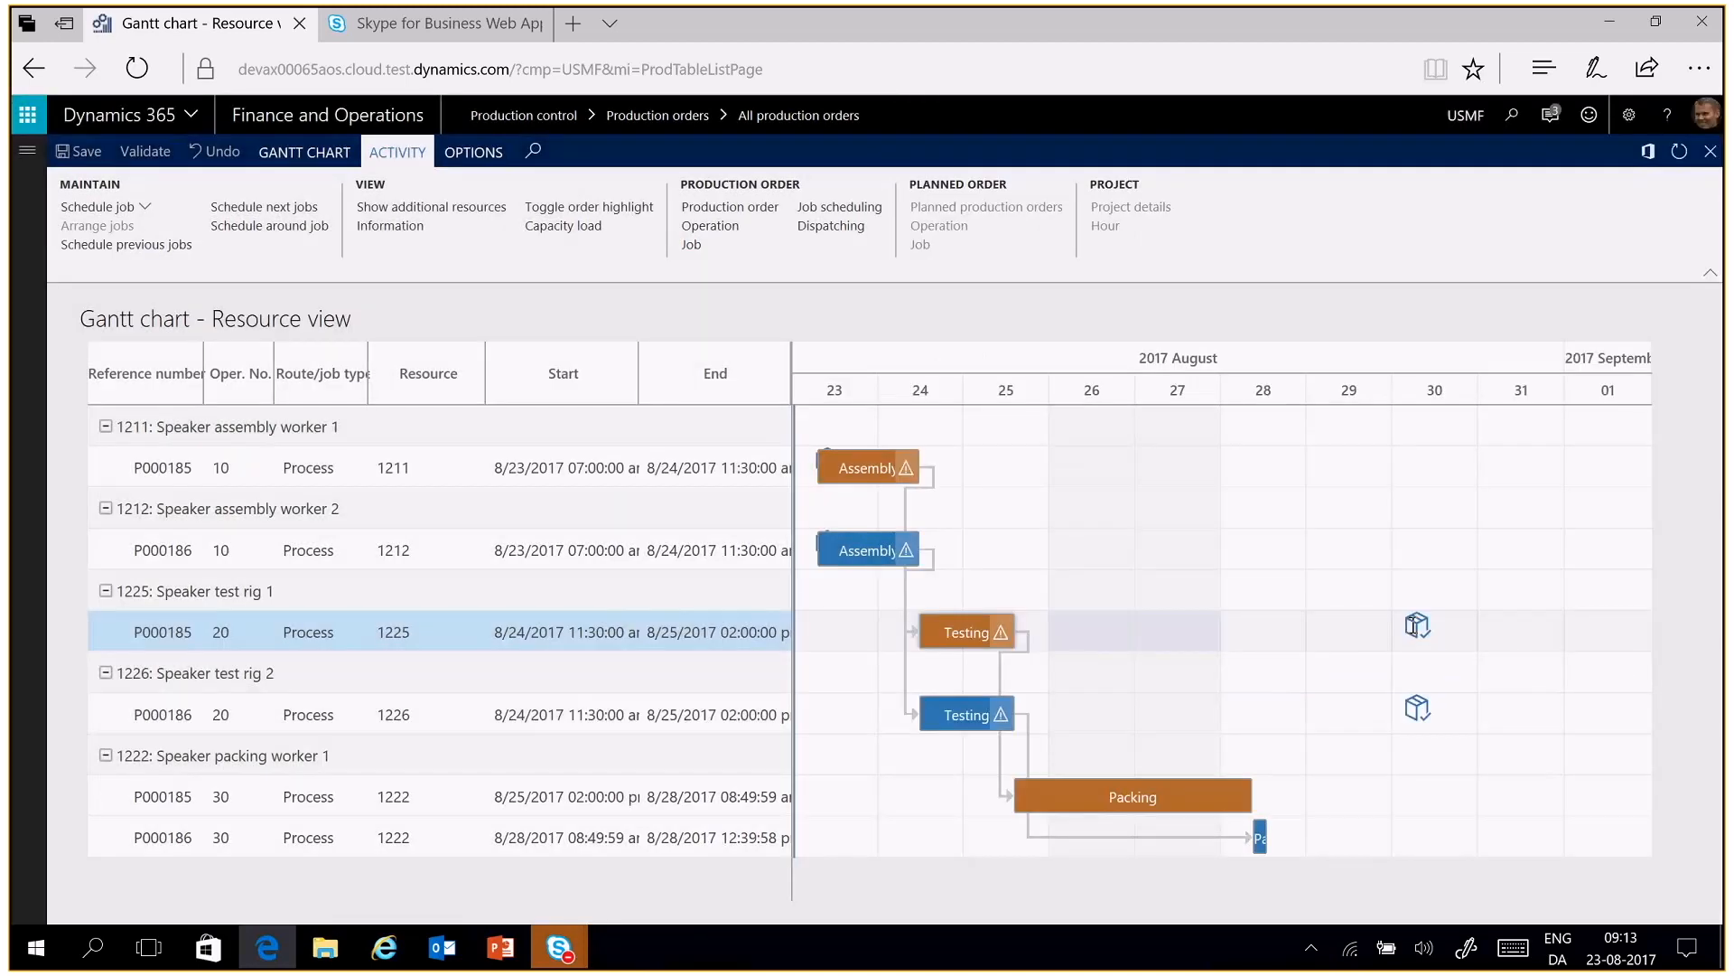
Open the job details of the Assembly job on resource 1211 and examine the availability of material M0001
{"action": "left_click", "coordinate": [874, 465]}
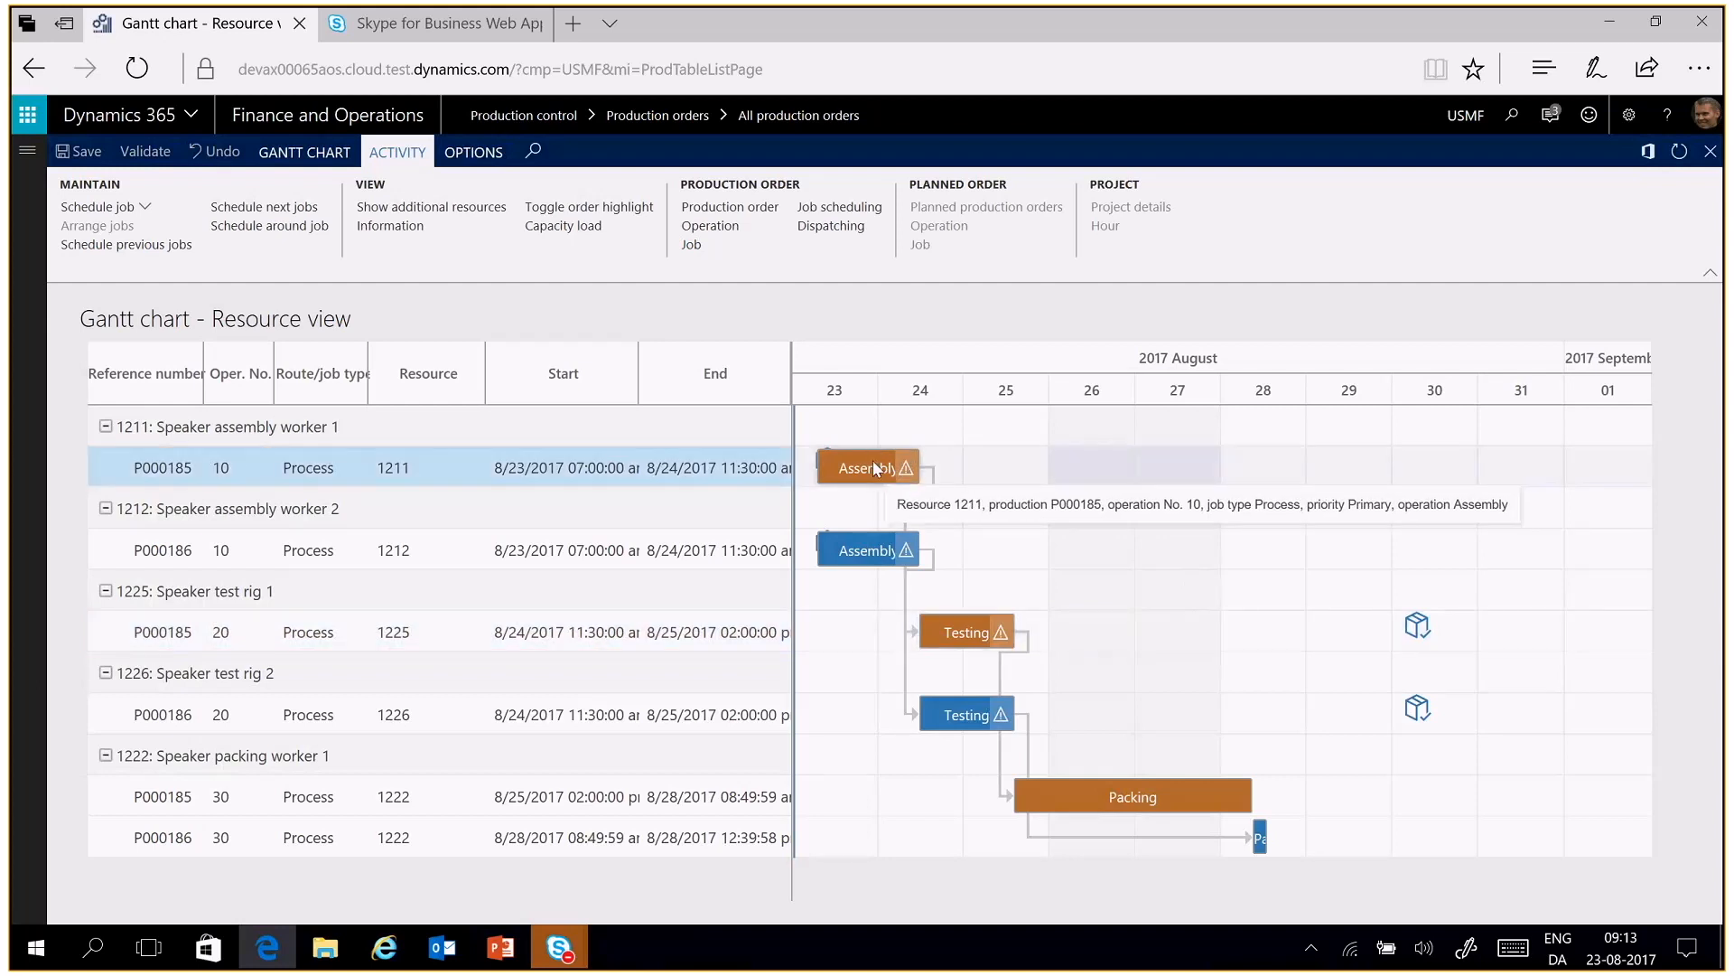
{"action": "double_click", "coordinate": [875, 467]}
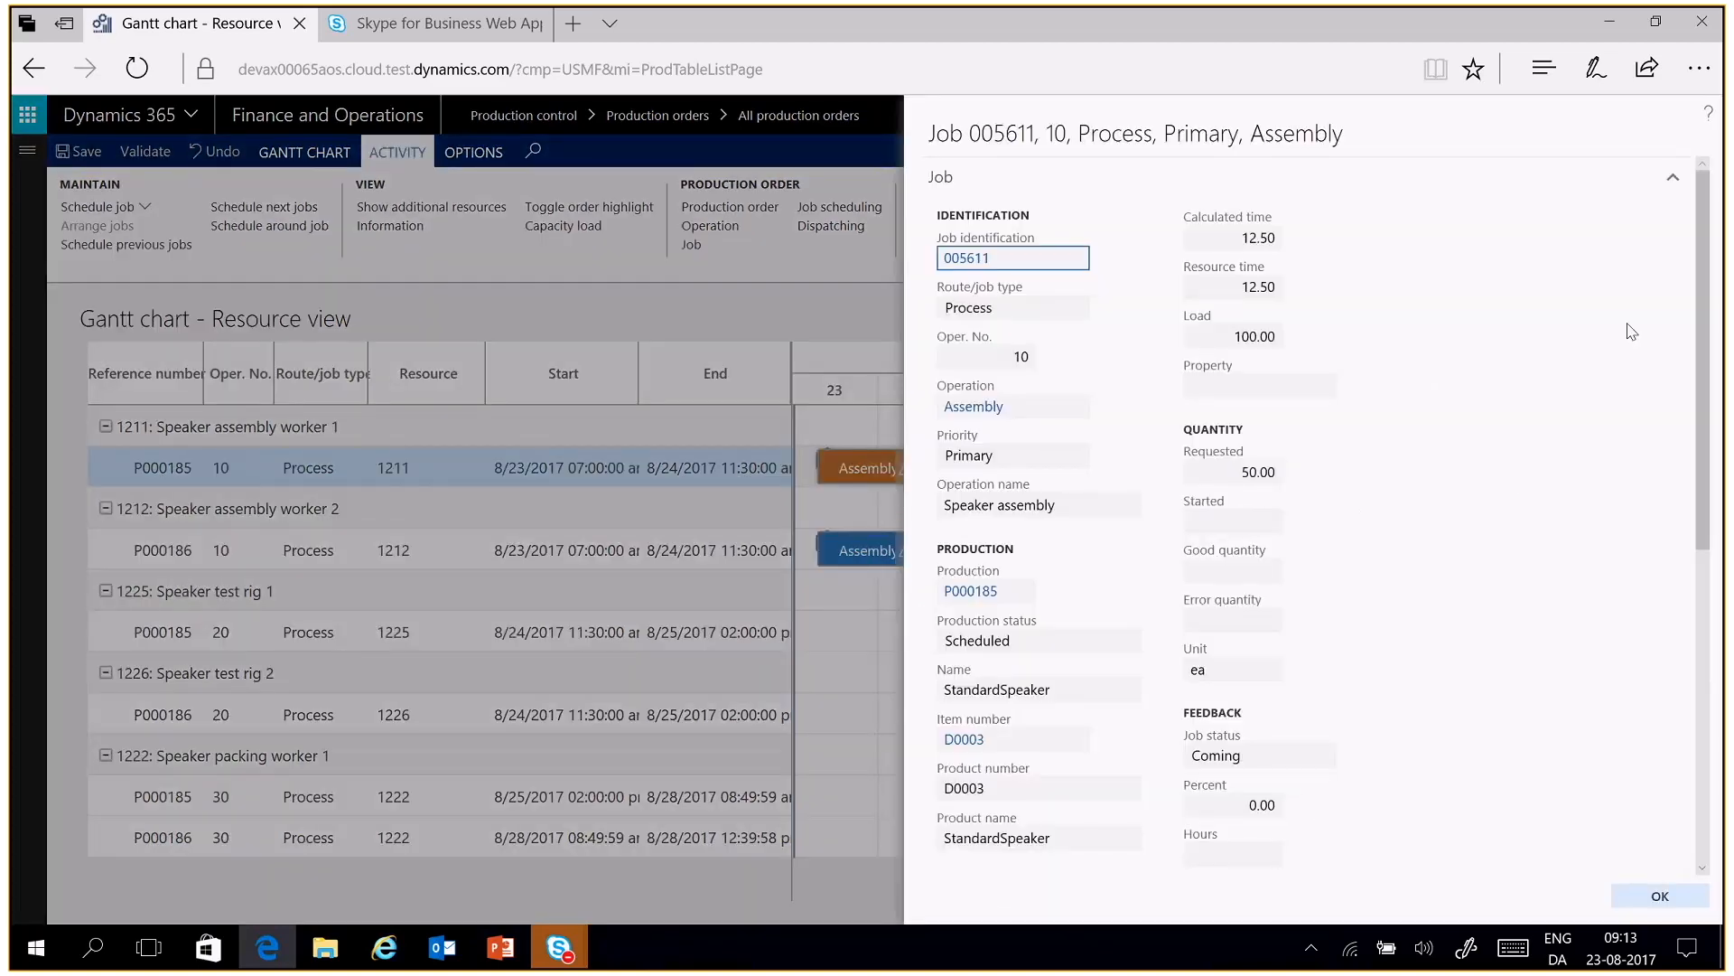
{"action": "left_click_drag", "start_coordinate": [1716, 324], "coordinate": [1691, 488]}
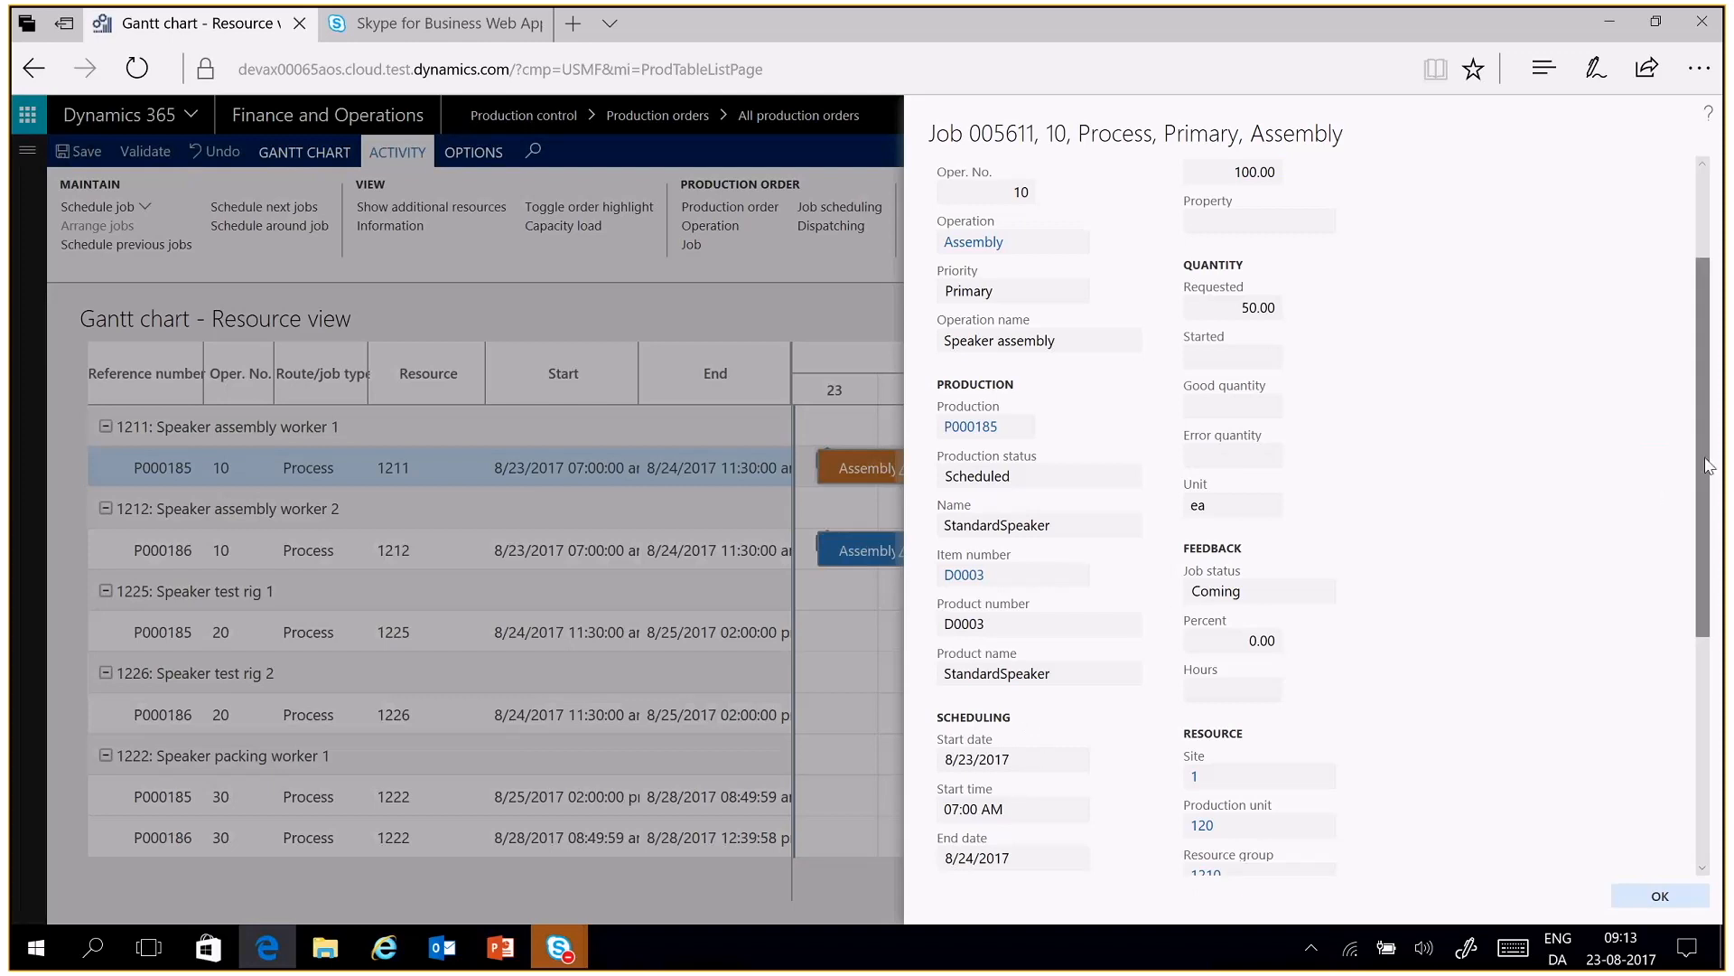
{"action": "scroll", "coordinate": [1707, 465], "scroll_direction": "down", "scroll_amount": 4}
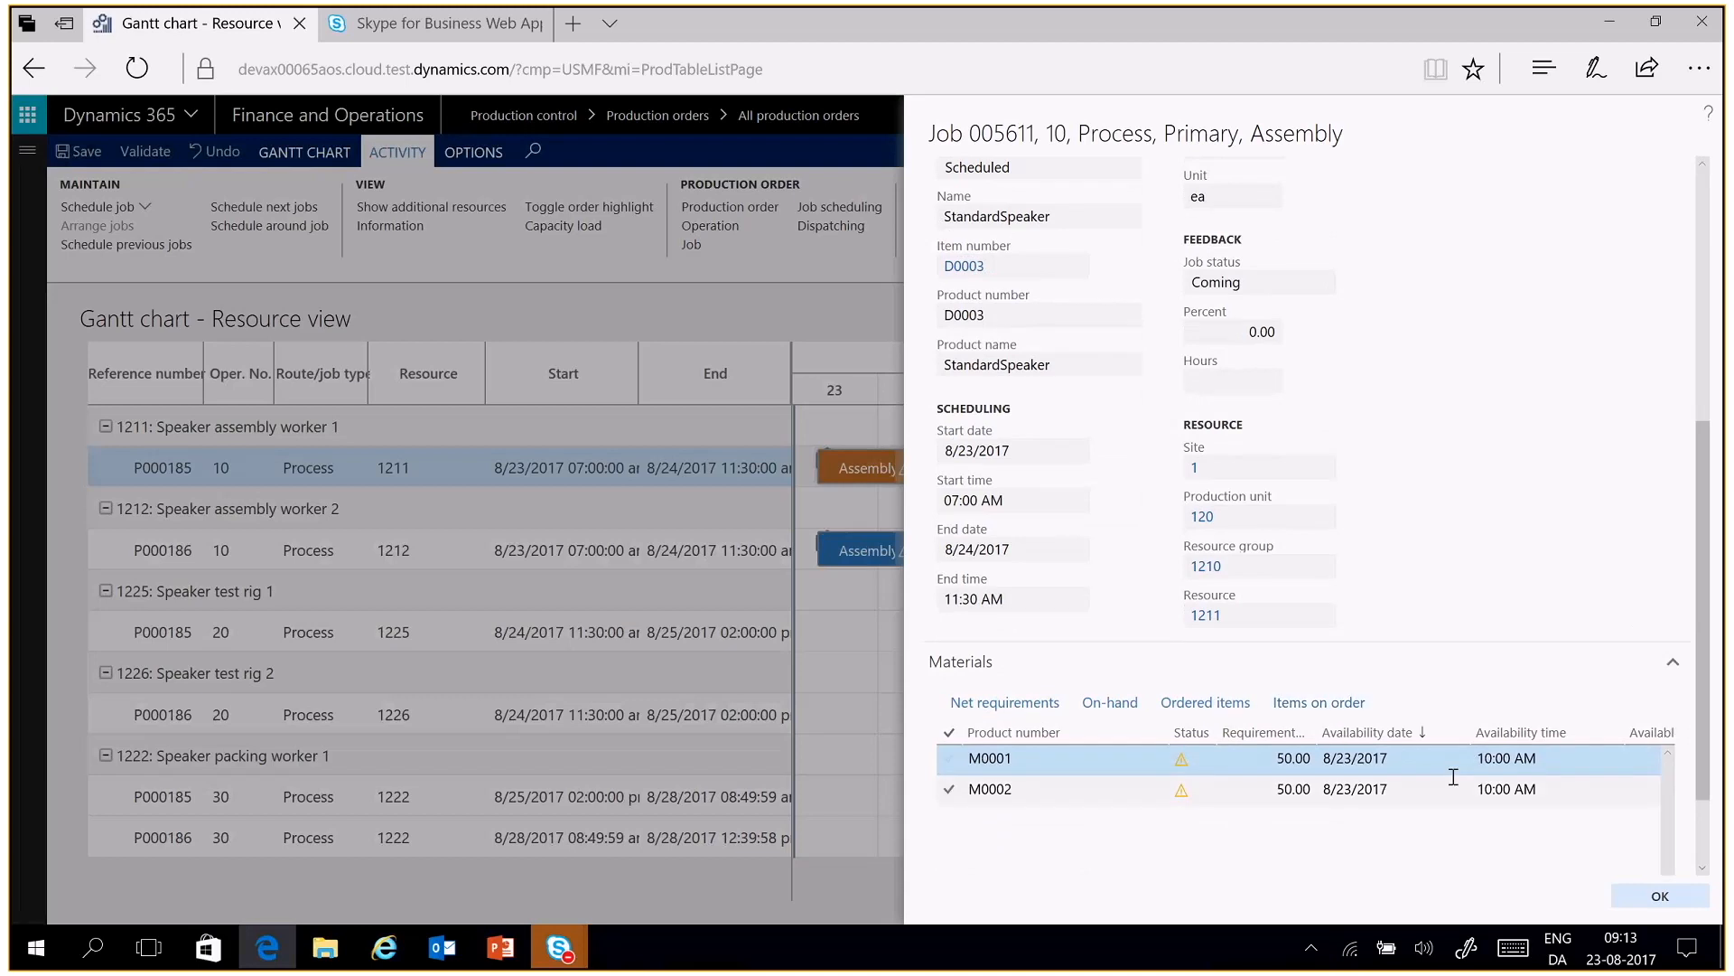
{"action": "left_click", "coordinate": [1490, 766]}
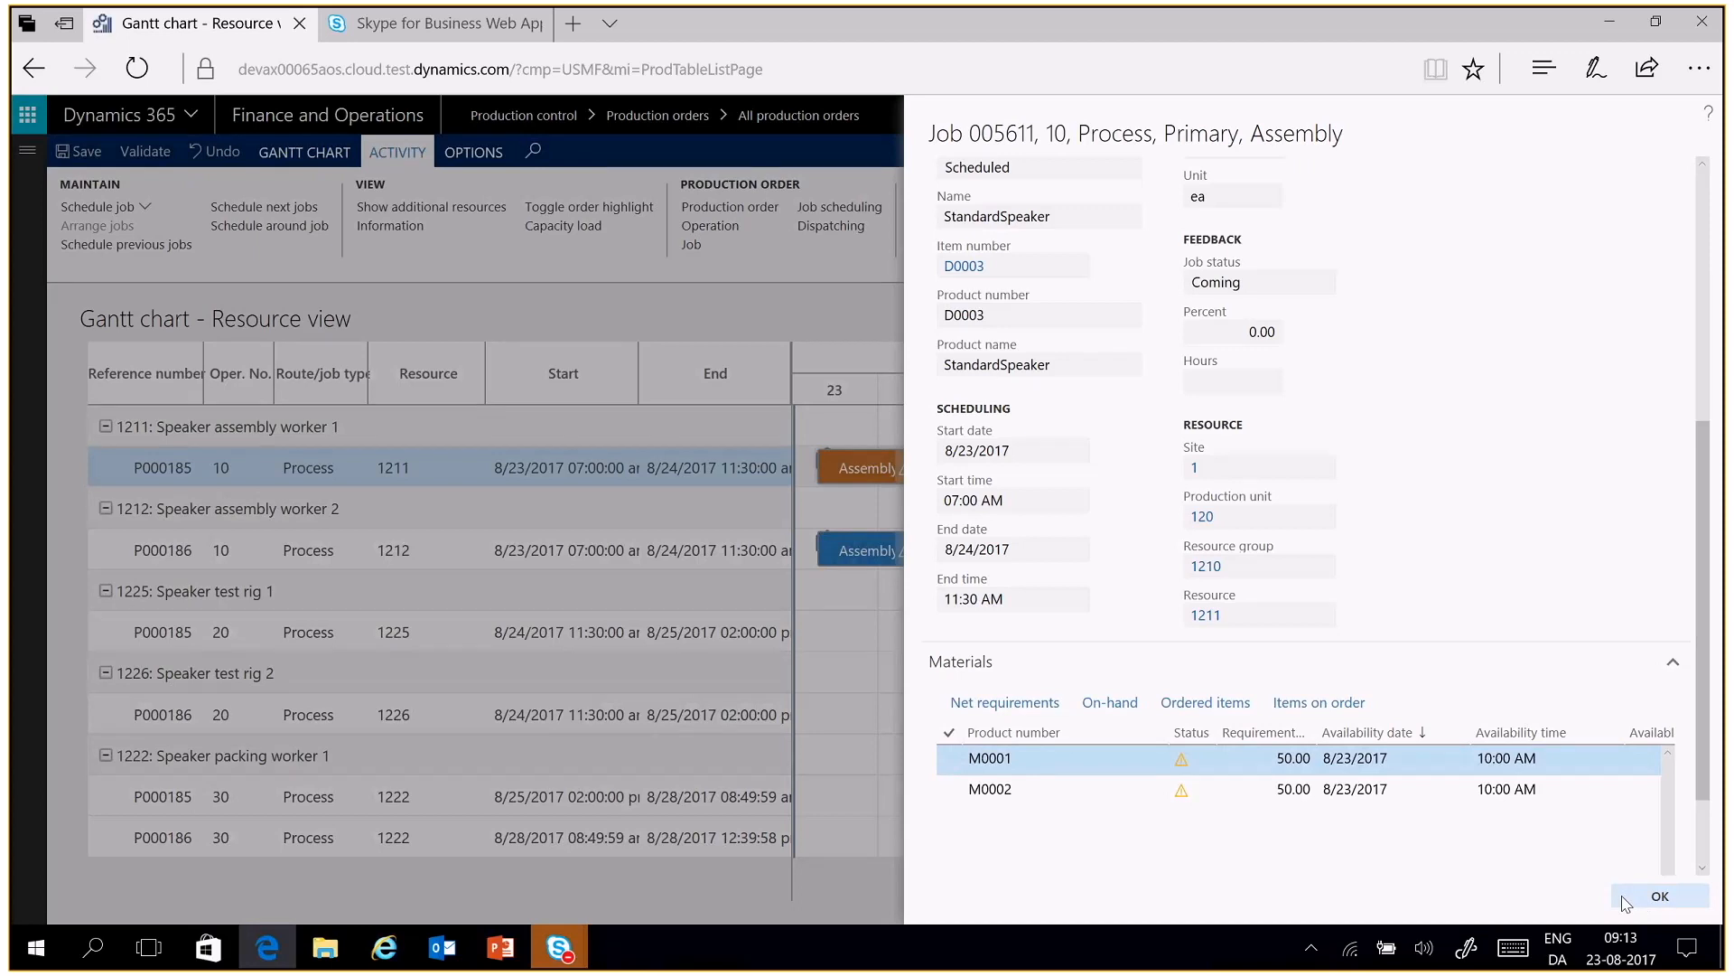
In the Gantt chart view settings, add Resource group and Order status as resource view grouping levels and turn on Show capacity bar
{"action": "left_click", "coordinate": [1658, 897]}
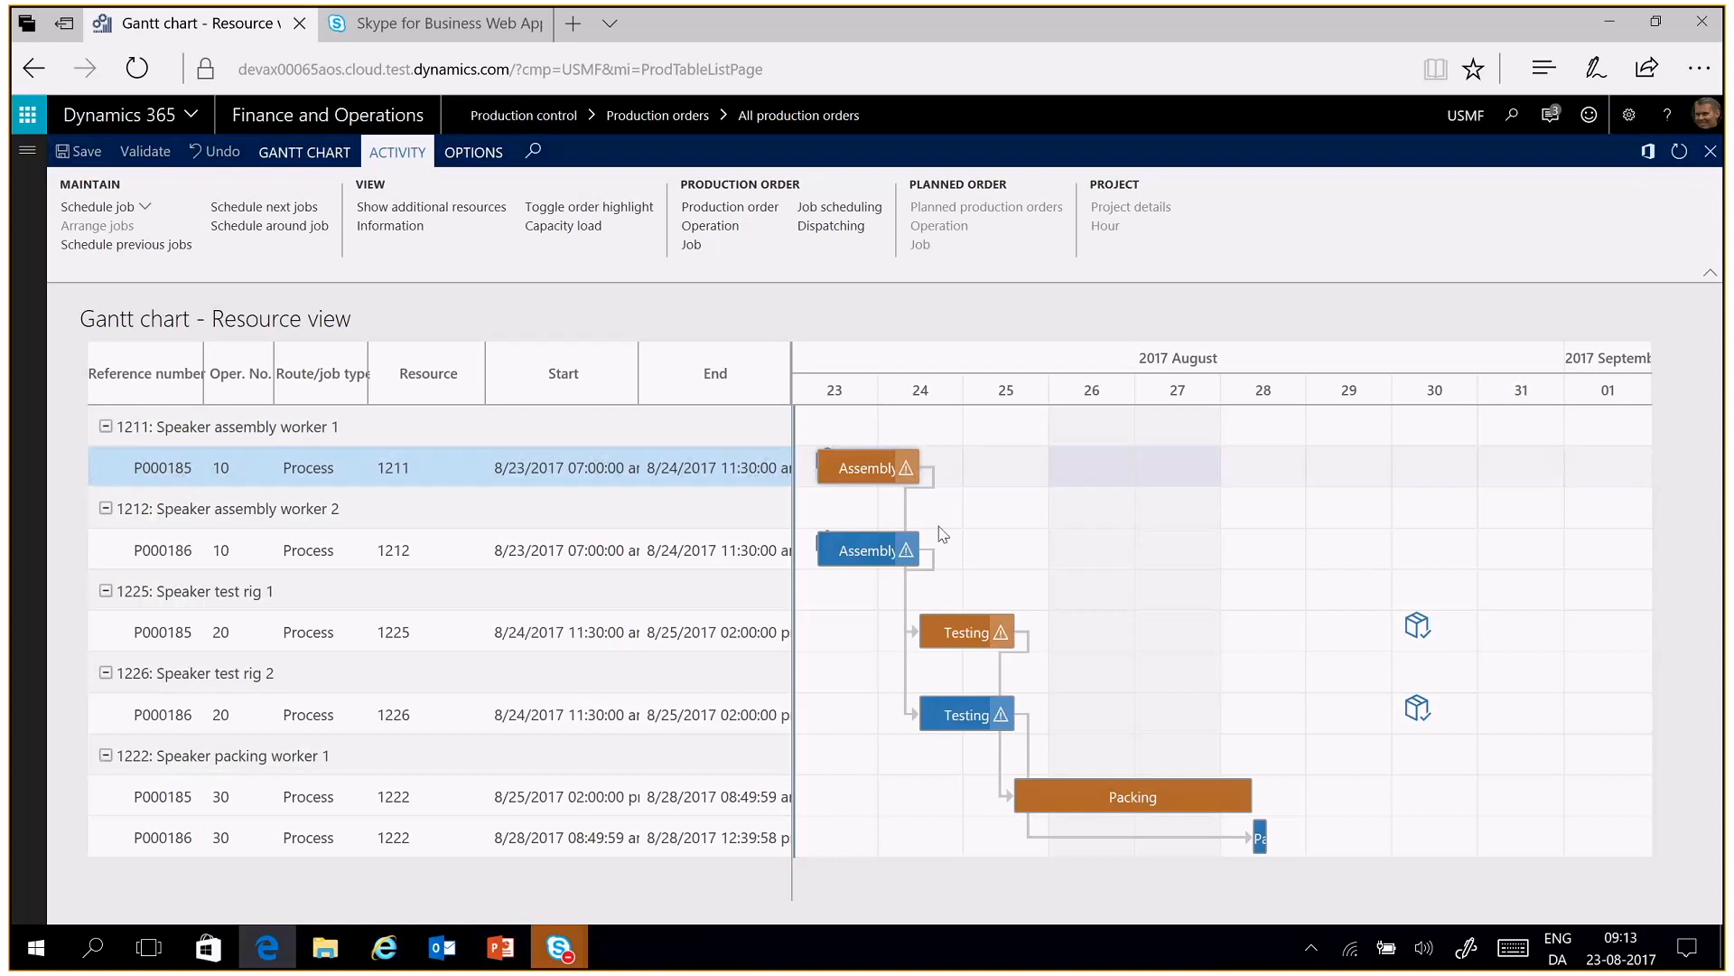
{"action": "left_click", "coordinate": [332, 156]}
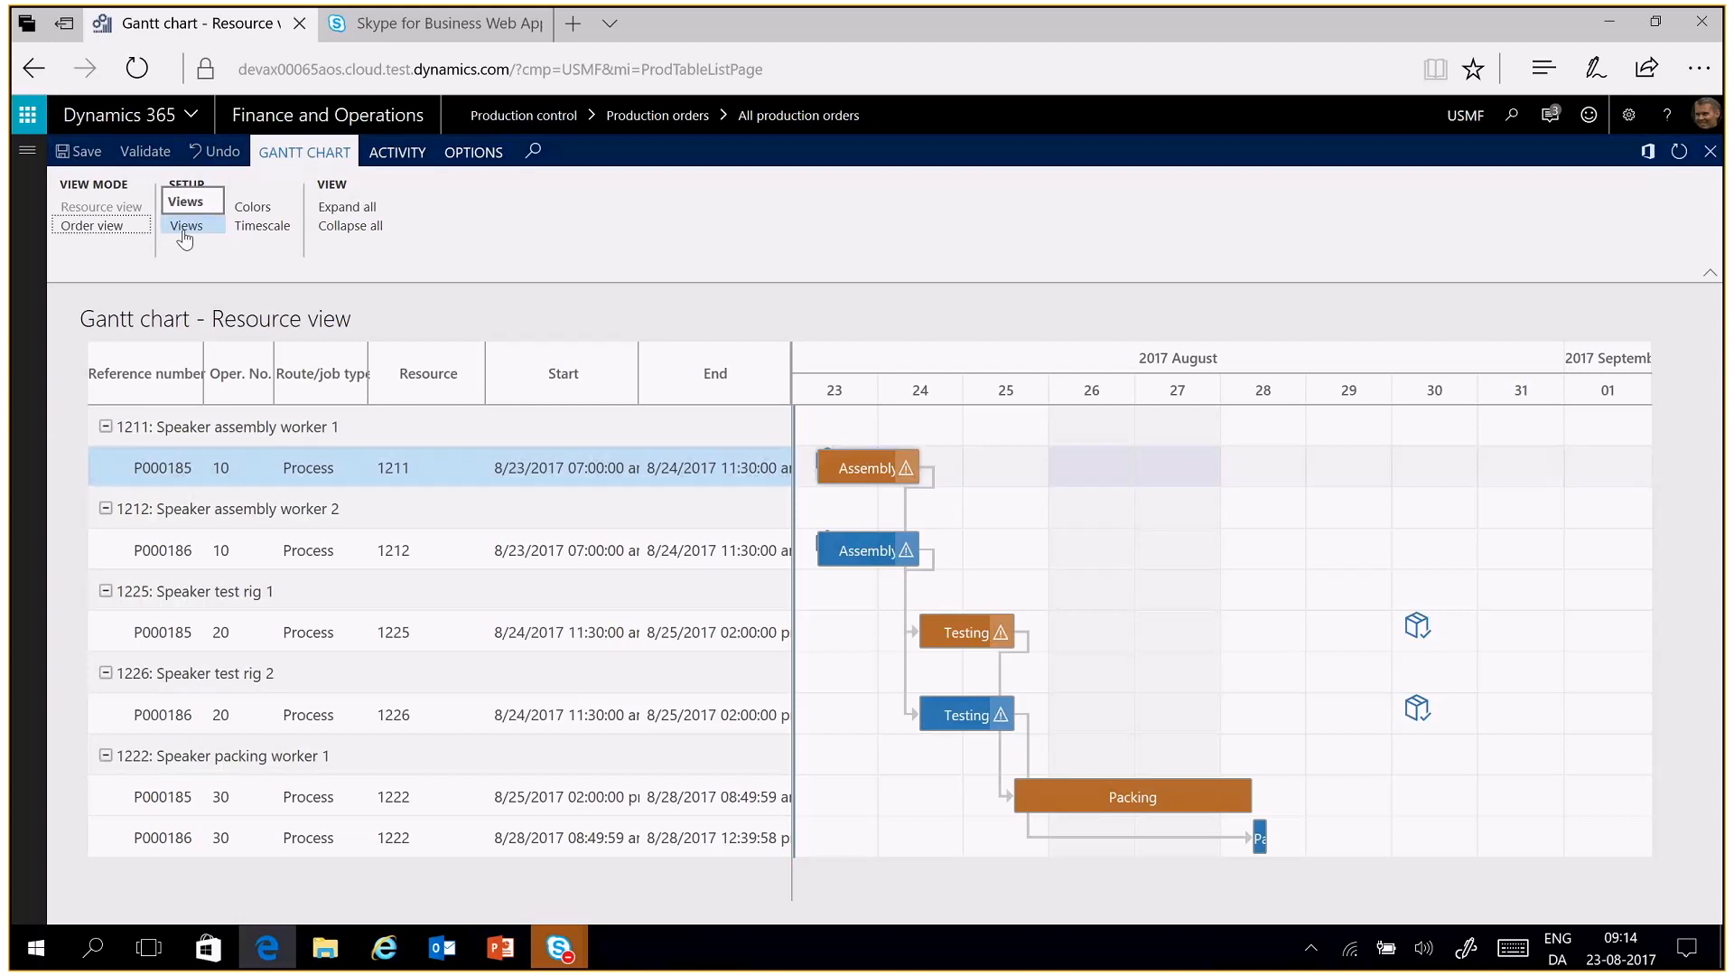
{"action": "left_click", "coordinate": [185, 237]}
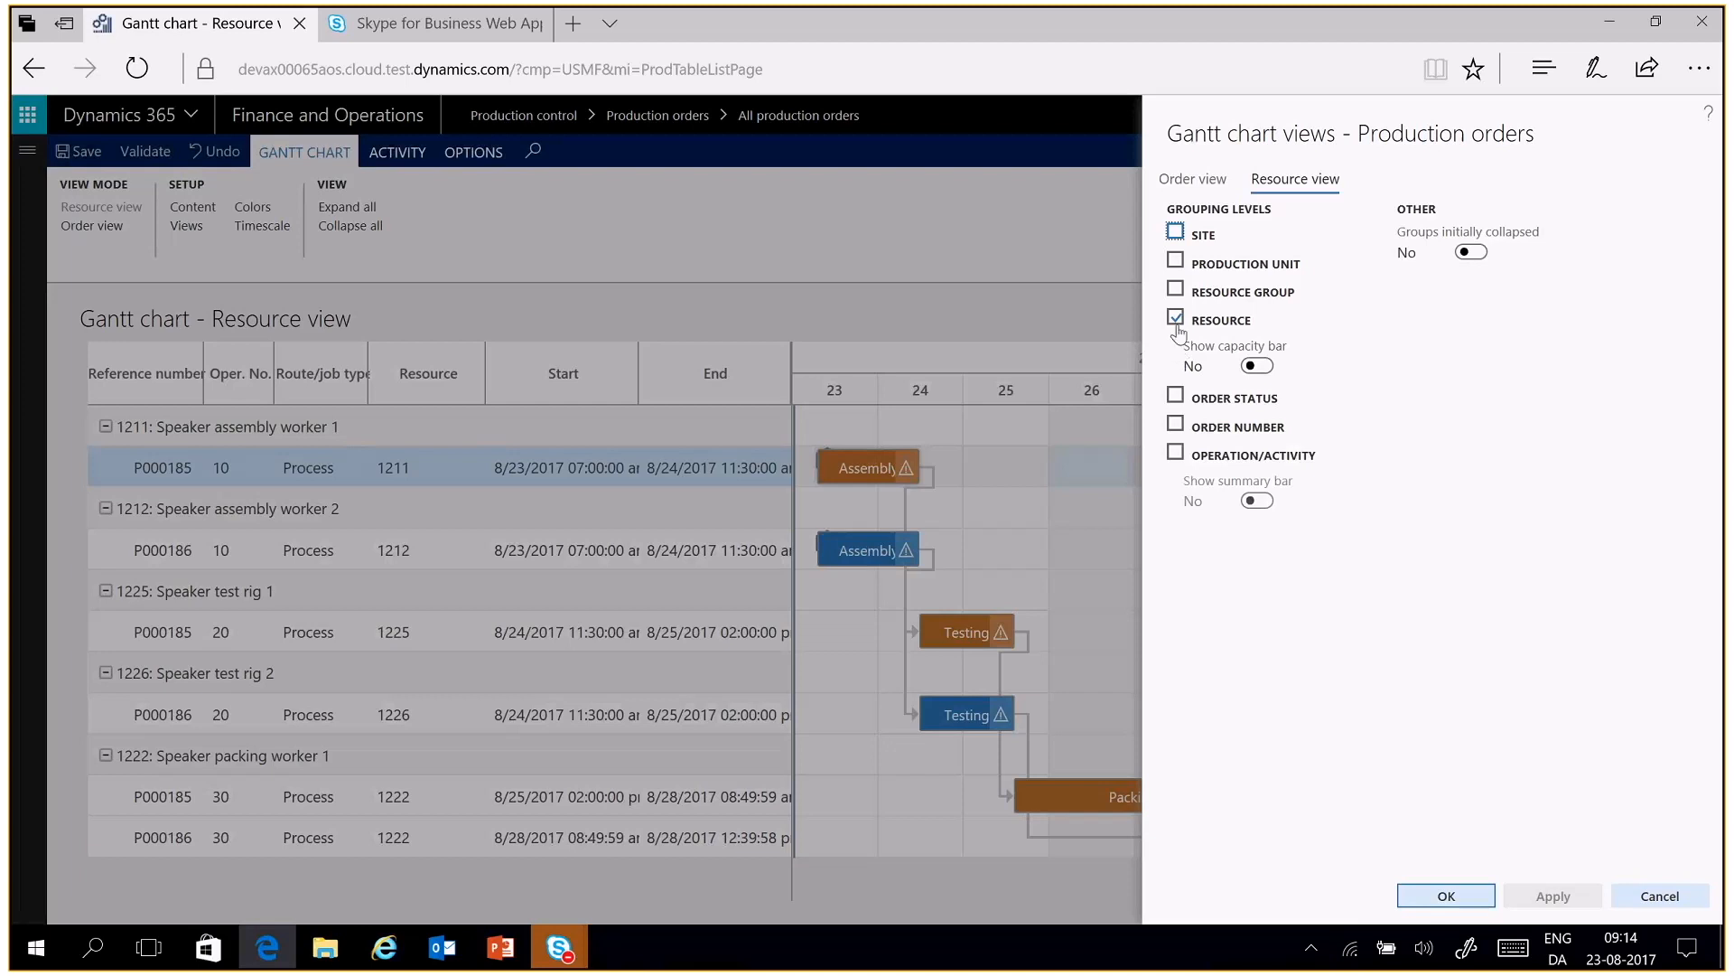
{"action": "left_click", "coordinate": [1194, 296]}
{"action": "left_click", "coordinate": [1177, 398]}
{"action": "left_click", "coordinate": [1257, 366]}
Review the order view's grouping options and apply the changed resource view settings to the chart
{"action": "left_click", "coordinate": [1212, 182]}
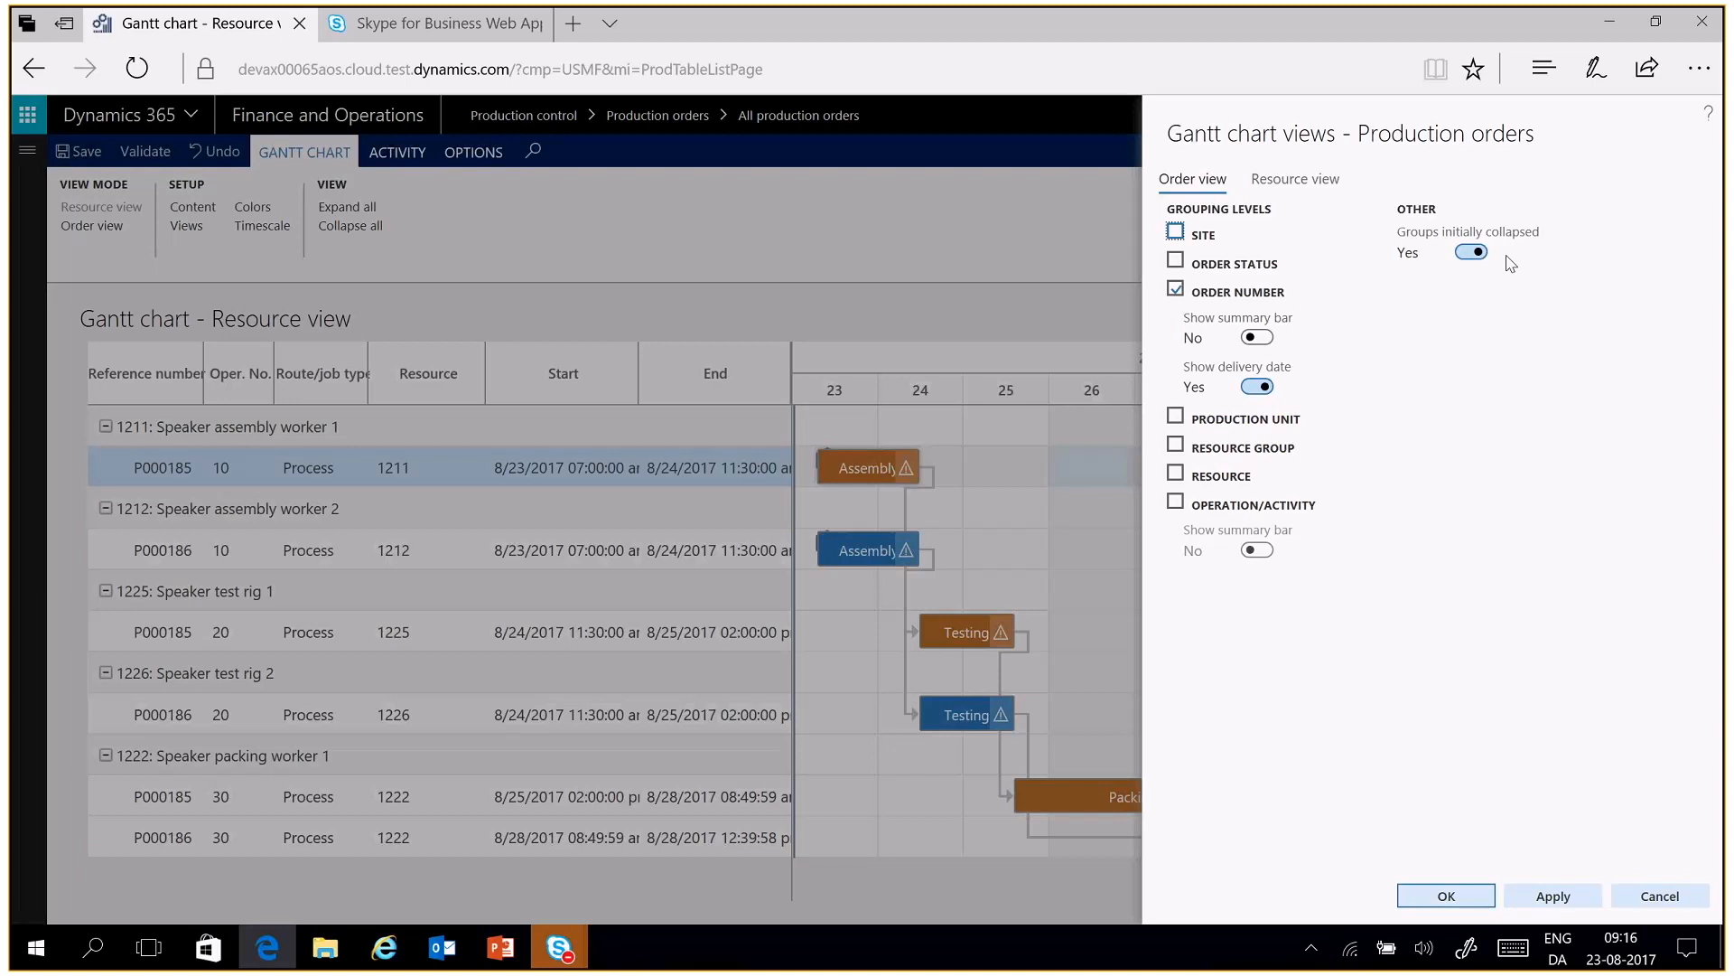
{"action": "left_click", "coordinate": [1314, 188]}
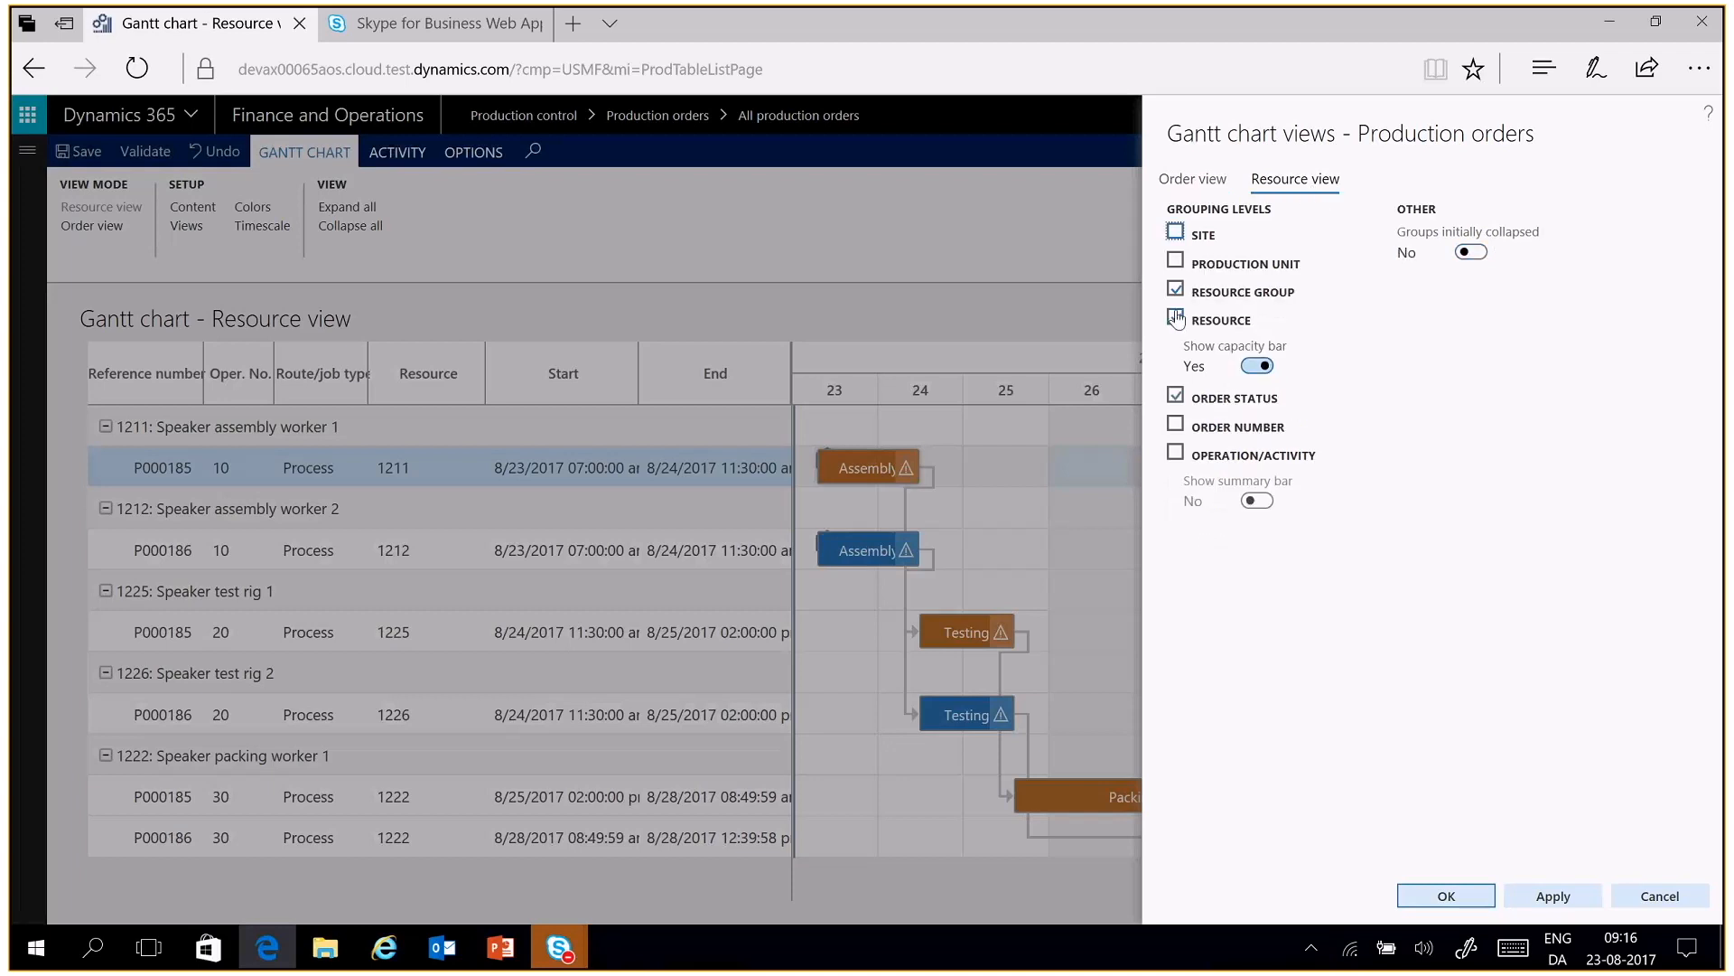
{"action": "left_click", "coordinate": [1176, 318]}
{"action": "left_click", "coordinate": [1452, 902]}
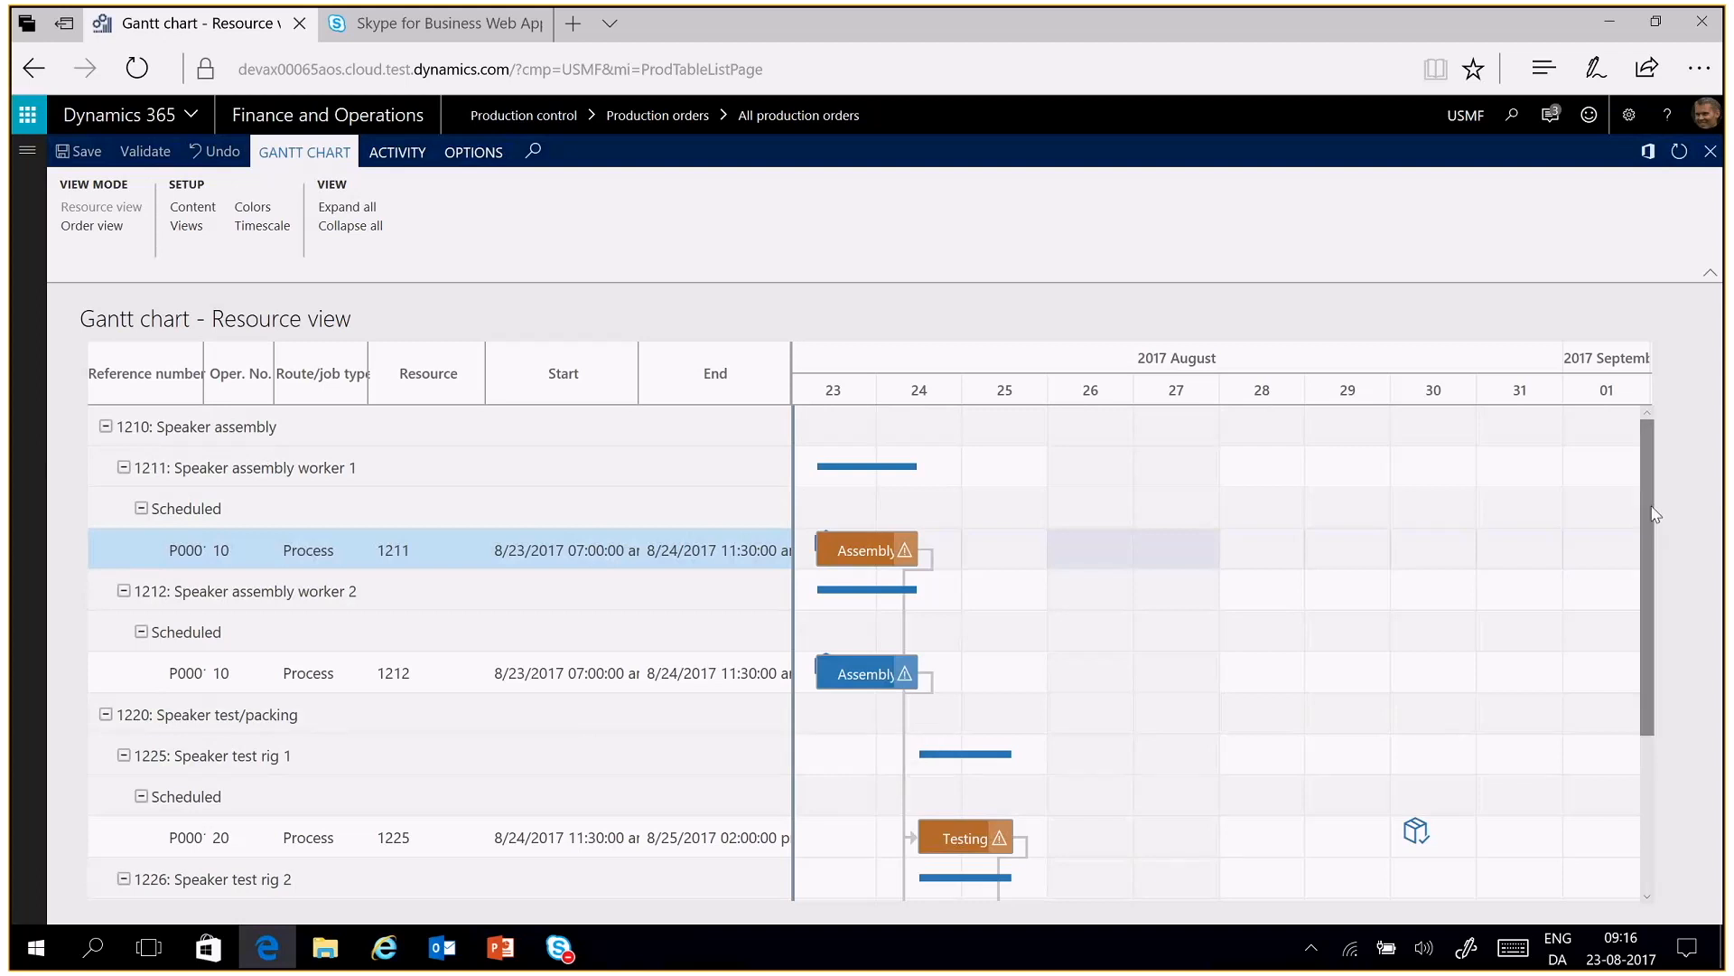
Look over the regrouped chart and remove the Order status and Resource group grouping levels from the resource view
{"action": "left_click_drag", "start_coordinate": [1646, 511], "coordinate": [1636, 688]}
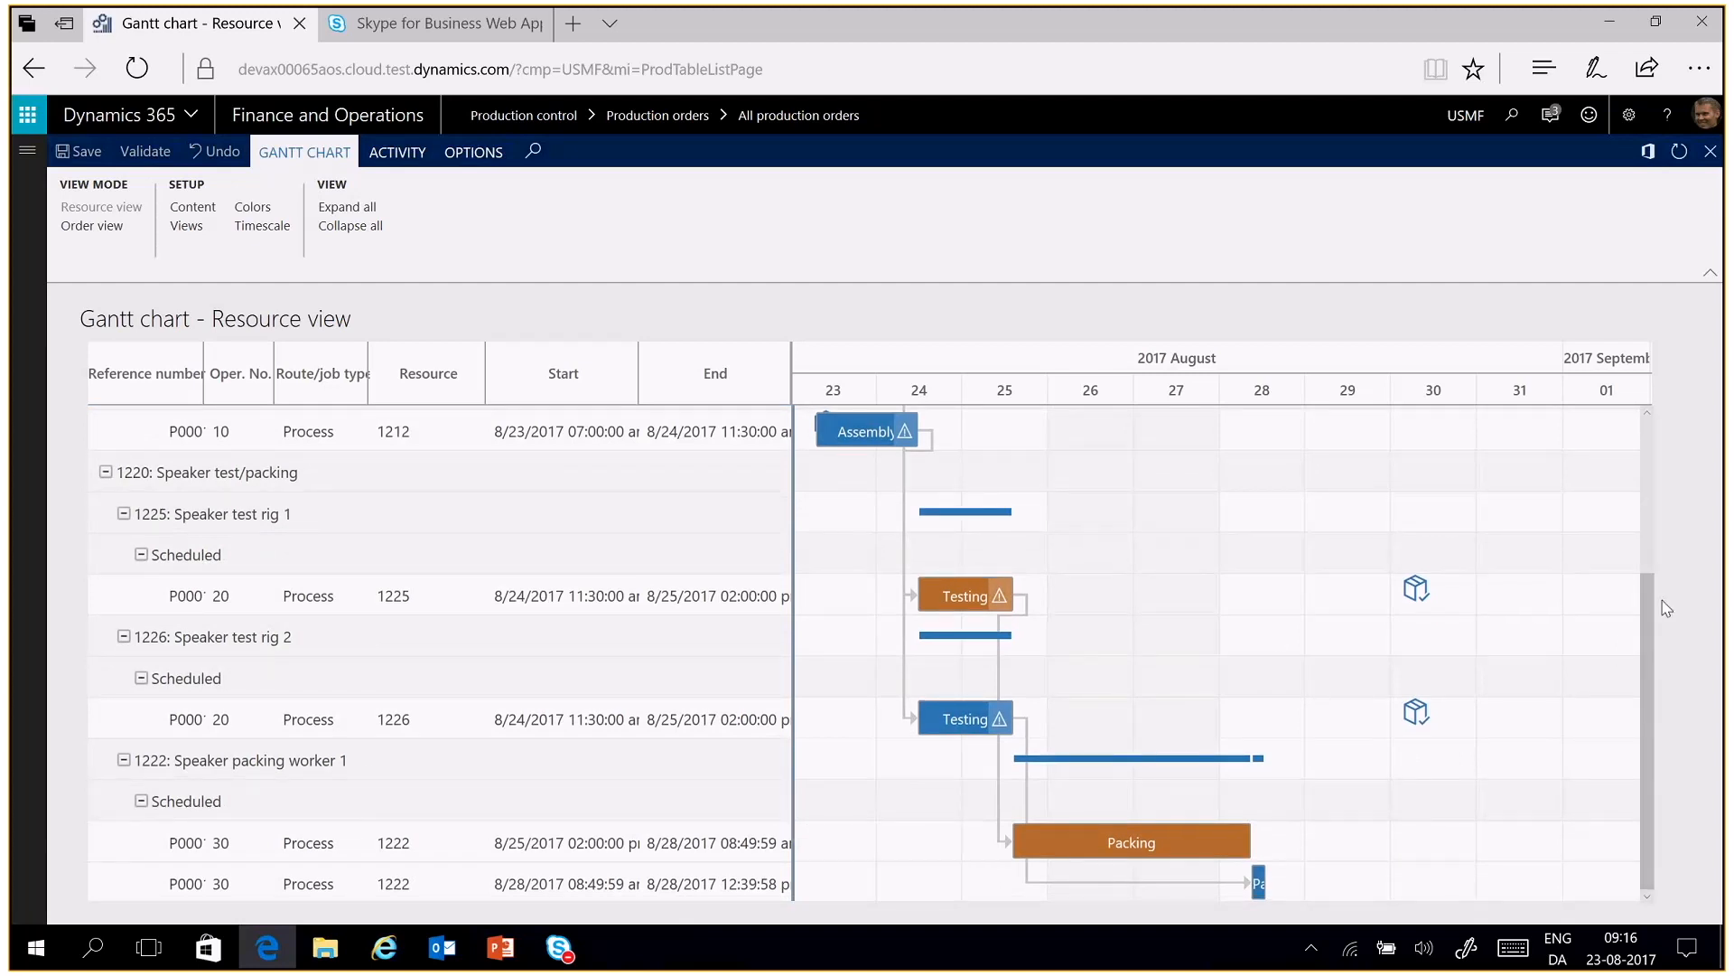
{"action": "left_click_drag", "start_coordinate": [1649, 612], "coordinate": [1642, 471]}
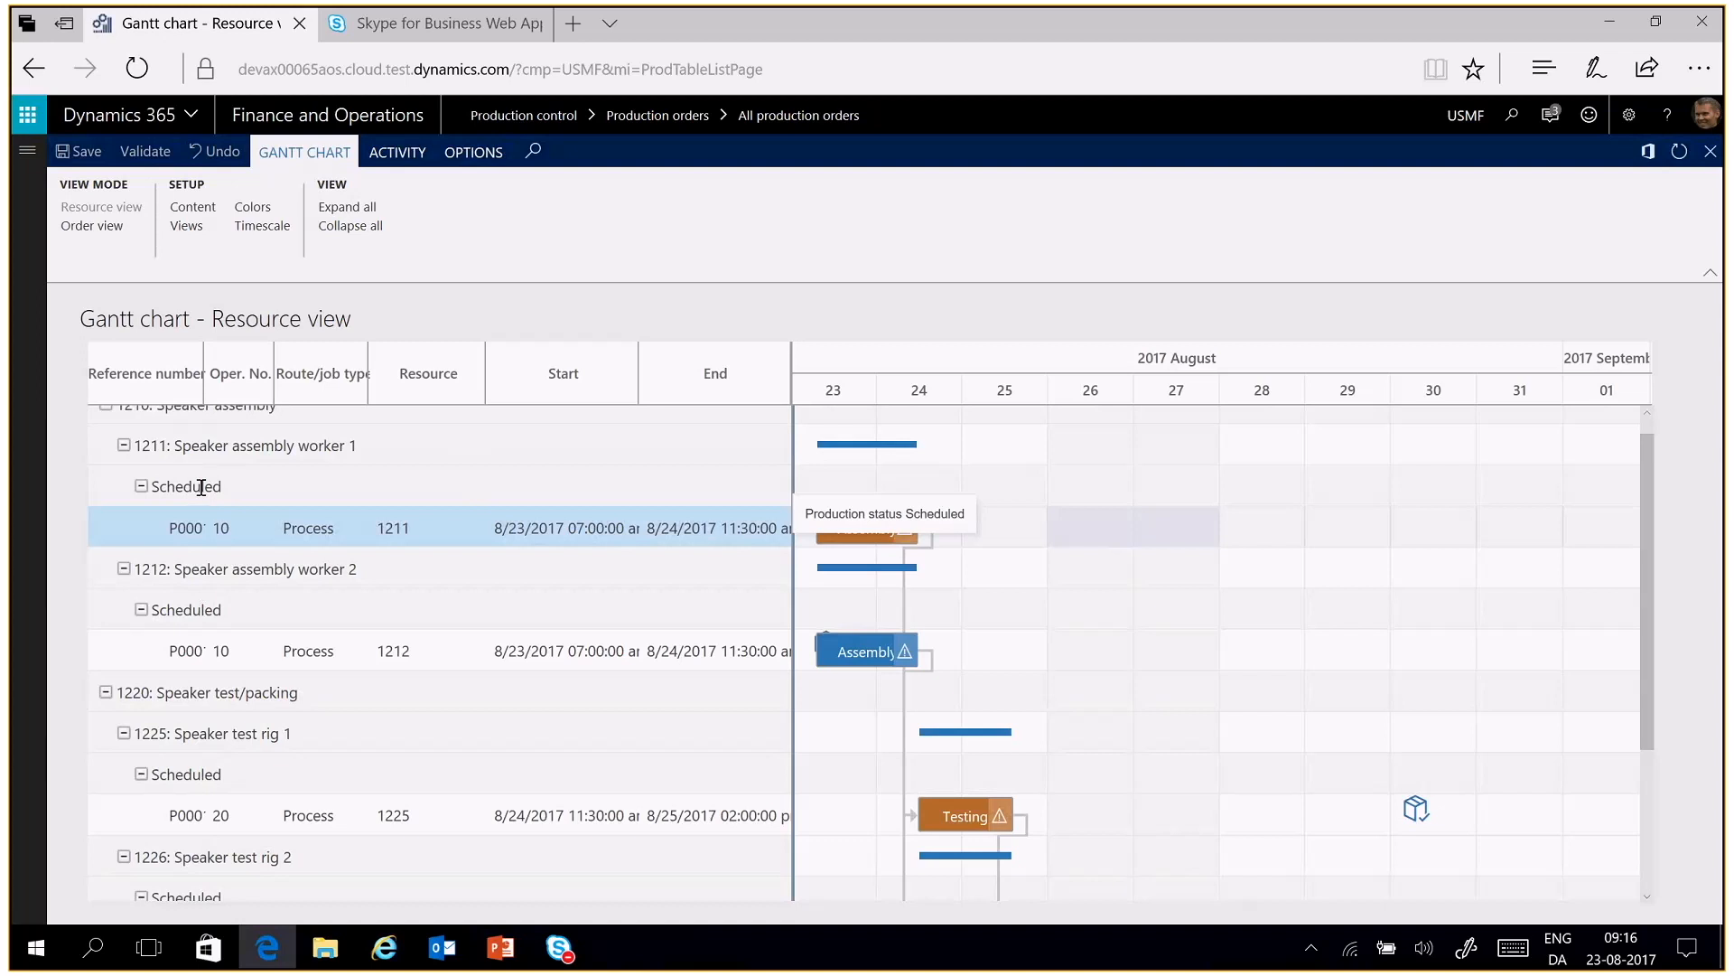
{"action": "left_click", "coordinate": [190, 227]}
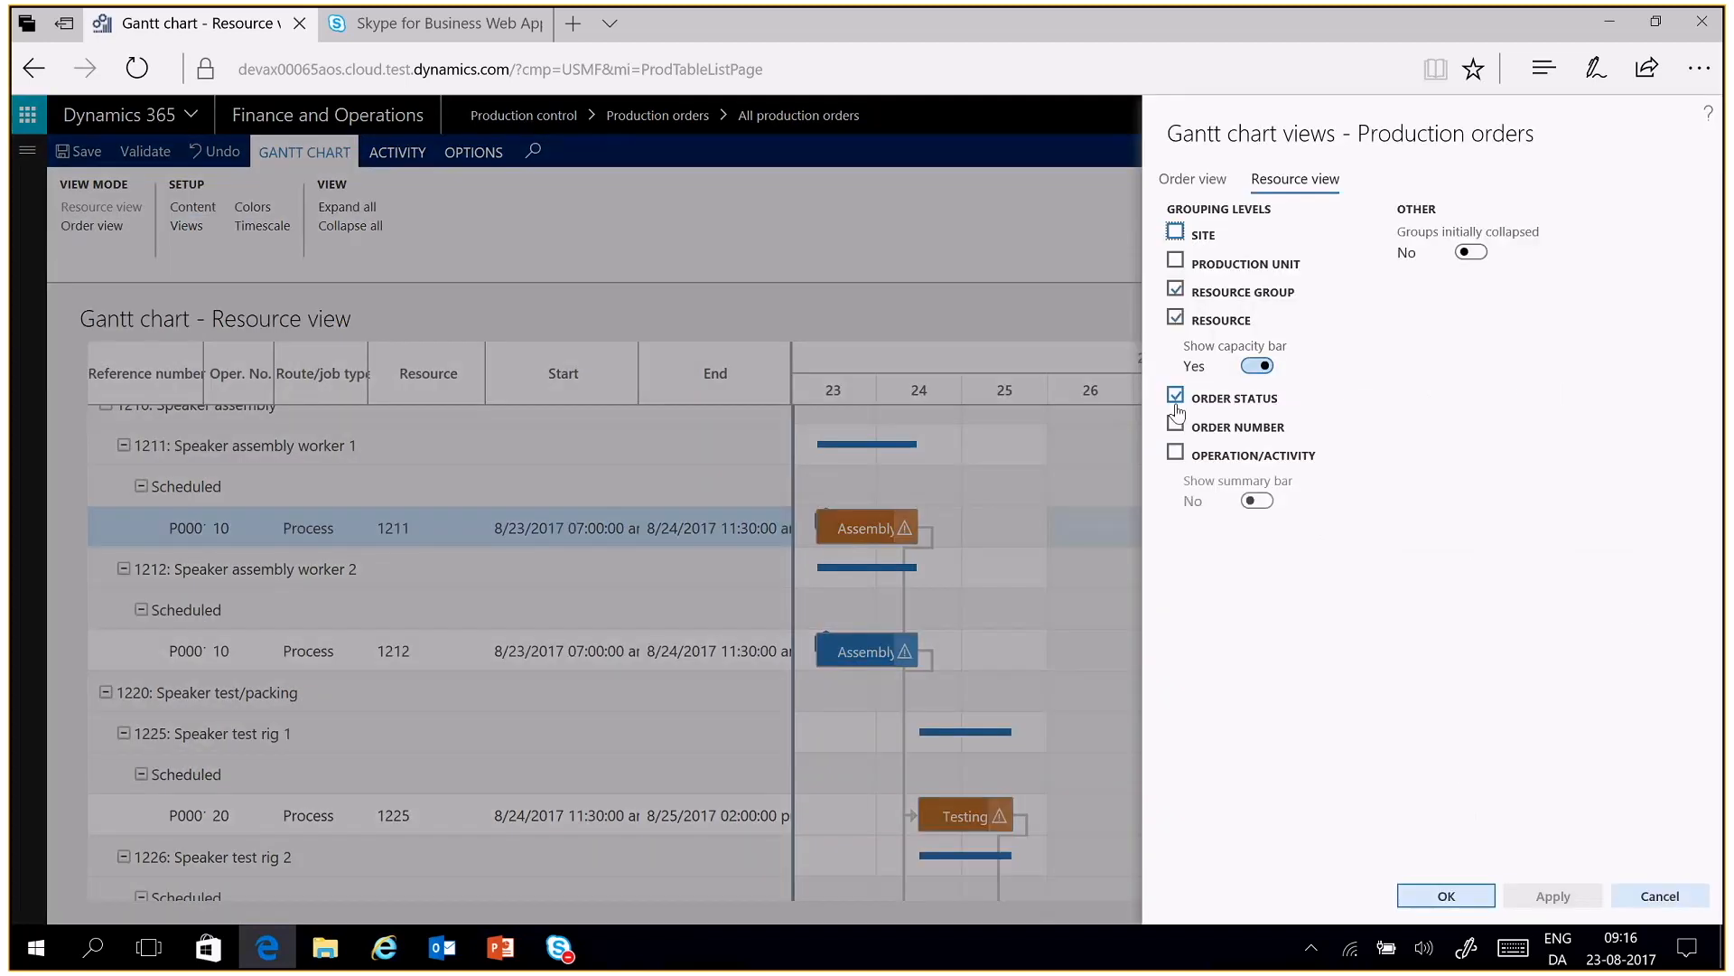
{"action": "left_click", "coordinate": [1176, 400]}
{"action": "left_click", "coordinate": [1175, 290]}
{"action": "left_click", "coordinate": [1472, 900]}
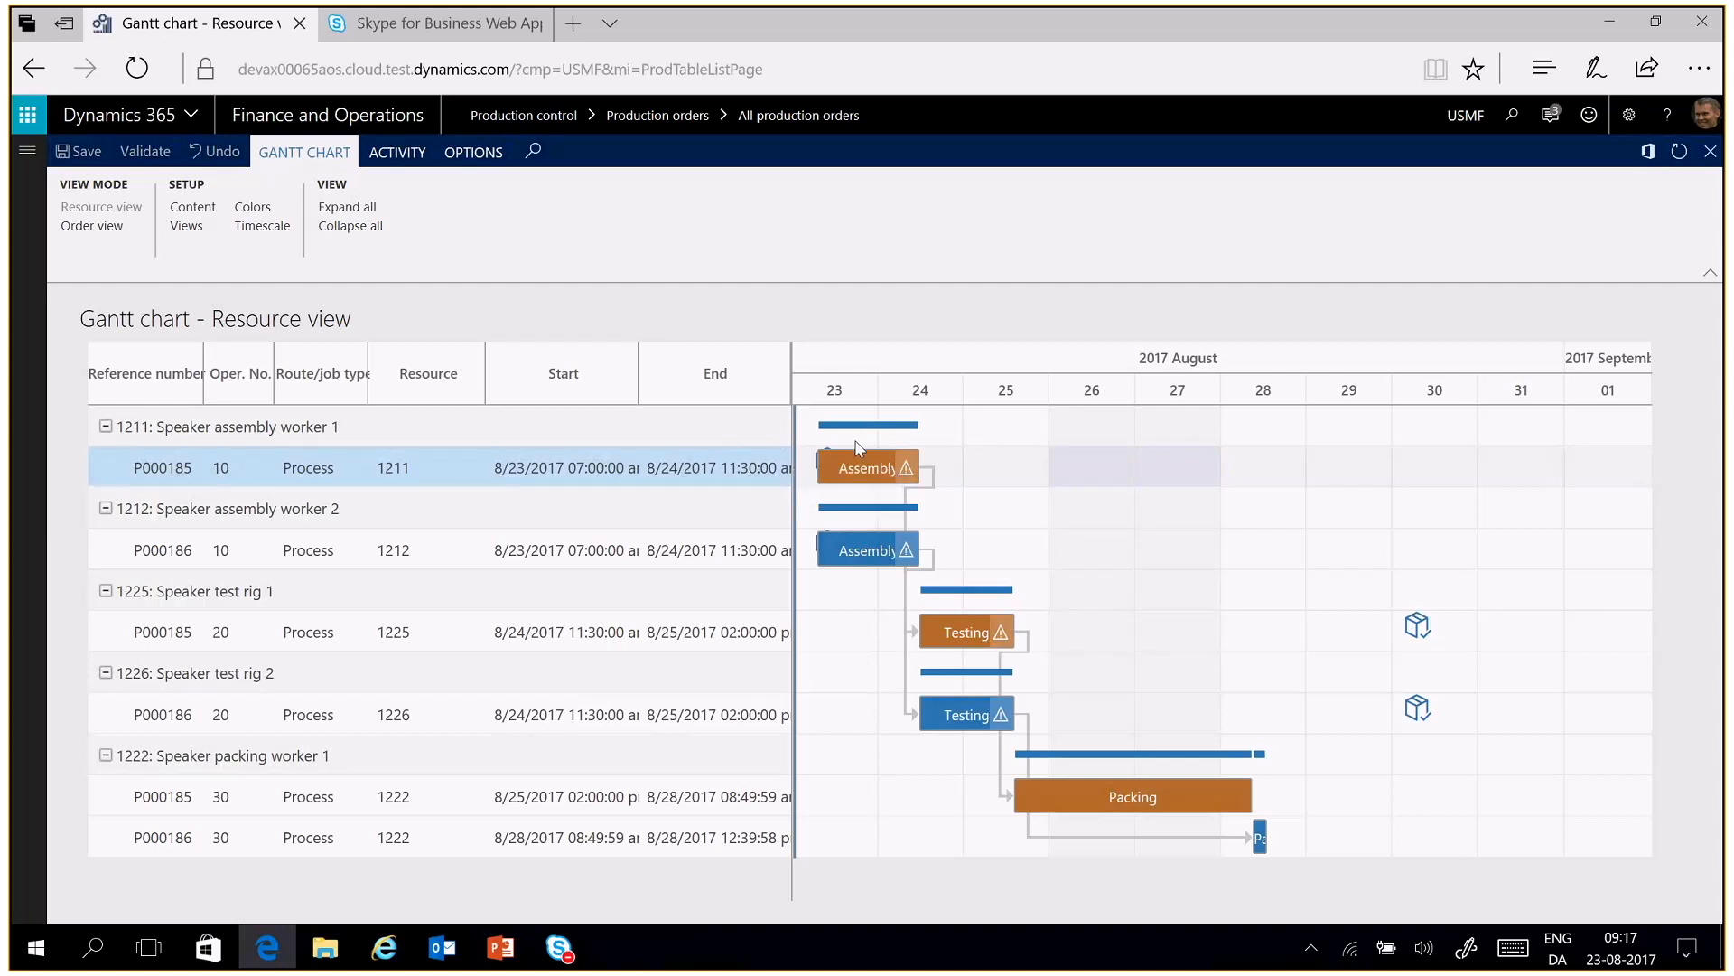
Examine the general and production Gantt color options, switching Use theme colors off and back on, and close the settings
{"action": "mouse_move", "coordinate": [857, 455]}
{"action": "left_click", "coordinate": [252, 209]}
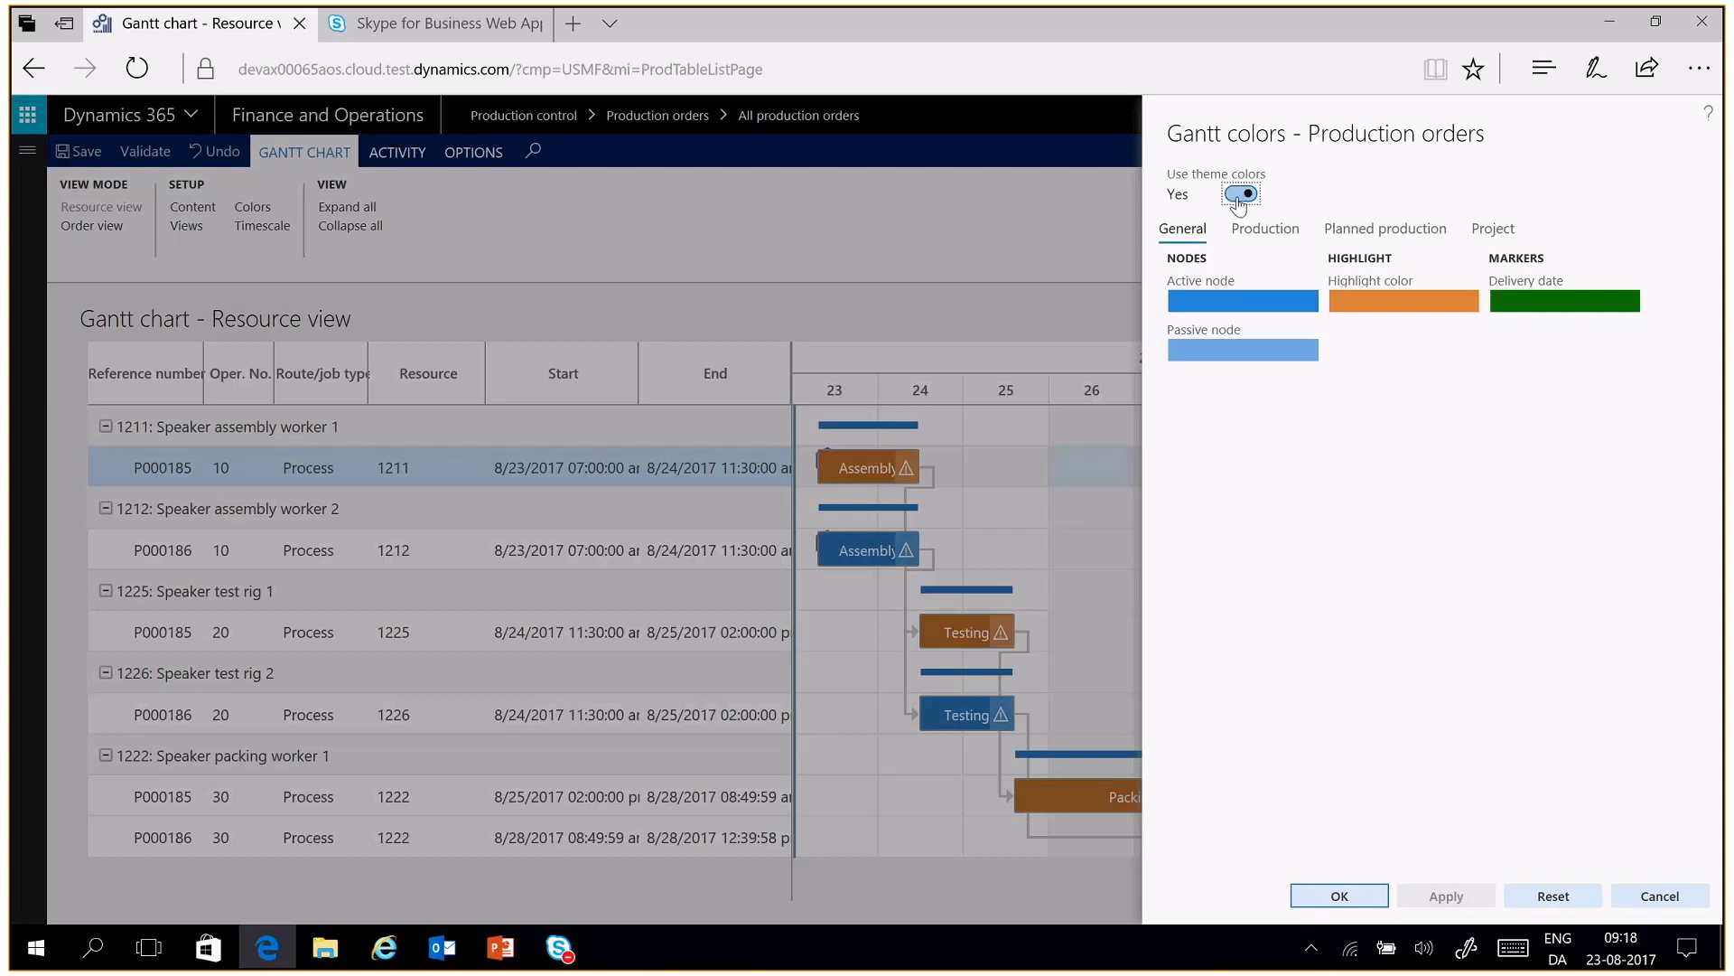
{"action": "left_click", "coordinate": [1239, 206]}
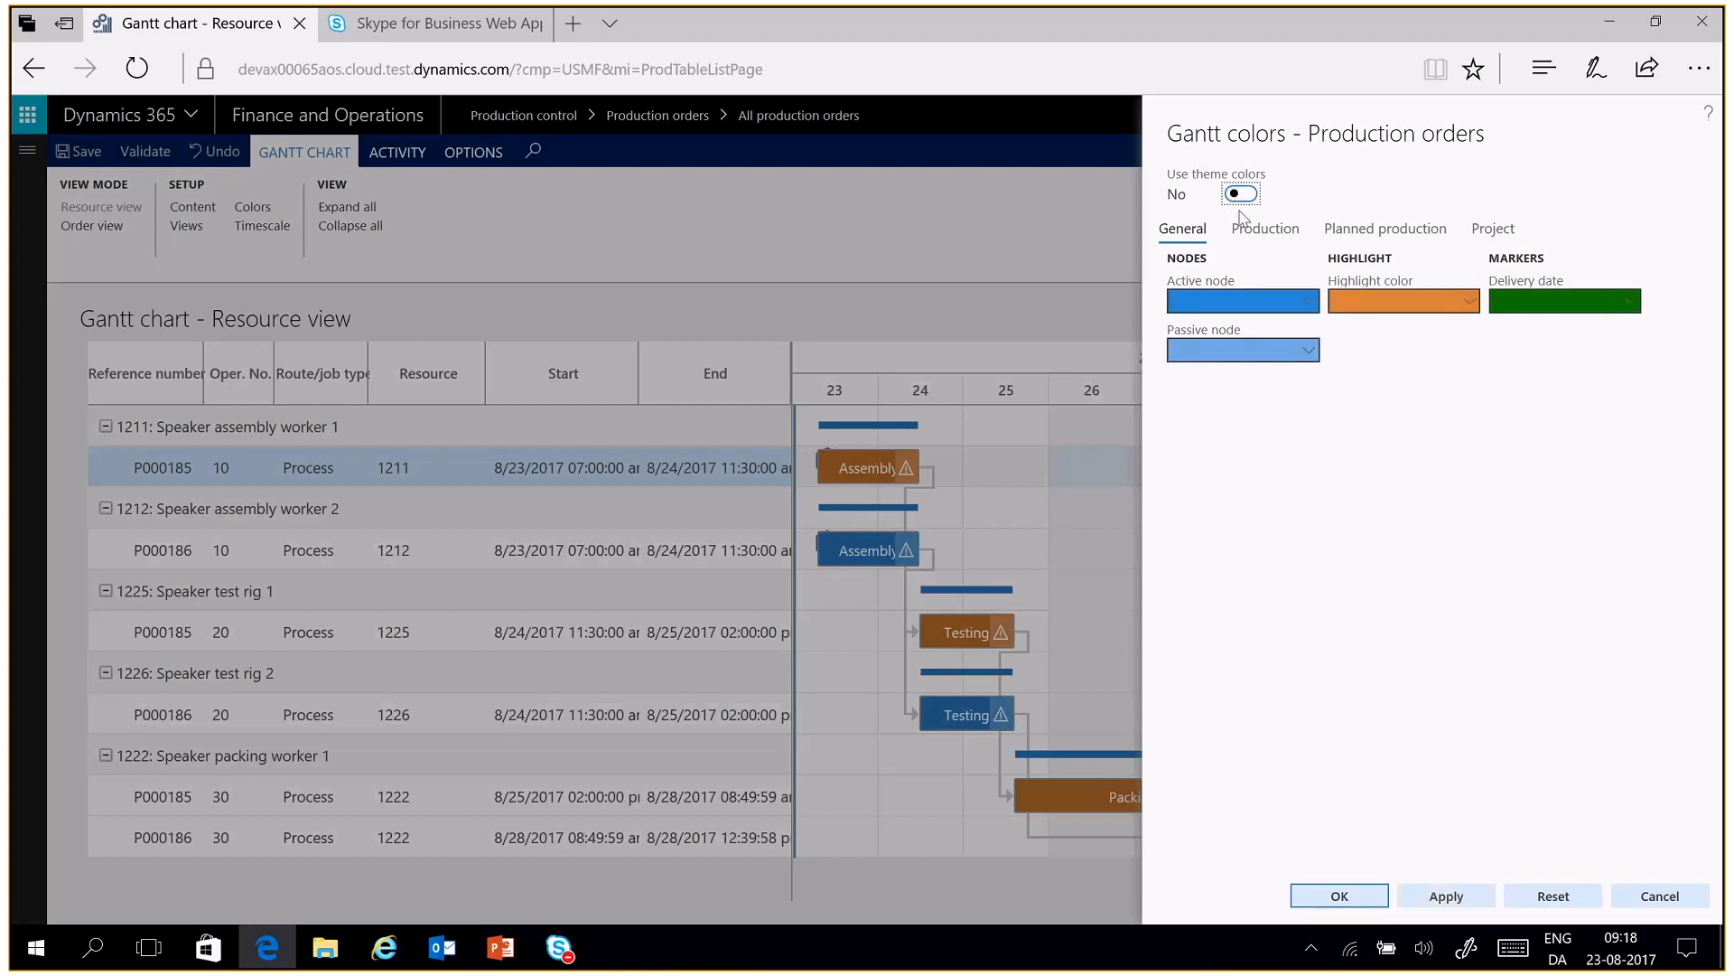
{"action": "left_click", "coordinate": [1365, 305]}
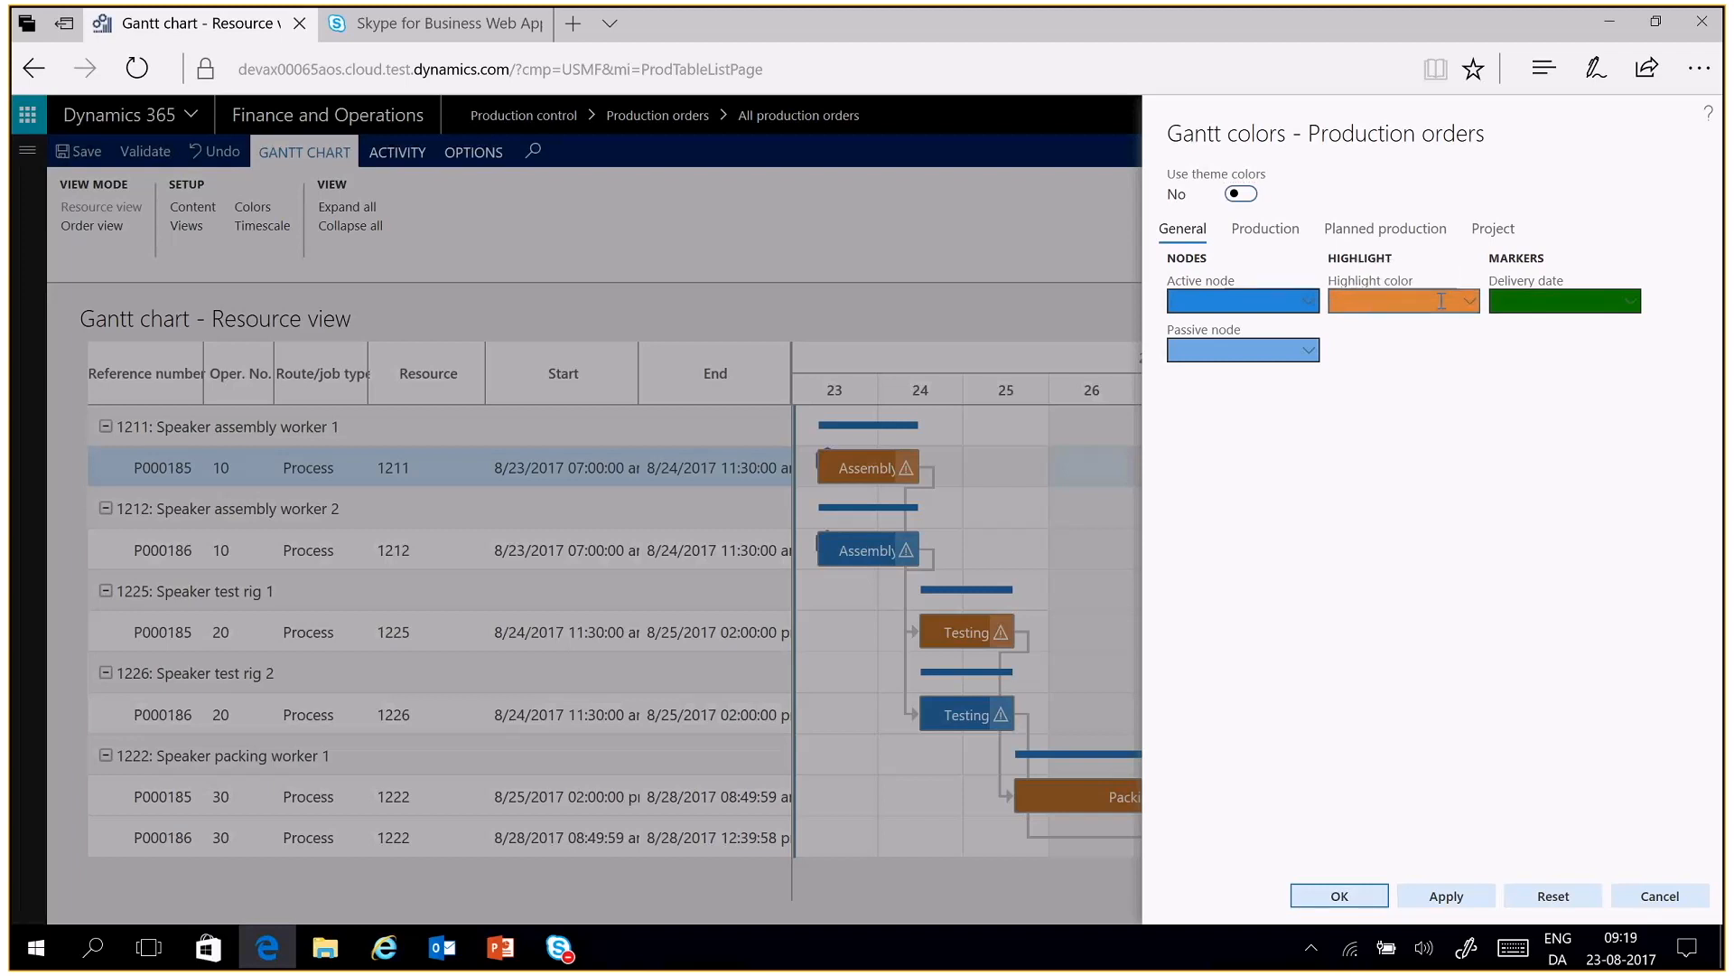
{"action": "left_click", "coordinate": [1247, 195]}
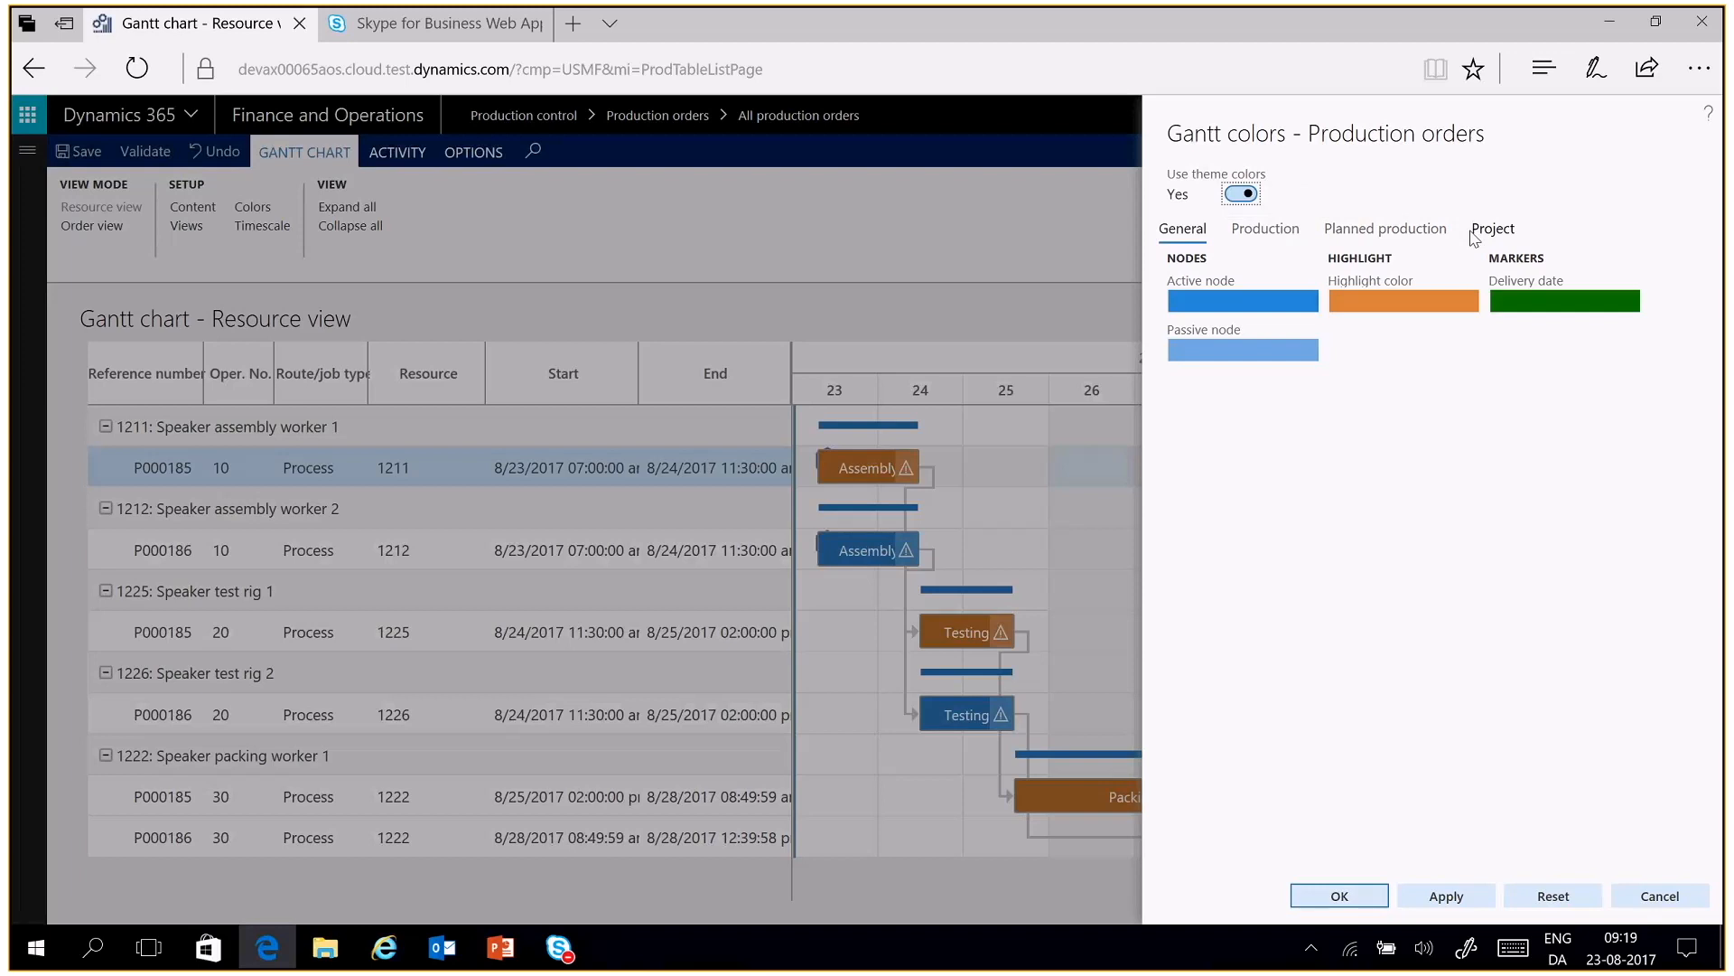
{"action": "left_click", "coordinate": [1295, 234]}
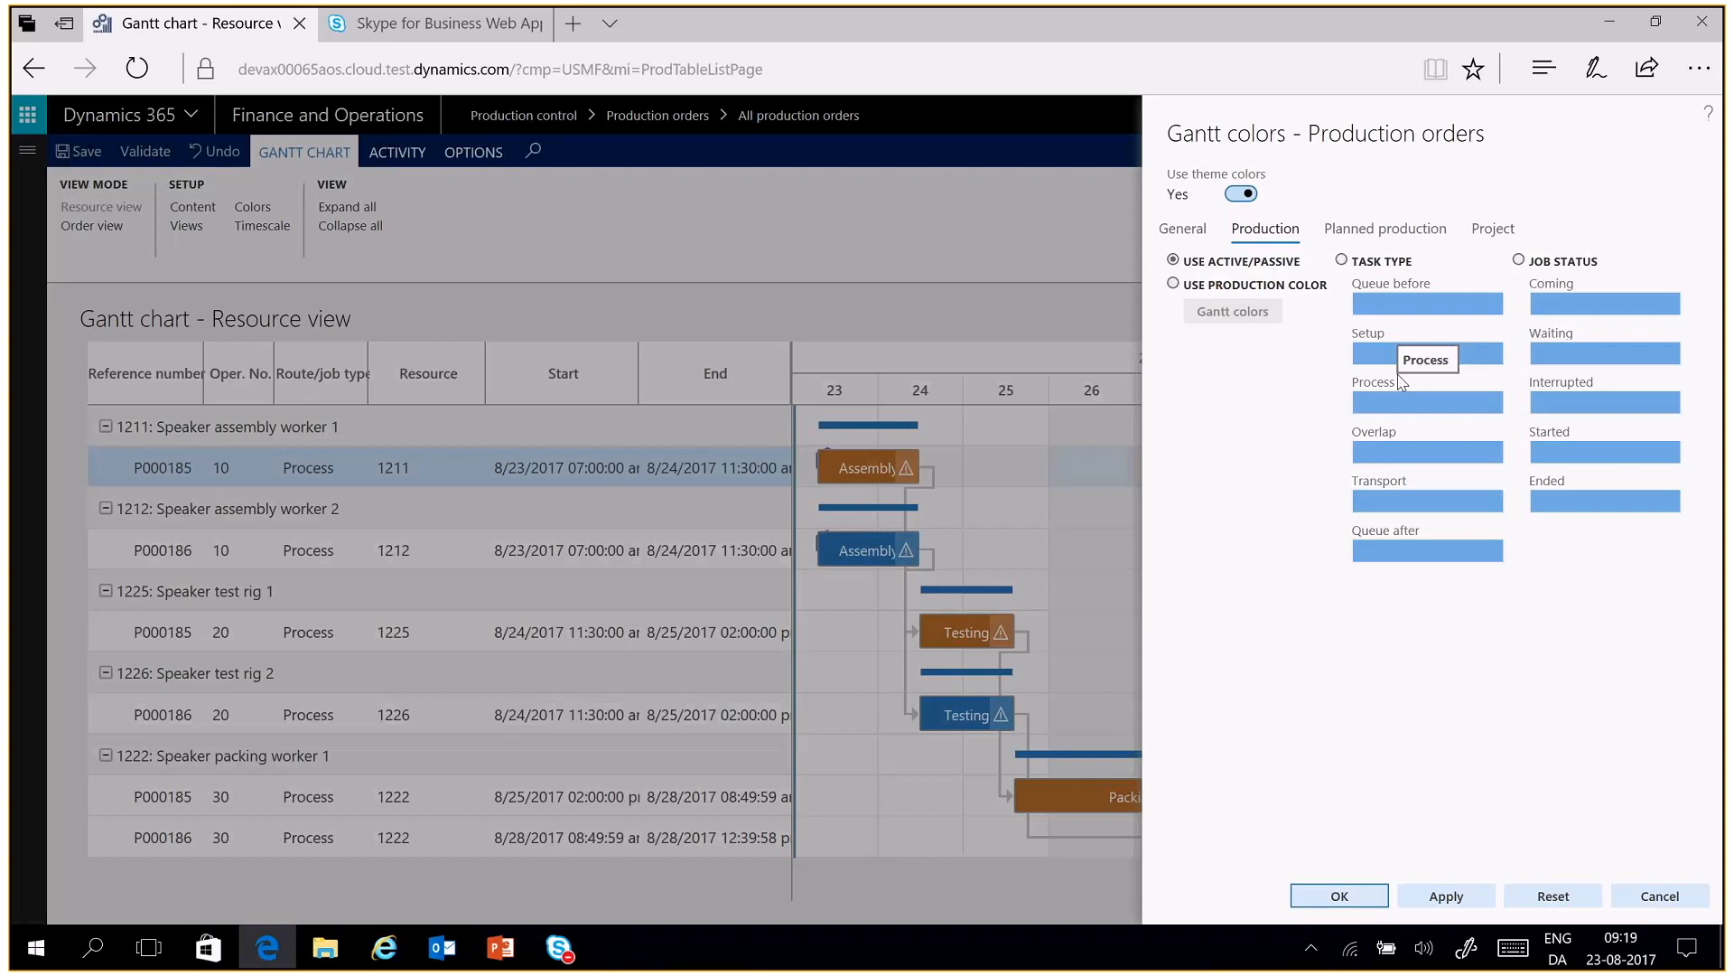
{"action": "left_click", "coordinate": [1343, 894]}
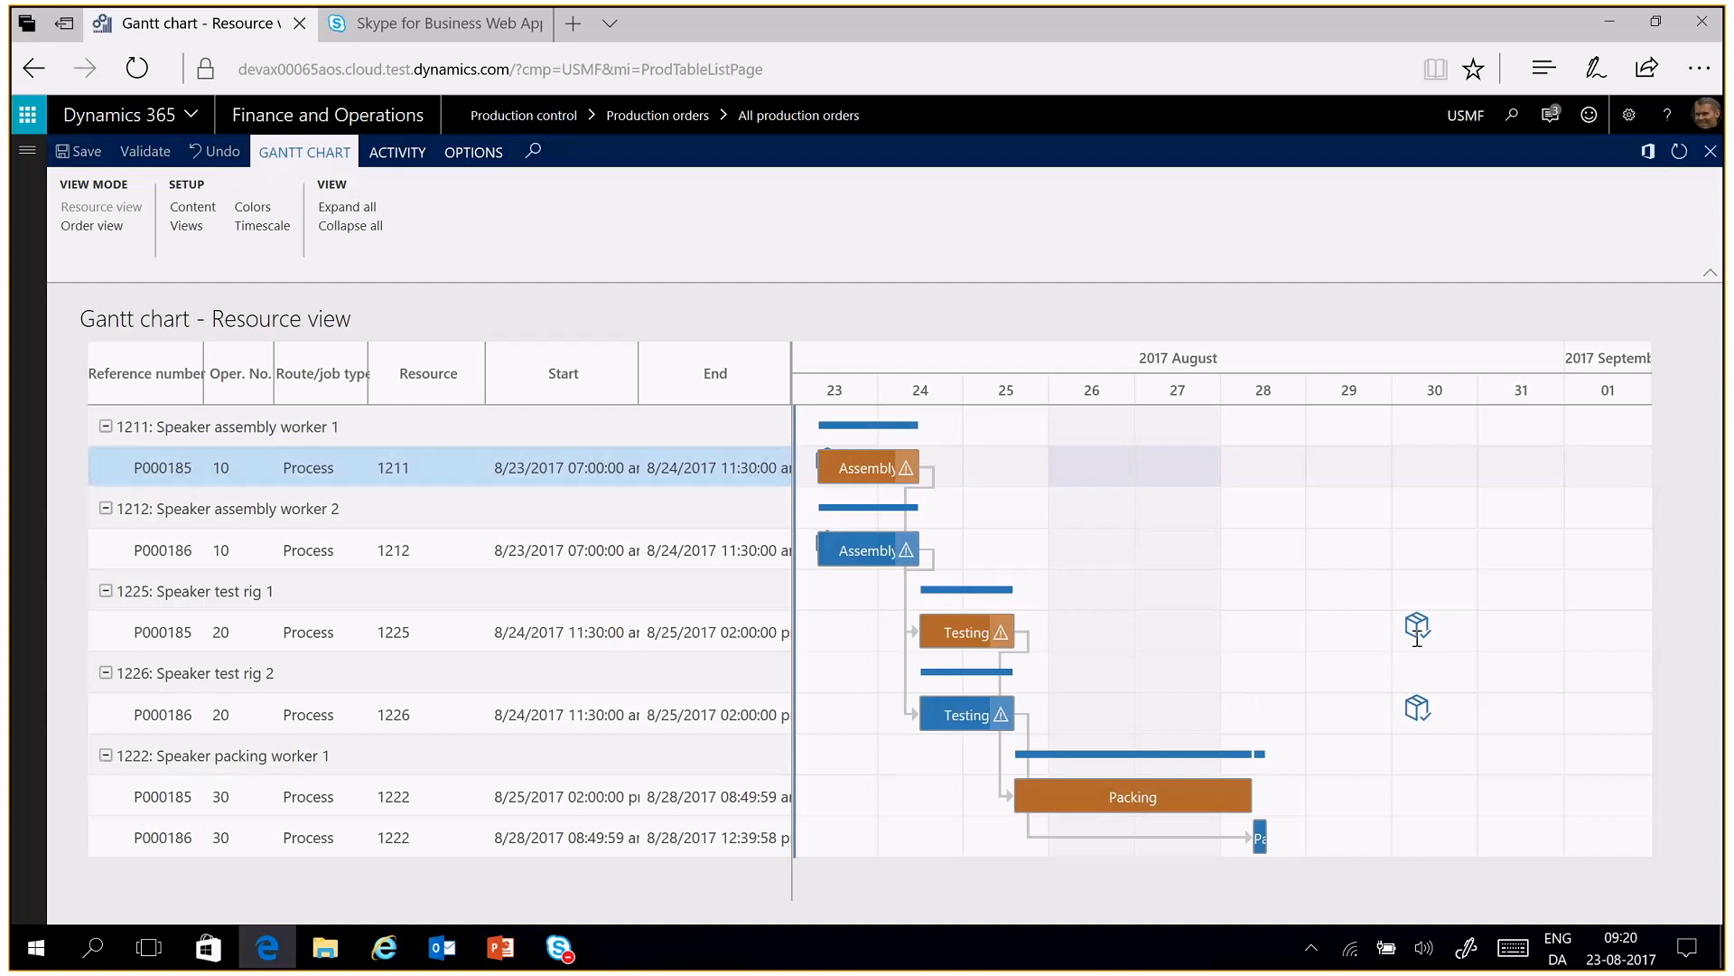
Extend the chart's timescale interval to 9/14/2017, keeping Days as the minor time scale
{"action": "mouse_move", "coordinate": [998, 635]}
{"action": "left_click", "coordinate": [285, 233]}
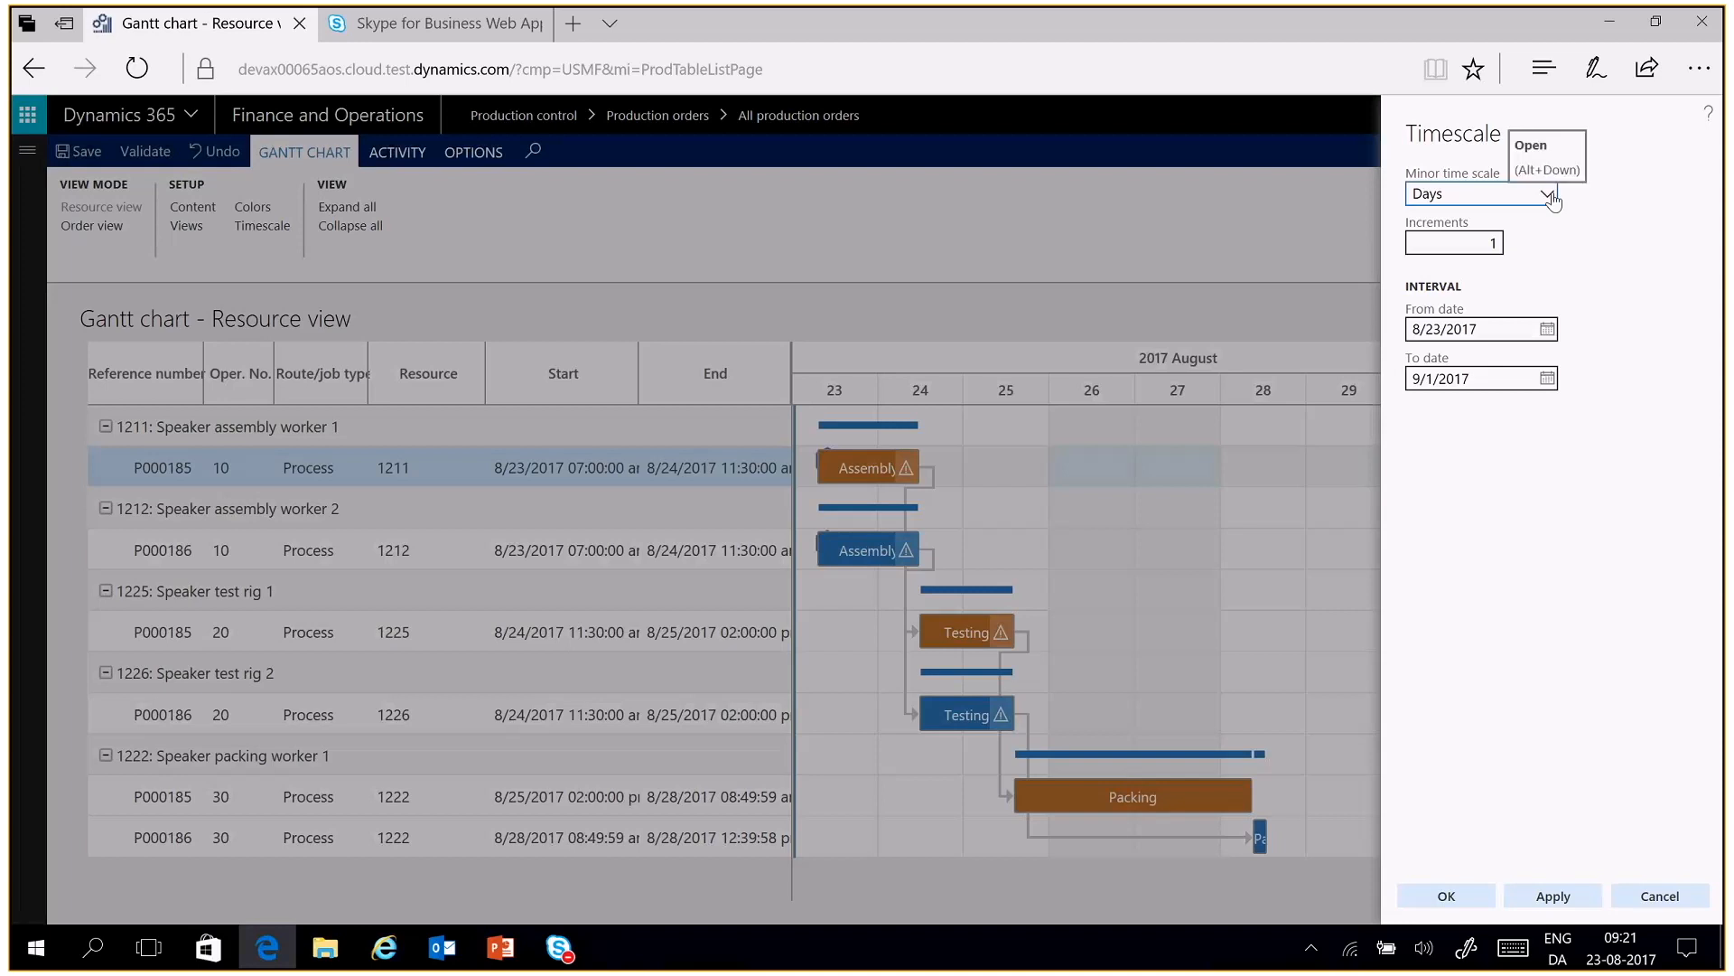
{"action": "left_click", "coordinate": [1547, 195]}
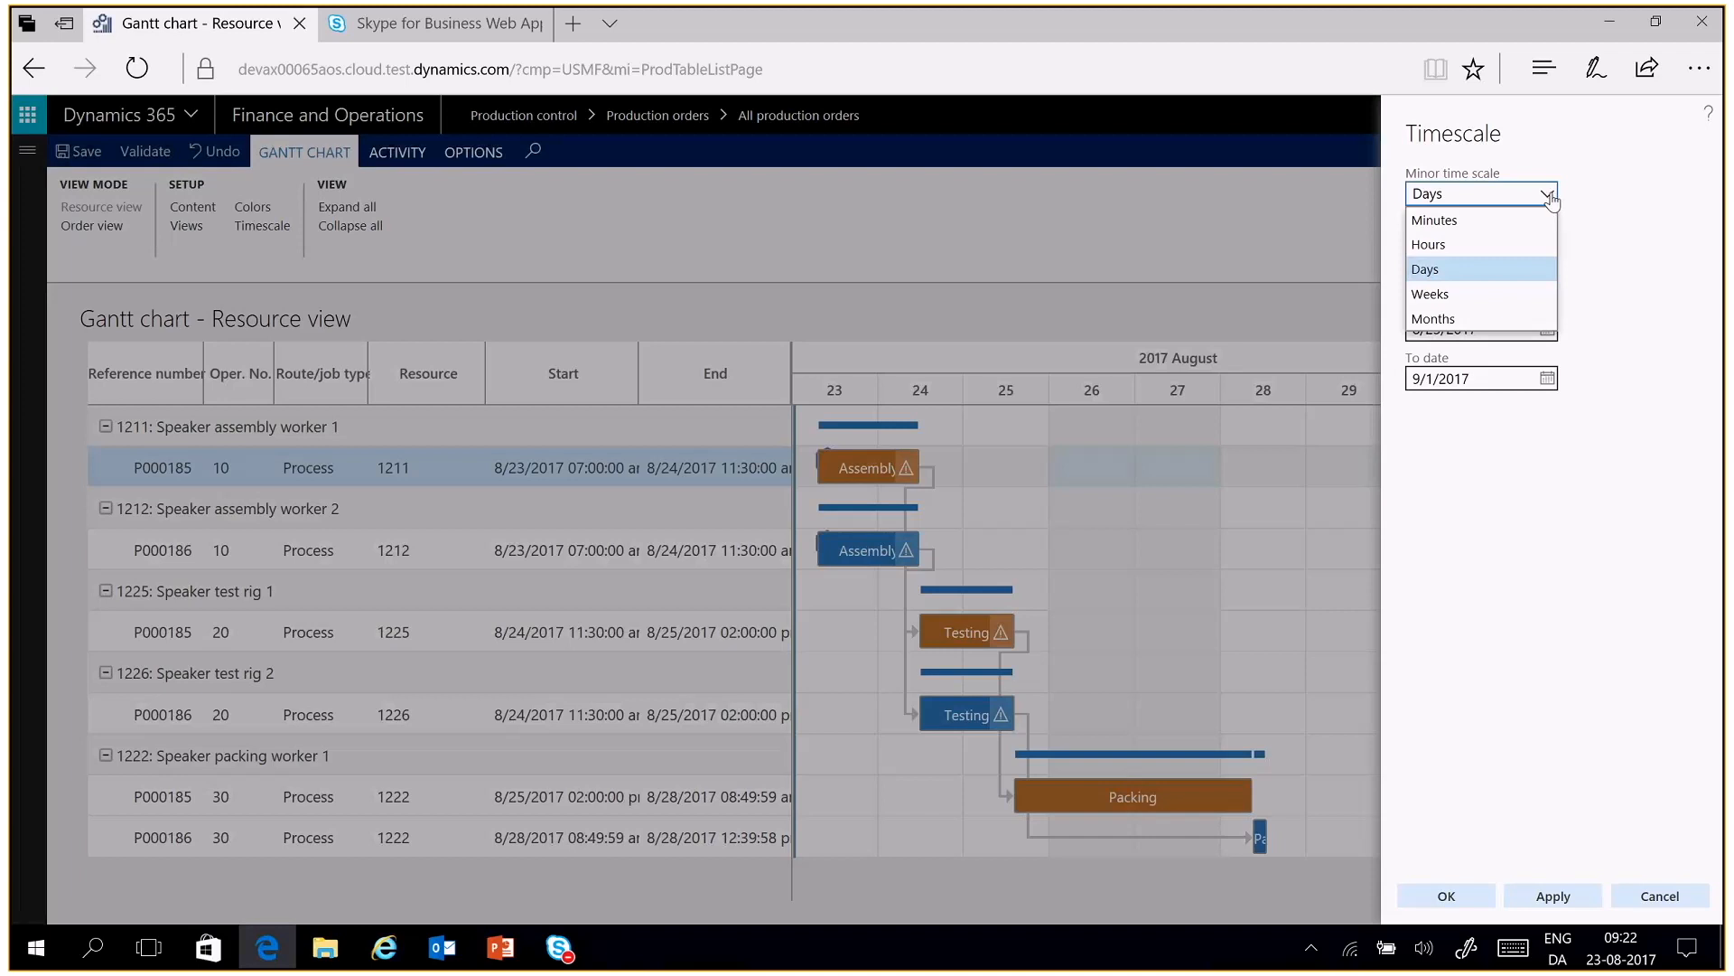
{"action": "left_click", "coordinate": [1550, 197]}
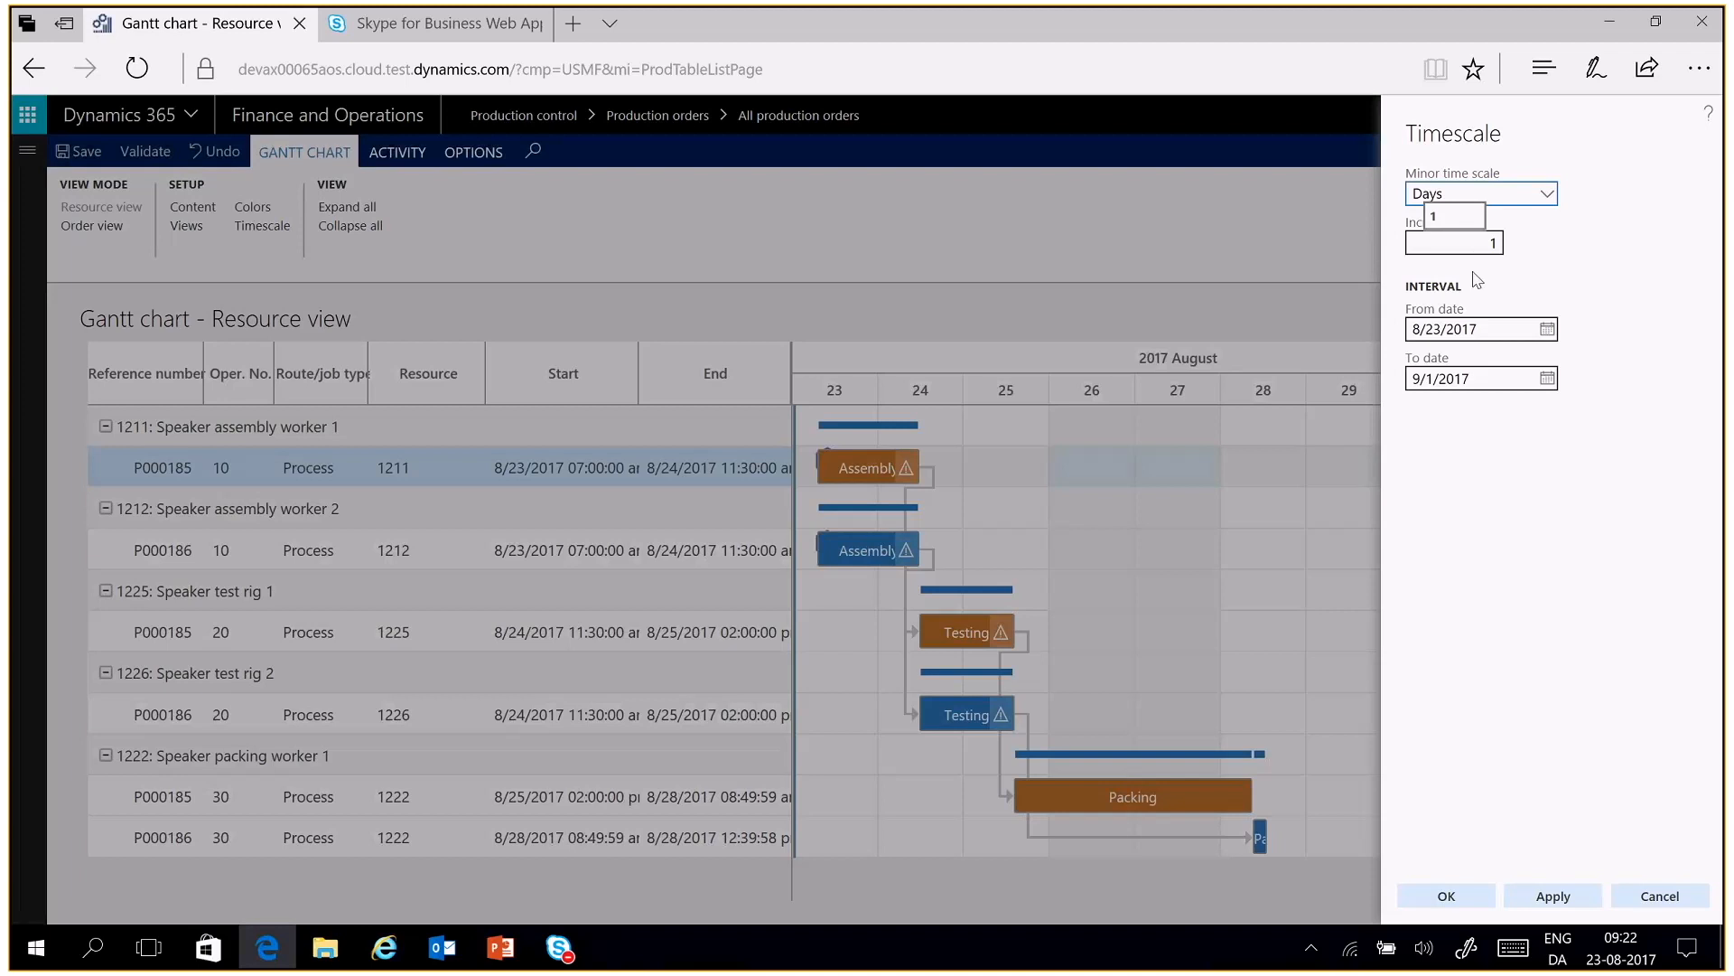
{"action": "left_click", "coordinate": [1548, 379]}
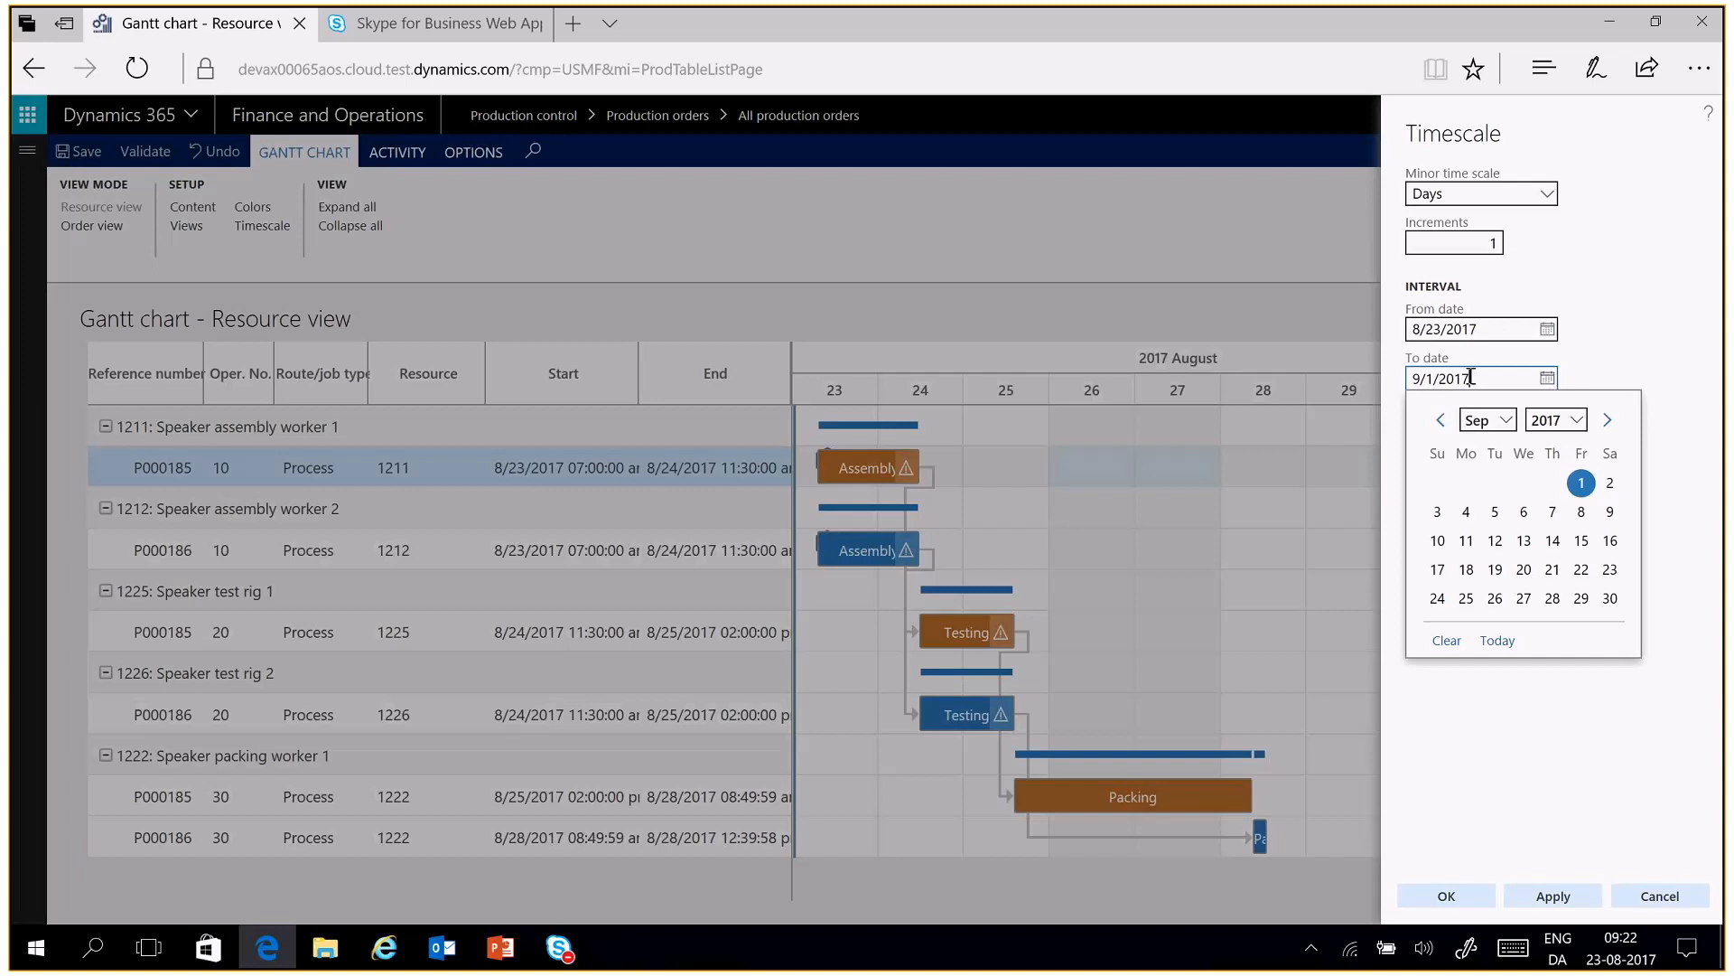
{"action": "left_click", "coordinate": [1553, 542]}
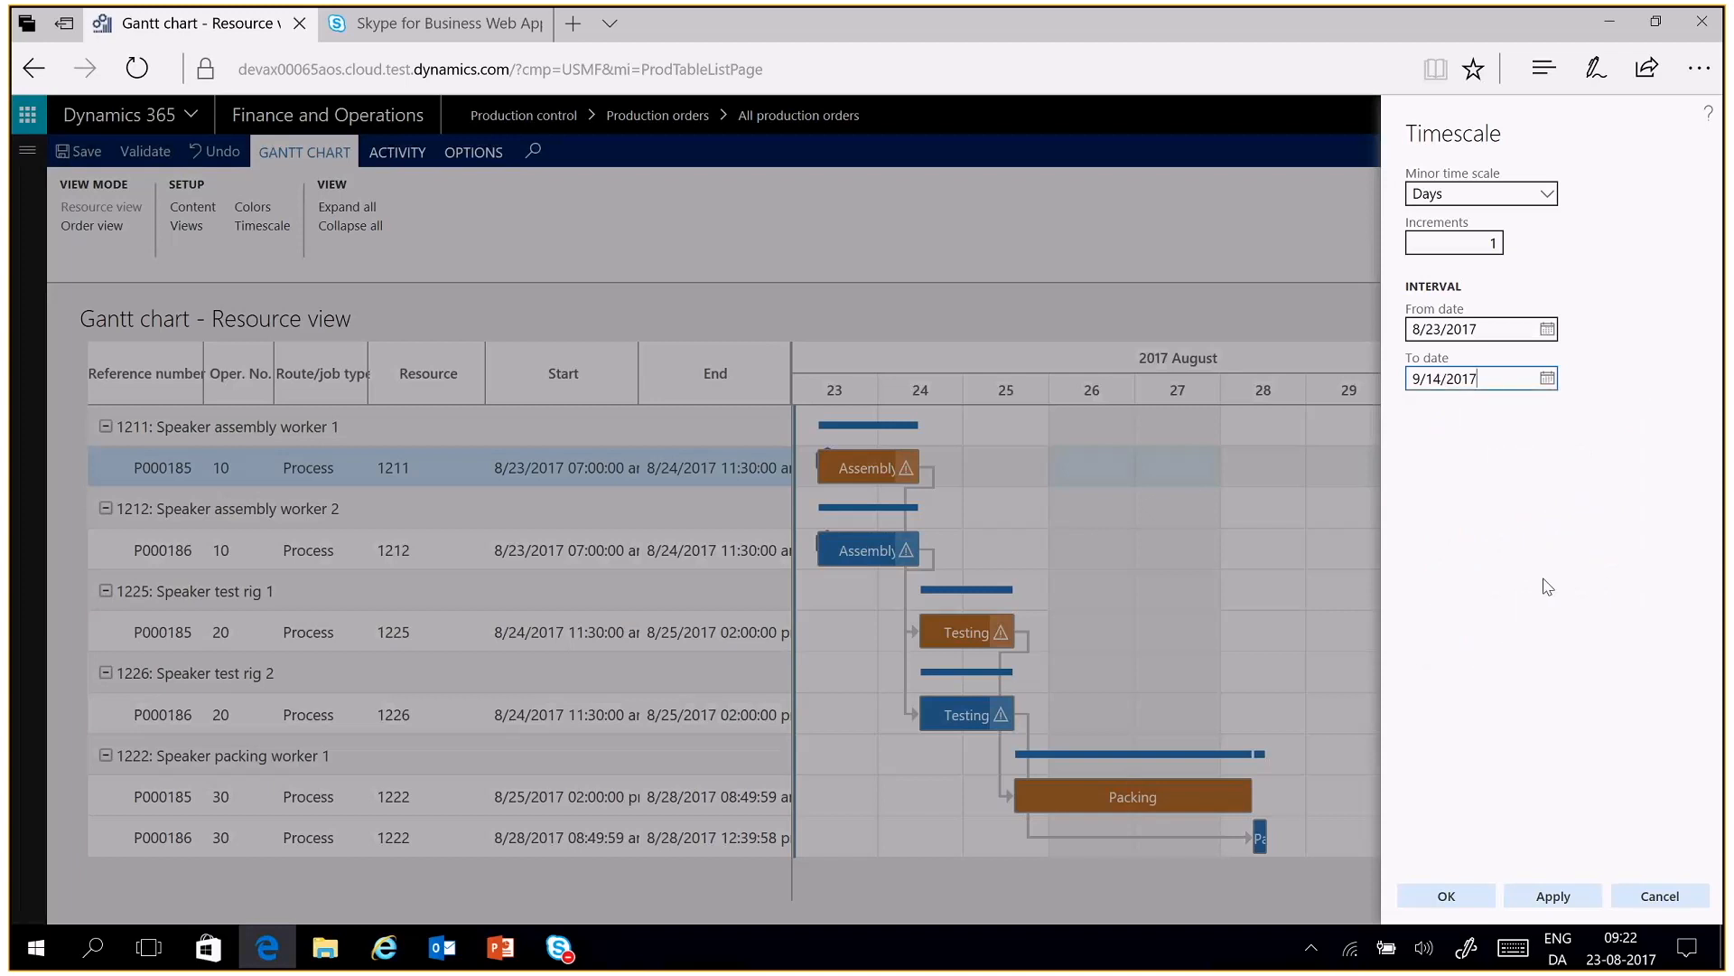
{"action": "left_click", "coordinate": [1451, 898]}
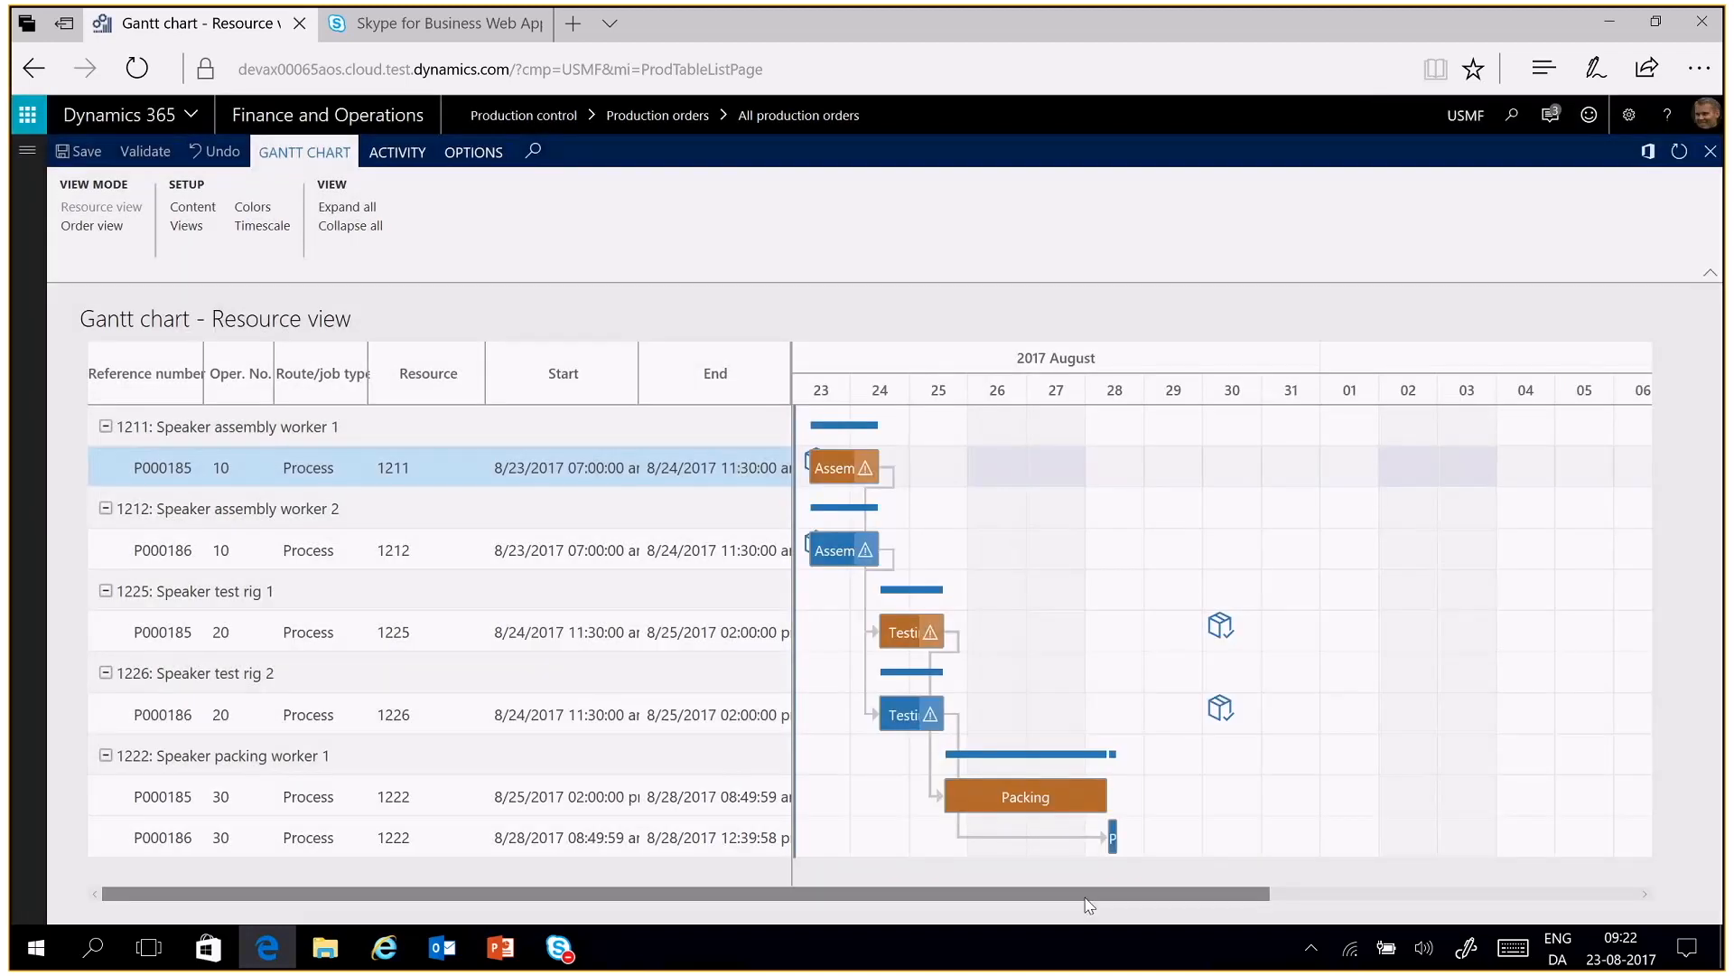
Move the Testing job on resource 1225 to 8/30/2017 in the chart and undo the move
{"action": "left_click_drag", "start_coordinate": [1086, 898], "coordinate": [1022, 838]}
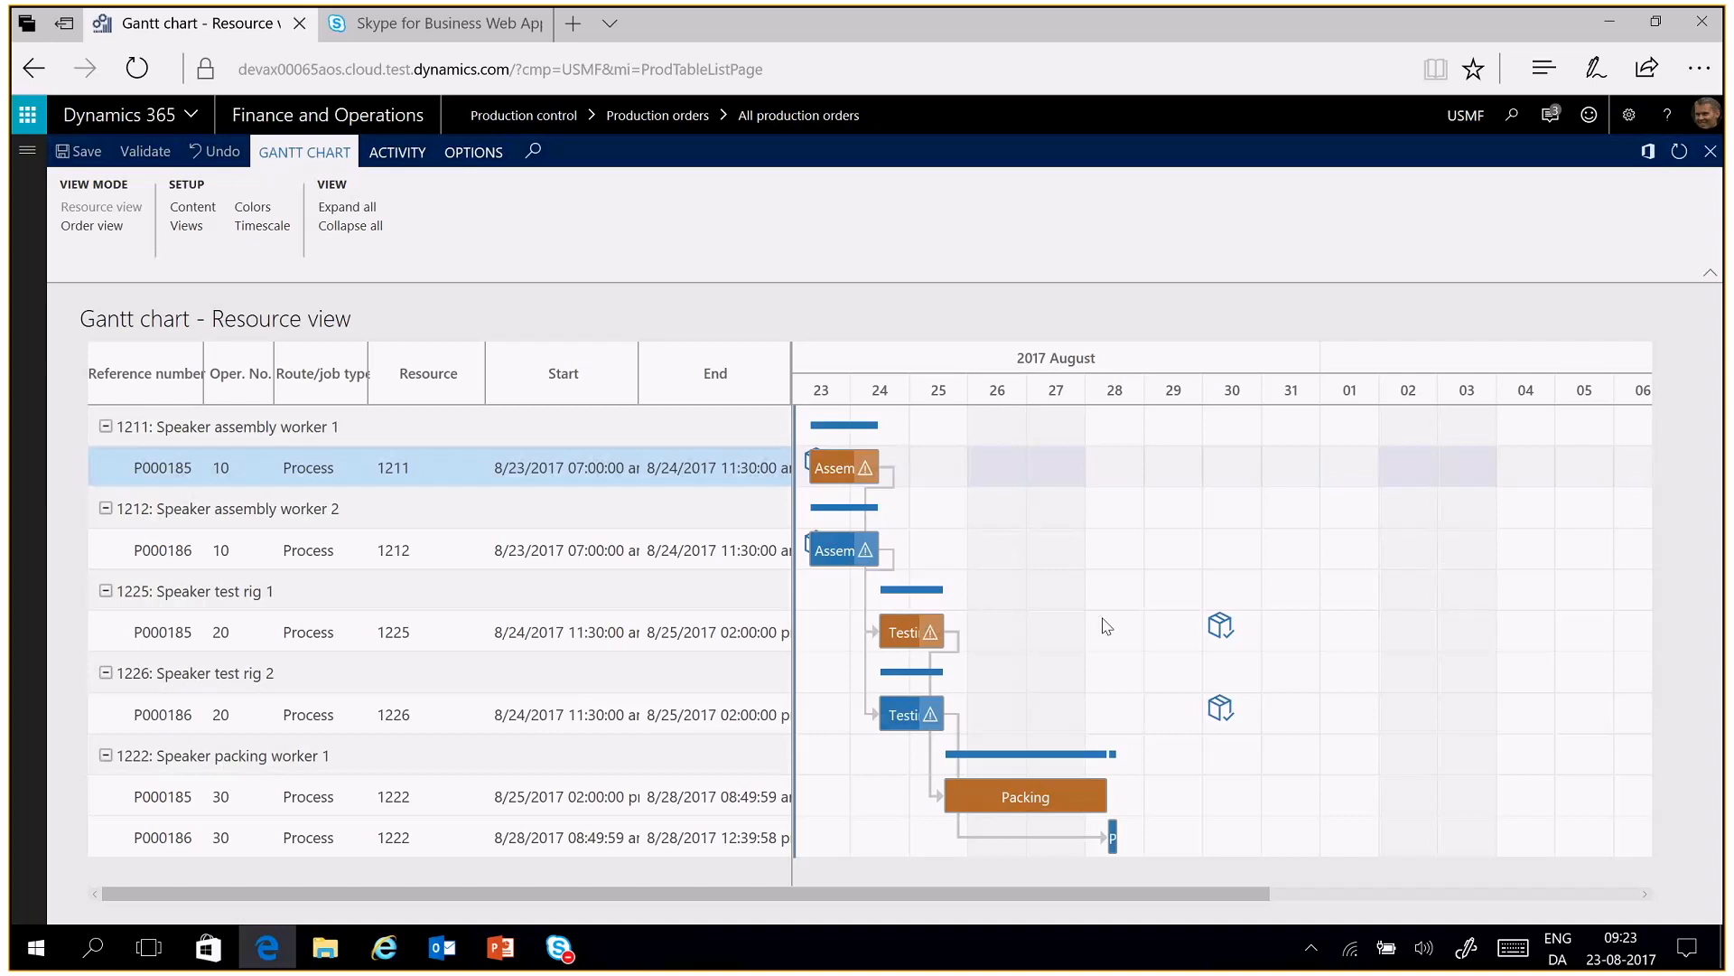
{"action": "left_click", "coordinate": [926, 631]}
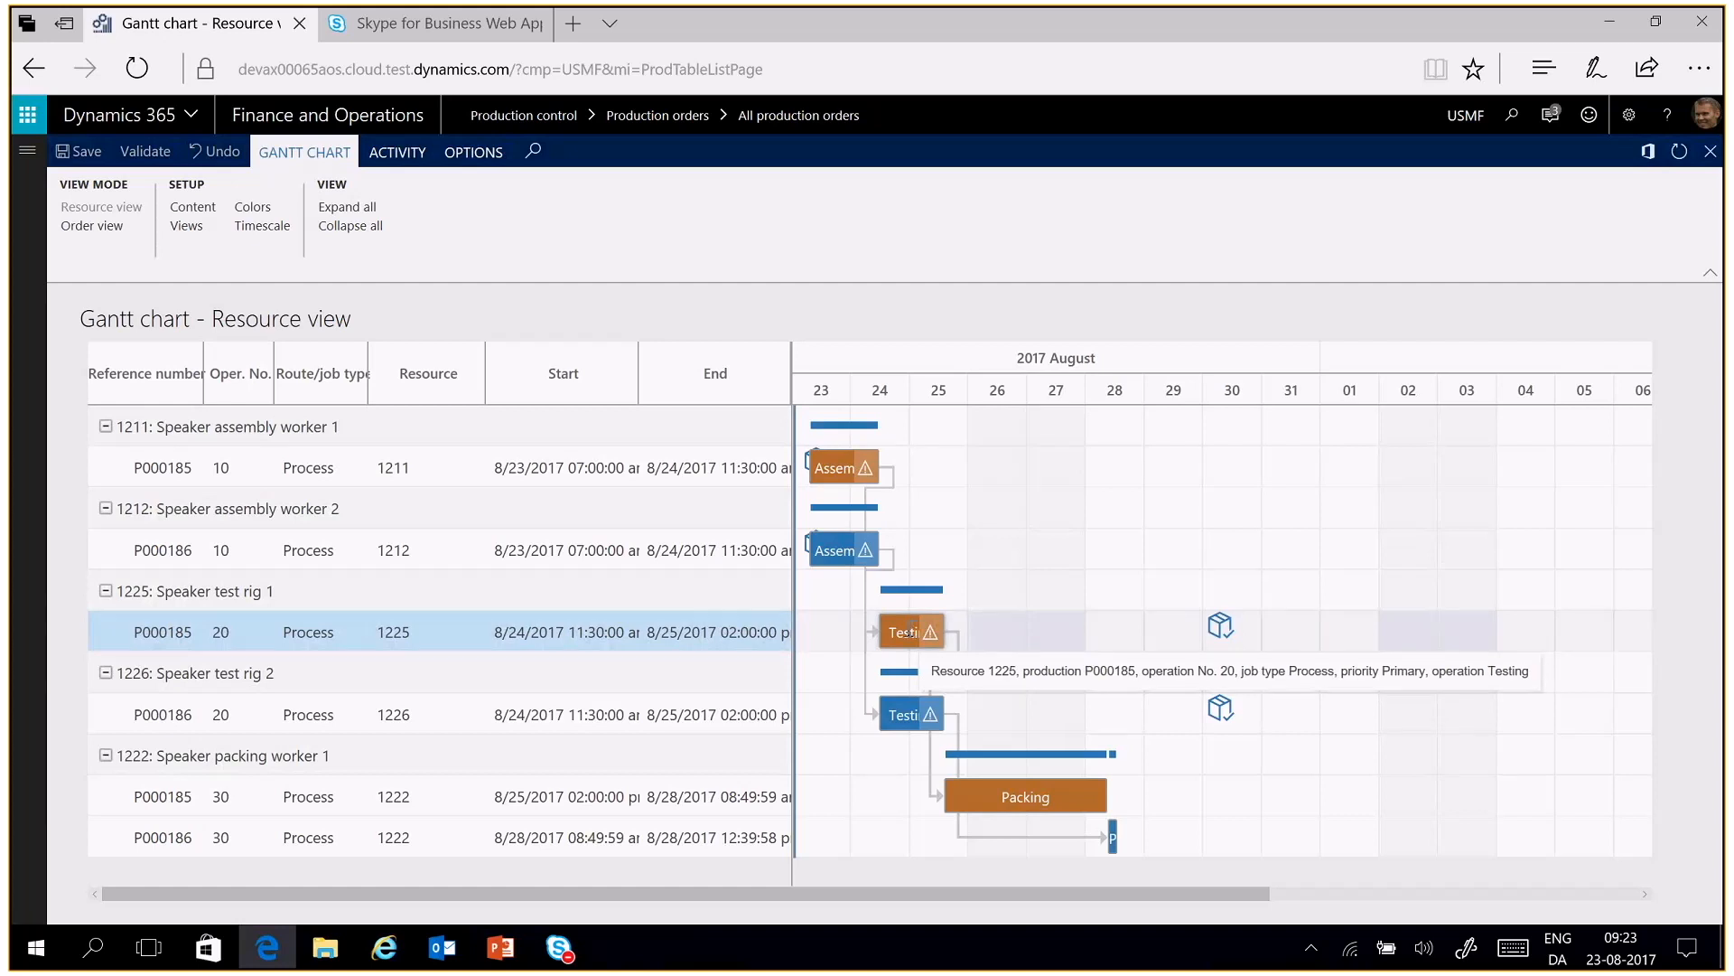
{"action": "left_click_drag", "start_coordinate": [914, 632], "coordinate": [1256, 637]}
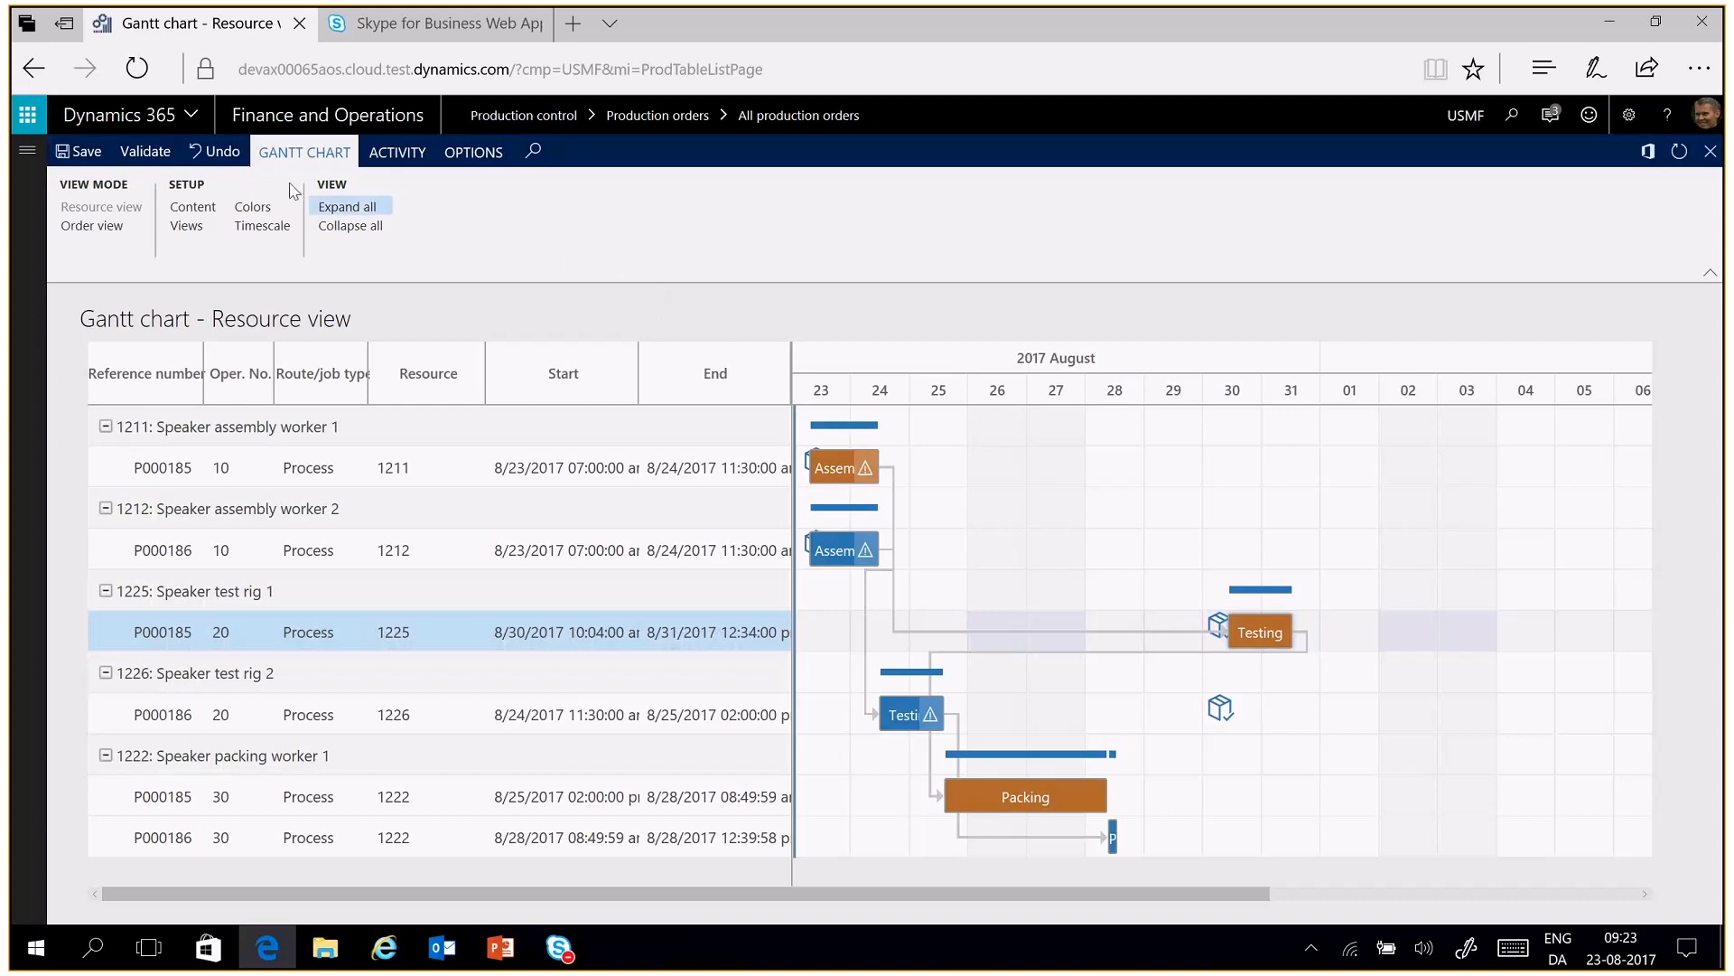
{"action": "left_click", "coordinate": [225, 160]}
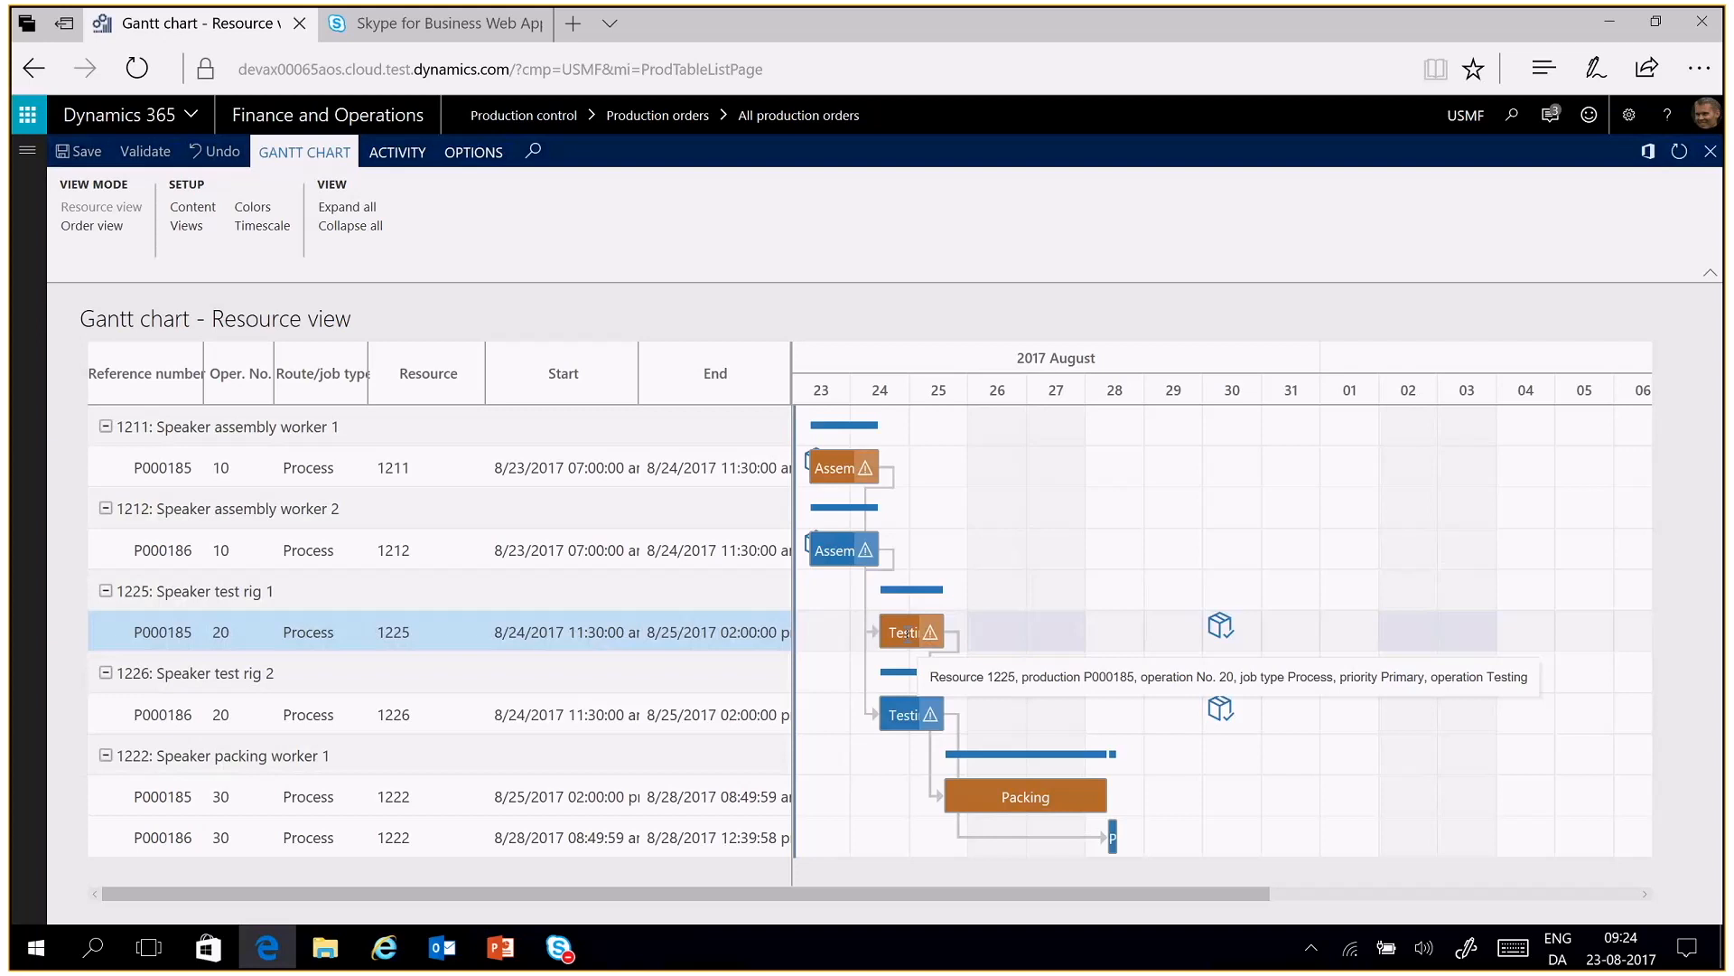
Schedule the Testing job on resource 1225 from material availability and undo the rescheduling
{"action": "right_click", "coordinate": [907, 635]}
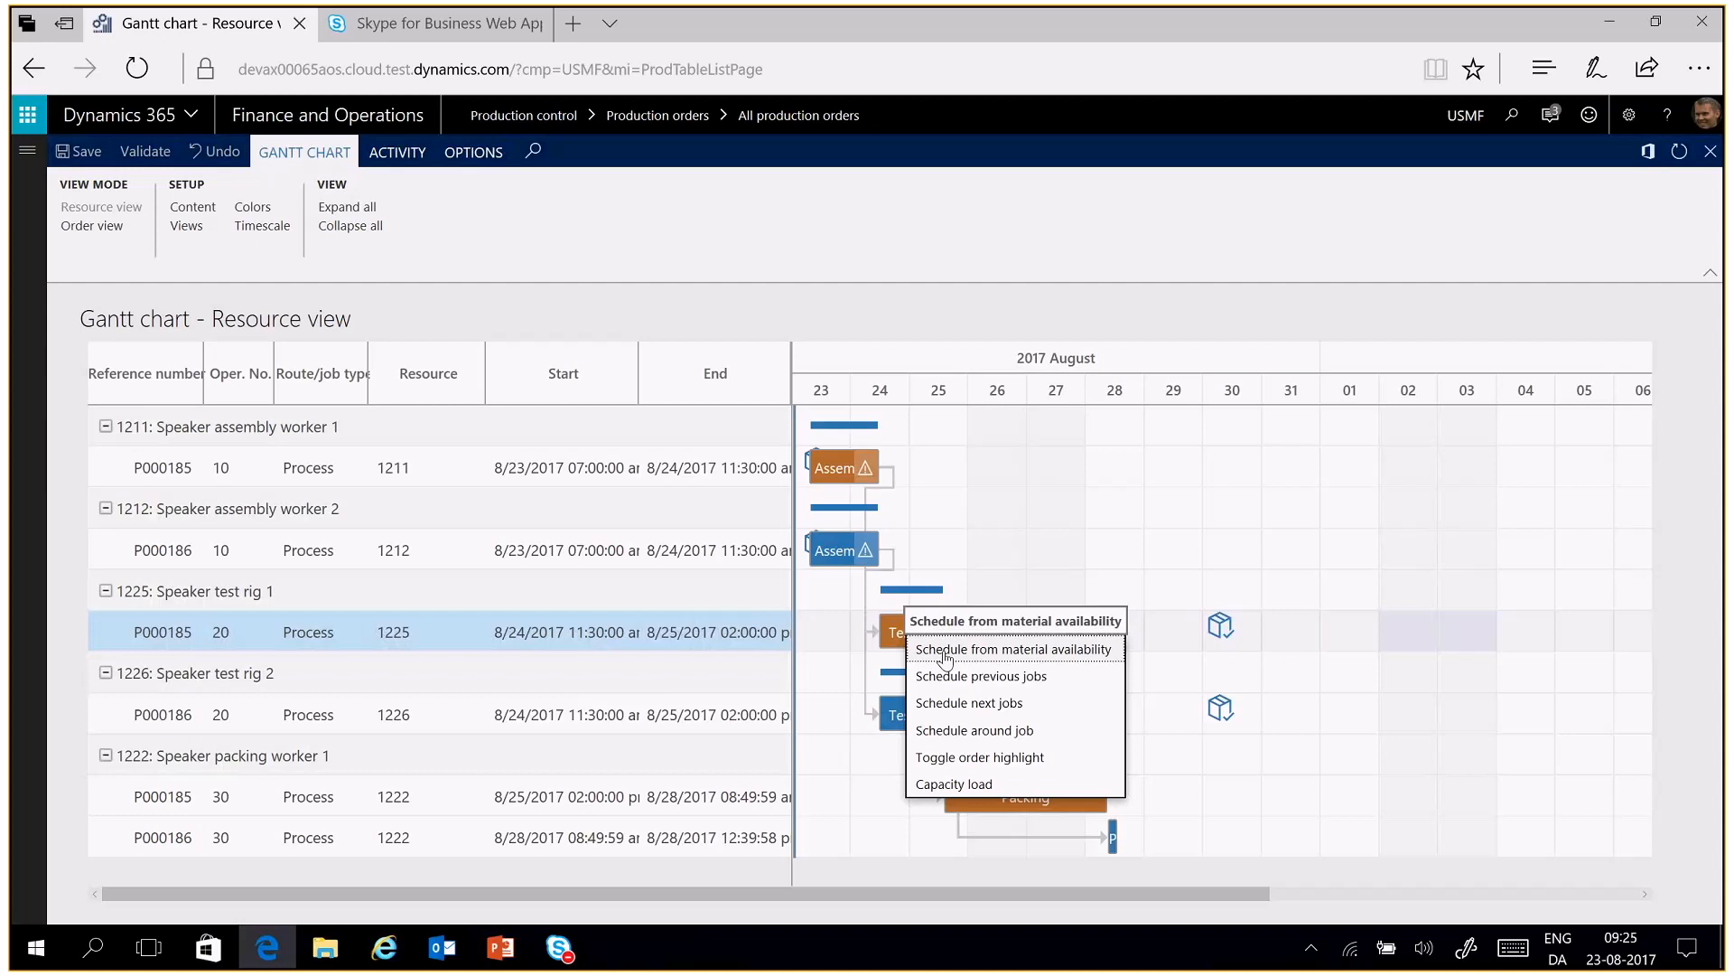
{"action": "left_click", "coordinate": [945, 658]}
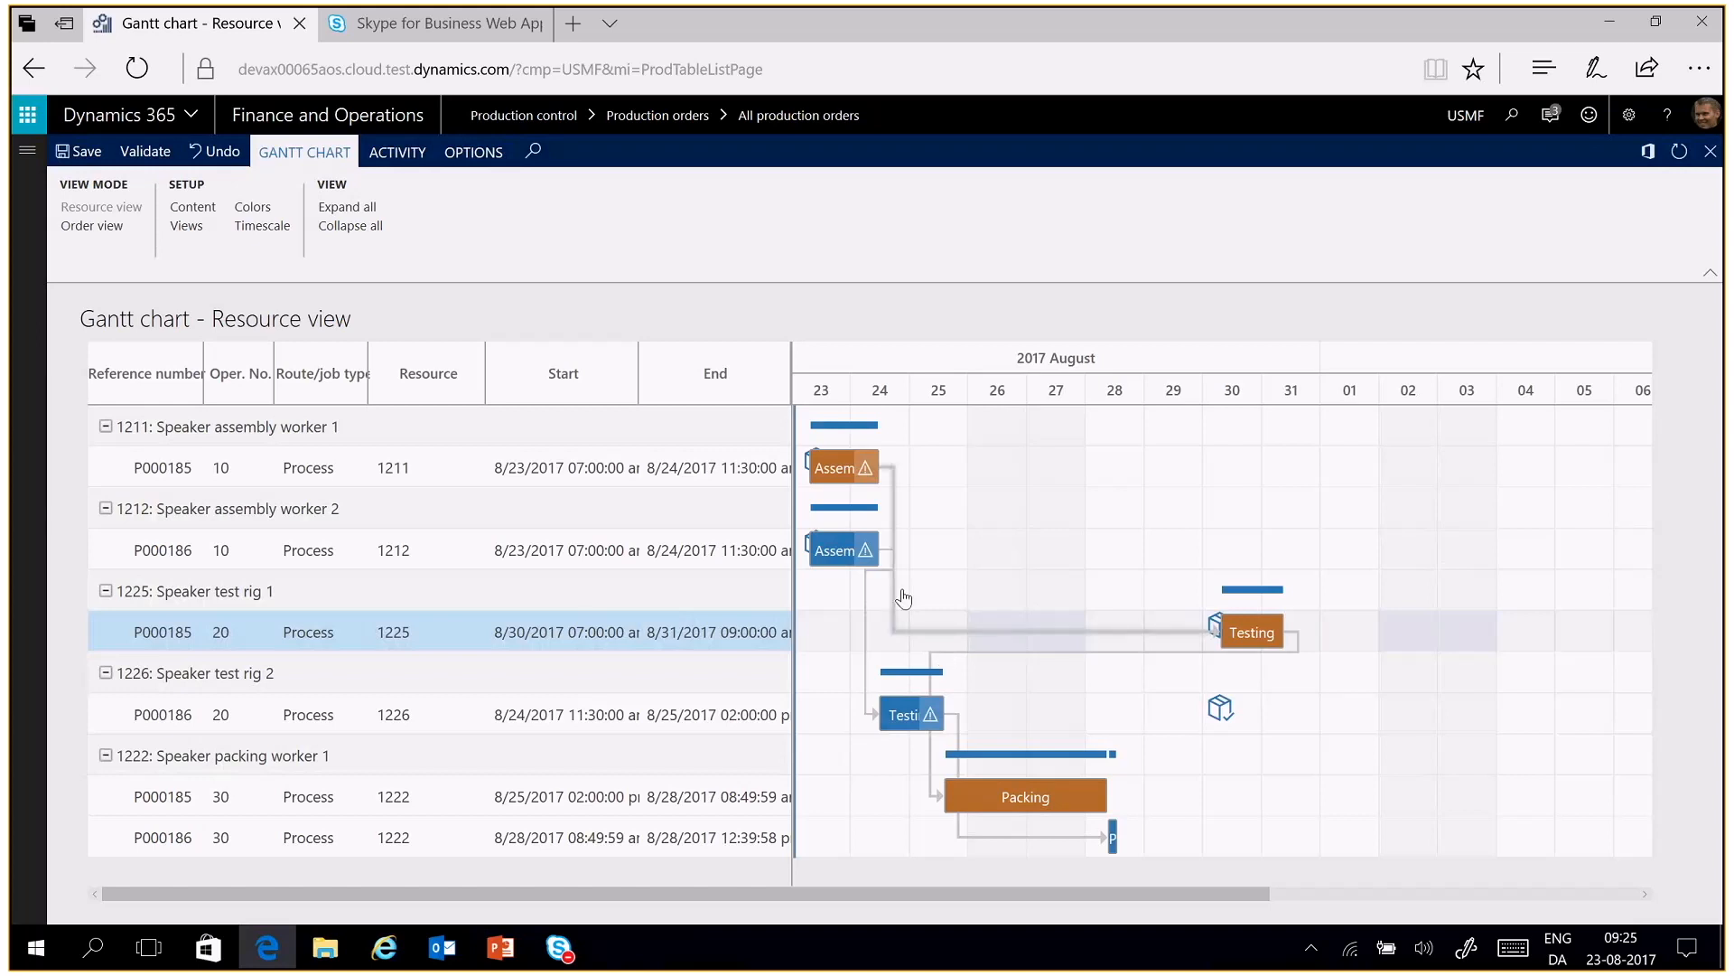
{"action": "left_click", "coordinate": [217, 155]}
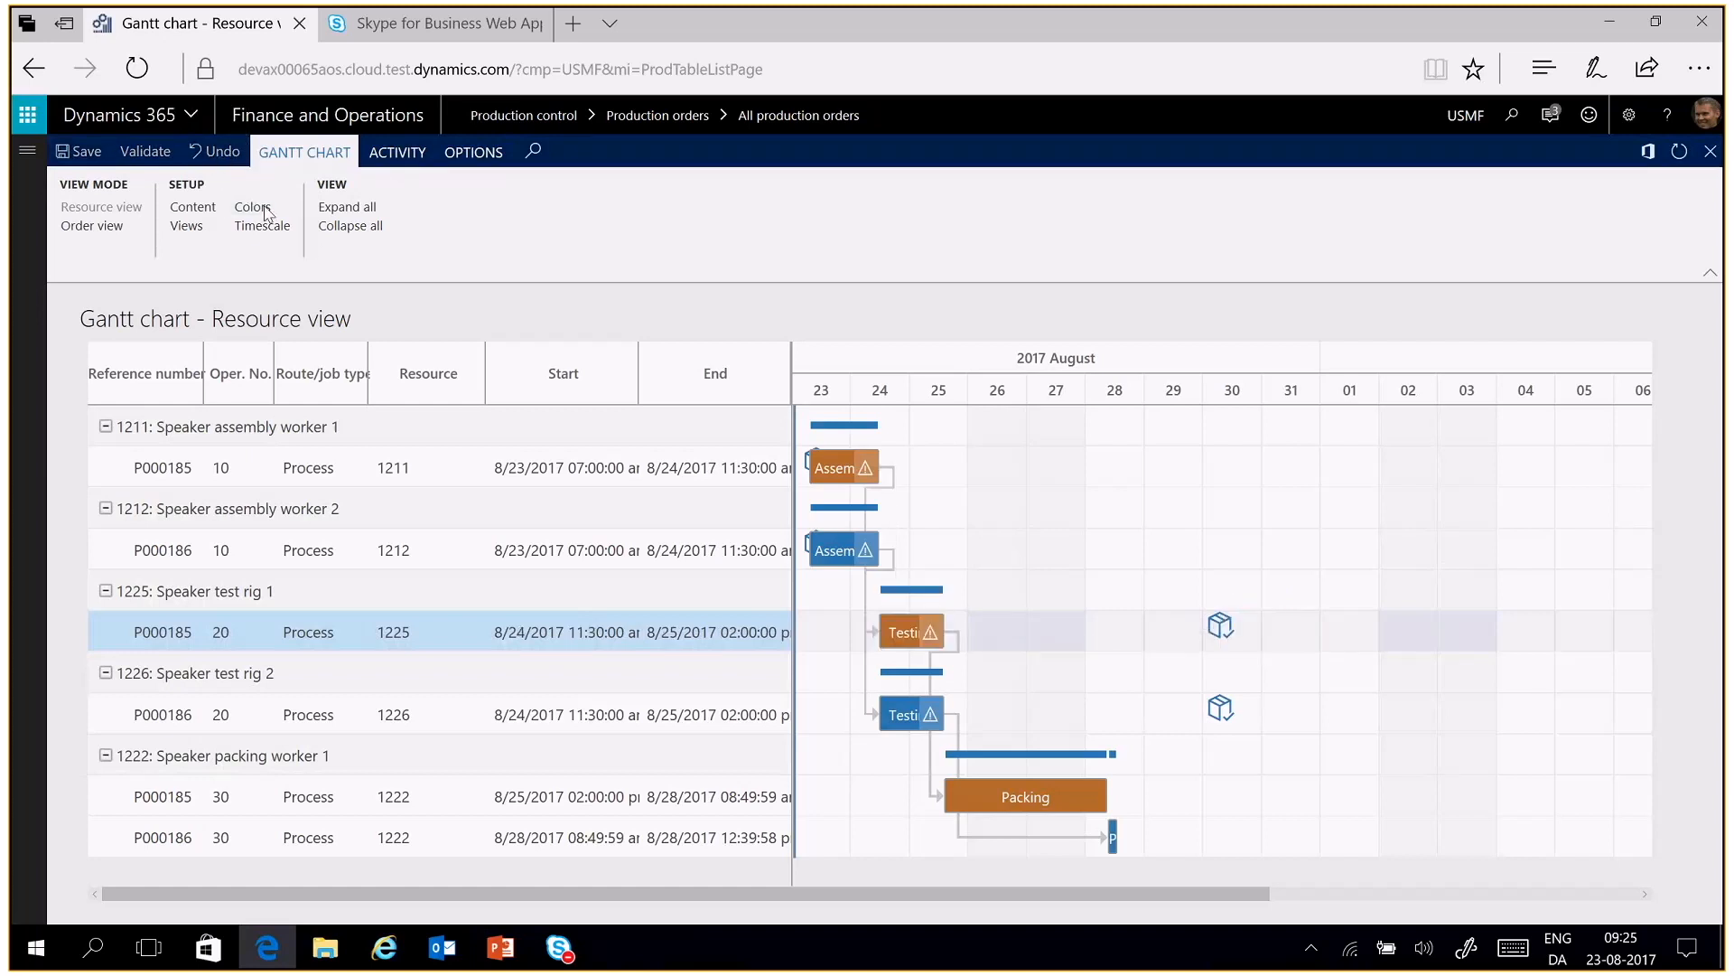
Reschedule the Testing job on resource 1225 with the scheduling direction Forward from material availability date
{"action": "left_click", "coordinate": [388, 153]}
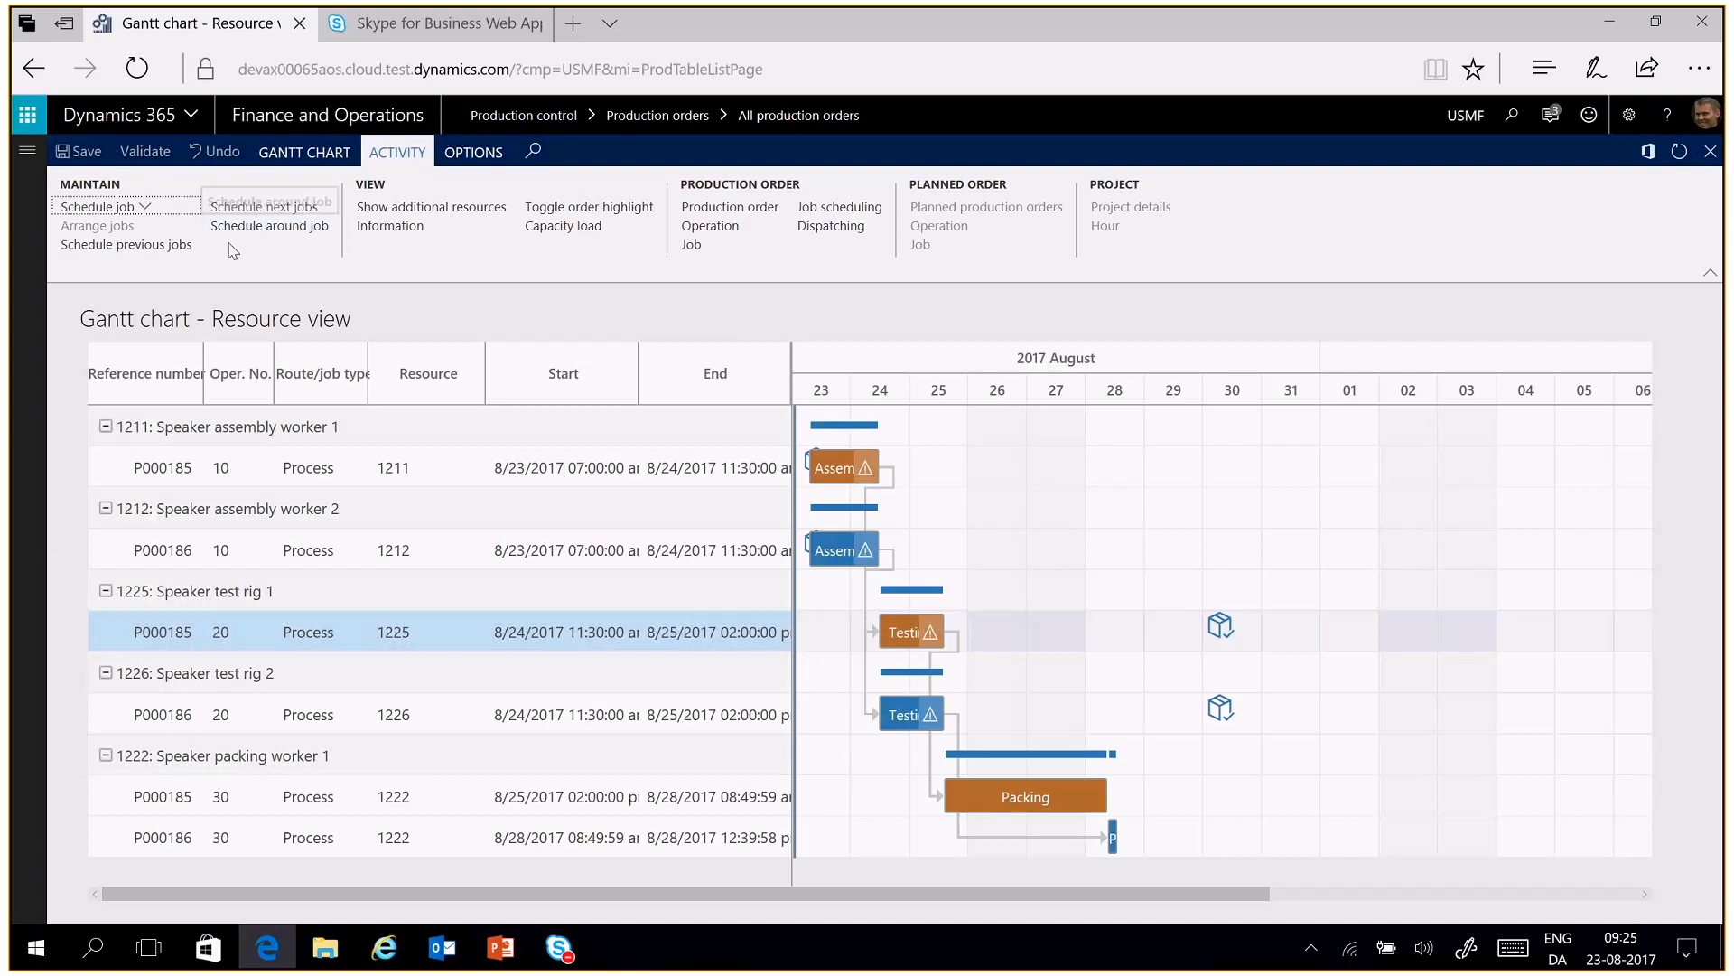
{"action": "left_click", "coordinate": [153, 209]}
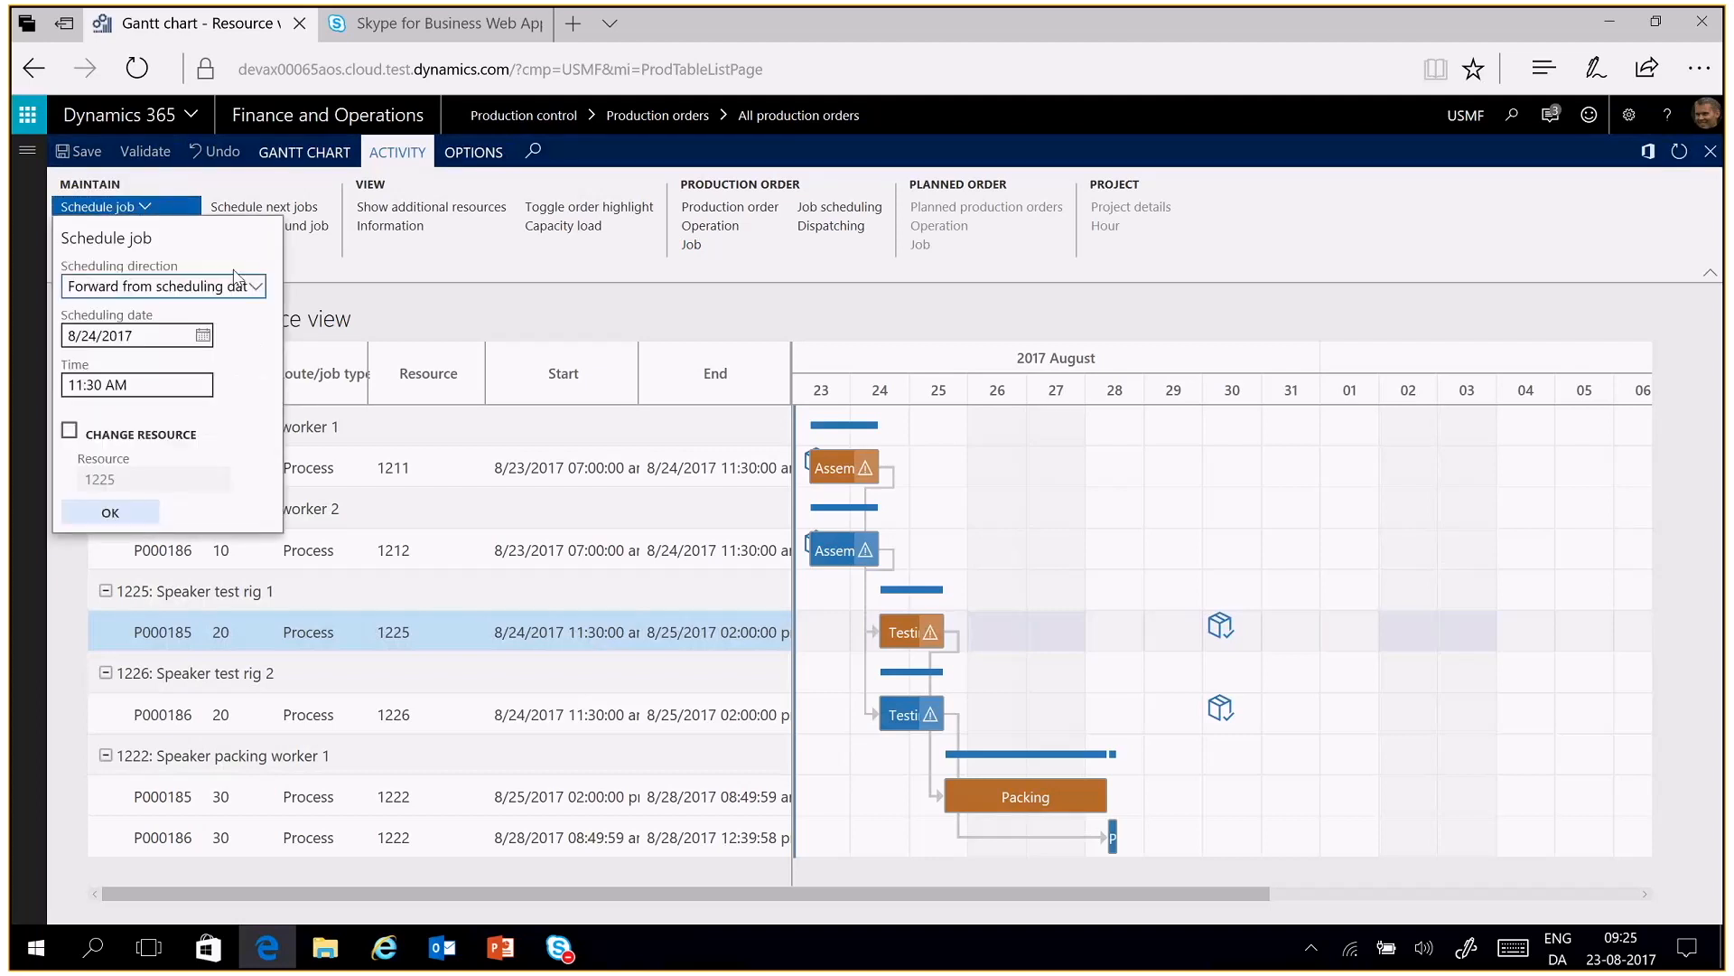
{"action": "left_click", "coordinate": [257, 288]}
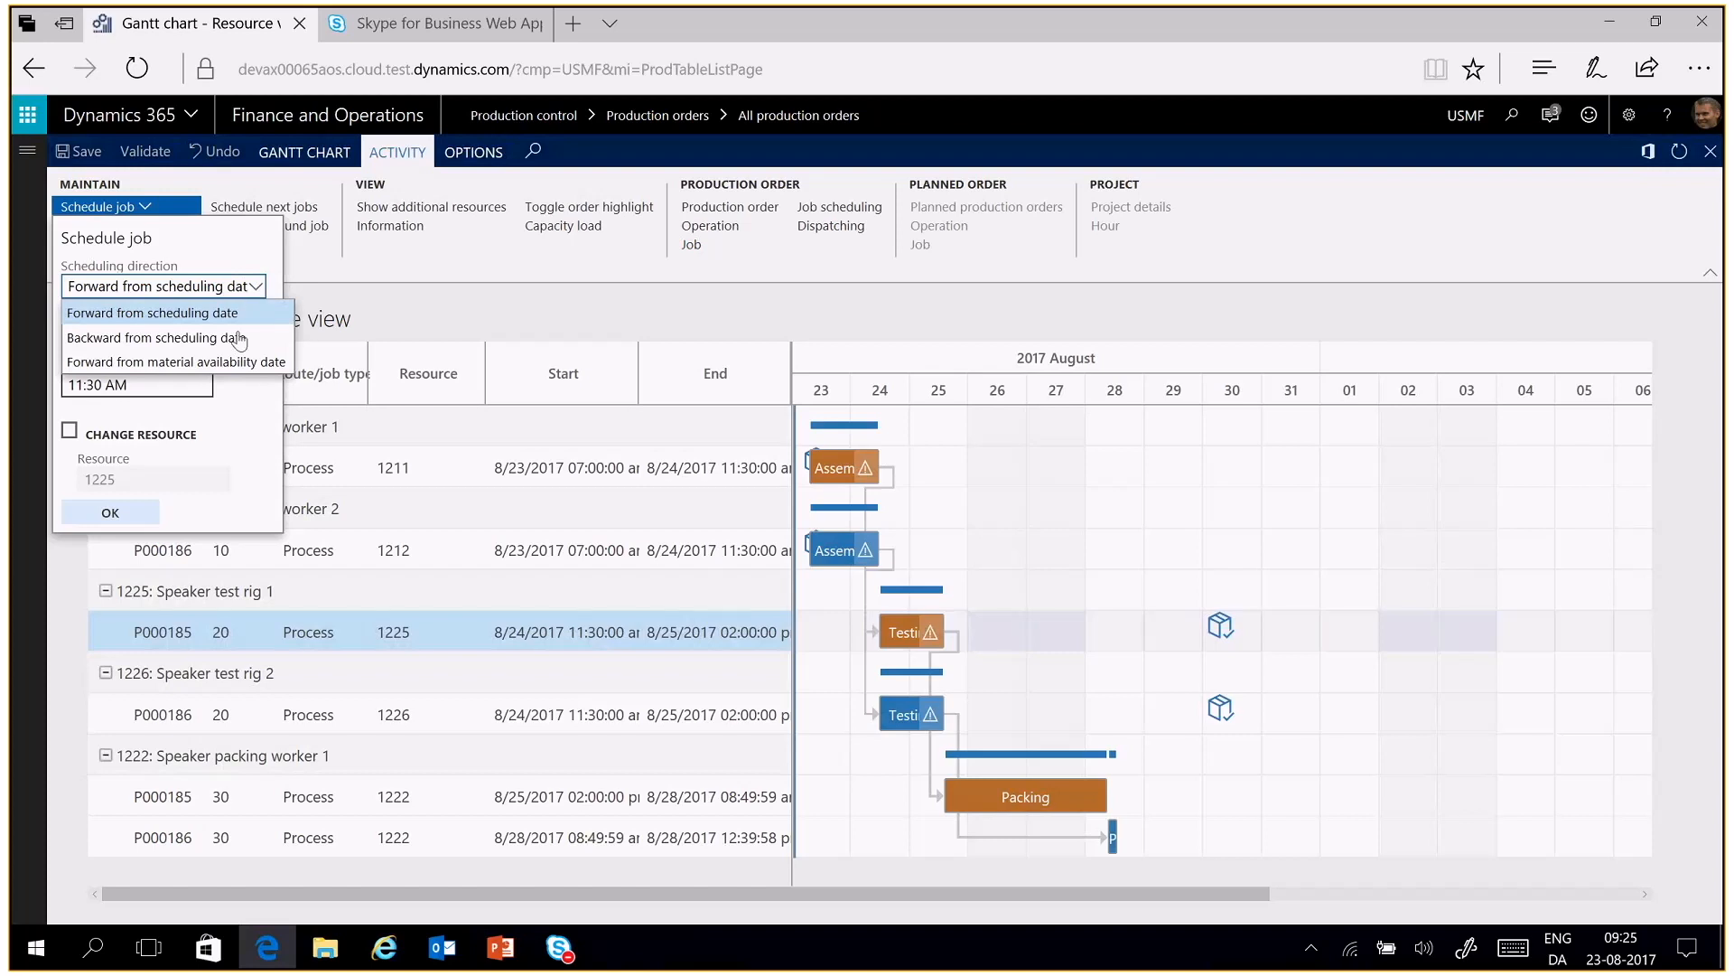
{"action": "left_click", "coordinate": [235, 365]}
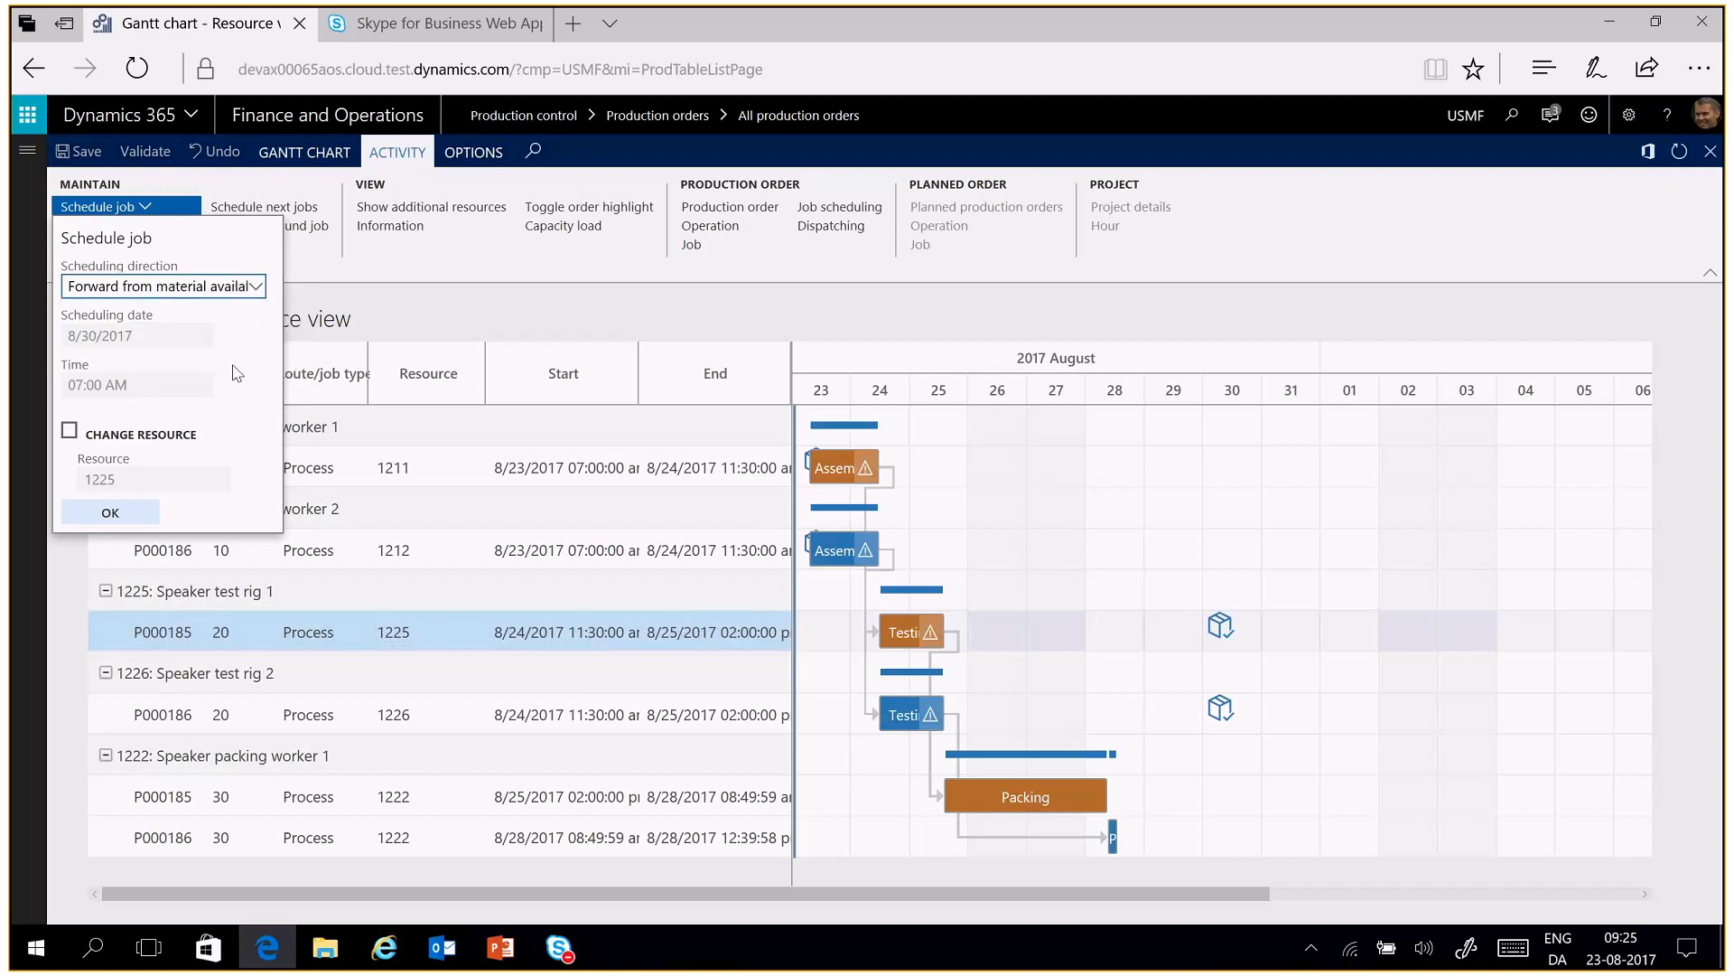
{"action": "left_click", "coordinate": [143, 517]}
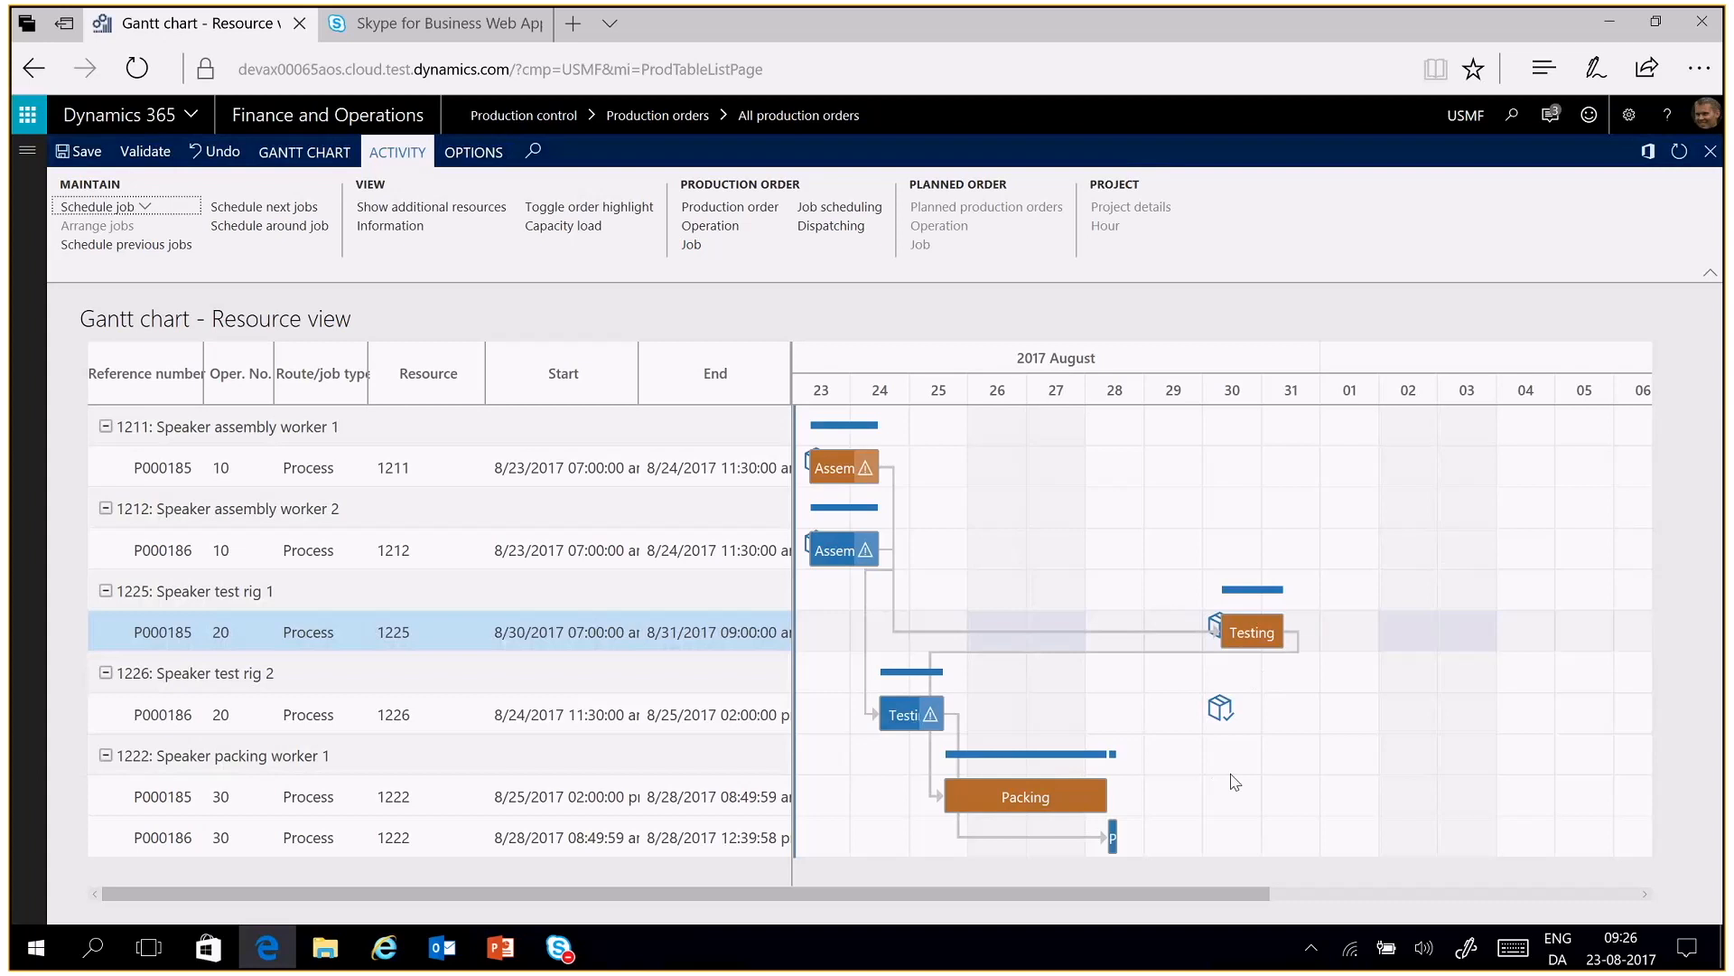
Schedule the next jobs and the previous jobs relative to the Testing job on resource 1225
{"action": "mouse_move", "coordinate": [1256, 633]}
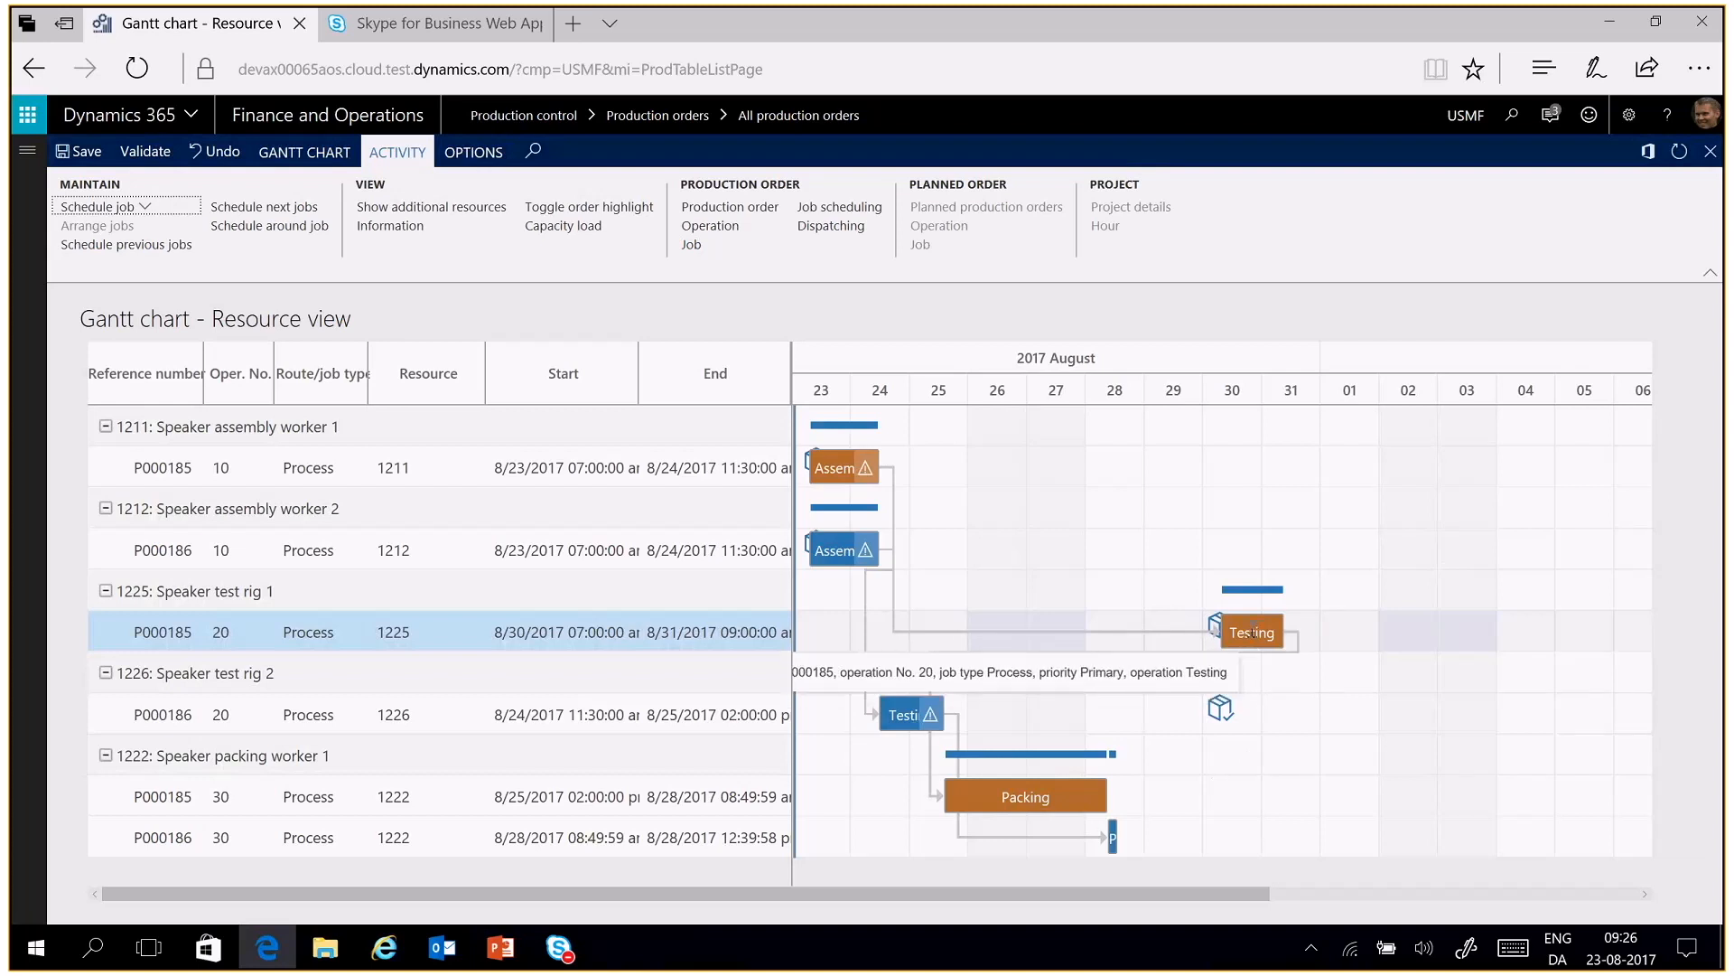
{"action": "right_click", "coordinate": [1252, 634]}
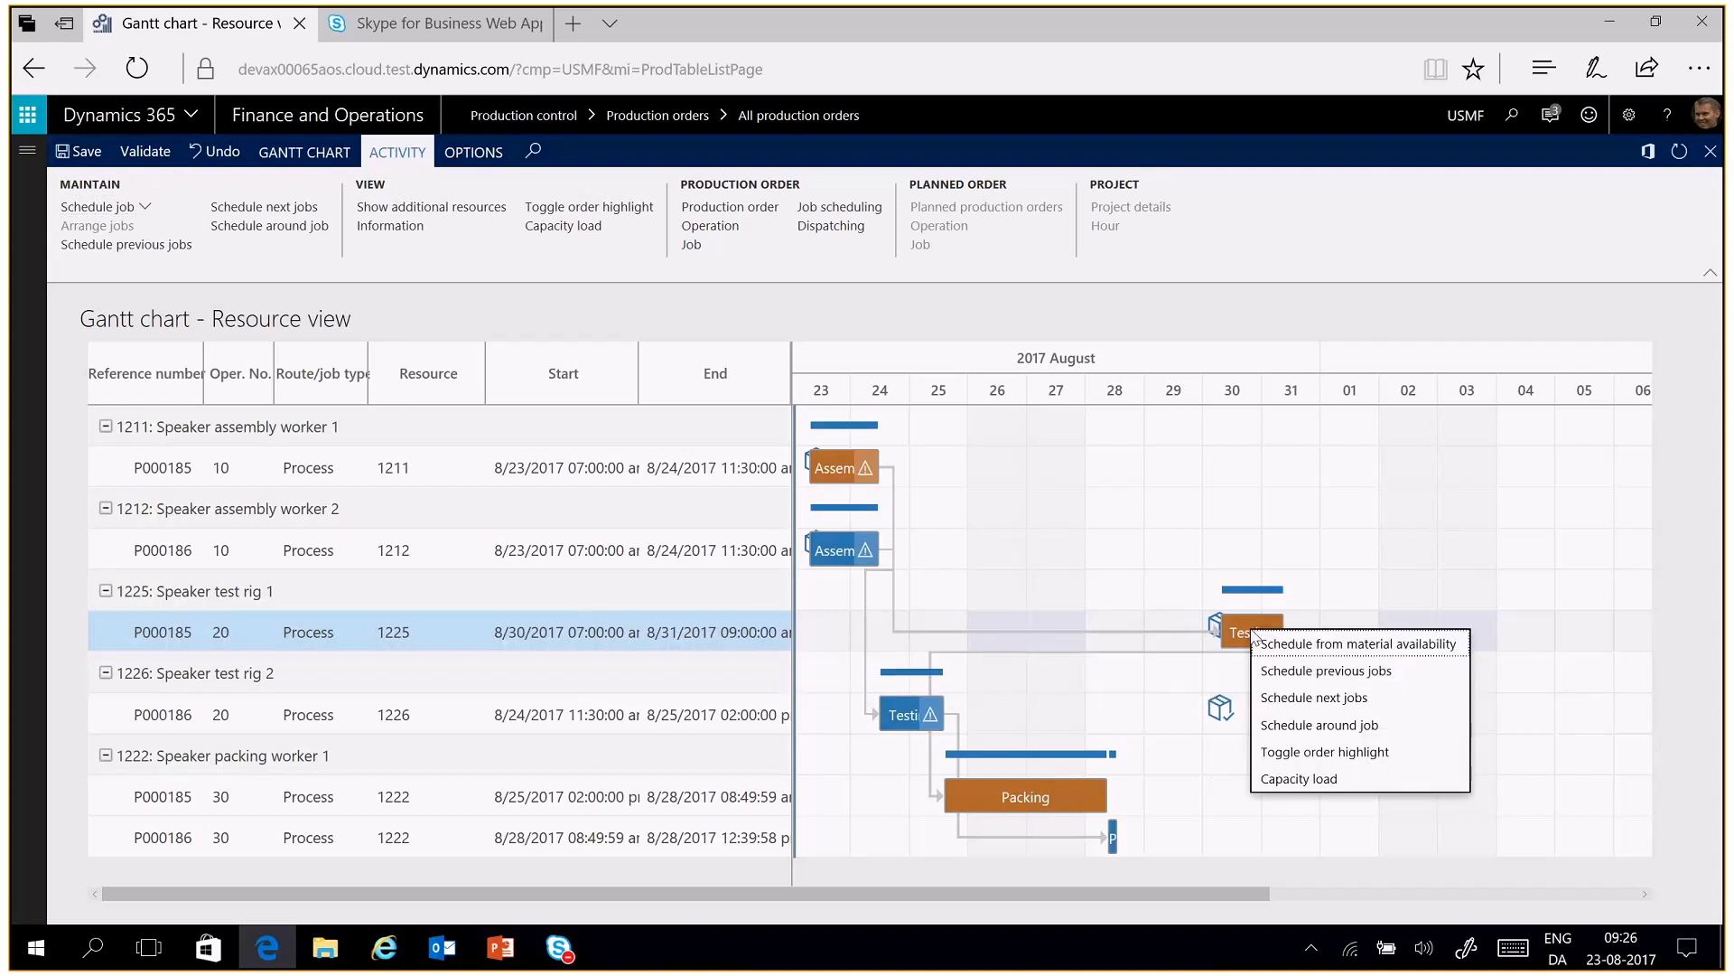
{"action": "left_click", "coordinate": [1303, 701]}
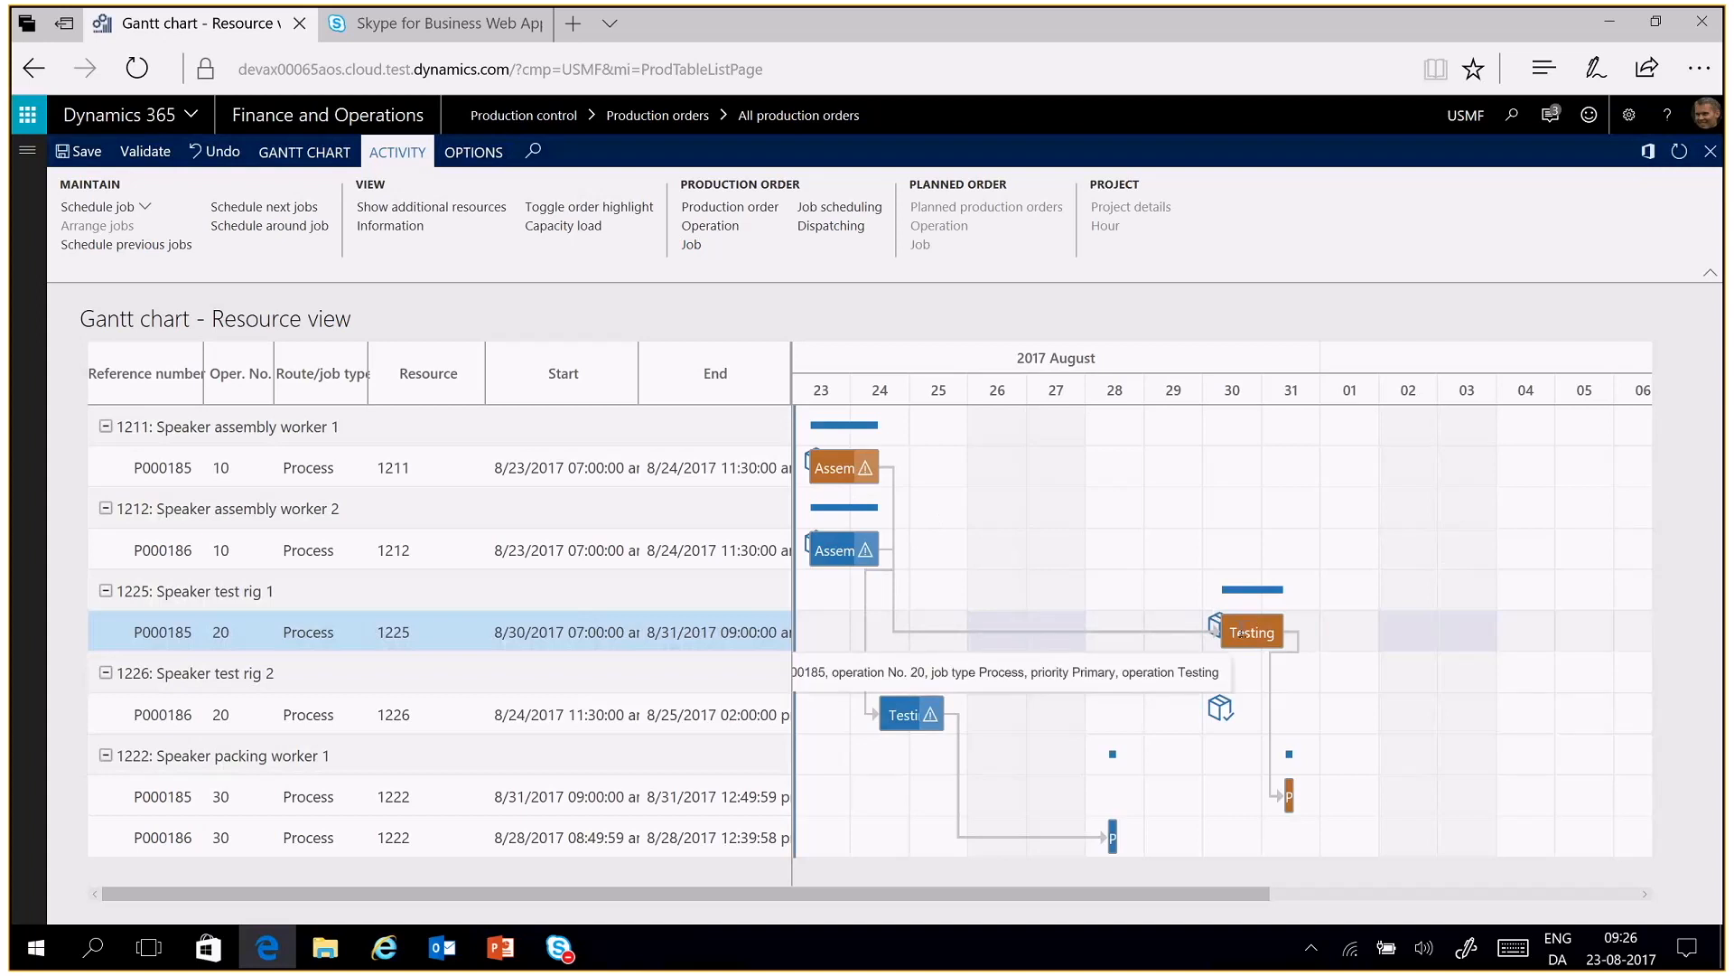
{"action": "right_click", "coordinate": [1241, 634]}
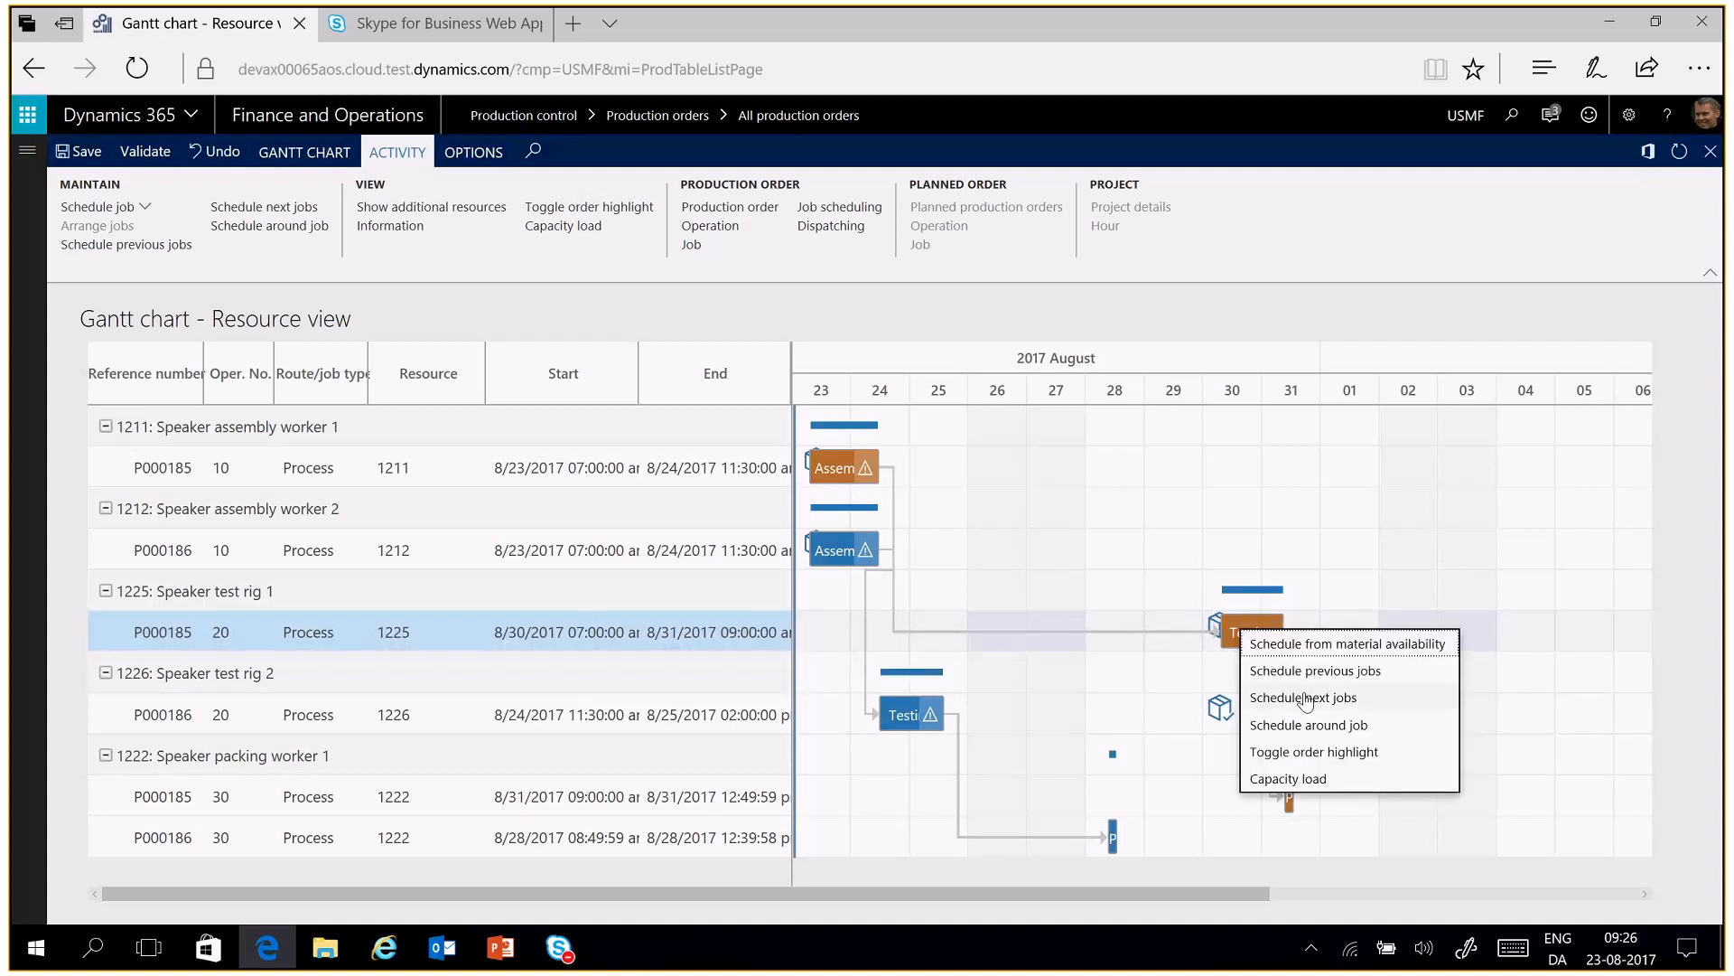
{"action": "left_click", "coordinate": [1301, 671]}
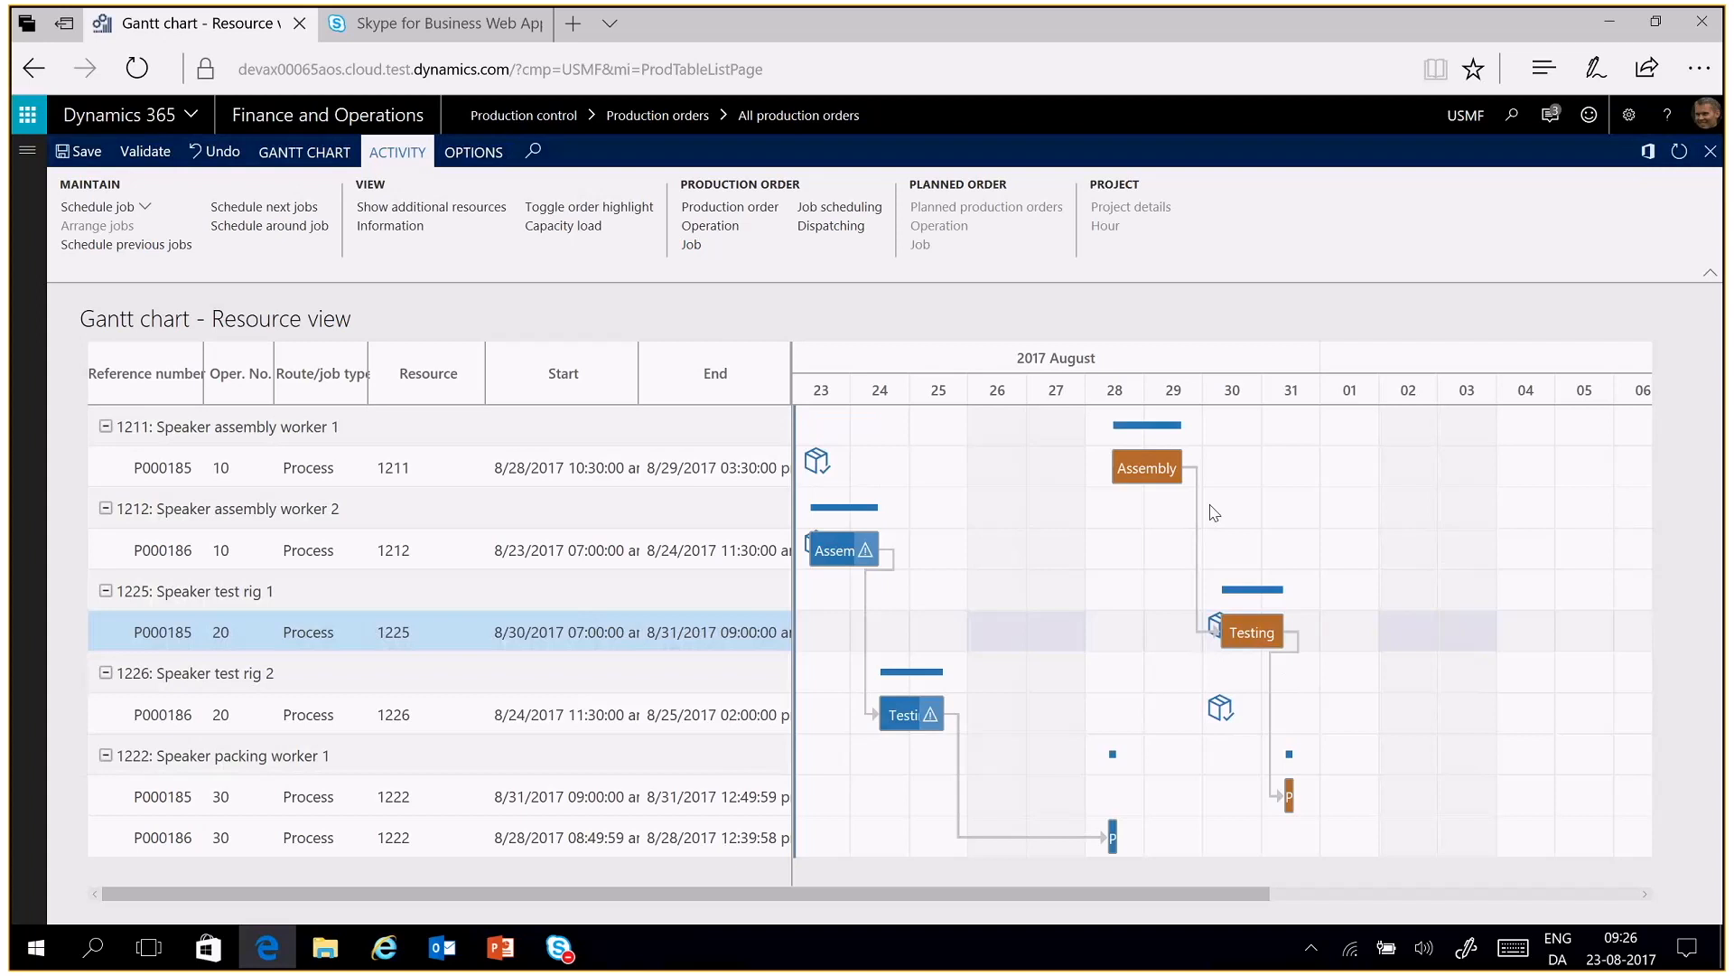
Schedule the Testing job on resource 1226 from material availability, and schedule its order's other jobs around it
{"action": "right_click", "coordinate": [896, 712]}
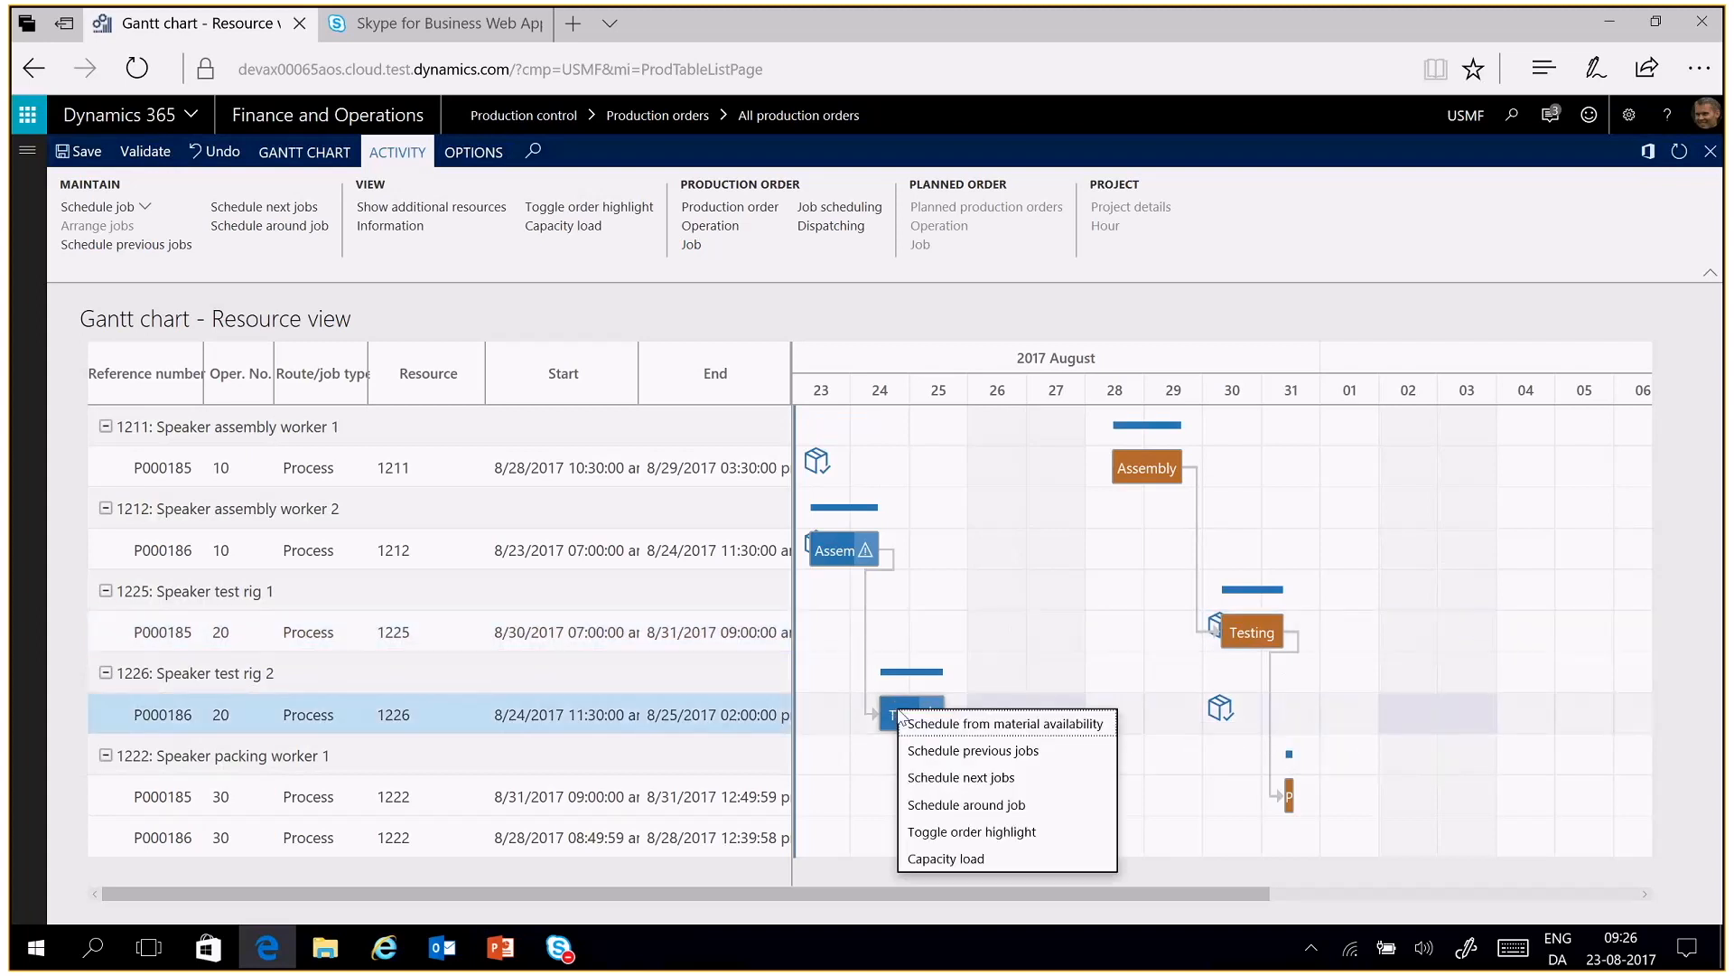
{"action": "left_click", "coordinate": [926, 721]}
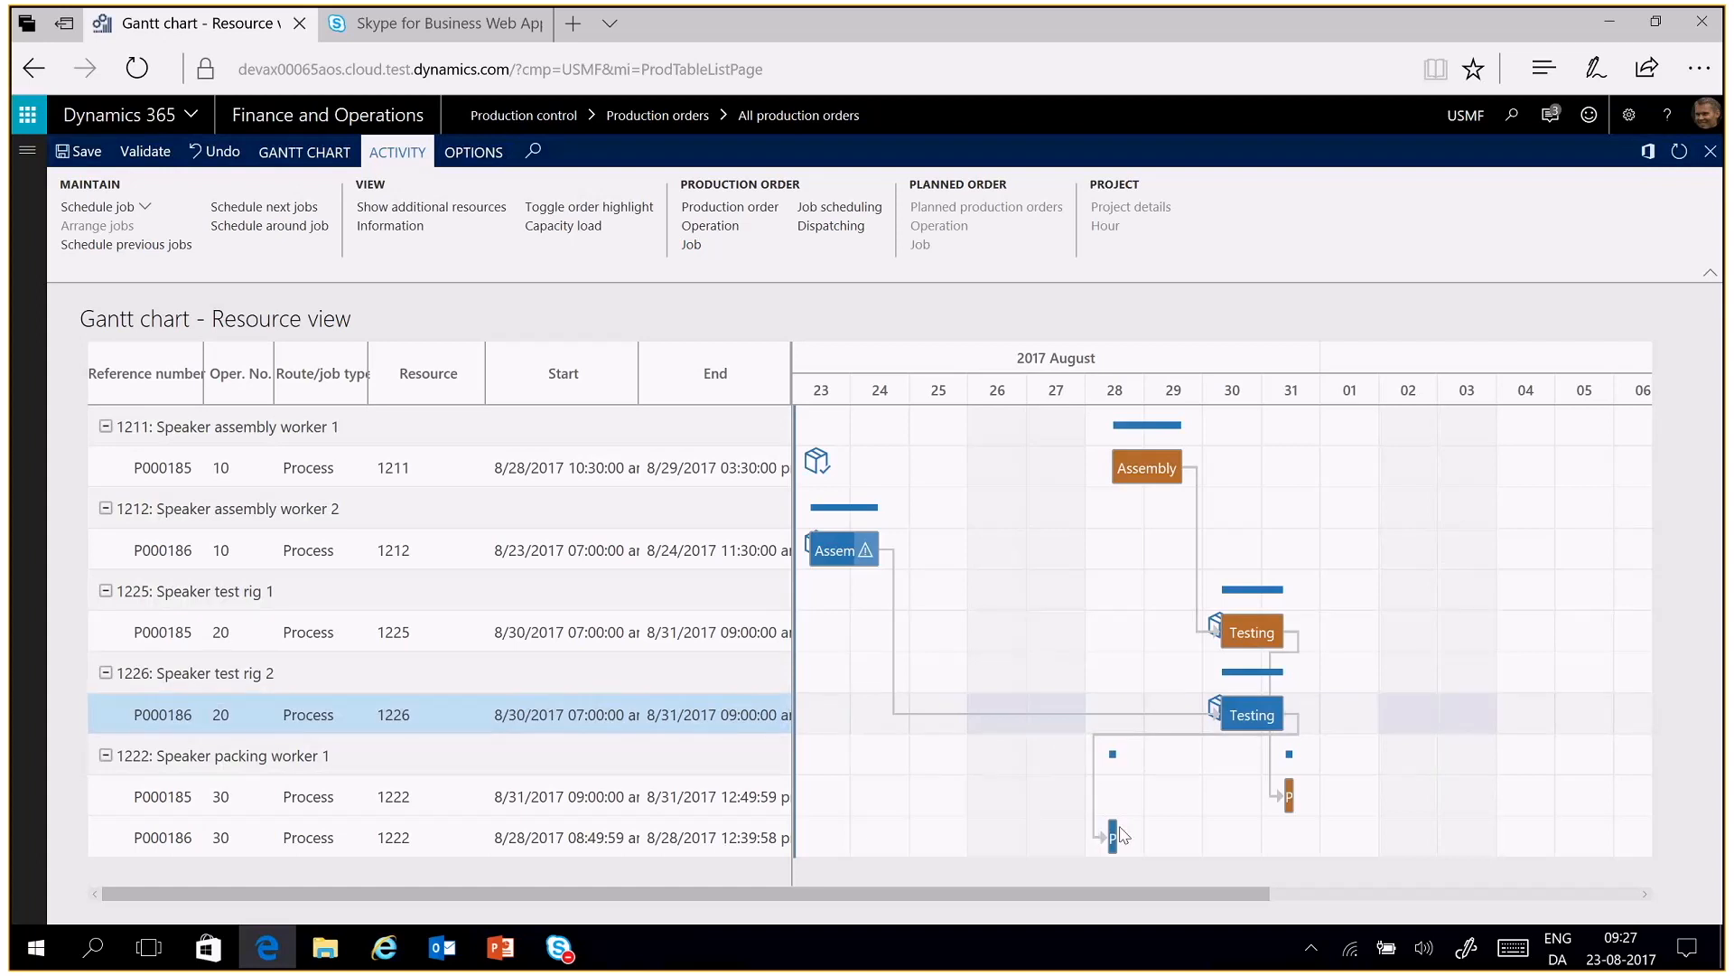
{"action": "right_click", "coordinate": [1244, 714]}
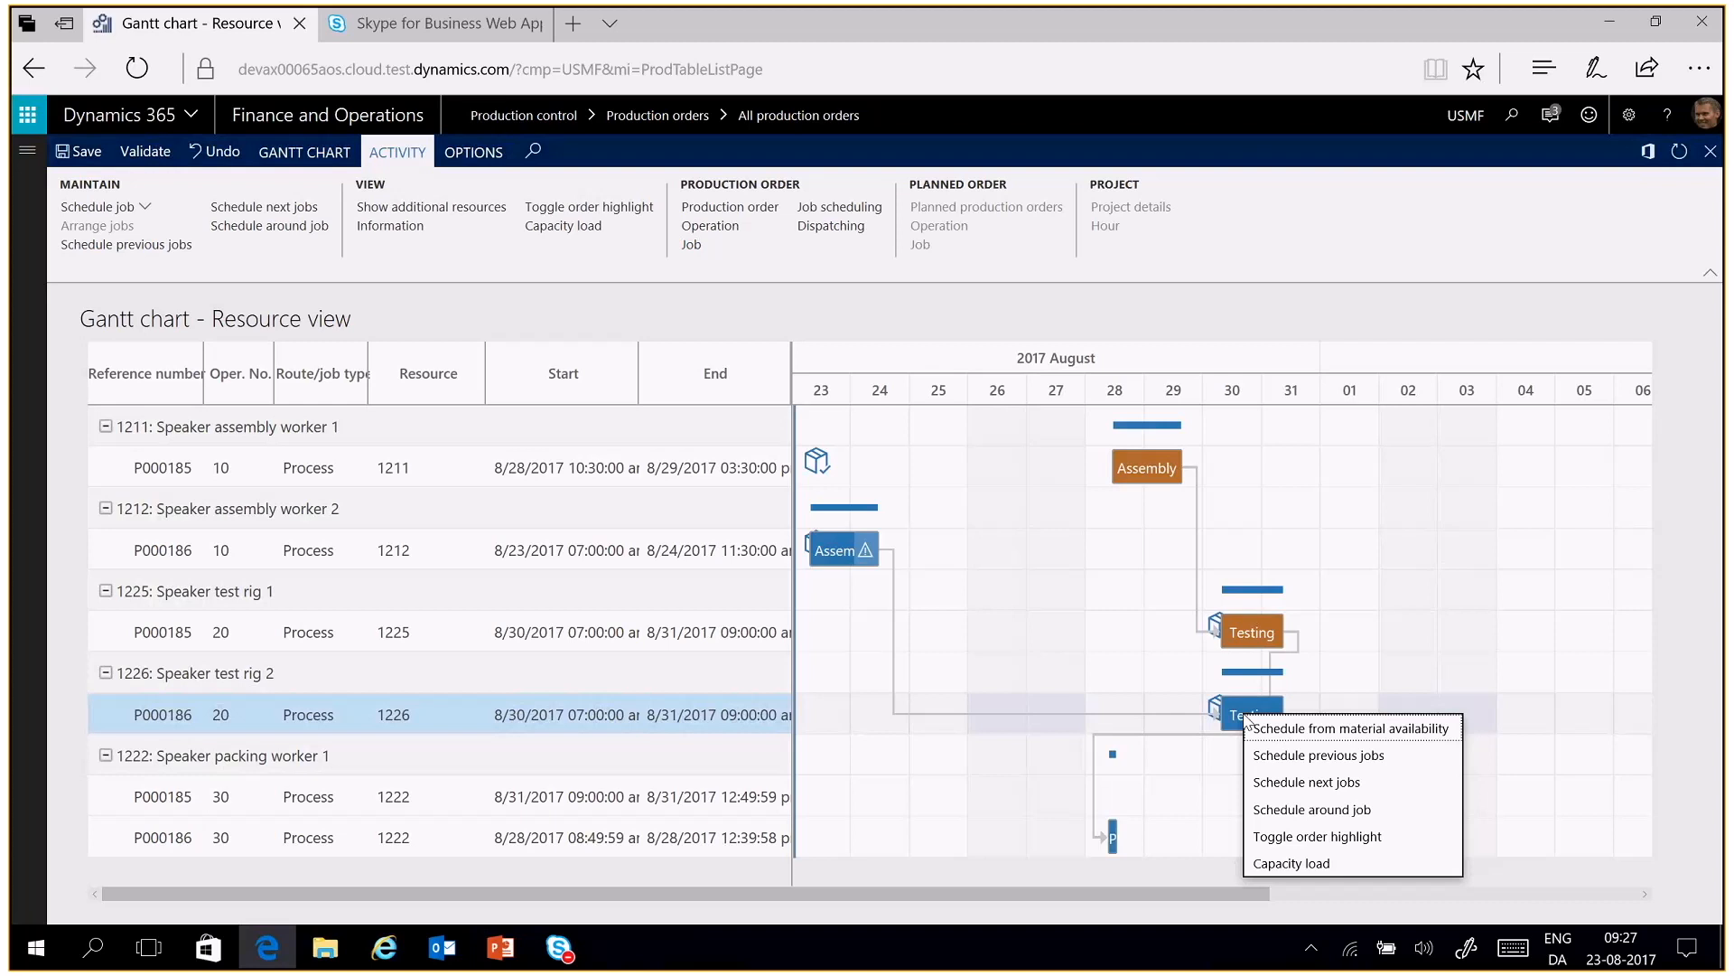
{"action": "left_click", "coordinate": [1329, 810]}
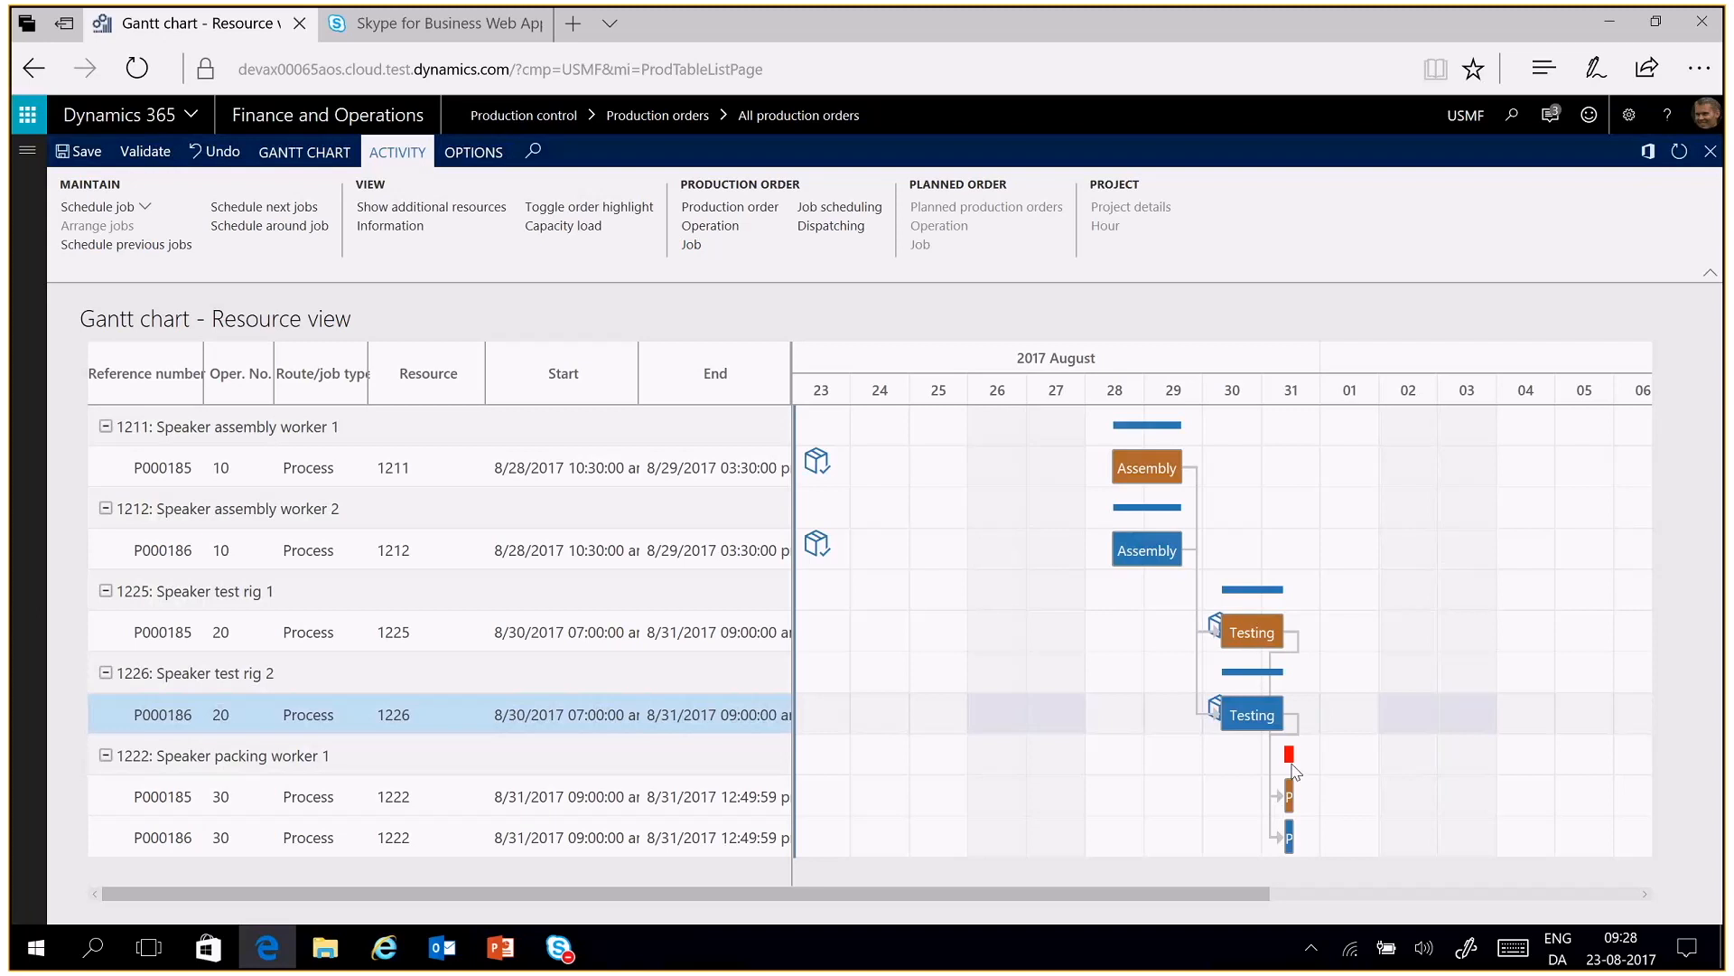
Arrange the two overlapping Packing jobs of orders P000185 and P000186 on resource 1222
{"action": "left_click", "coordinate": [662, 797]}
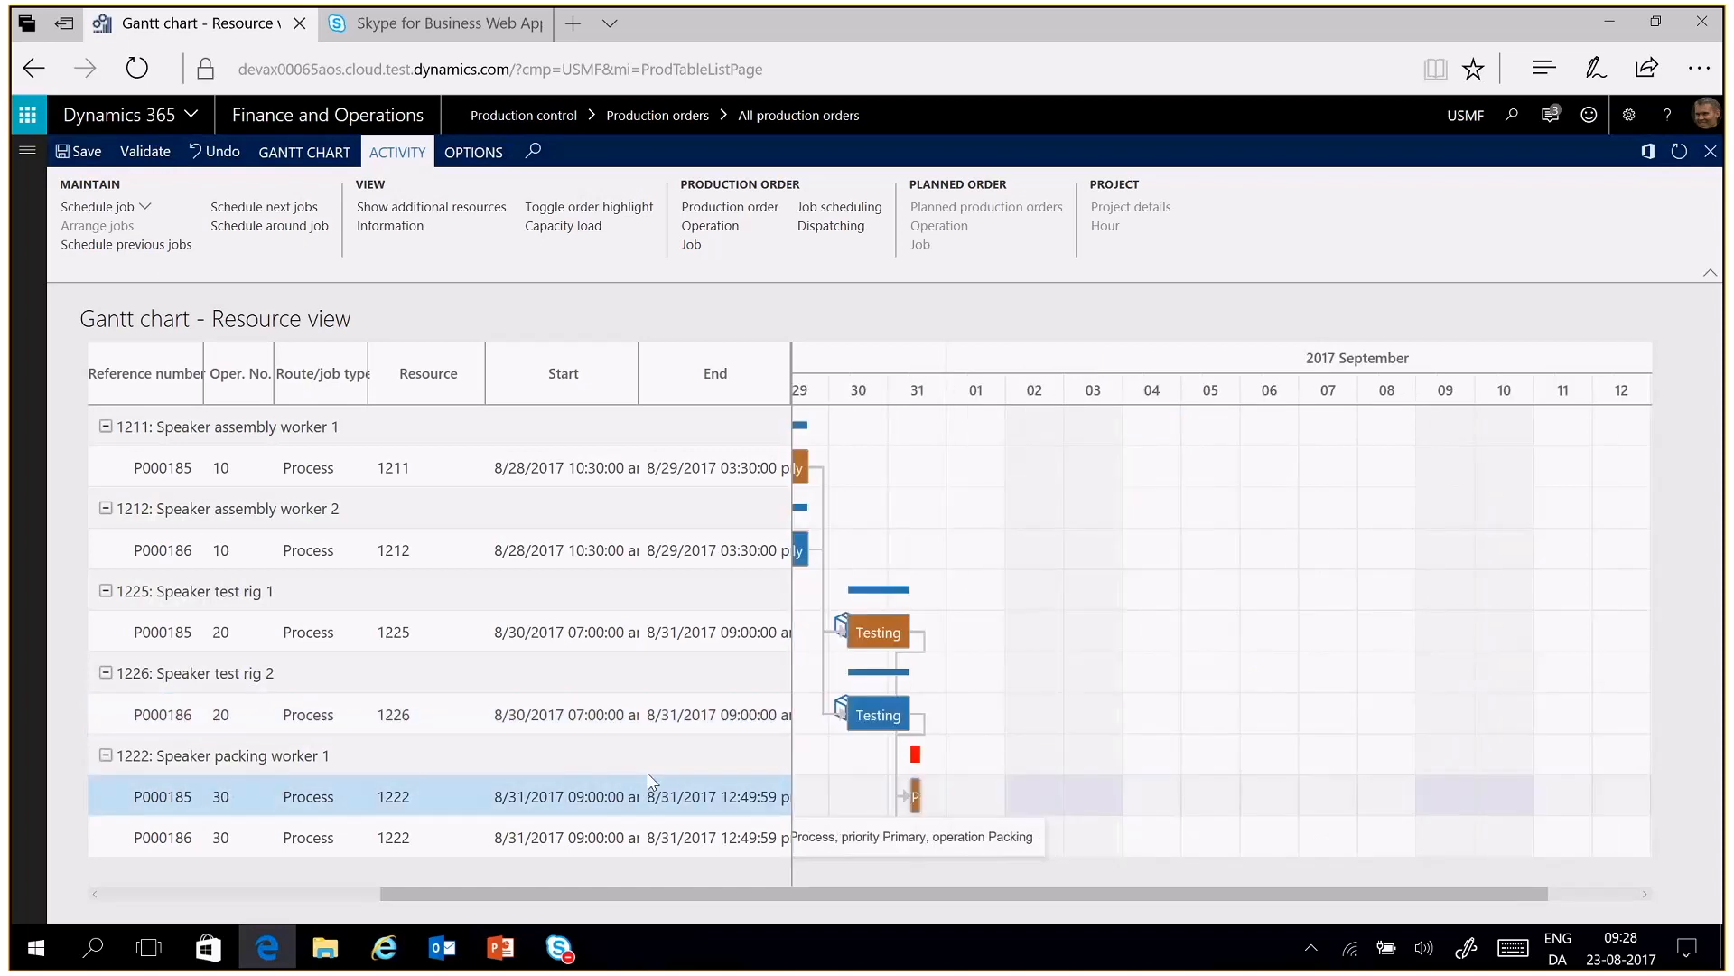
{"action": "left_click", "coordinate": [648, 767]}
{"action": "left_click", "coordinate": [624, 802]}
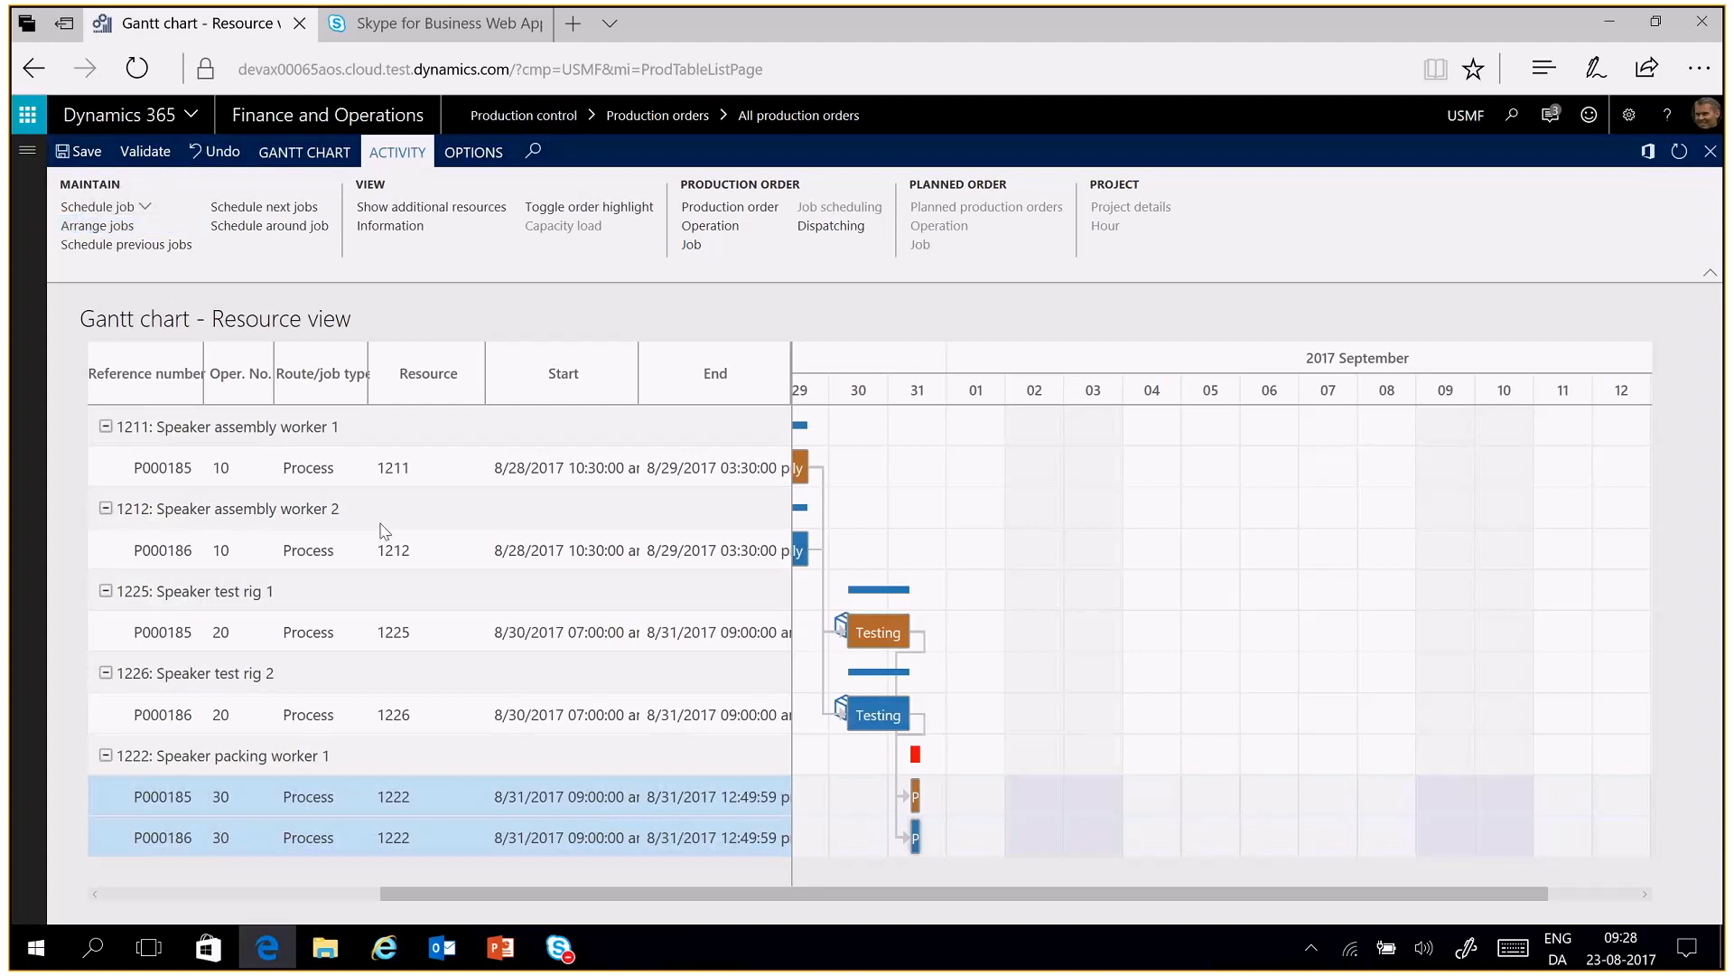
{"action": "right_click", "coordinate": [668, 801]}
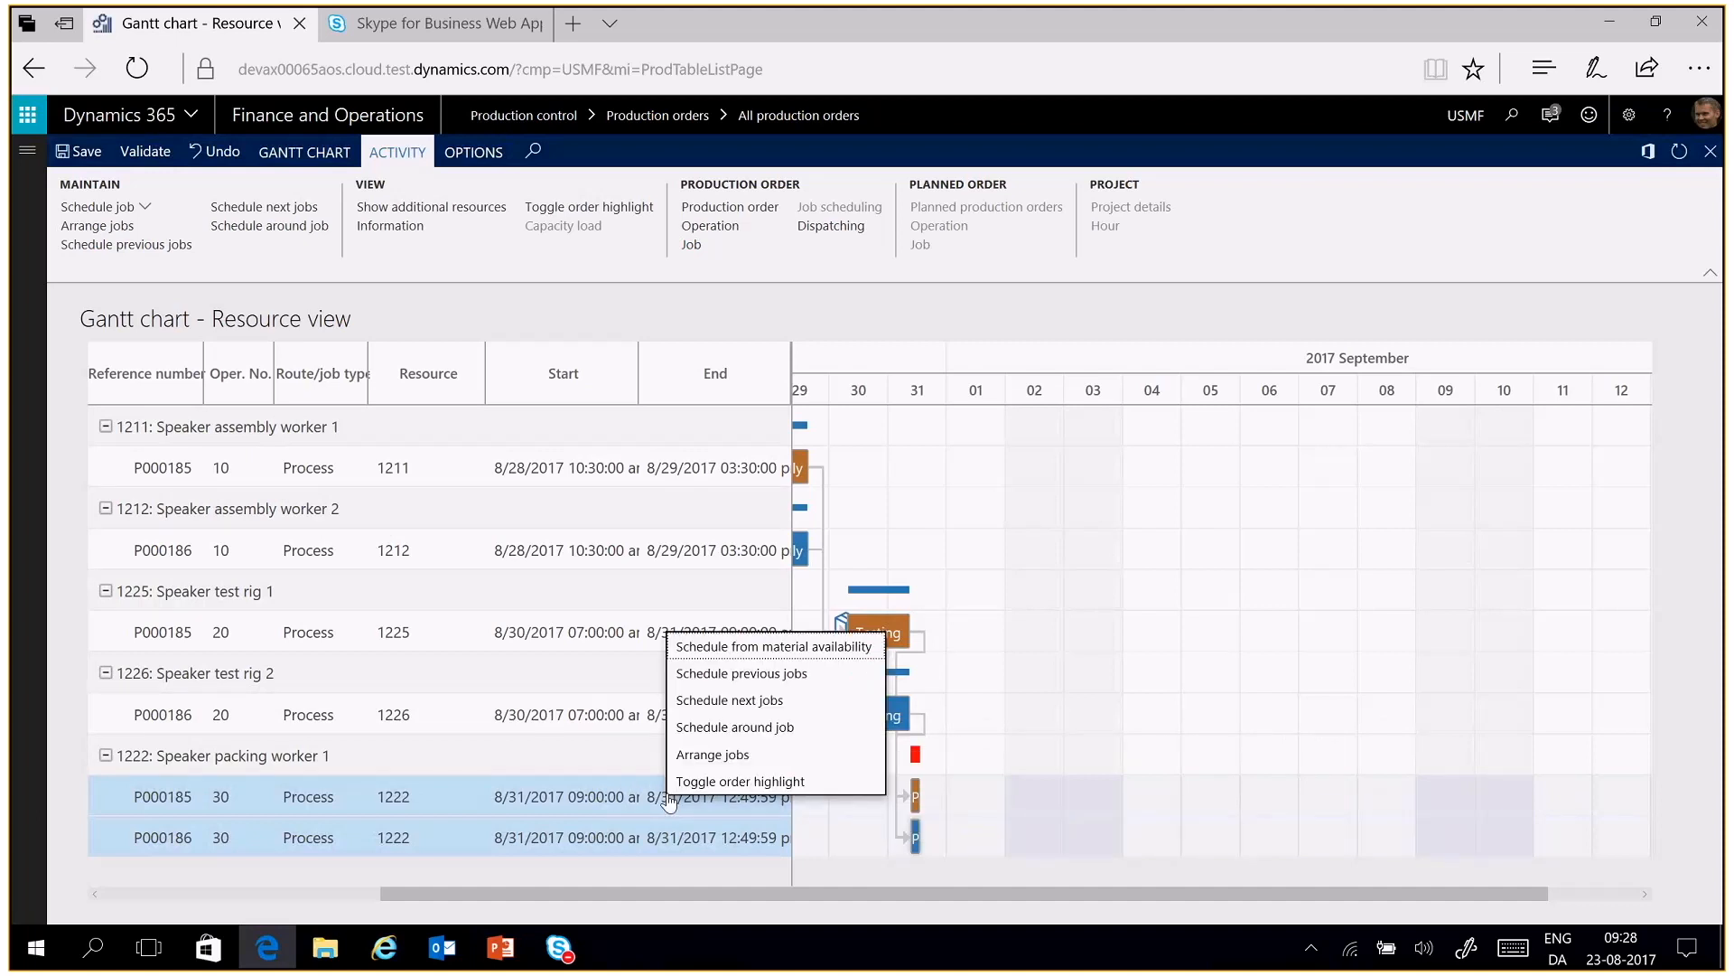
{"action": "left_click", "coordinate": [689, 755]}
{"action": "left_click_drag", "start_coordinate": [701, 900], "coordinate": [459, 899]}
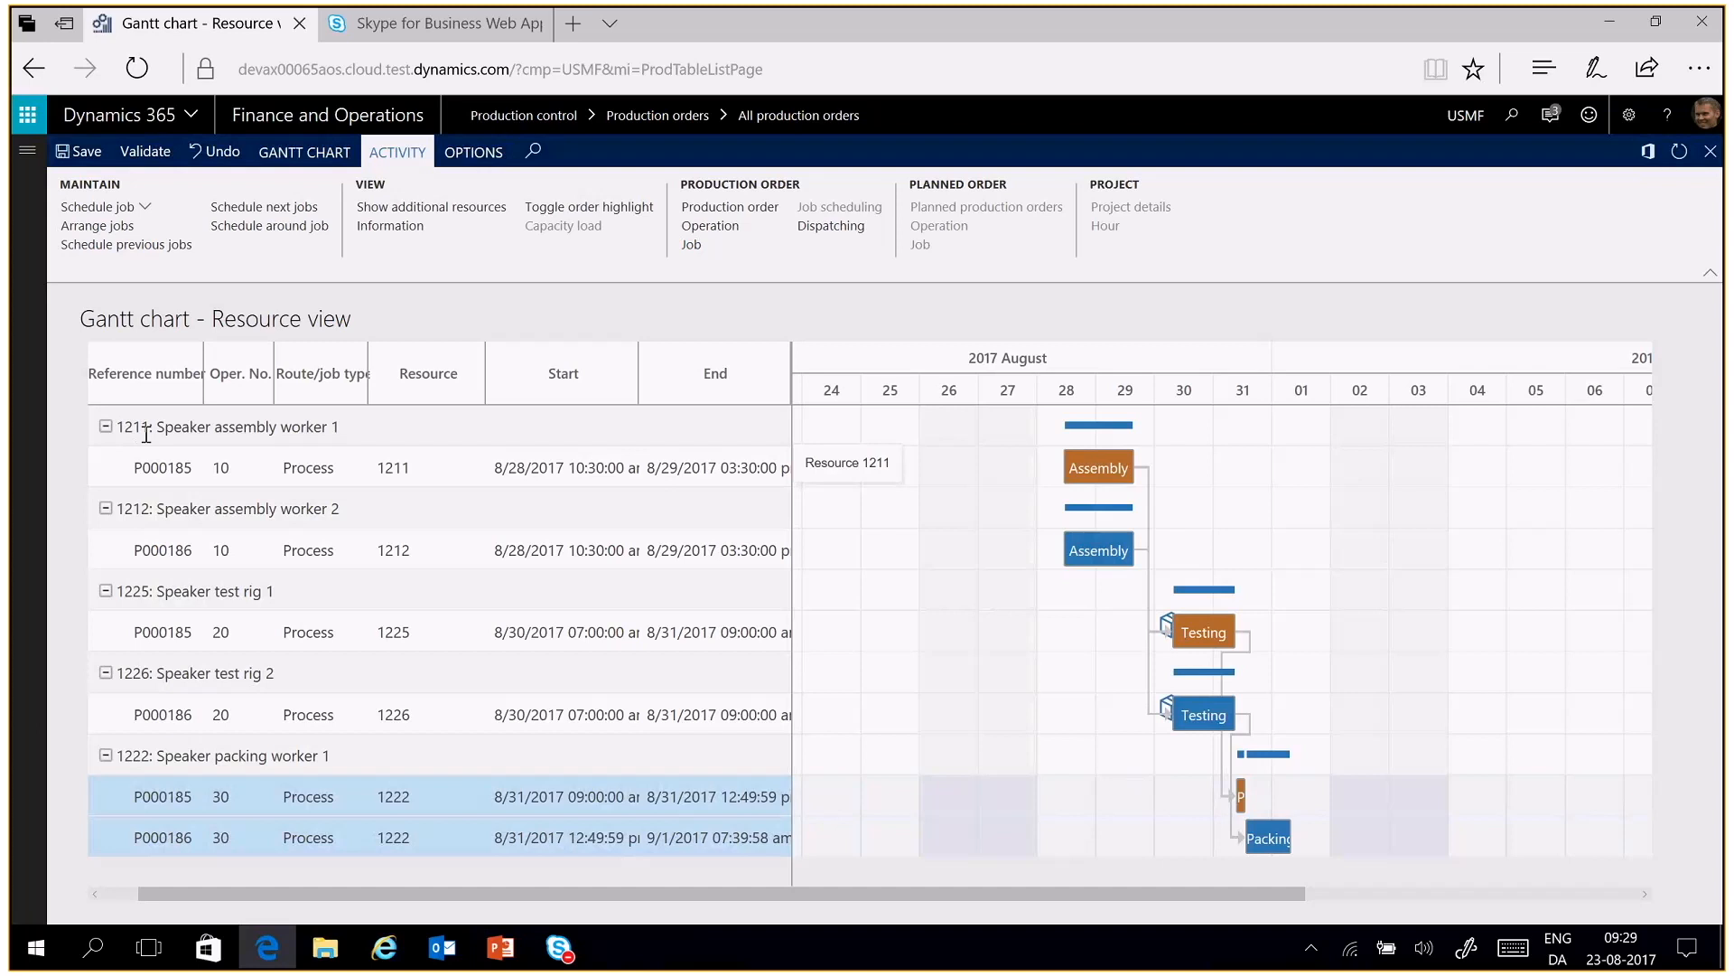
Try moving the Assembly job of order P000185 from resource 1211 to resource 1212, and undo the move
{"action": "left_click", "coordinate": [210, 466]}
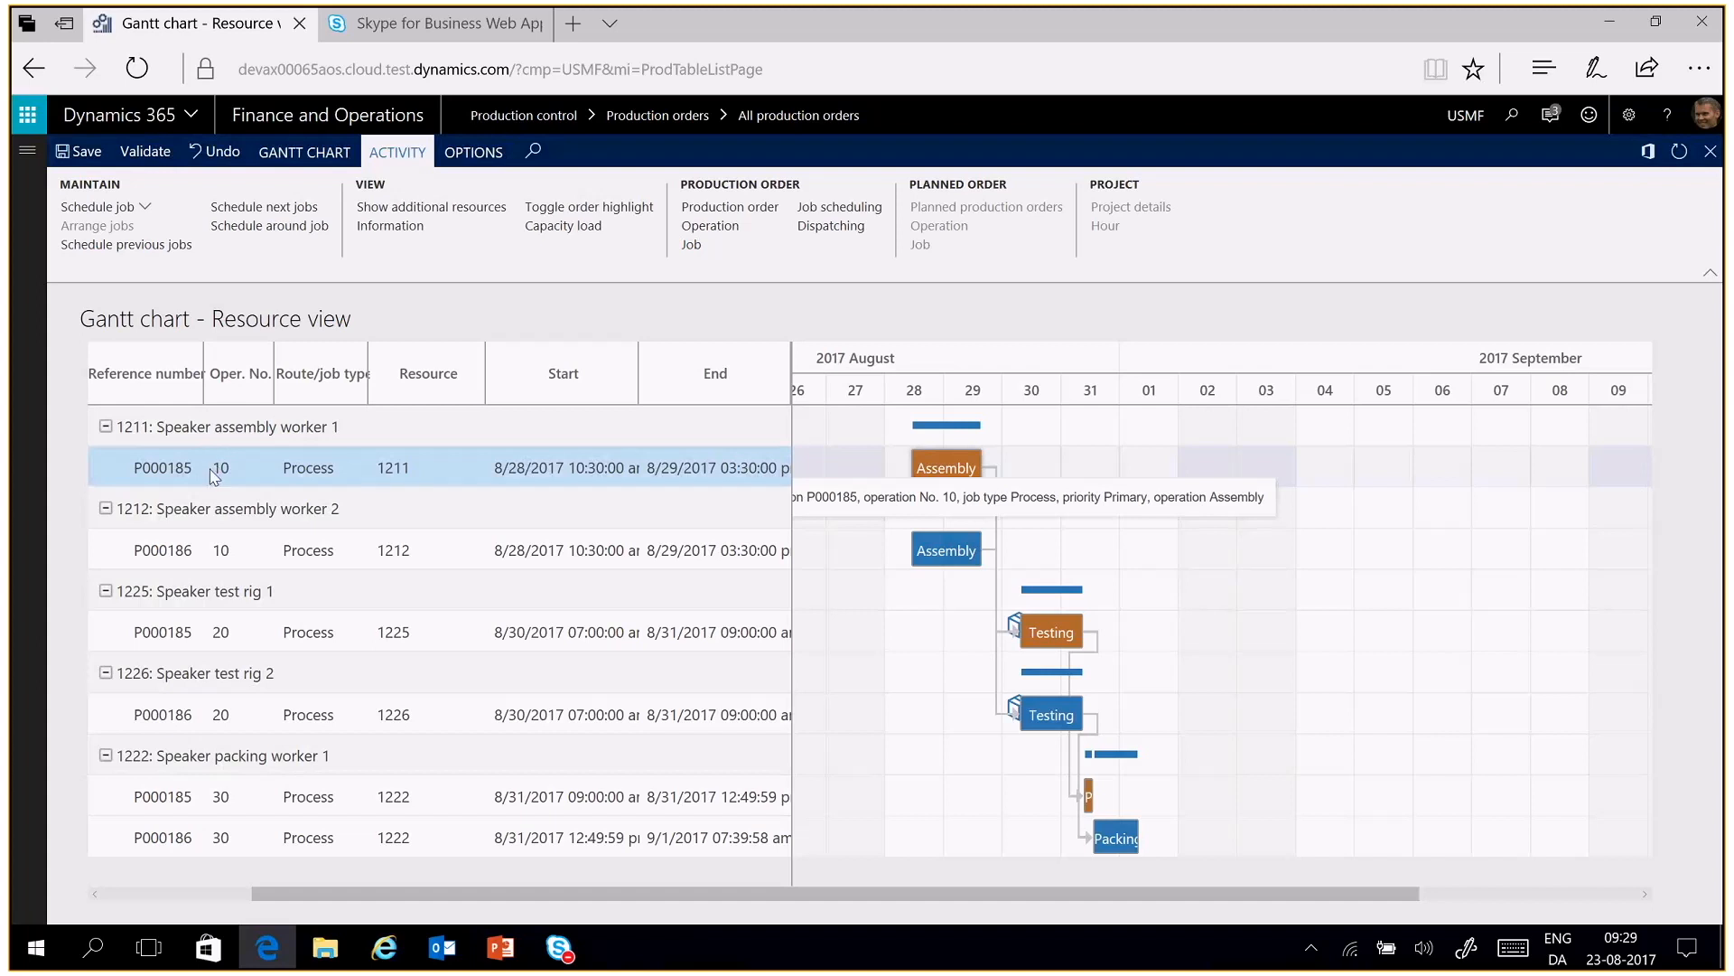
{"action": "left_click_drag", "start_coordinate": [211, 471], "coordinate": [204, 542]}
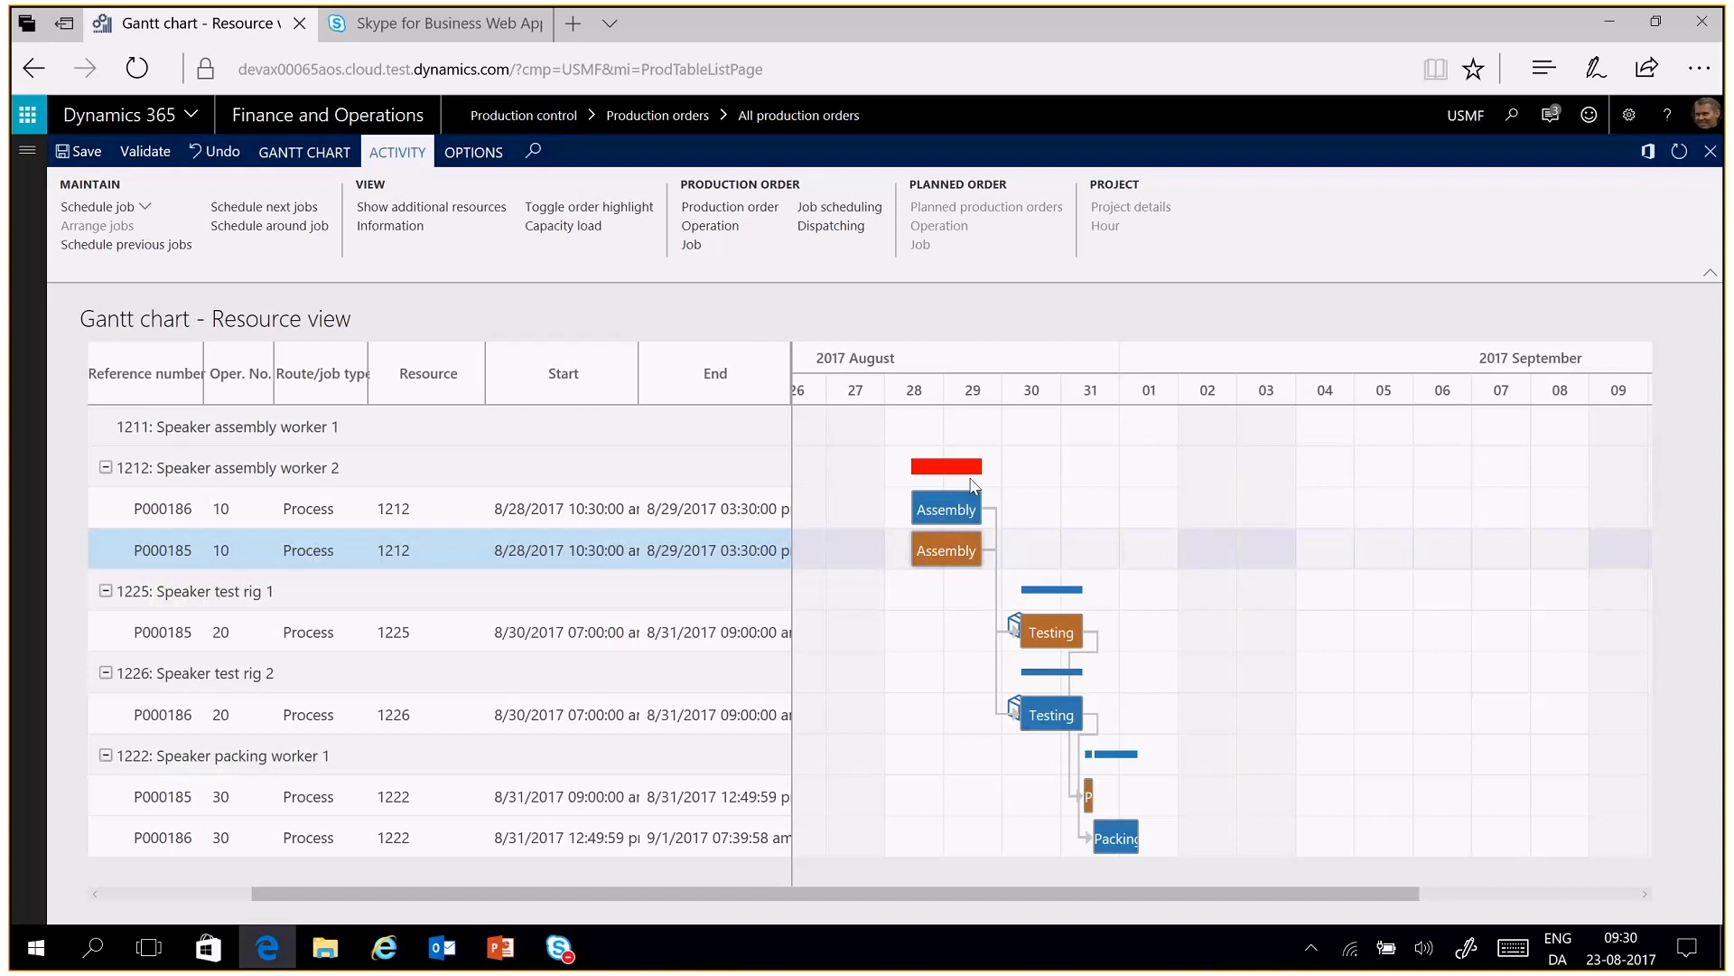
{"action": "left_click", "coordinate": [220, 154]}
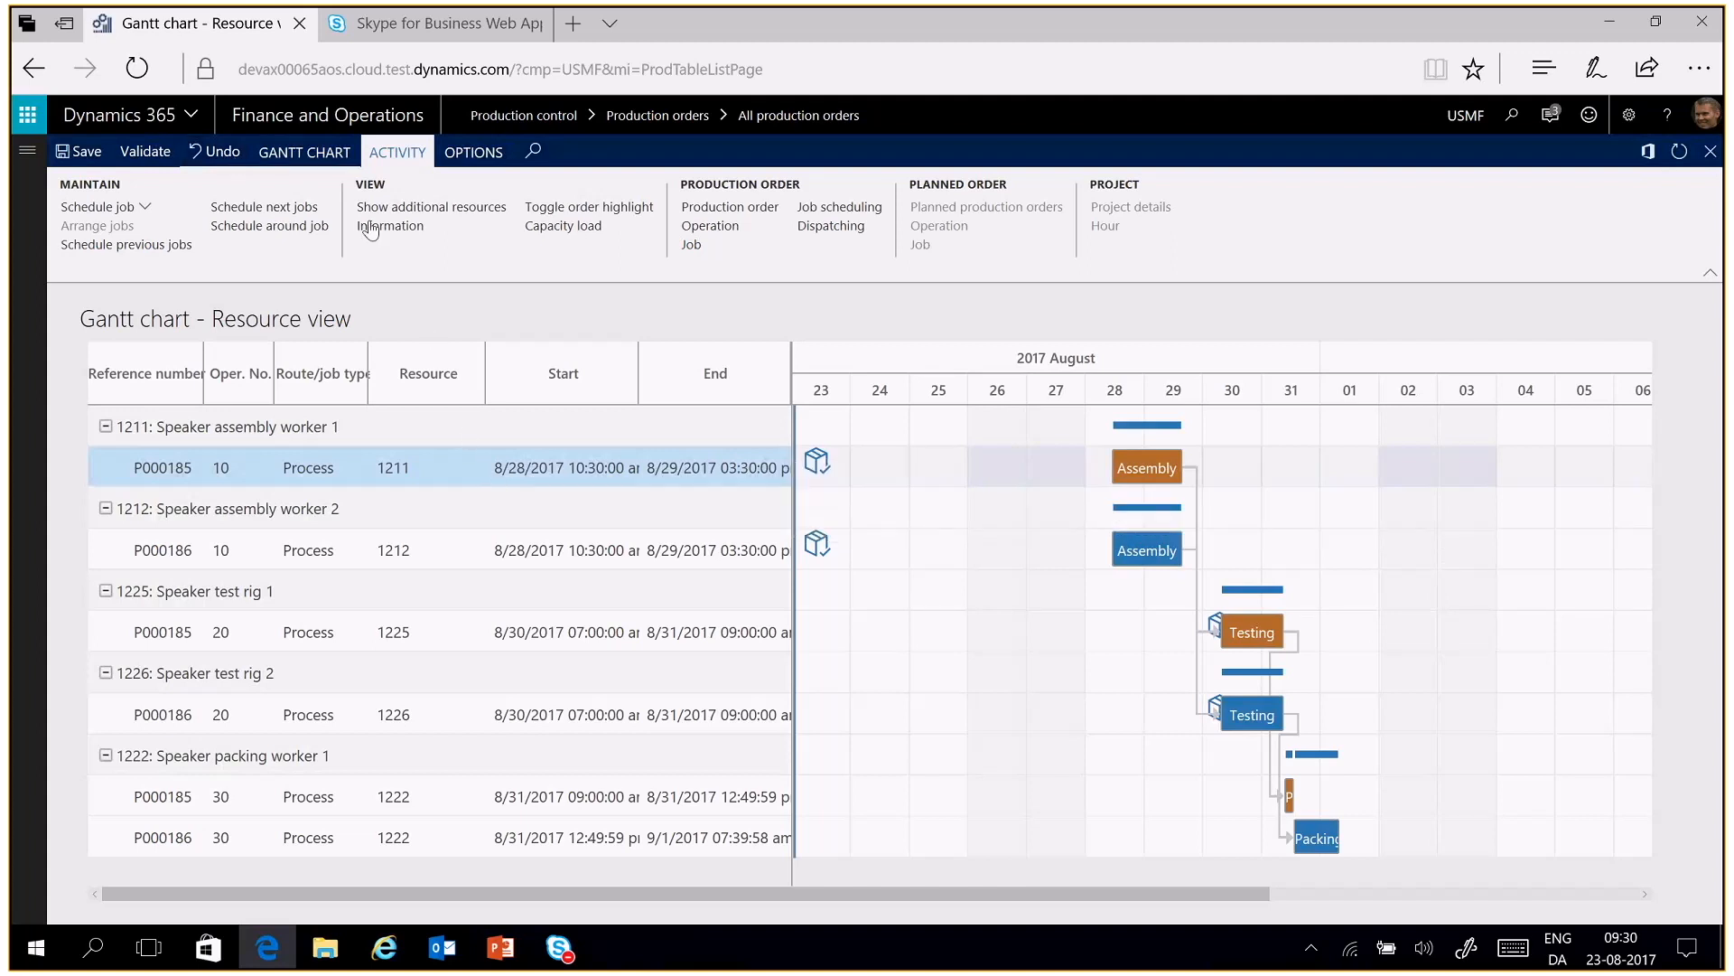
Reschedule the P000185 Assembly job with its resource changed to 1212 through the Schedule job settings, and undo the change
{"action": "left_click", "coordinate": [131, 215]}
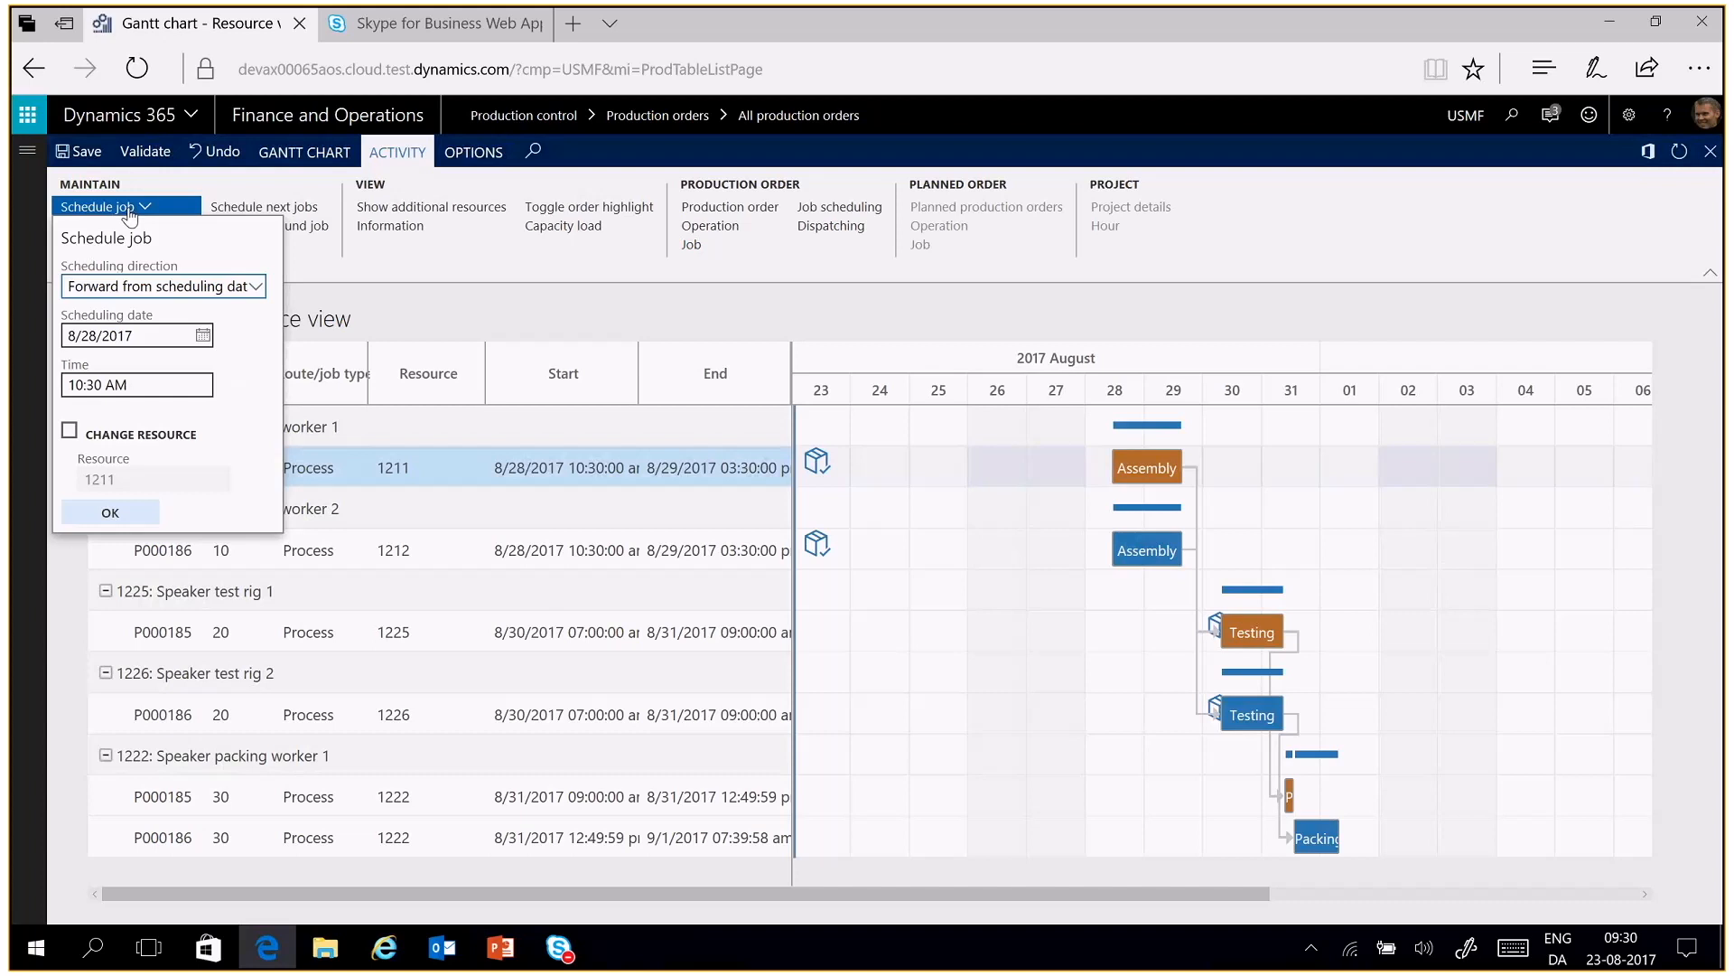
{"action": "left_click", "coordinate": [70, 430]}
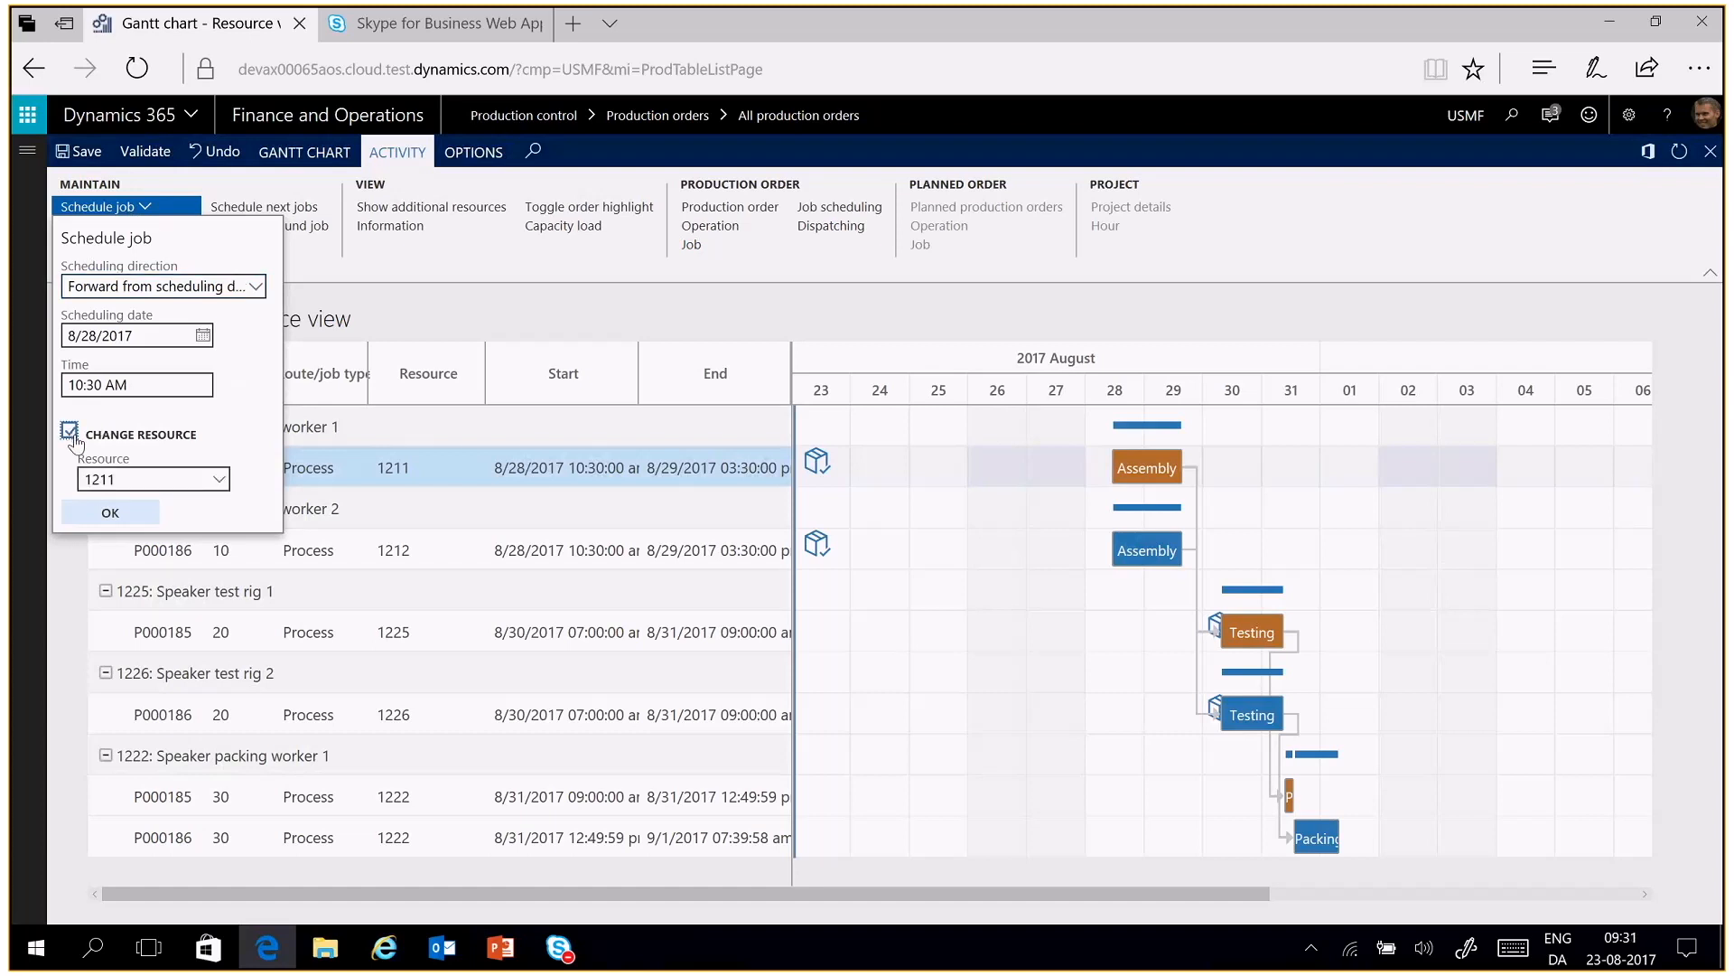
{"action": "left_click", "coordinate": [218, 482]}
{"action": "left_click", "coordinate": [218, 482]}
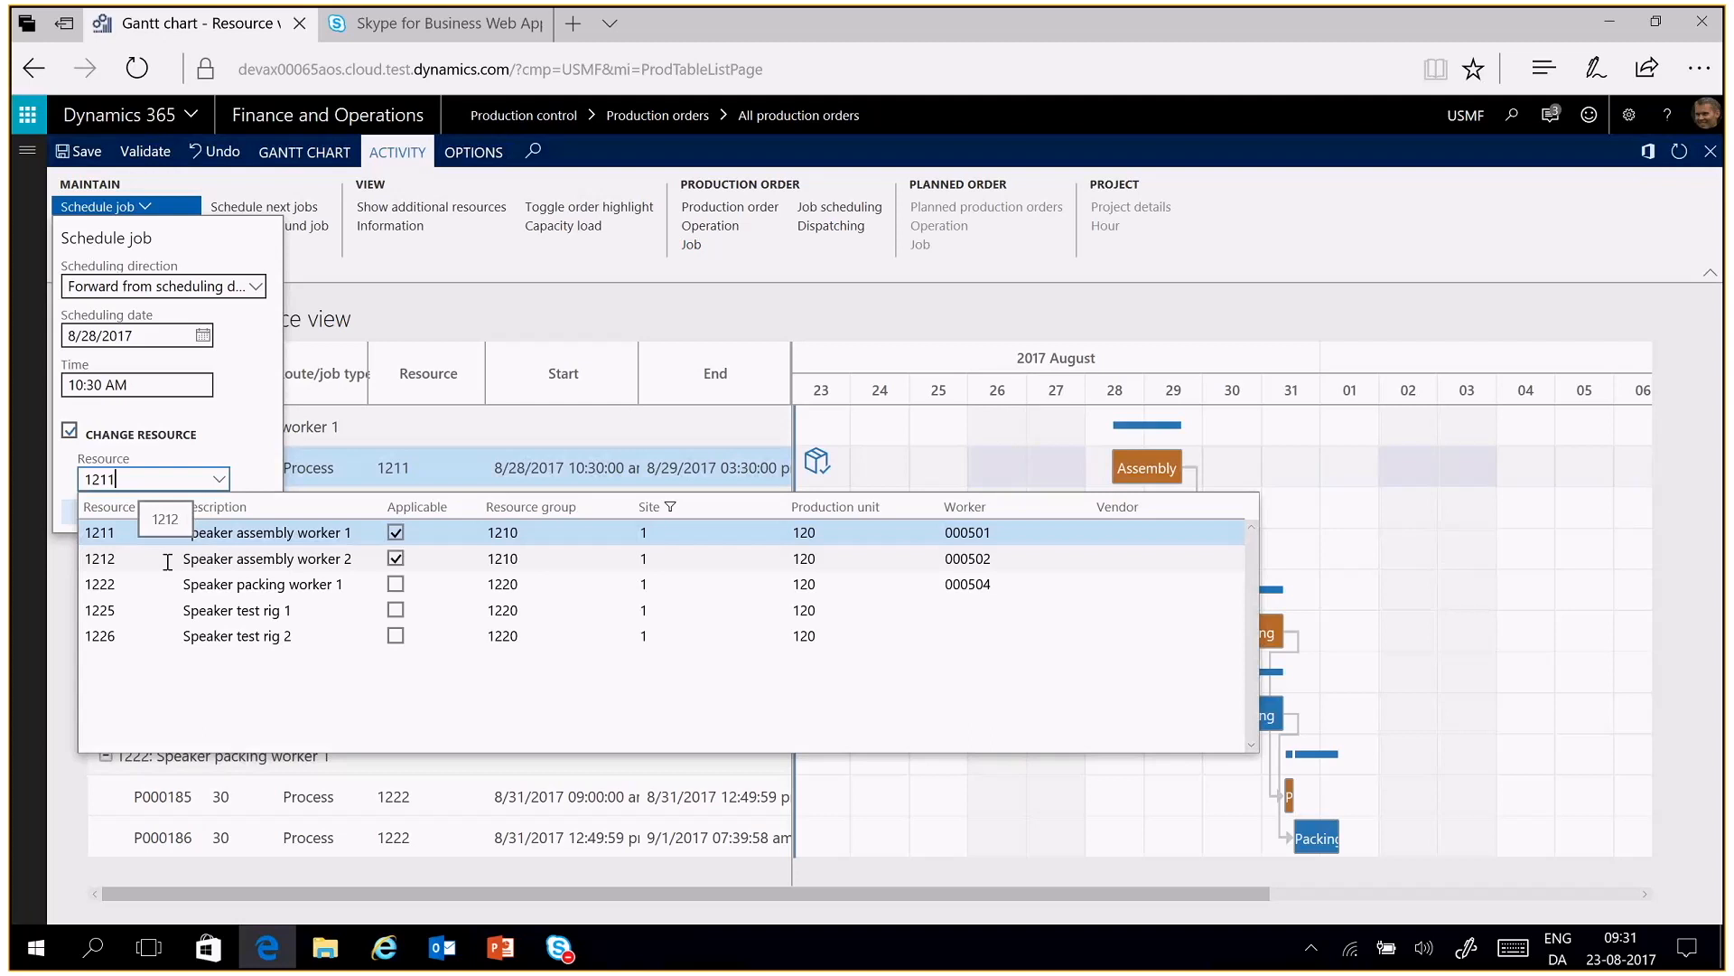
{"action": "left_click", "coordinate": [168, 560]}
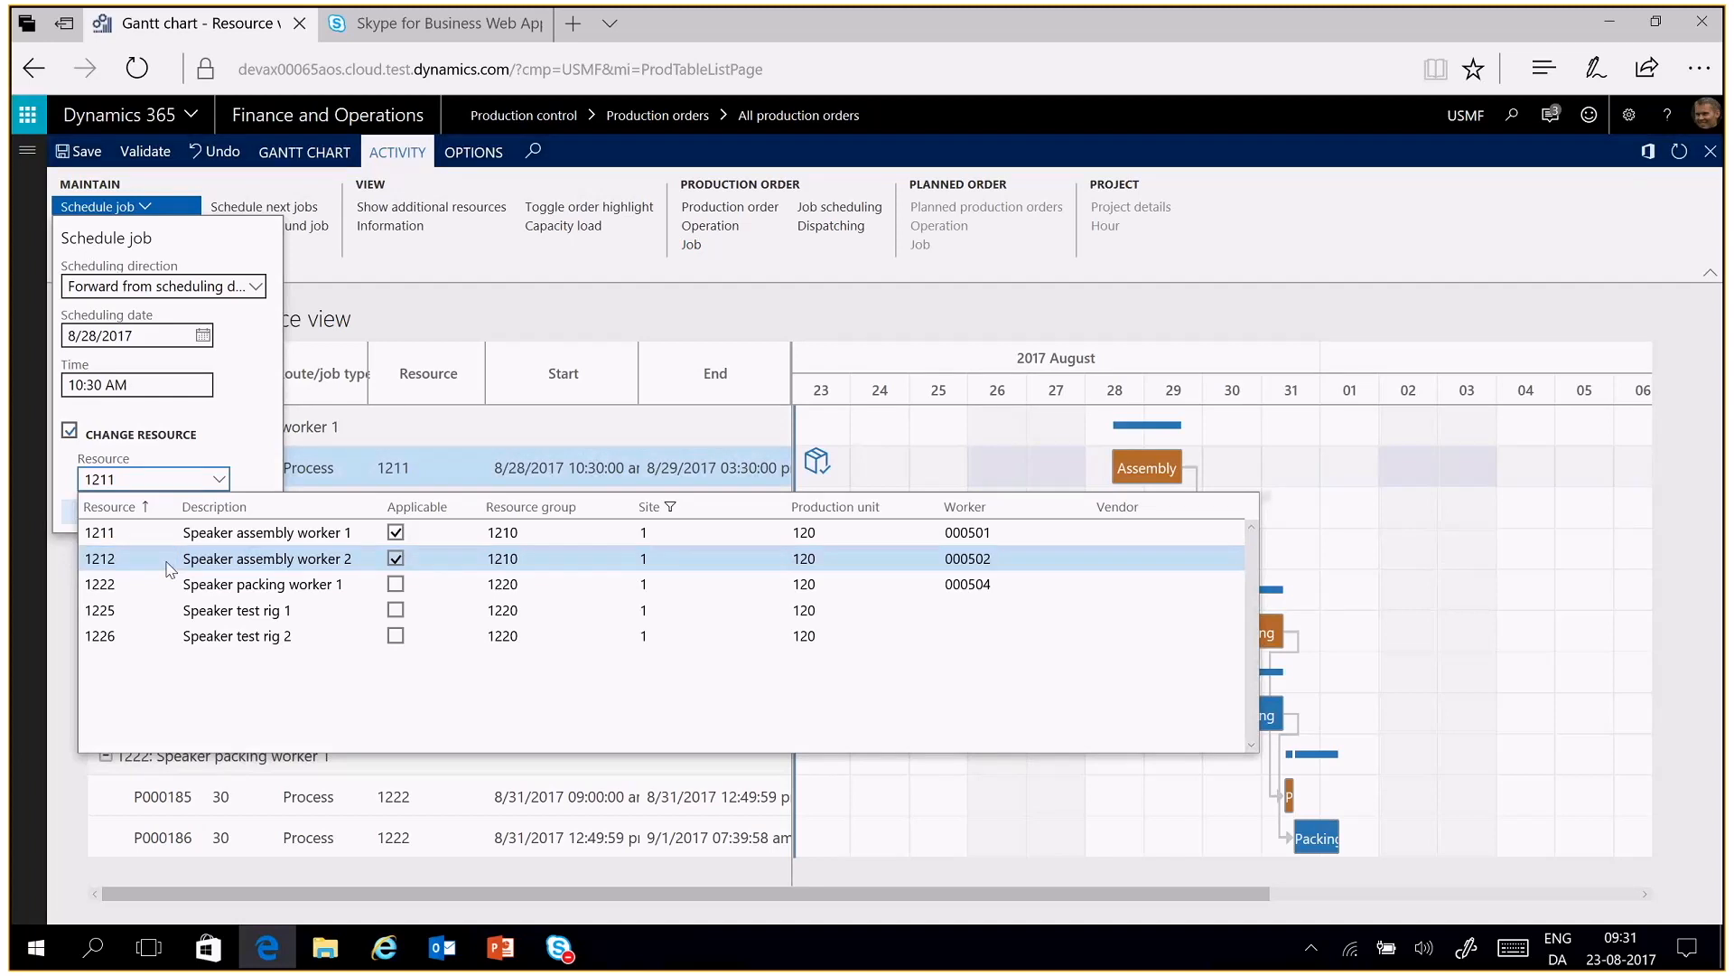
{"action": "left_click", "coordinate": [110, 513]}
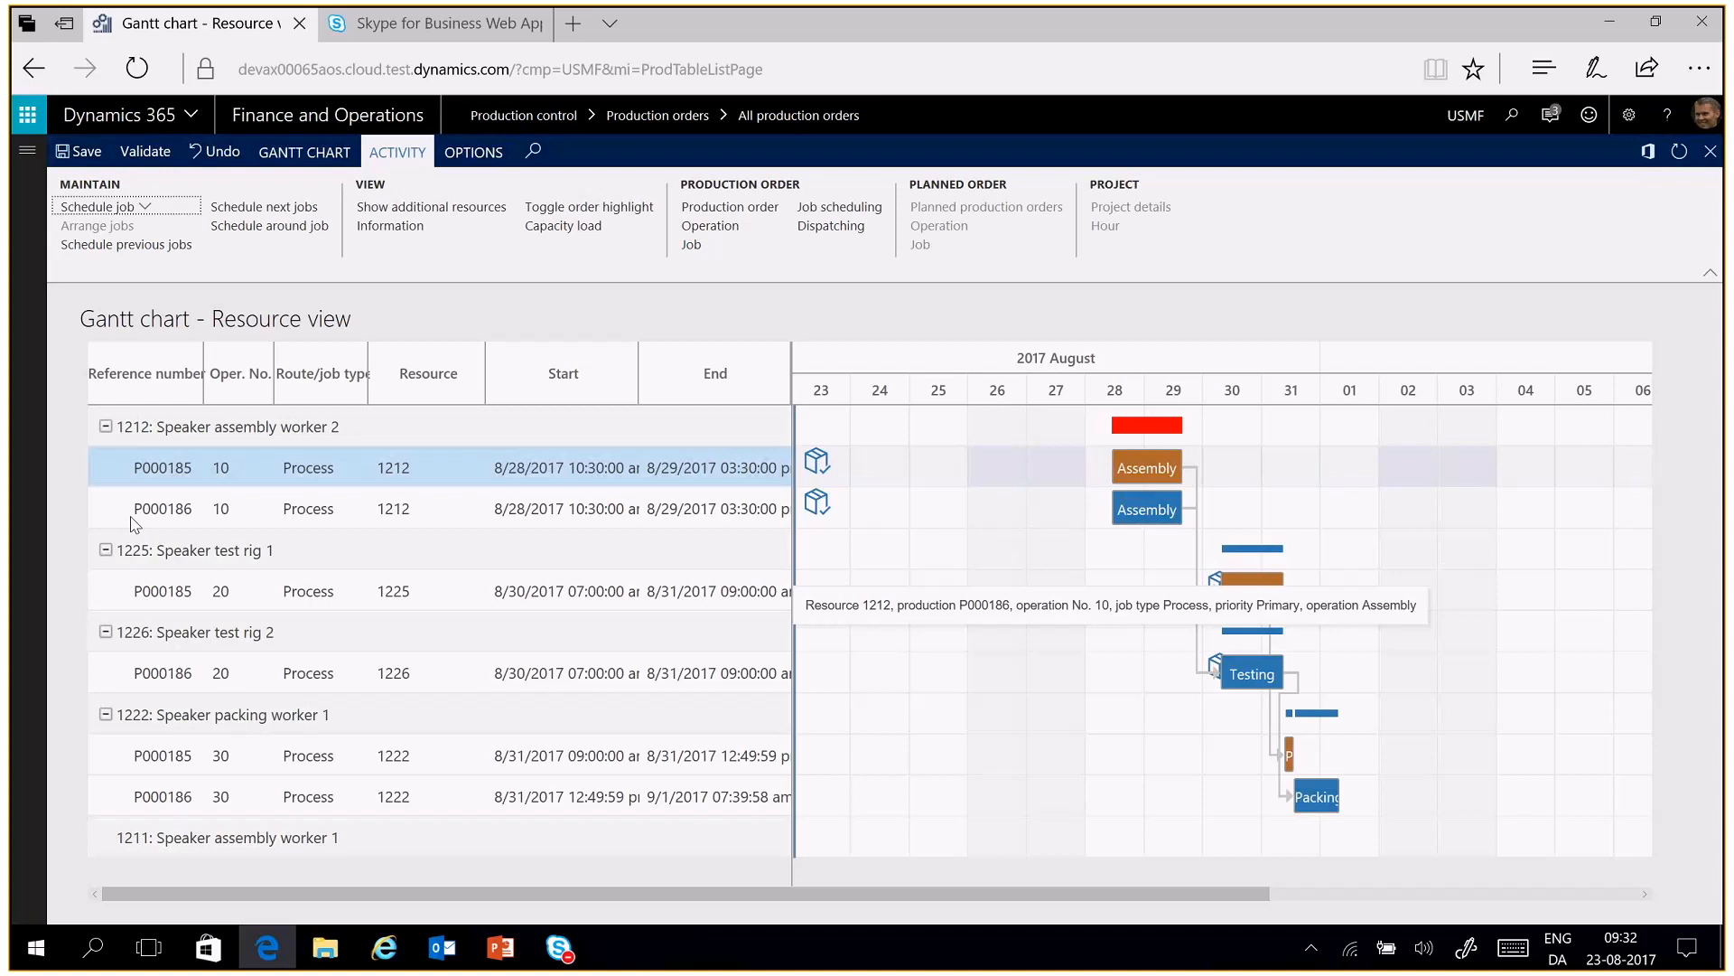
{"action": "left_click", "coordinate": [223, 159]}
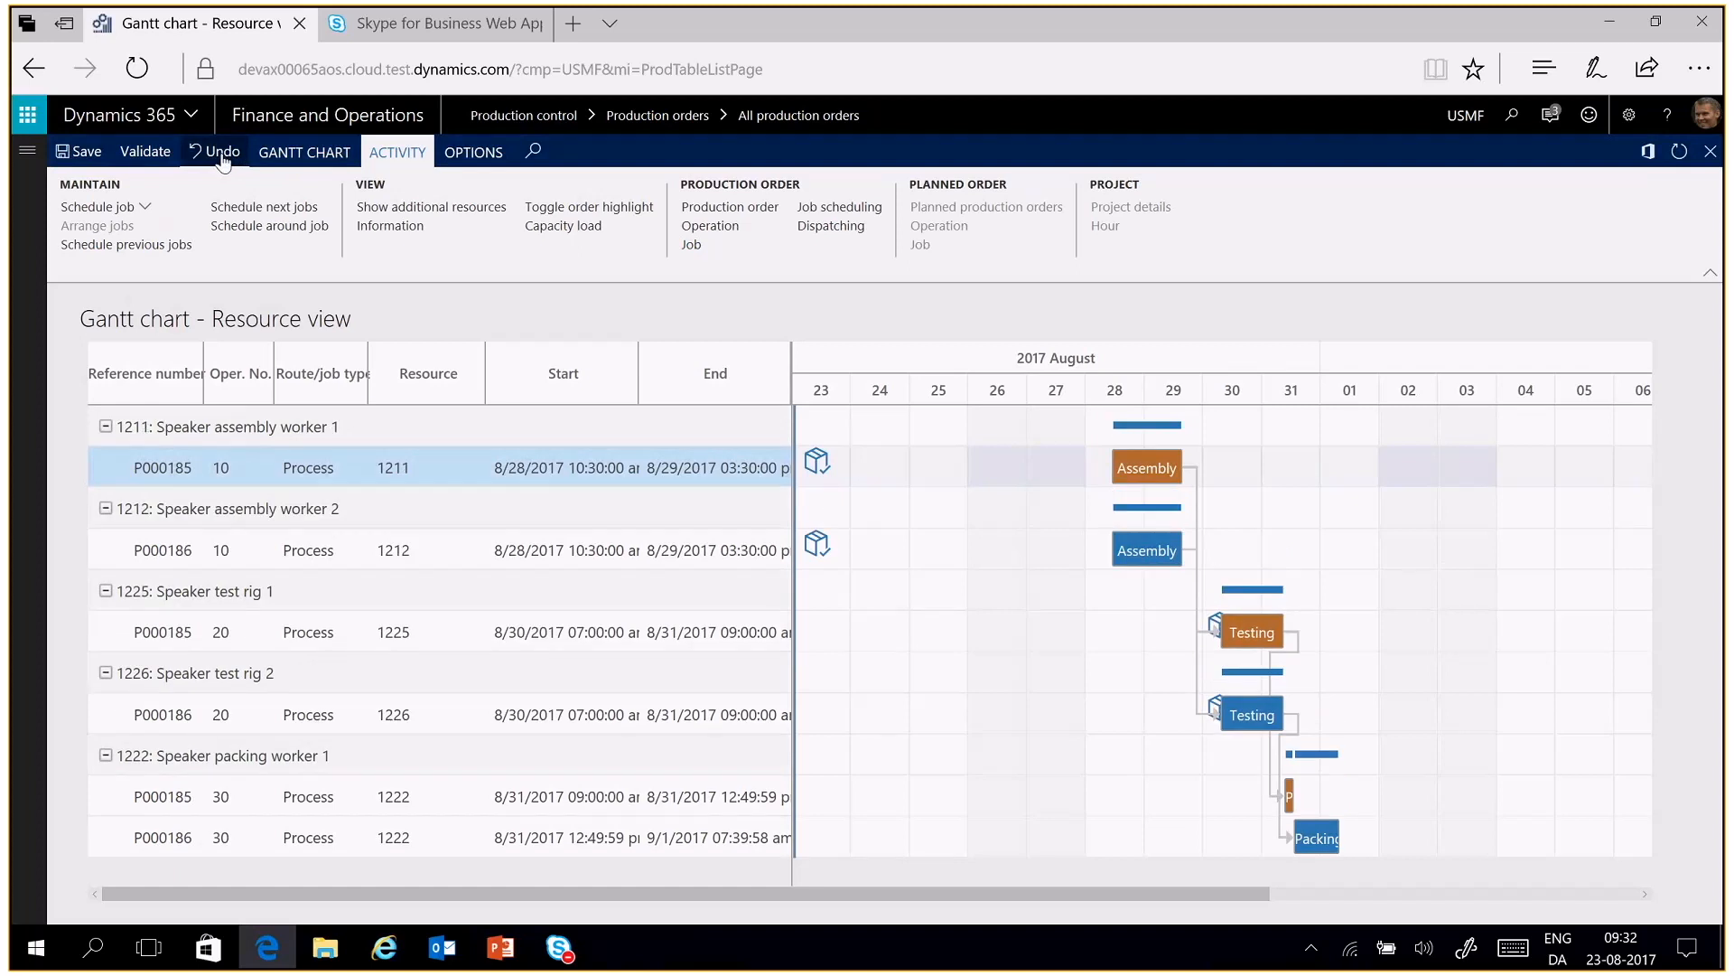
Add the additional resource 1214, Speaker assembly worker 4, to the Gantt chart
{"action": "left_click", "coordinate": [432, 208]}
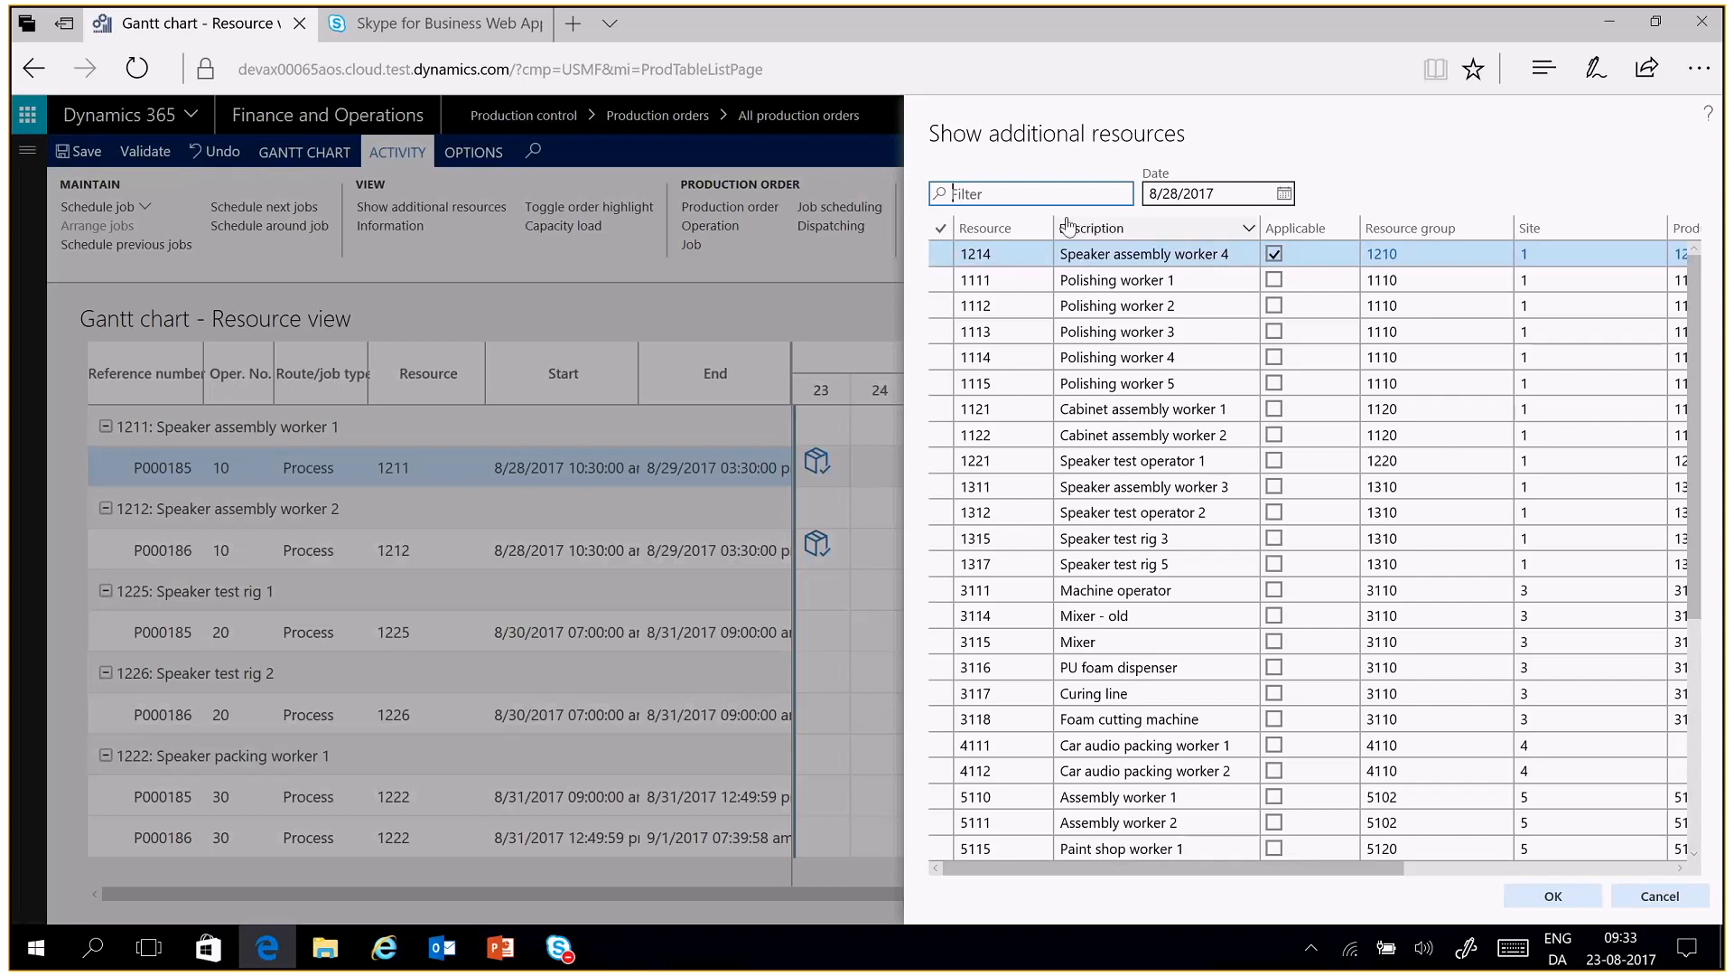
{"action": "left_click", "coordinate": [943, 259]}
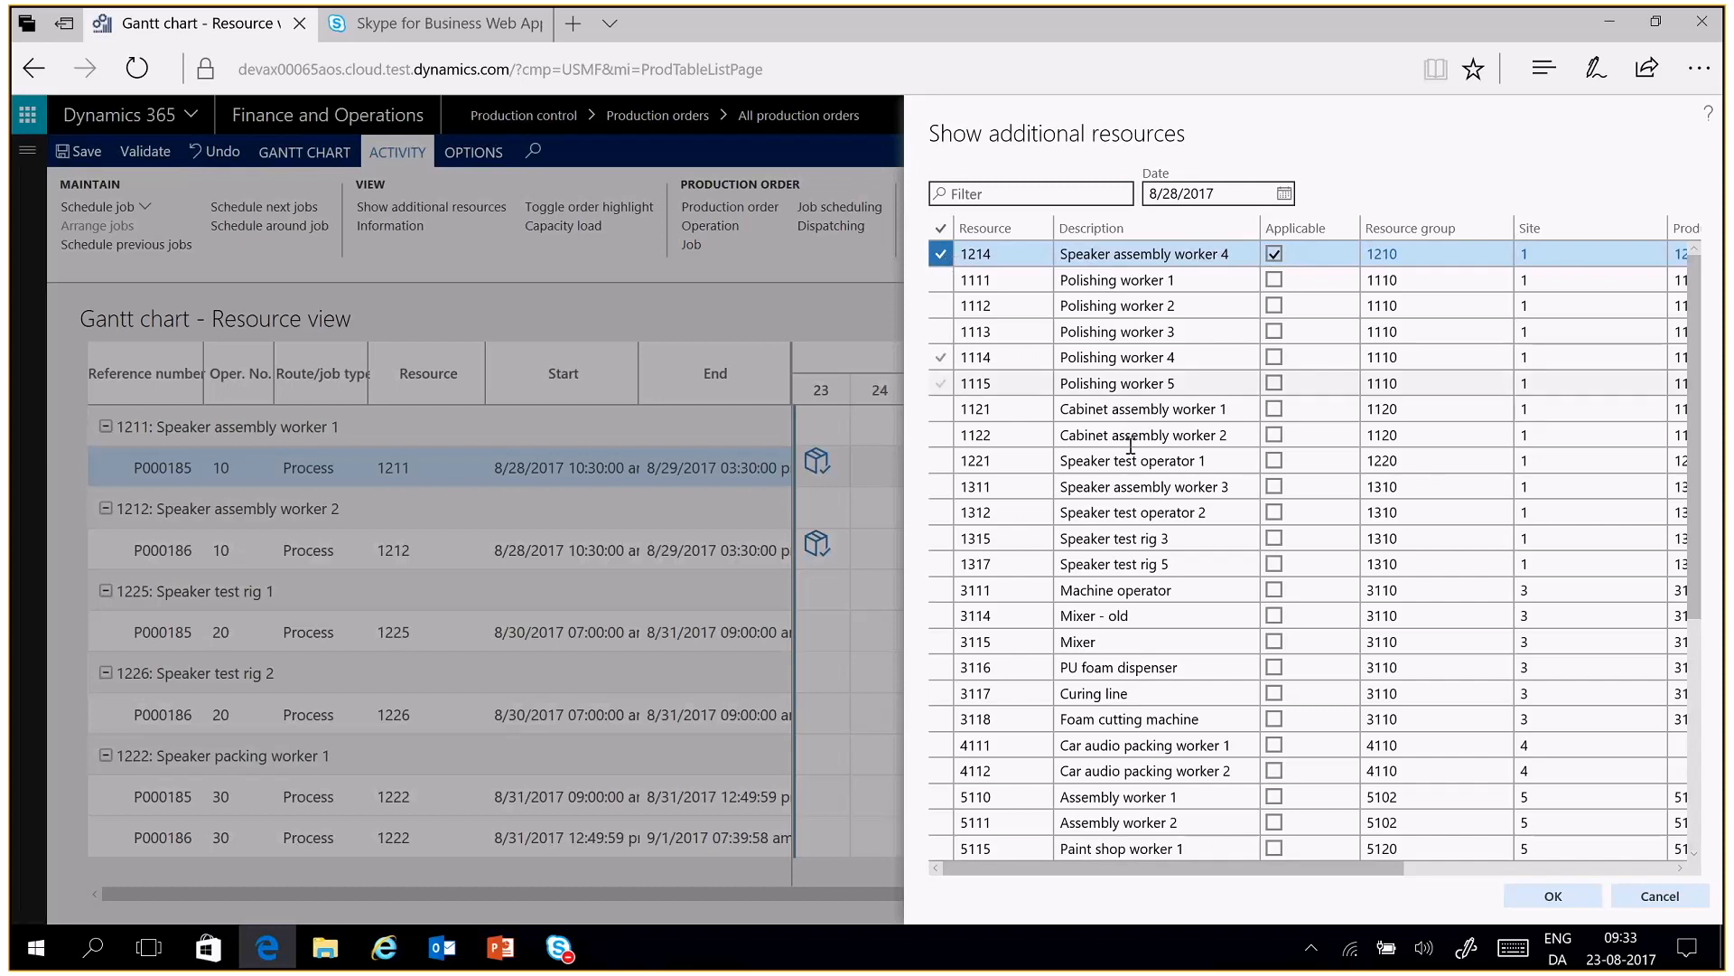
{"action": "left_click", "coordinate": [1554, 899]}
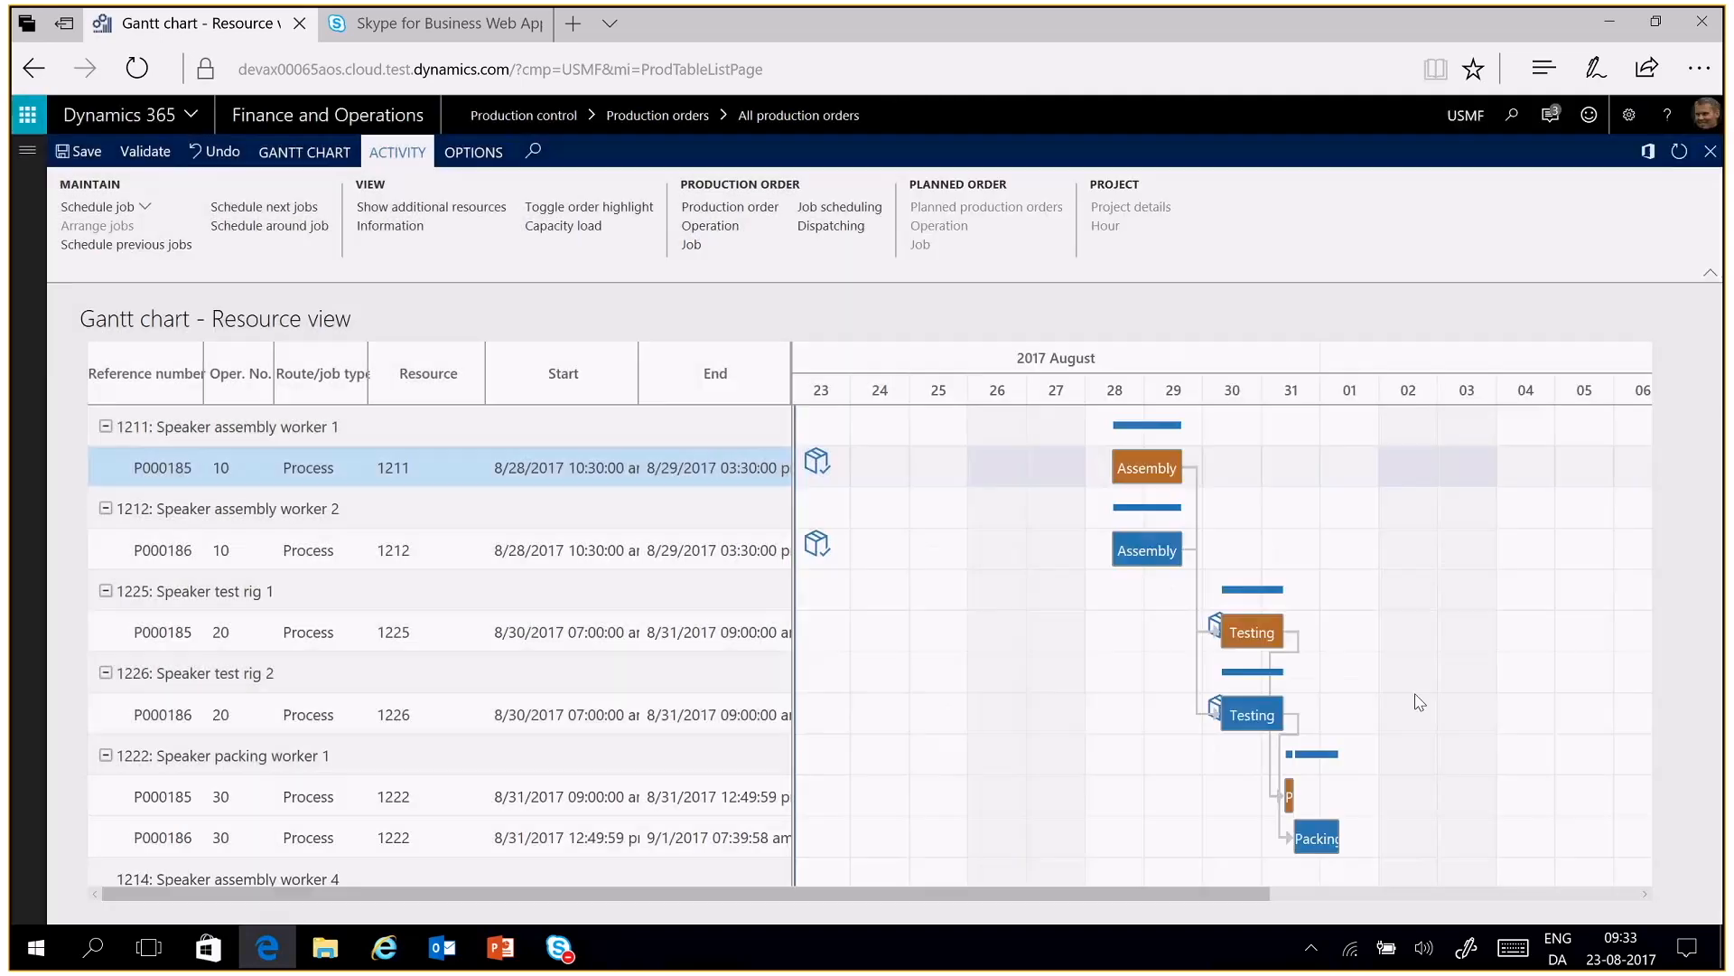
Reassign the Assembly job of order P000185 from resource 1211 to resource 1214
{"action": "left_click", "coordinate": [158, 872]}
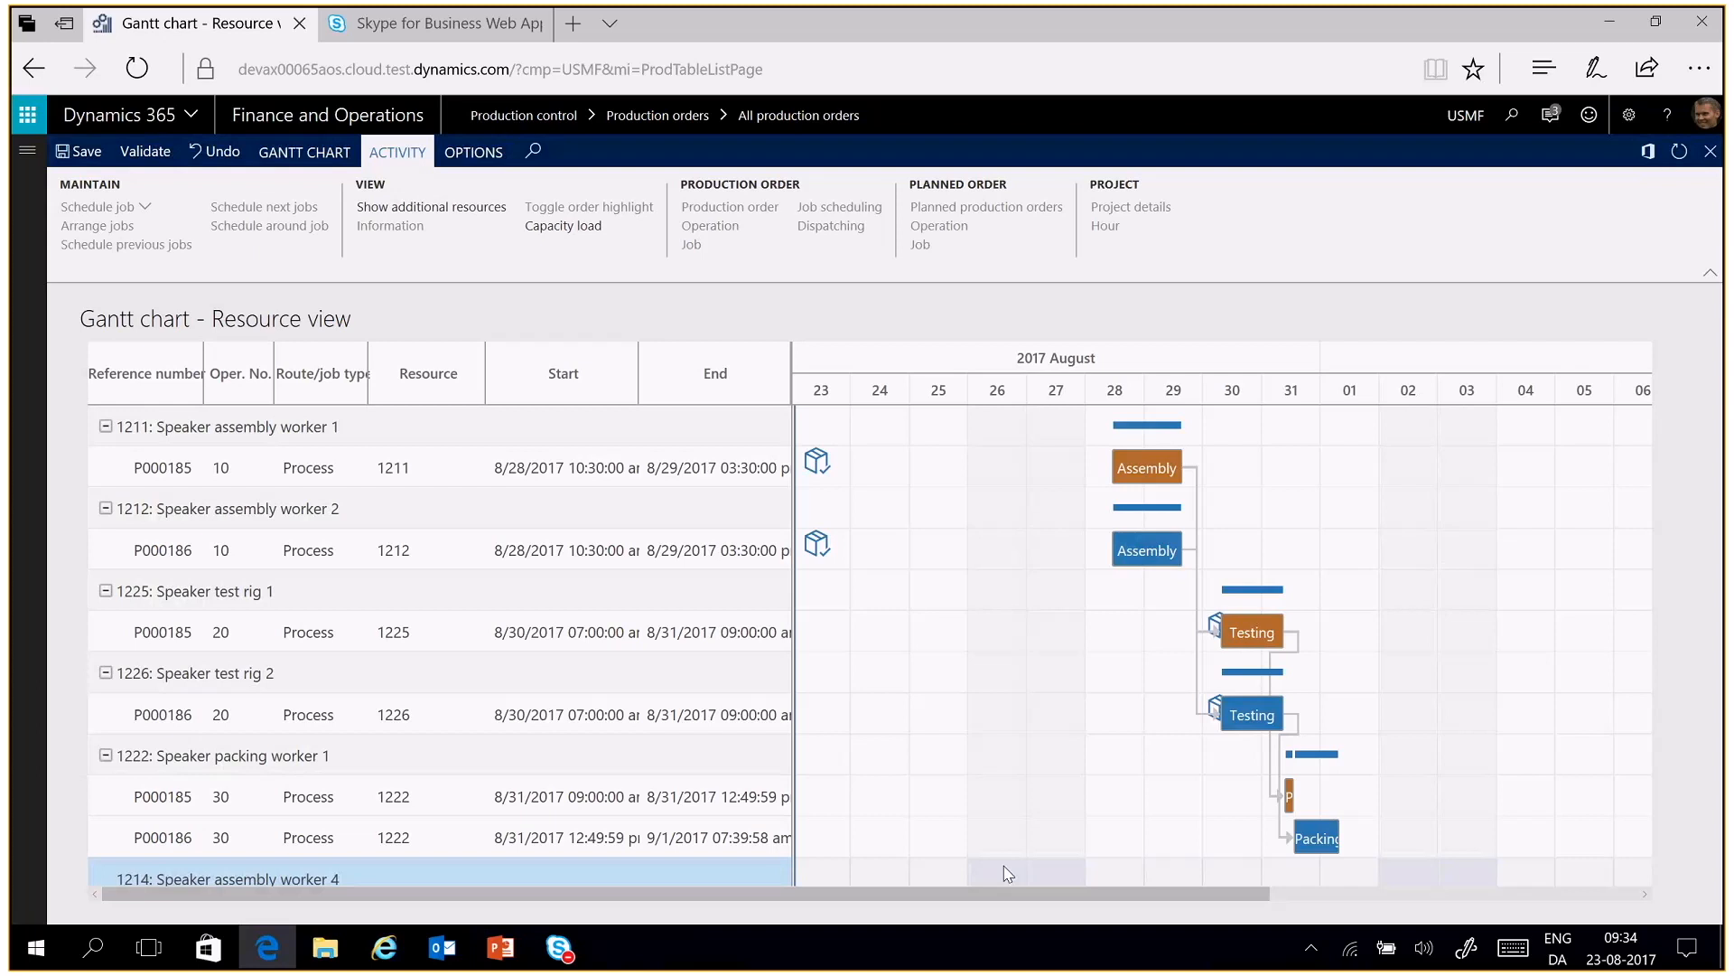
{"action": "left_click", "coordinate": [456, 466]}
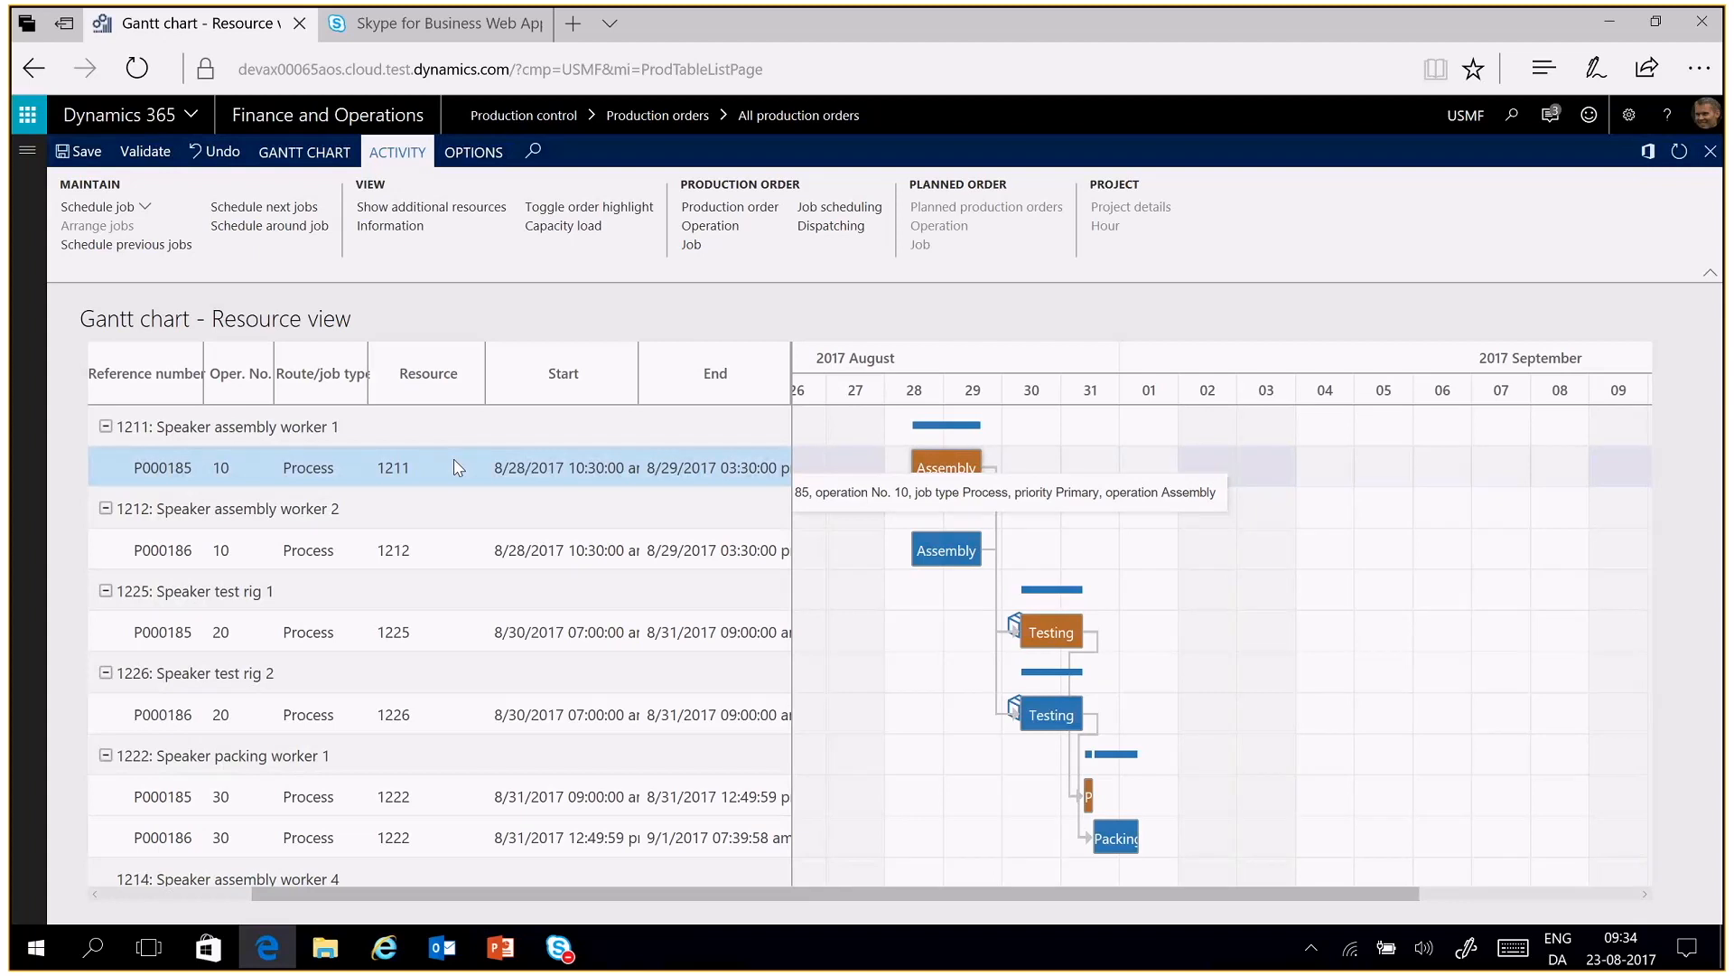
{"action": "left_click_drag", "start_coordinate": [457, 467], "coordinate": [437, 883]}
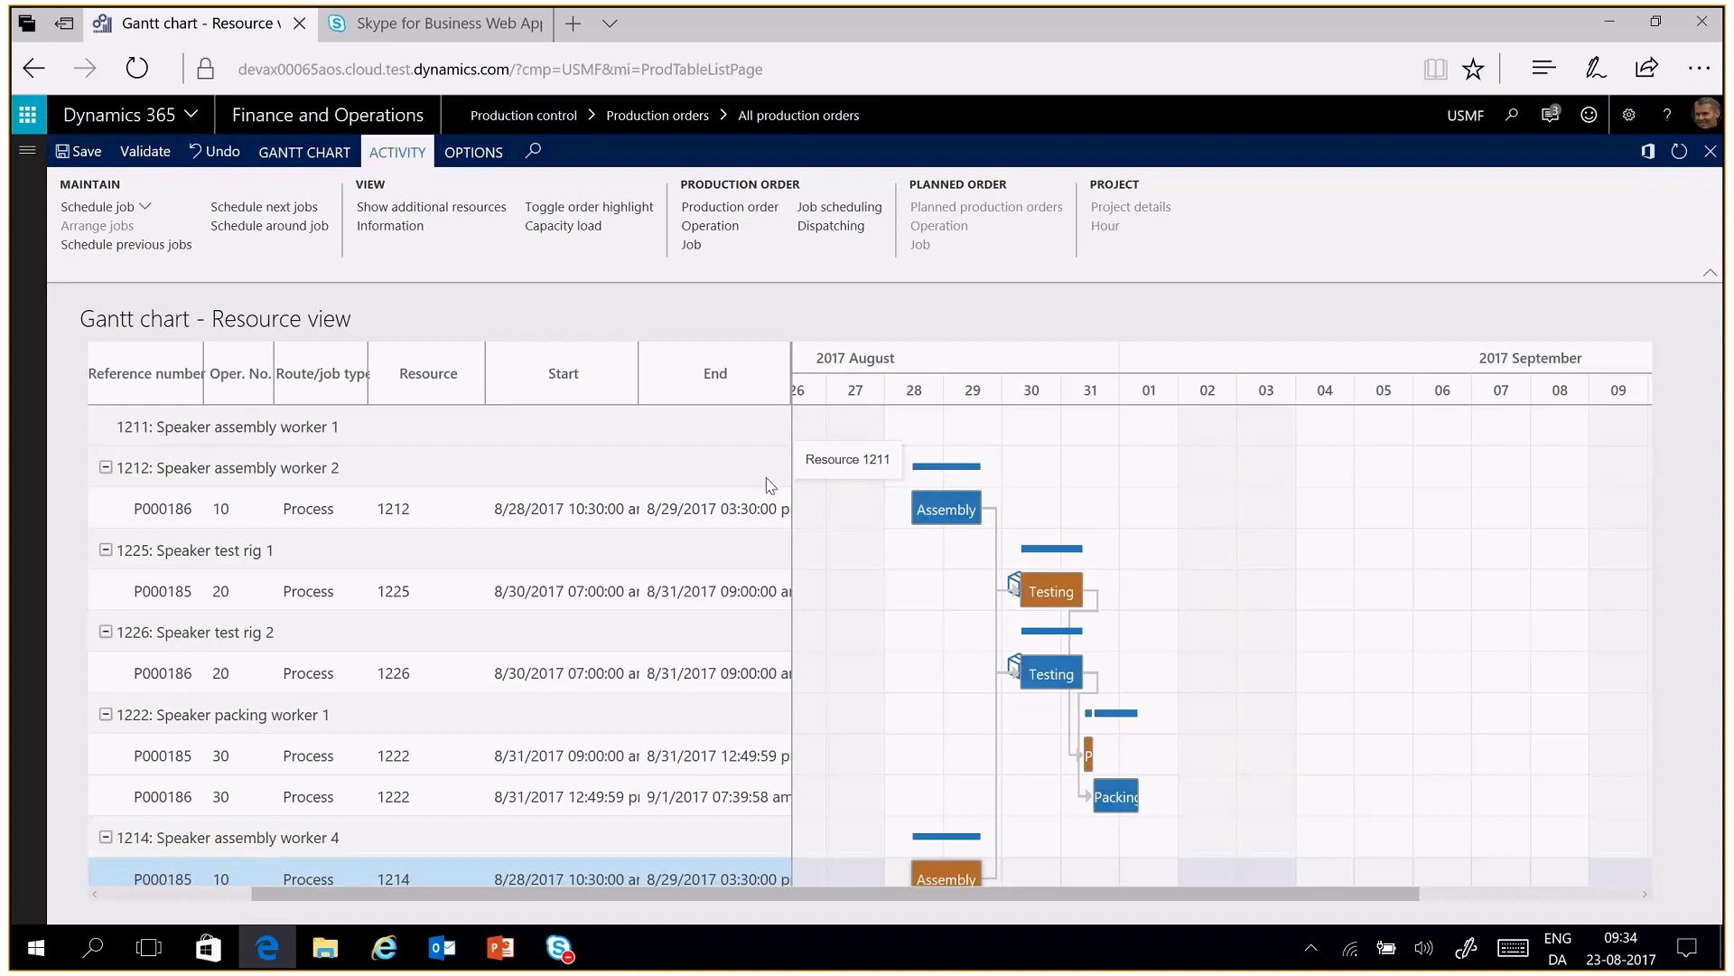
Turn the order highlight off and back on for the P000185 Testing job on resource 1225
{"action": "mouse_move", "coordinate": [930, 506]}
{"action": "mouse_move", "coordinate": [1084, 593]}
{"action": "right_click", "coordinate": [723, 589]}
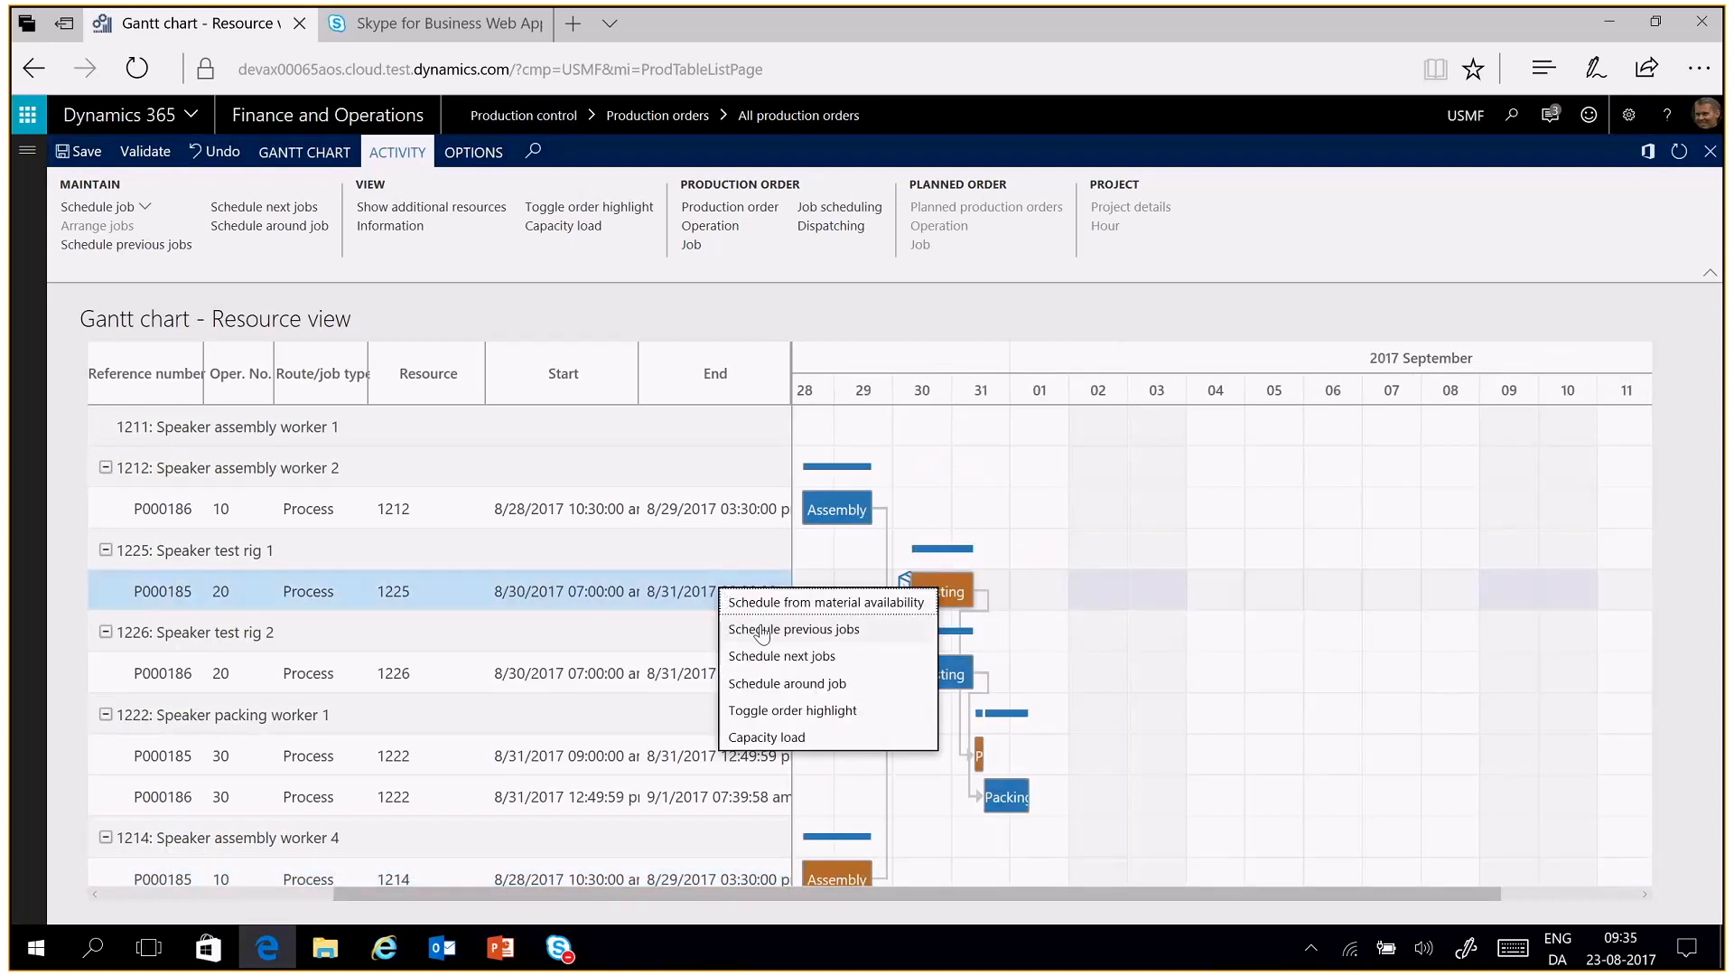
{"action": "left_click", "coordinate": [833, 712]}
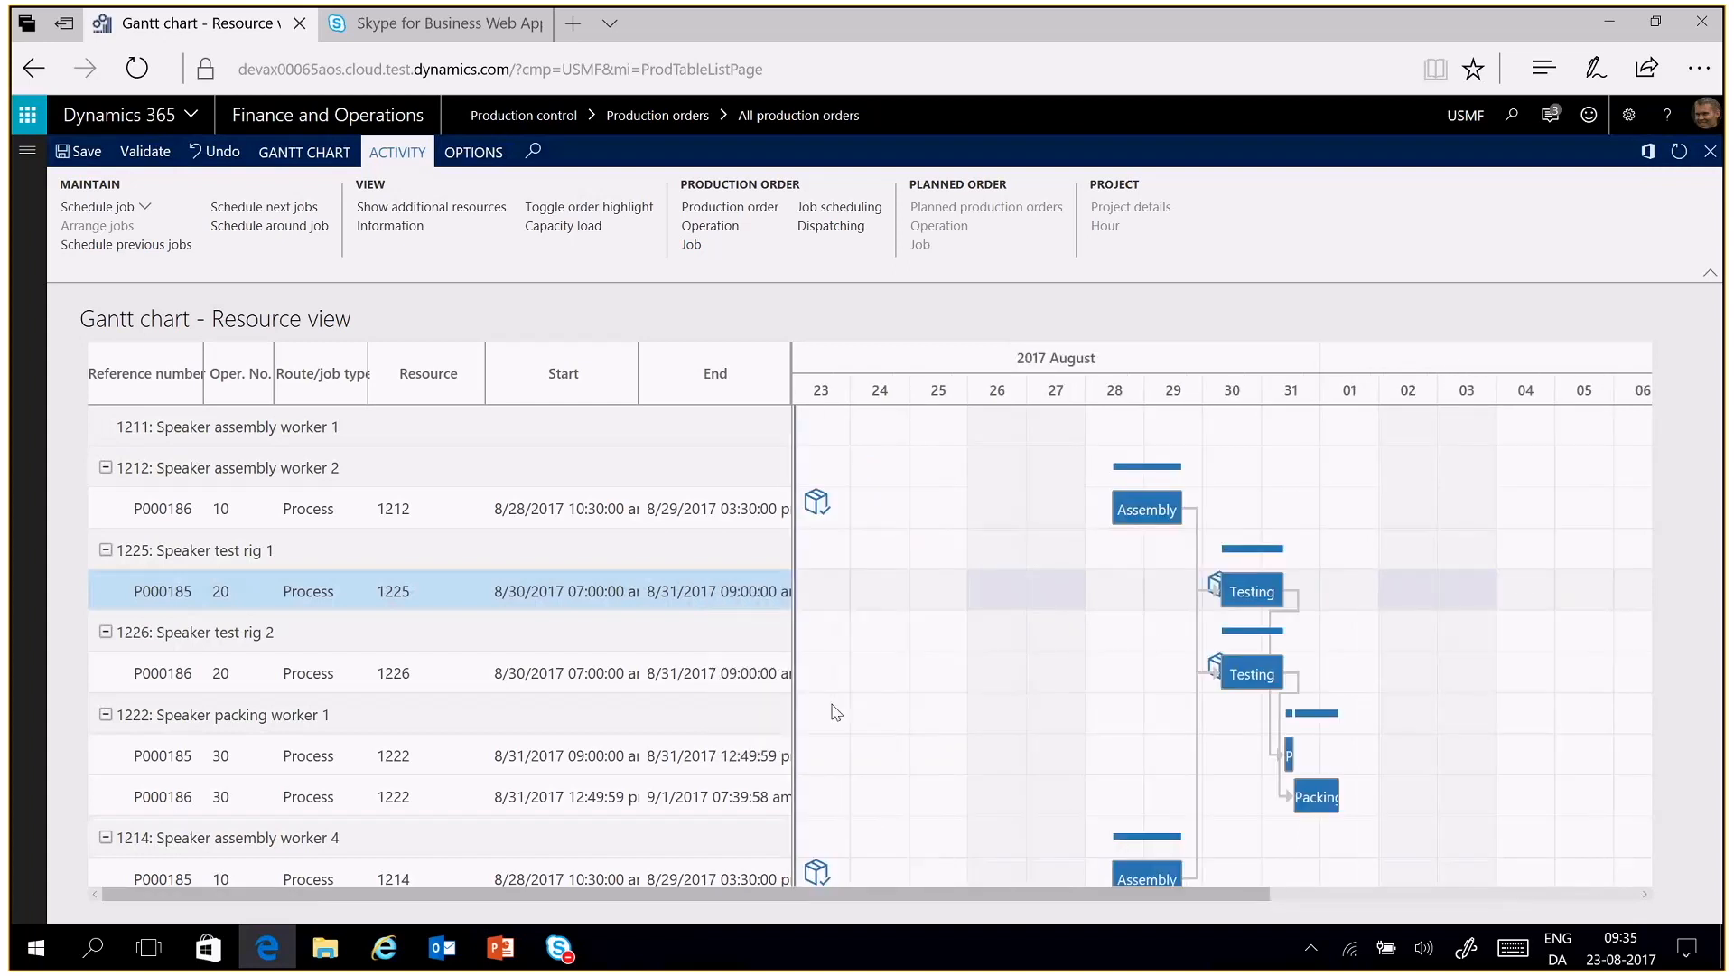
{"action": "mouse_move", "coordinate": [1242, 587]}
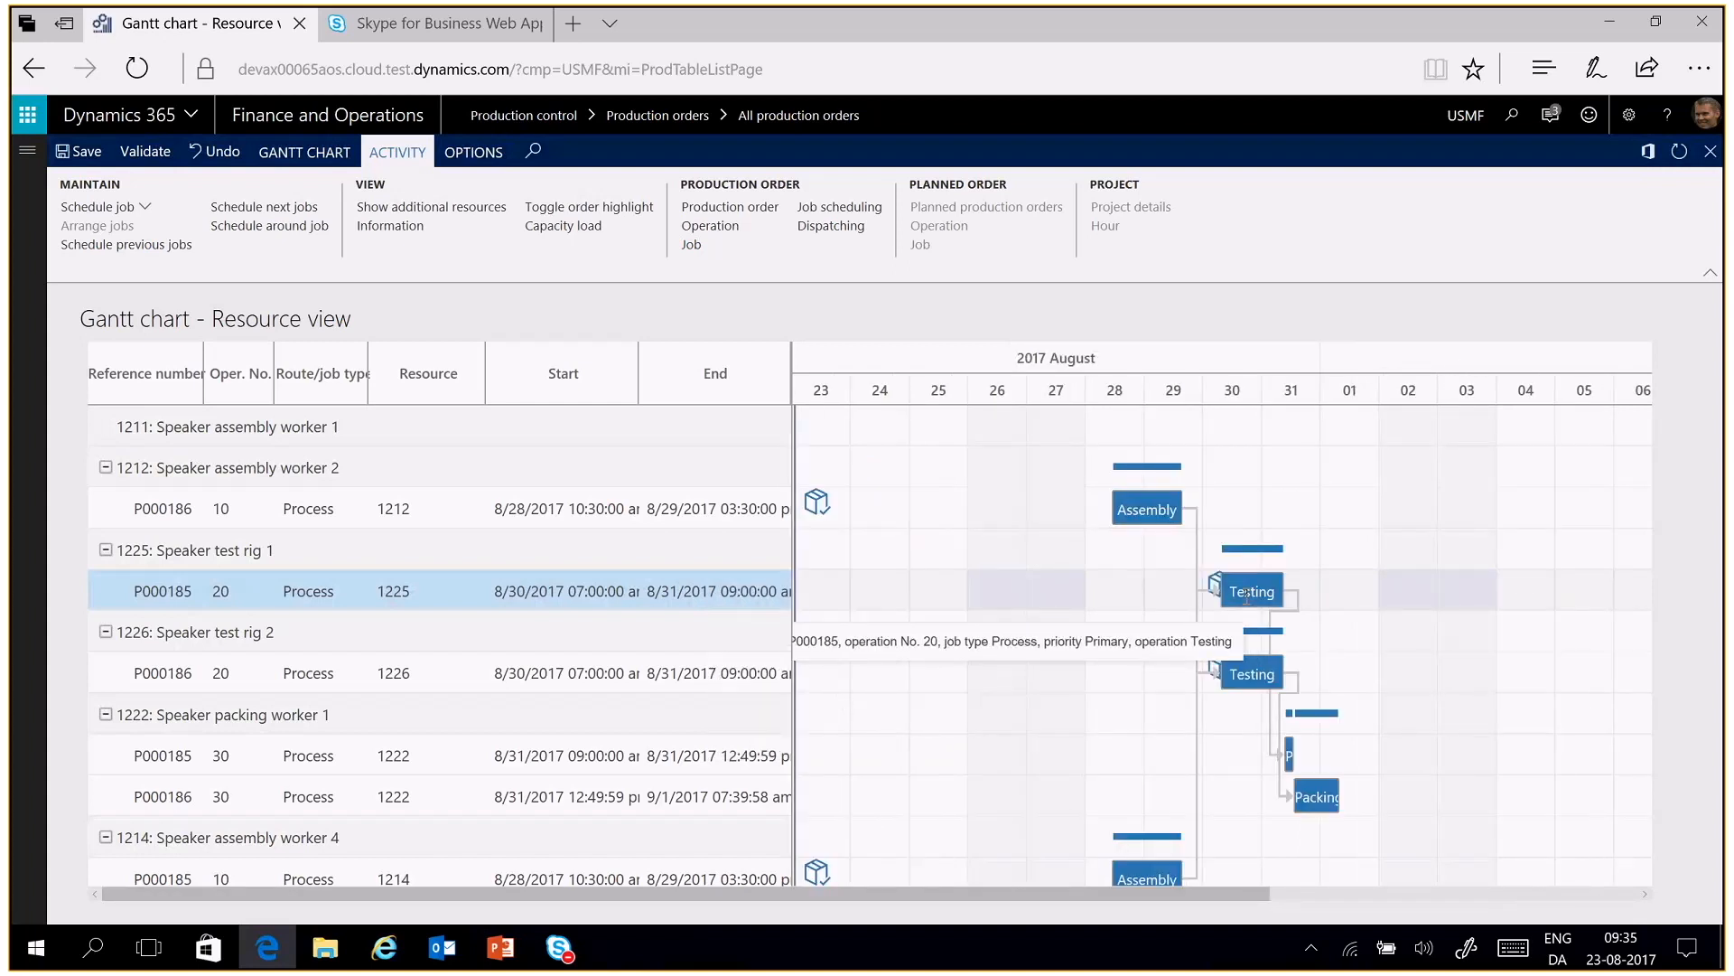
{"action": "right_click", "coordinate": [937, 591]}
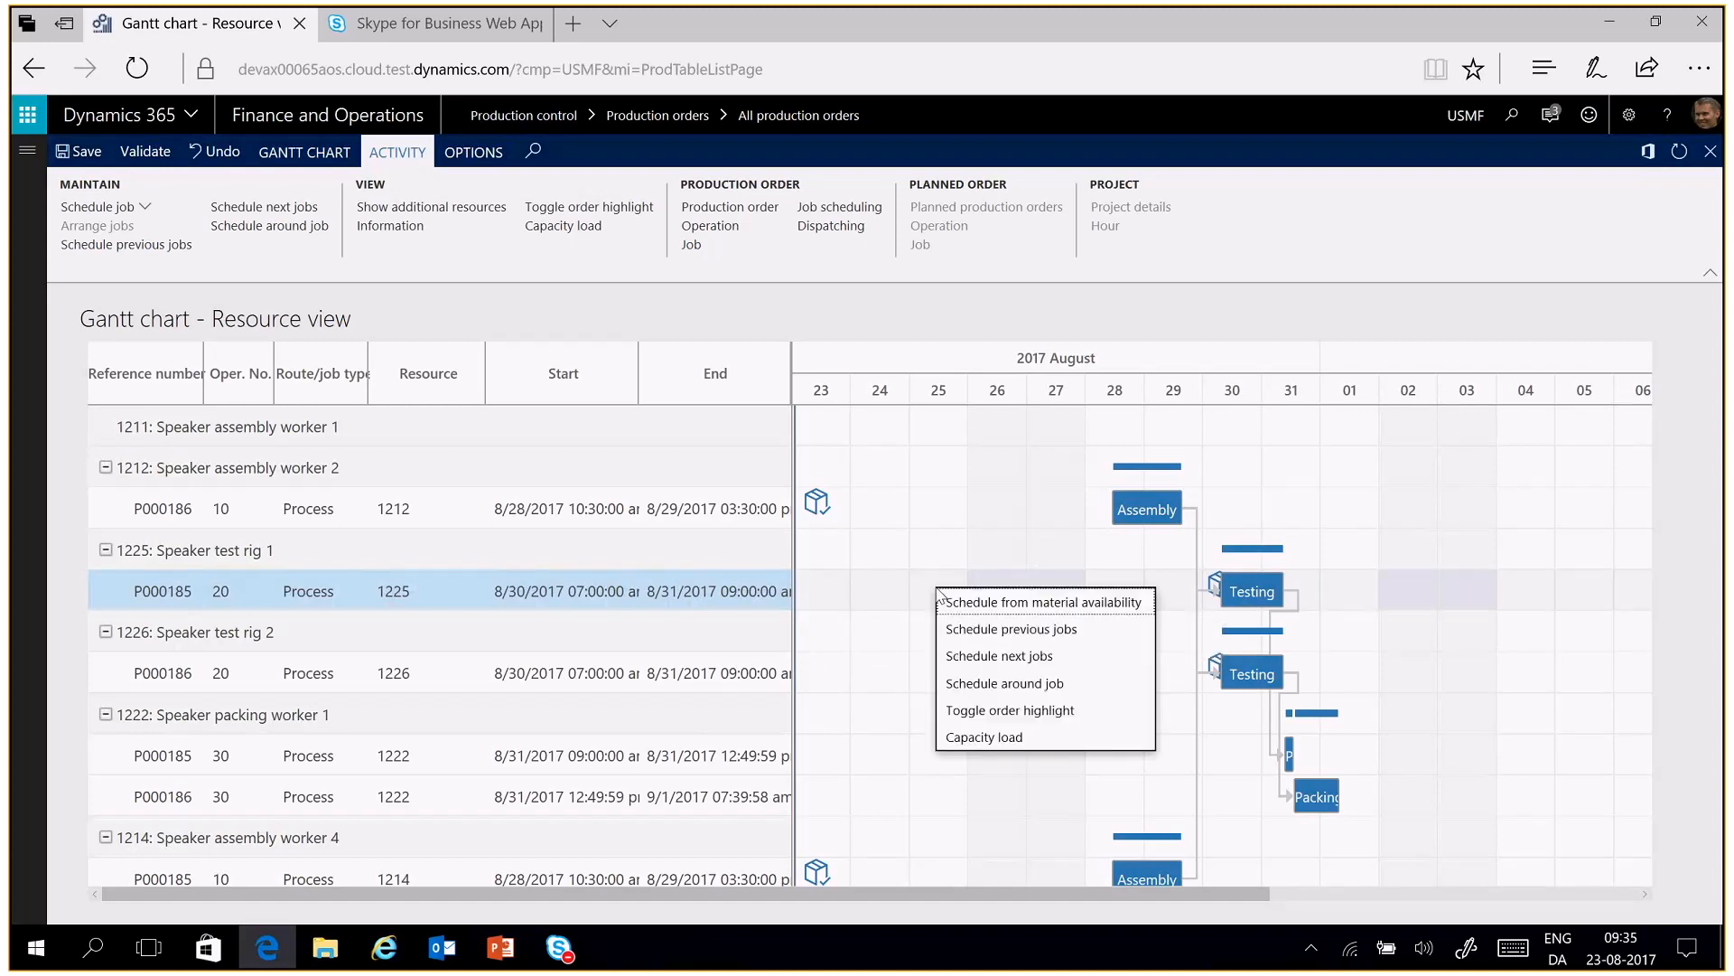
{"action": "left_click", "coordinate": [1010, 710]}
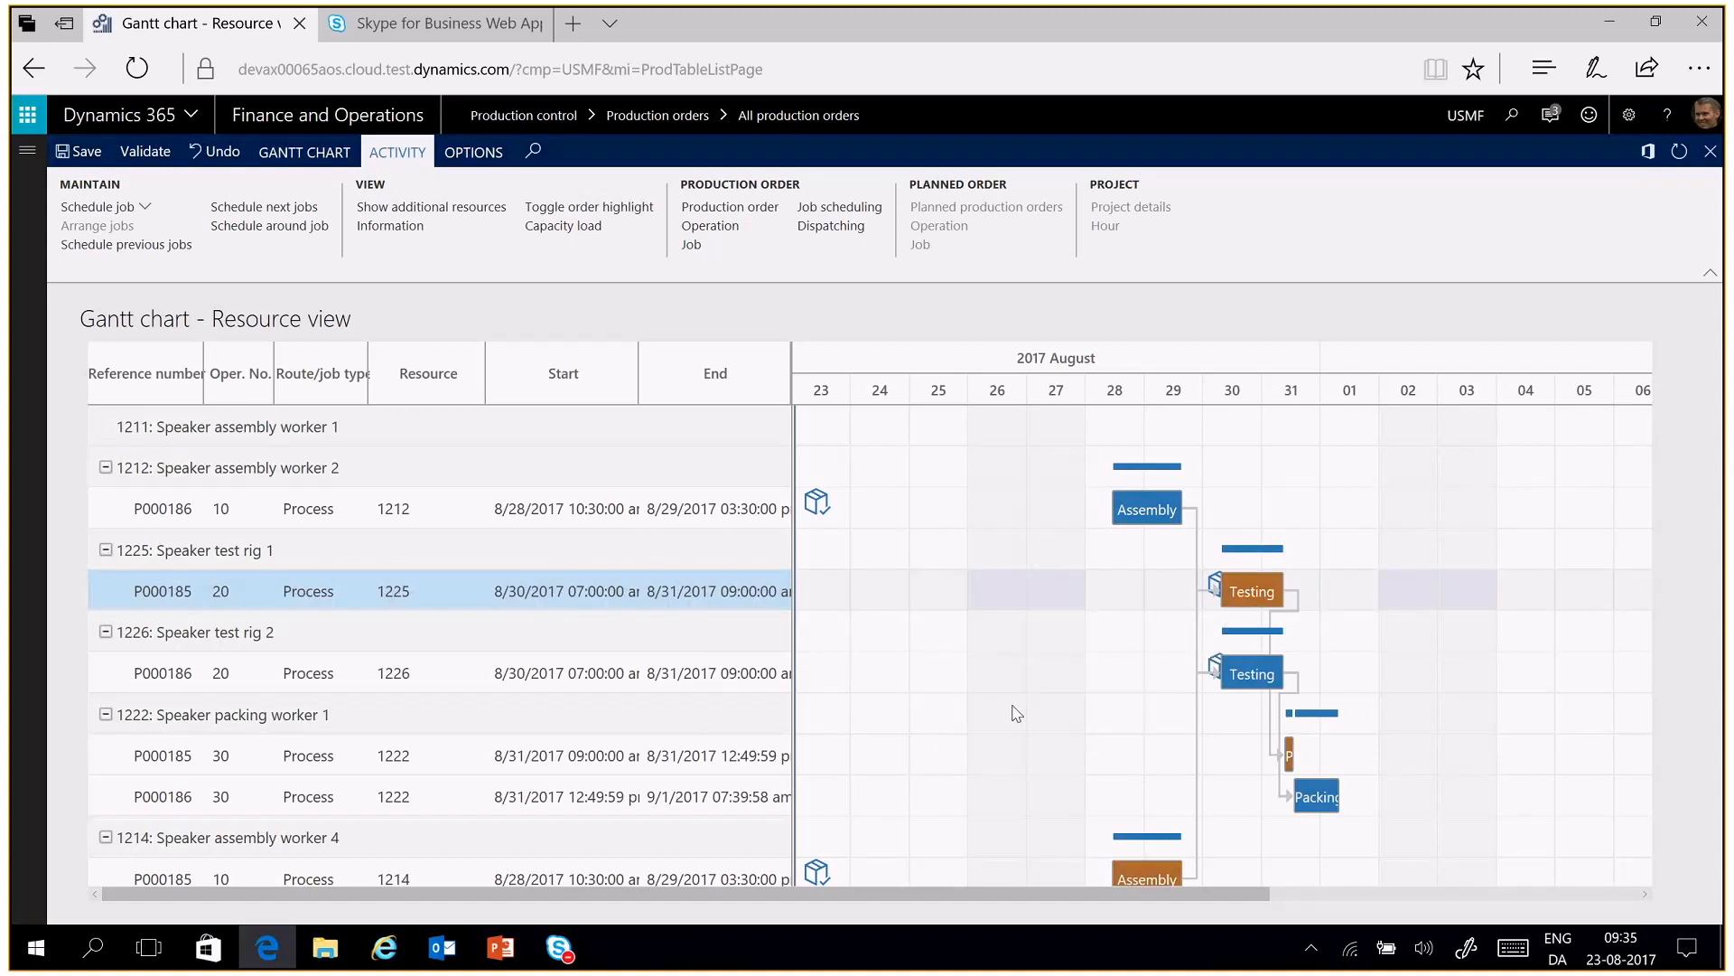
View the graphical capacity load of resource 1225 with the default chart settings, and return to the Gantt chart
{"action": "right_click", "coordinate": [923, 590]}
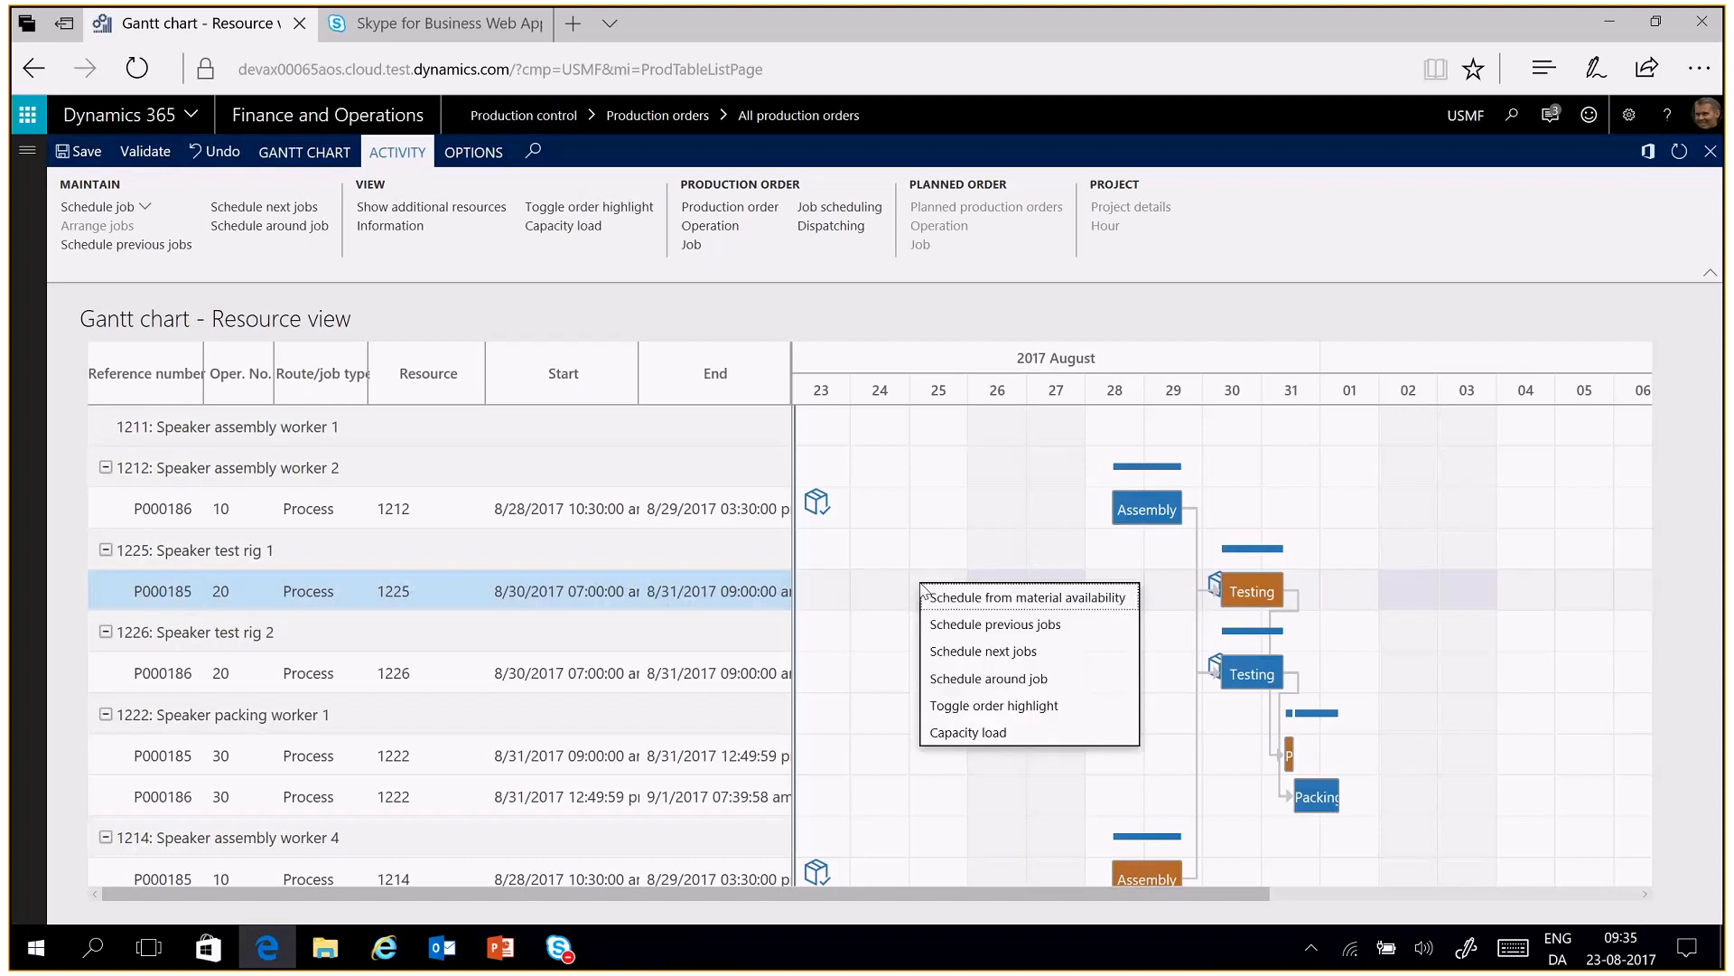
{"action": "left_click", "coordinate": [976, 733]}
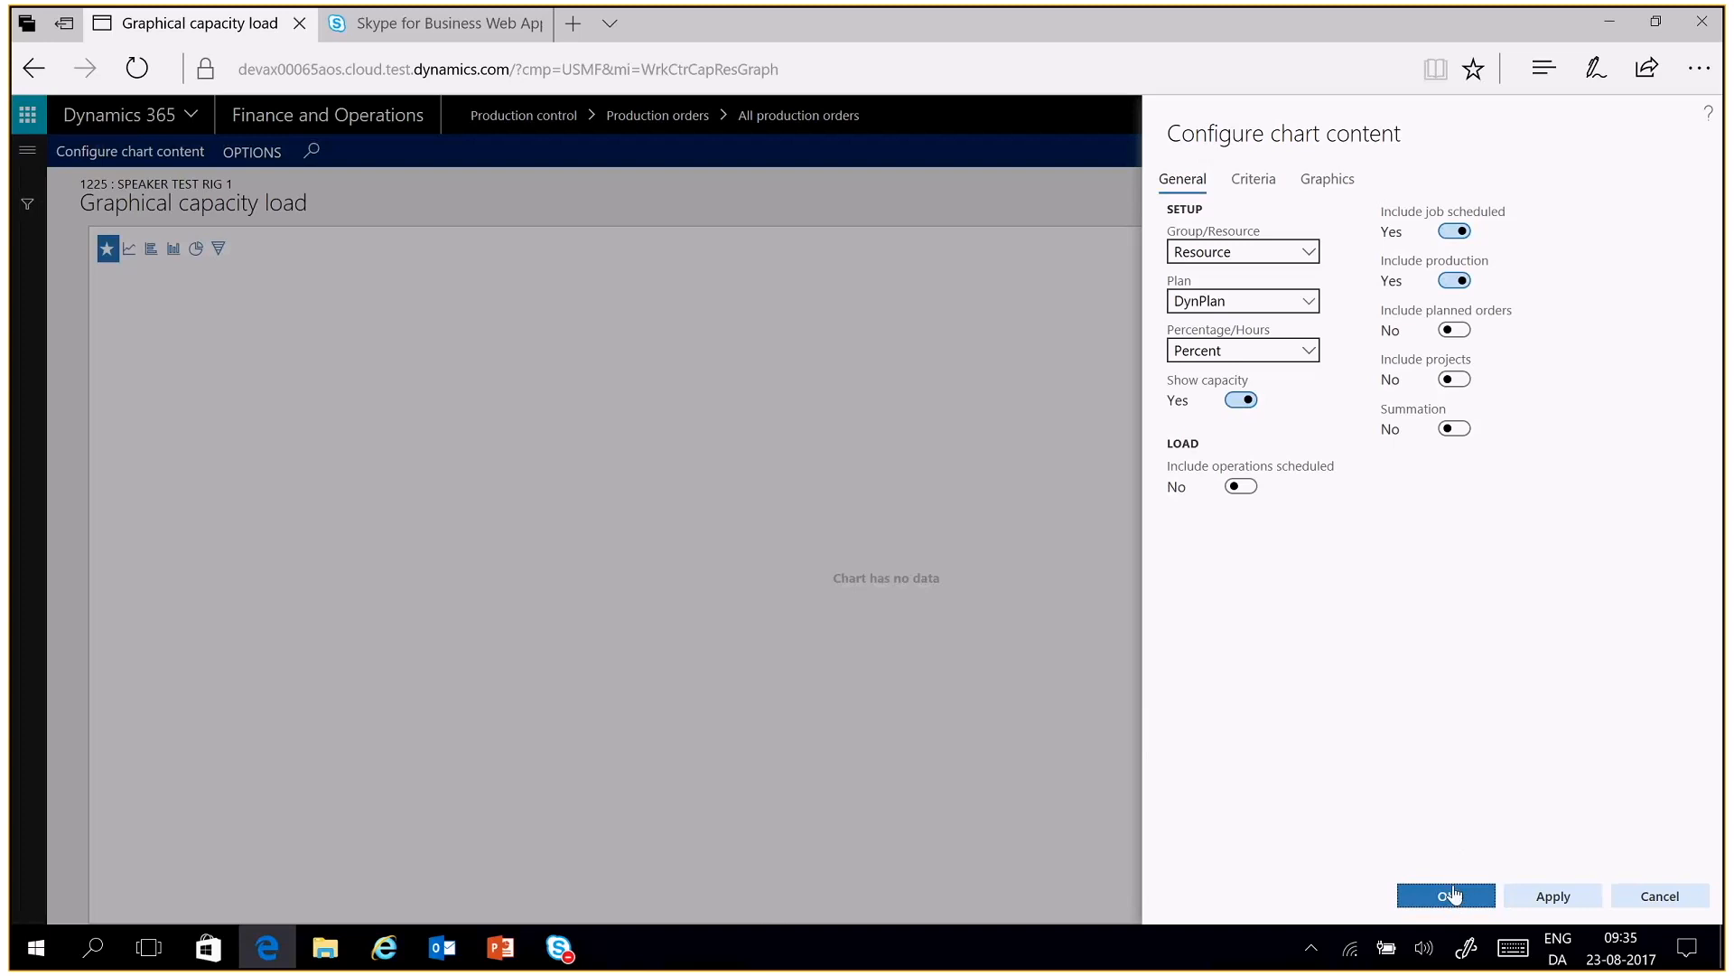
{"action": "left_click", "coordinate": [1452, 894]}
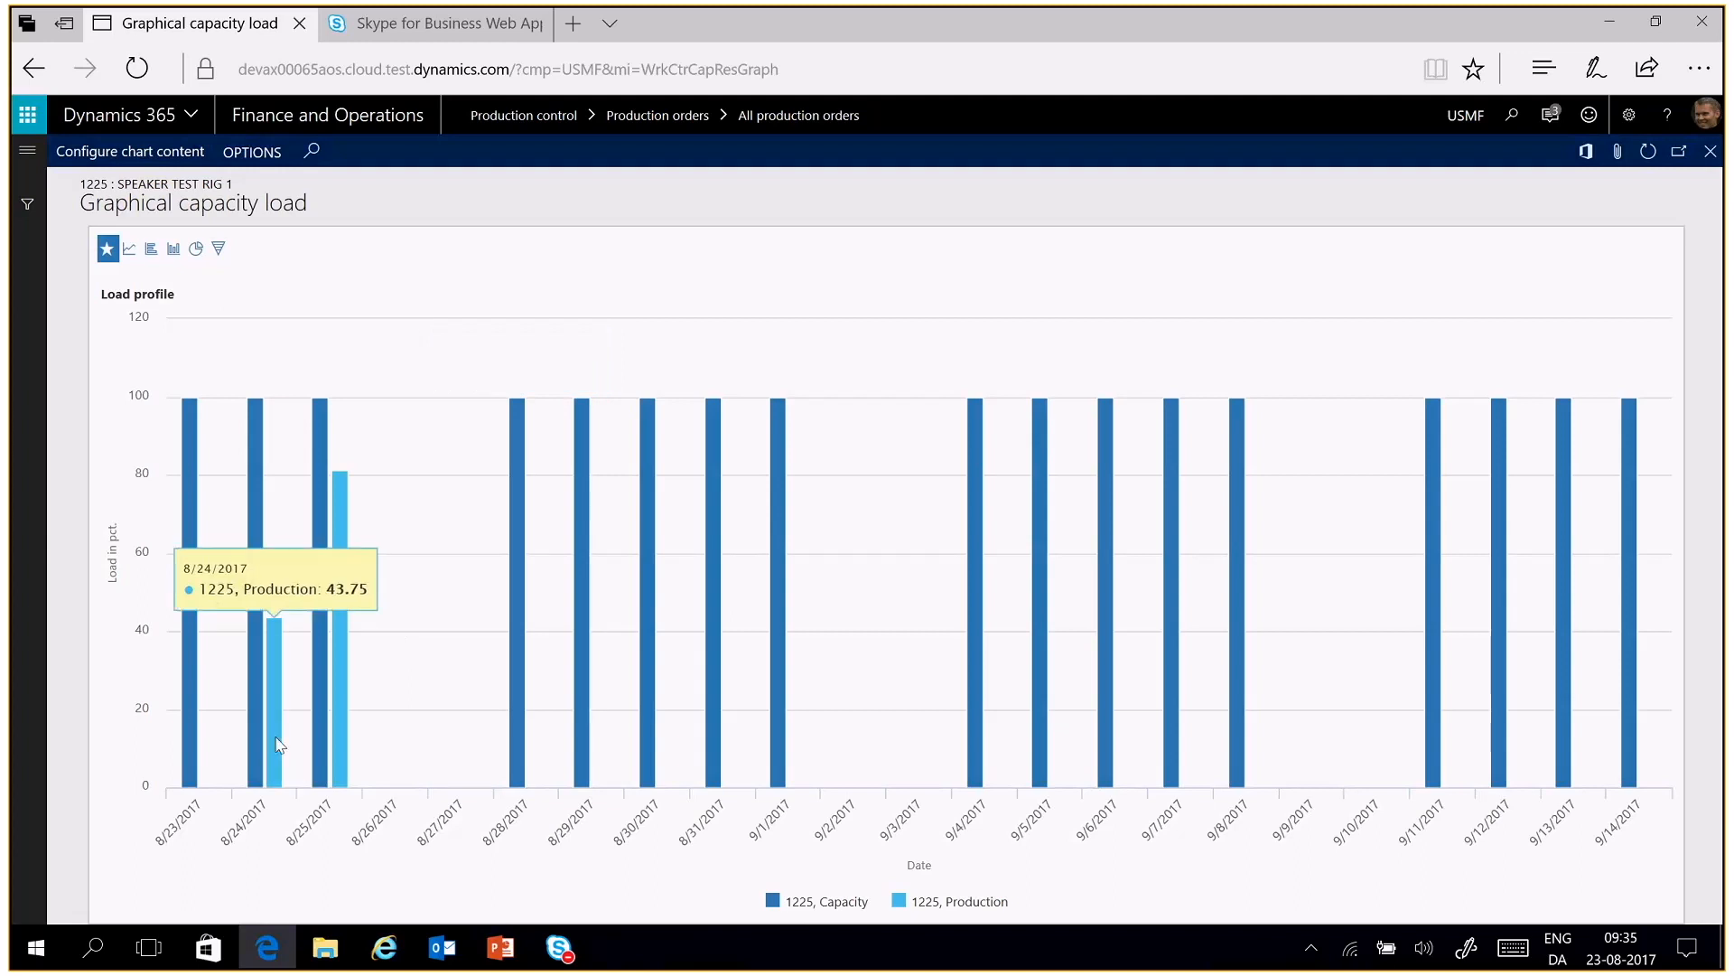
{"action": "mouse_move", "coordinate": [318, 738]}
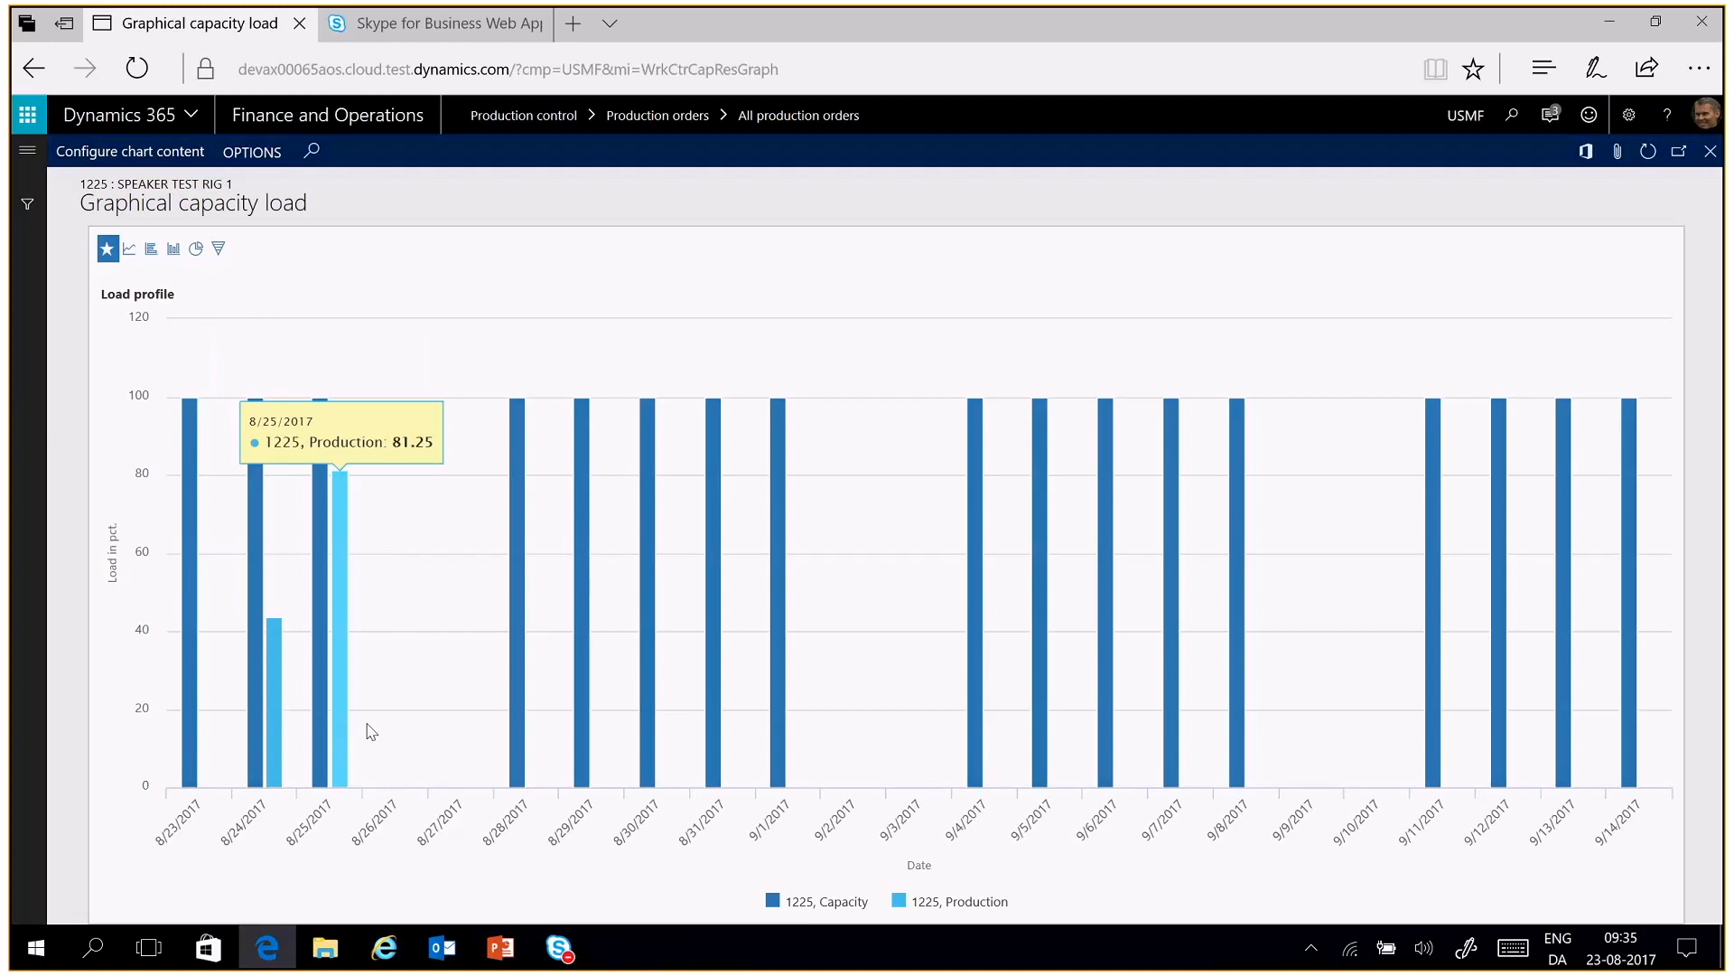
{"action": "left_click", "coordinate": [1710, 155]}
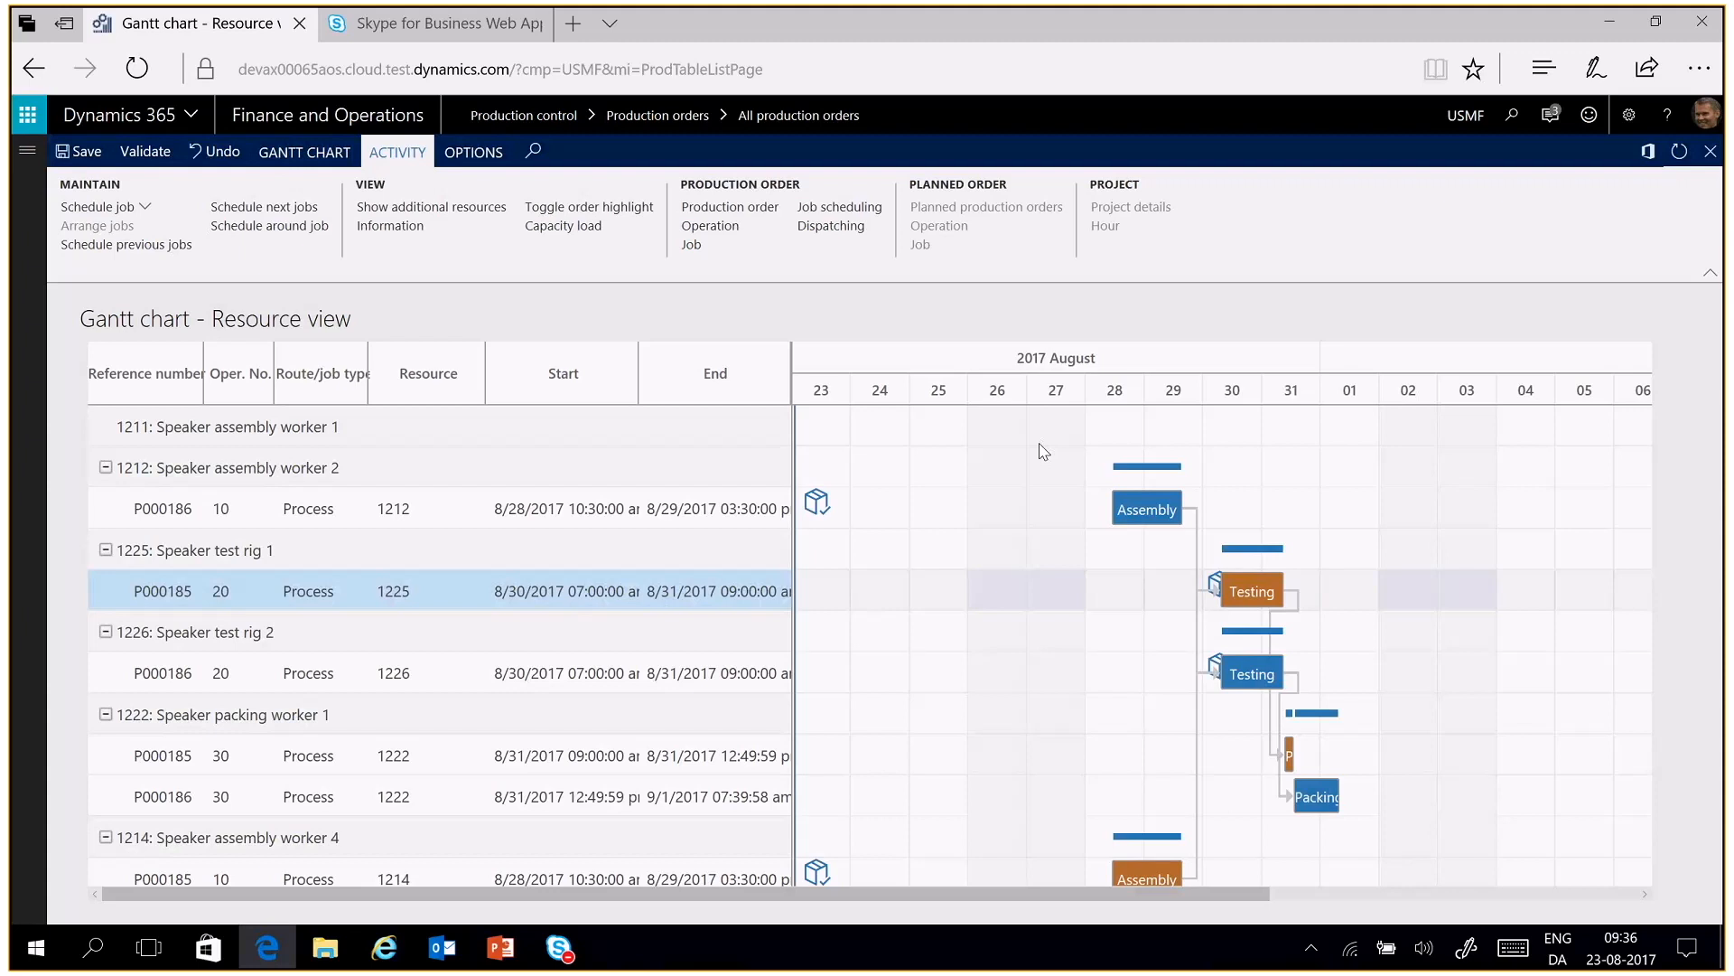
Open the Schedule job settings for the P000185 Testing job on resource 1225
{"action": "left_click", "coordinate": [174, 208]}
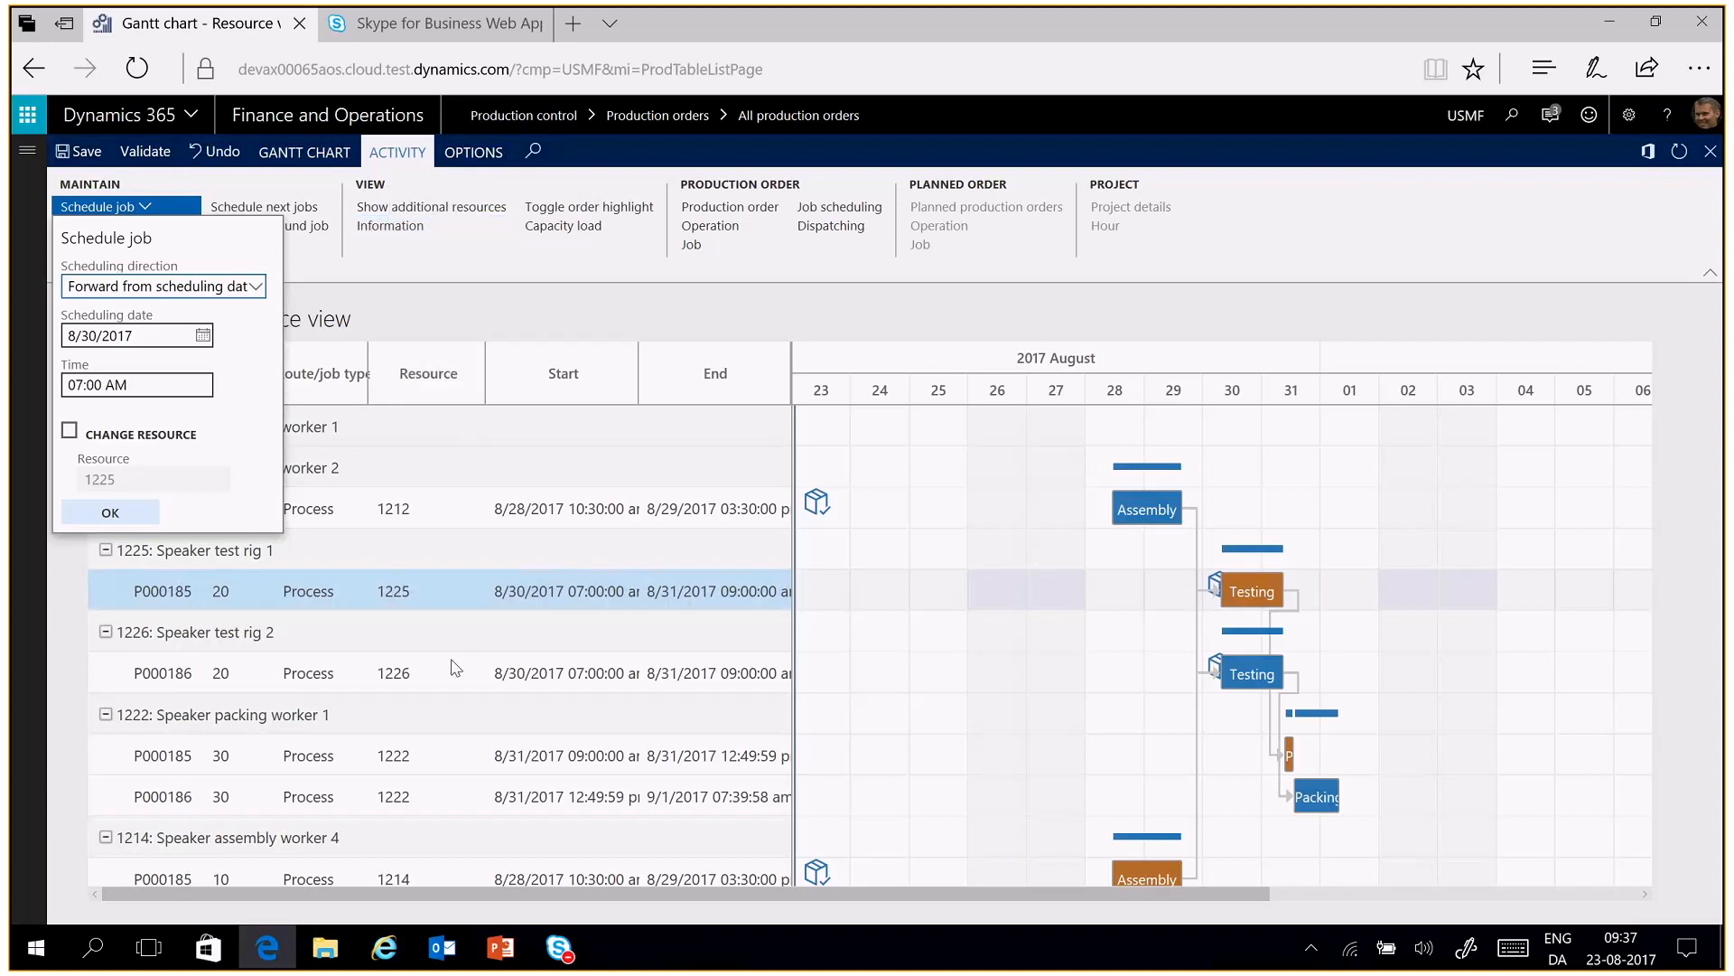
Switch to the PowerPoint presentation and show the slide with the Dynamics roadmap and ideas links
{"action": "left_click", "coordinate": [495, 949]}
{"action": "key", "text": "Page_Down"}
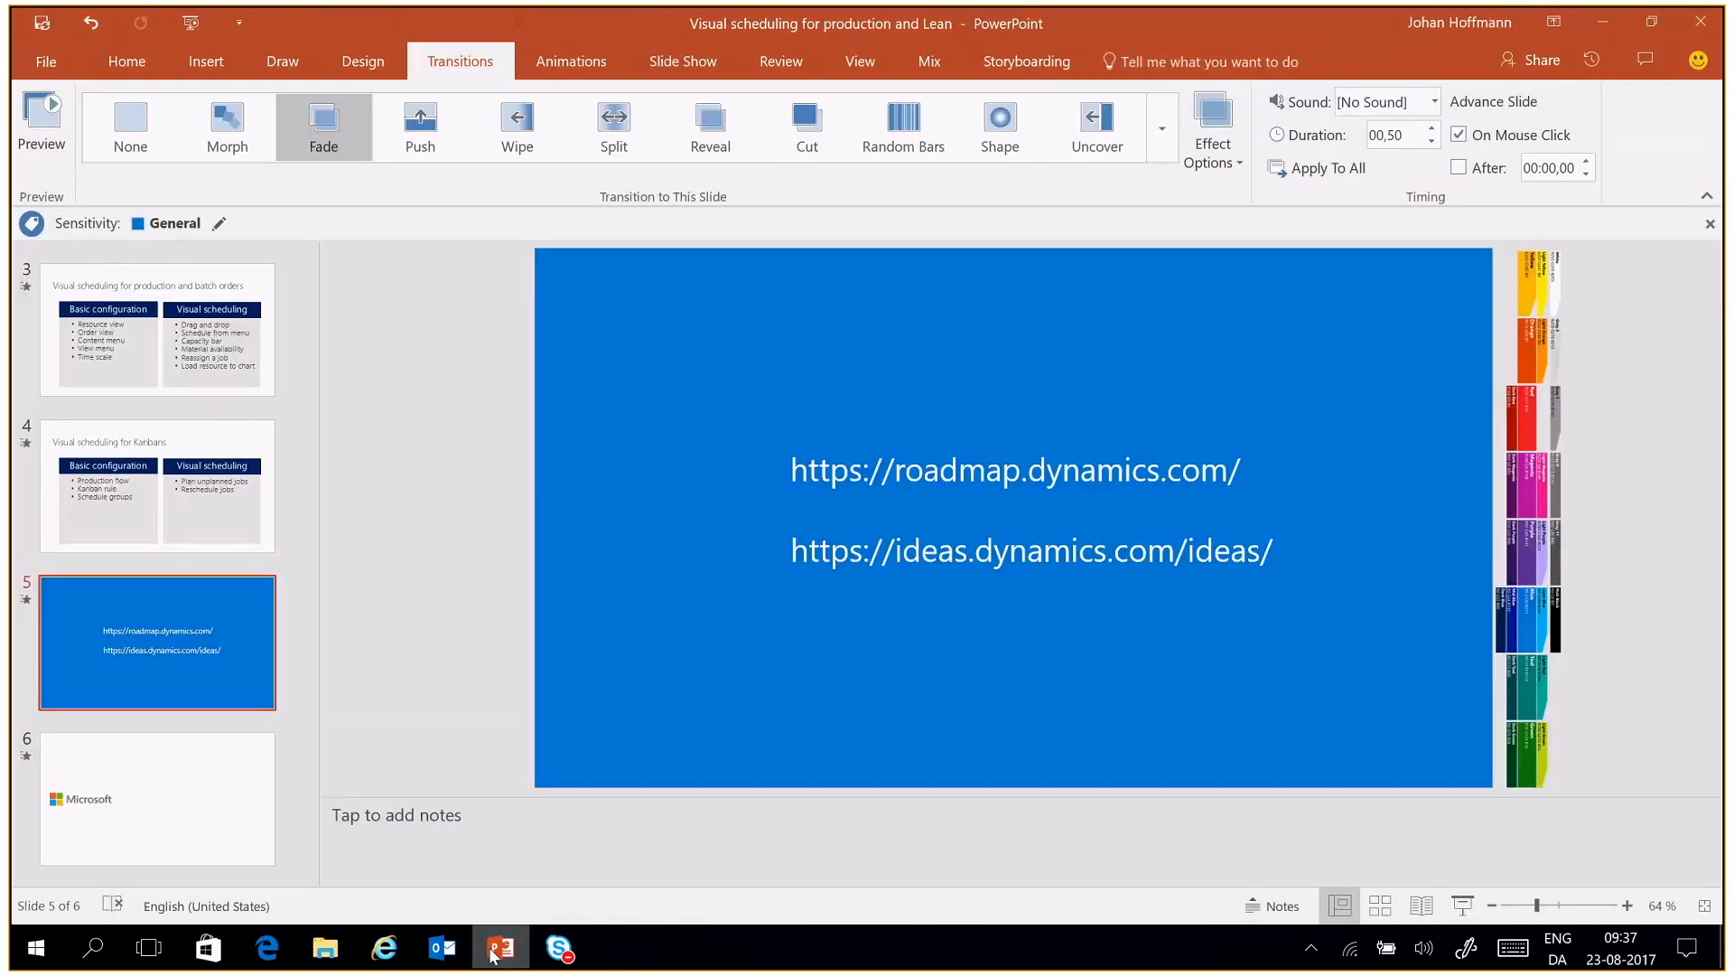
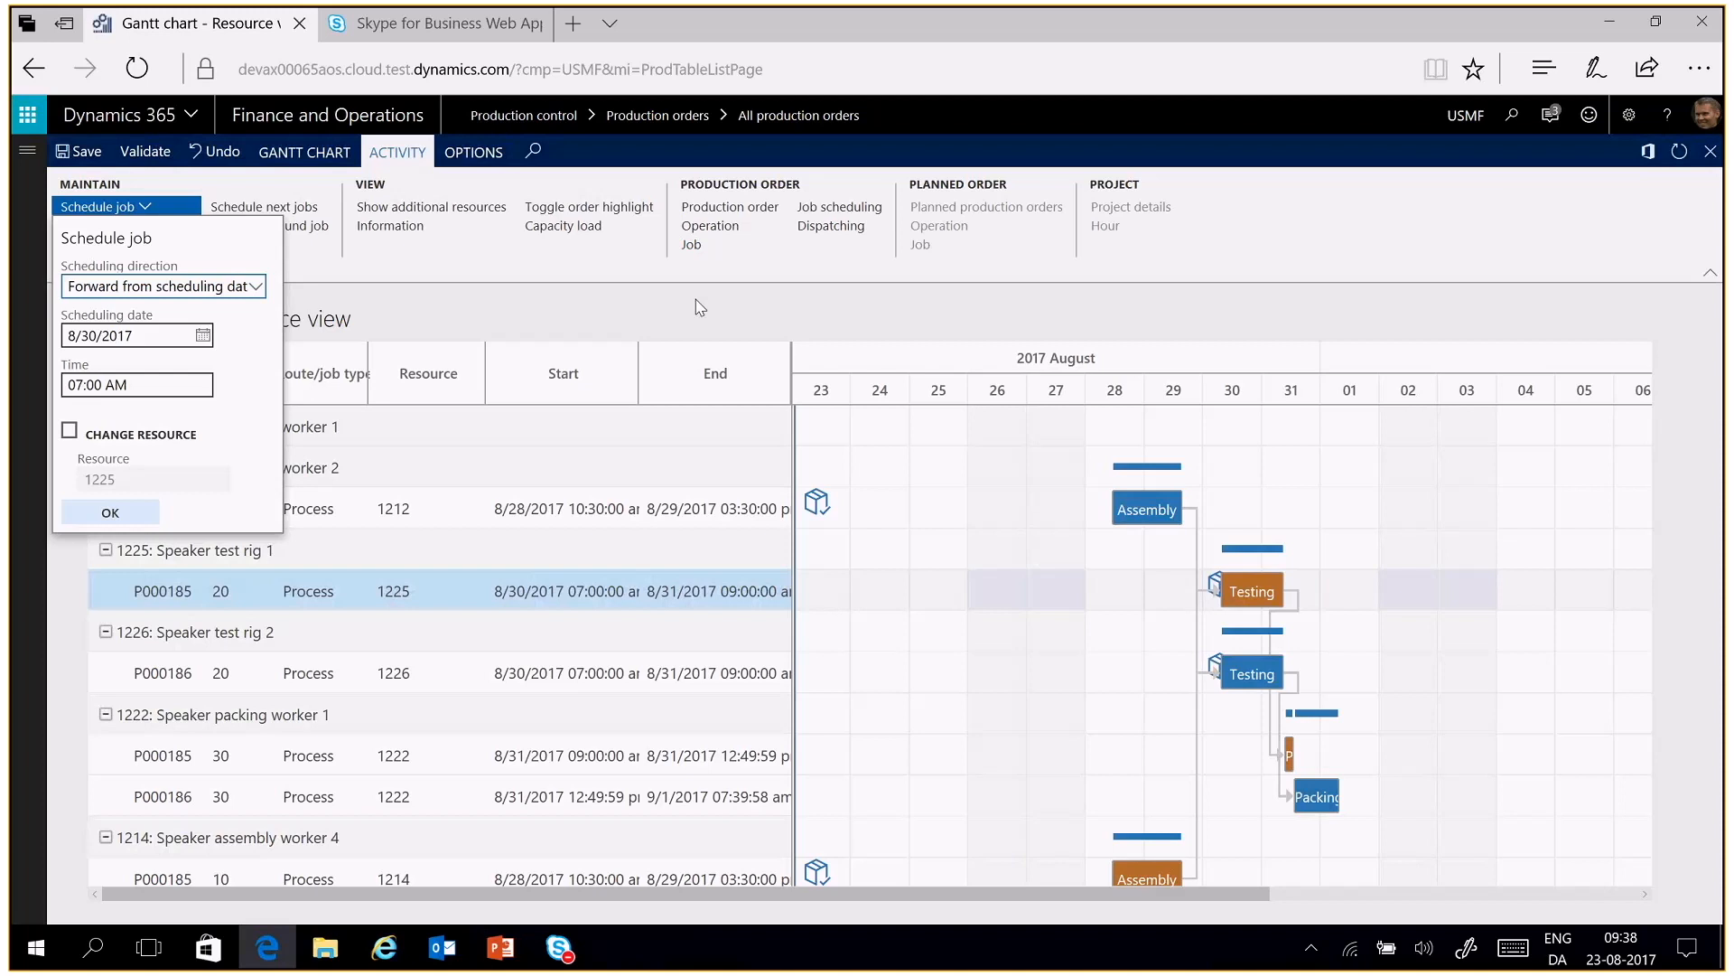
Close the Schedule job settings and exit the Gantt chart, saving the unsaved changes
{"action": "left_click", "coordinate": [1710, 153]}
{"action": "left_click", "coordinate": [1710, 154]}
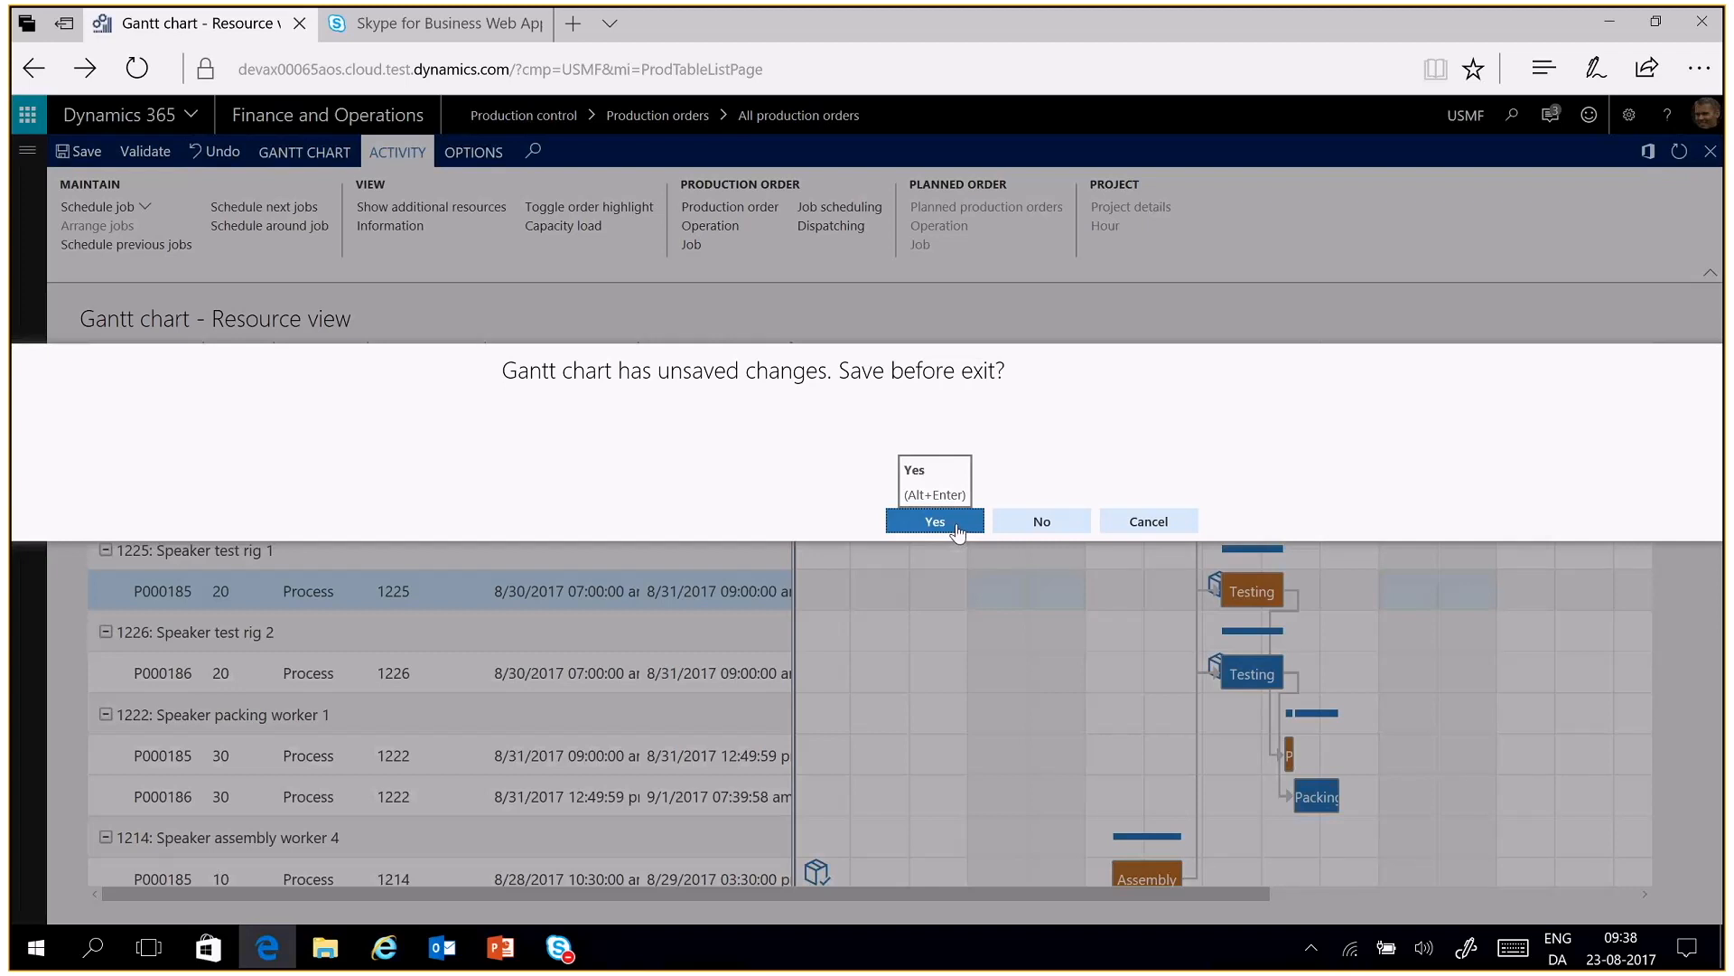
{"action": "left_click", "coordinate": [958, 531]}
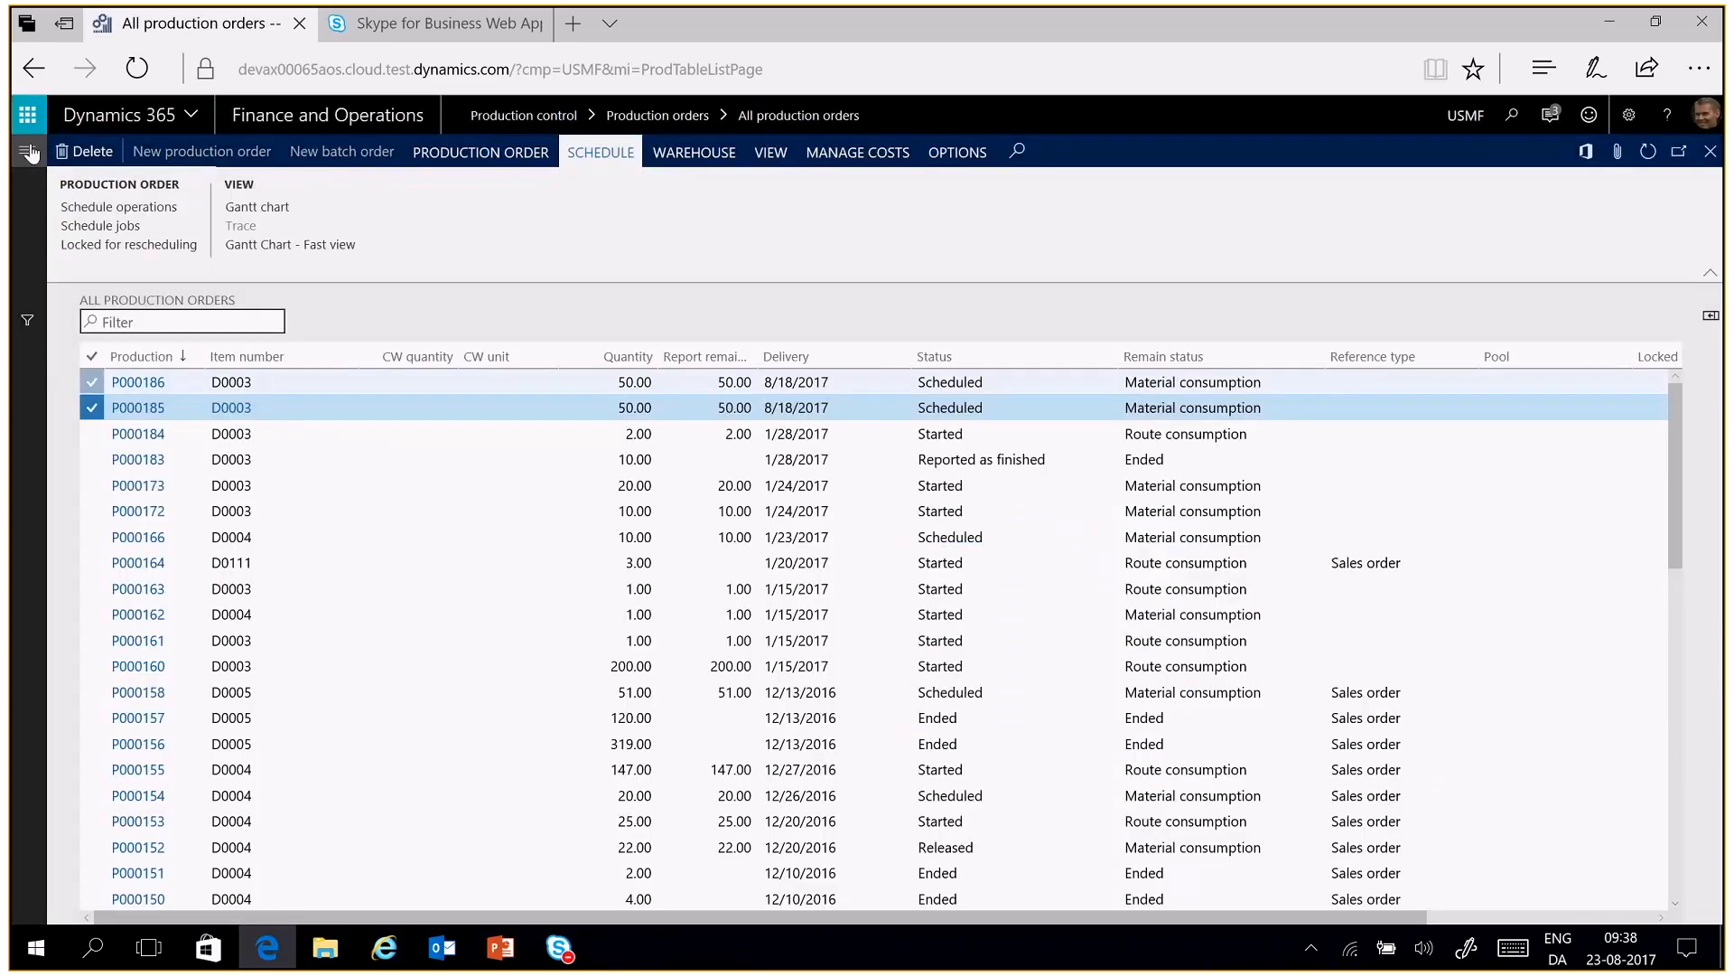
Open the Speaker driver flow from the favorite Production flows page
{"action": "left_click", "coordinate": [30, 154]}
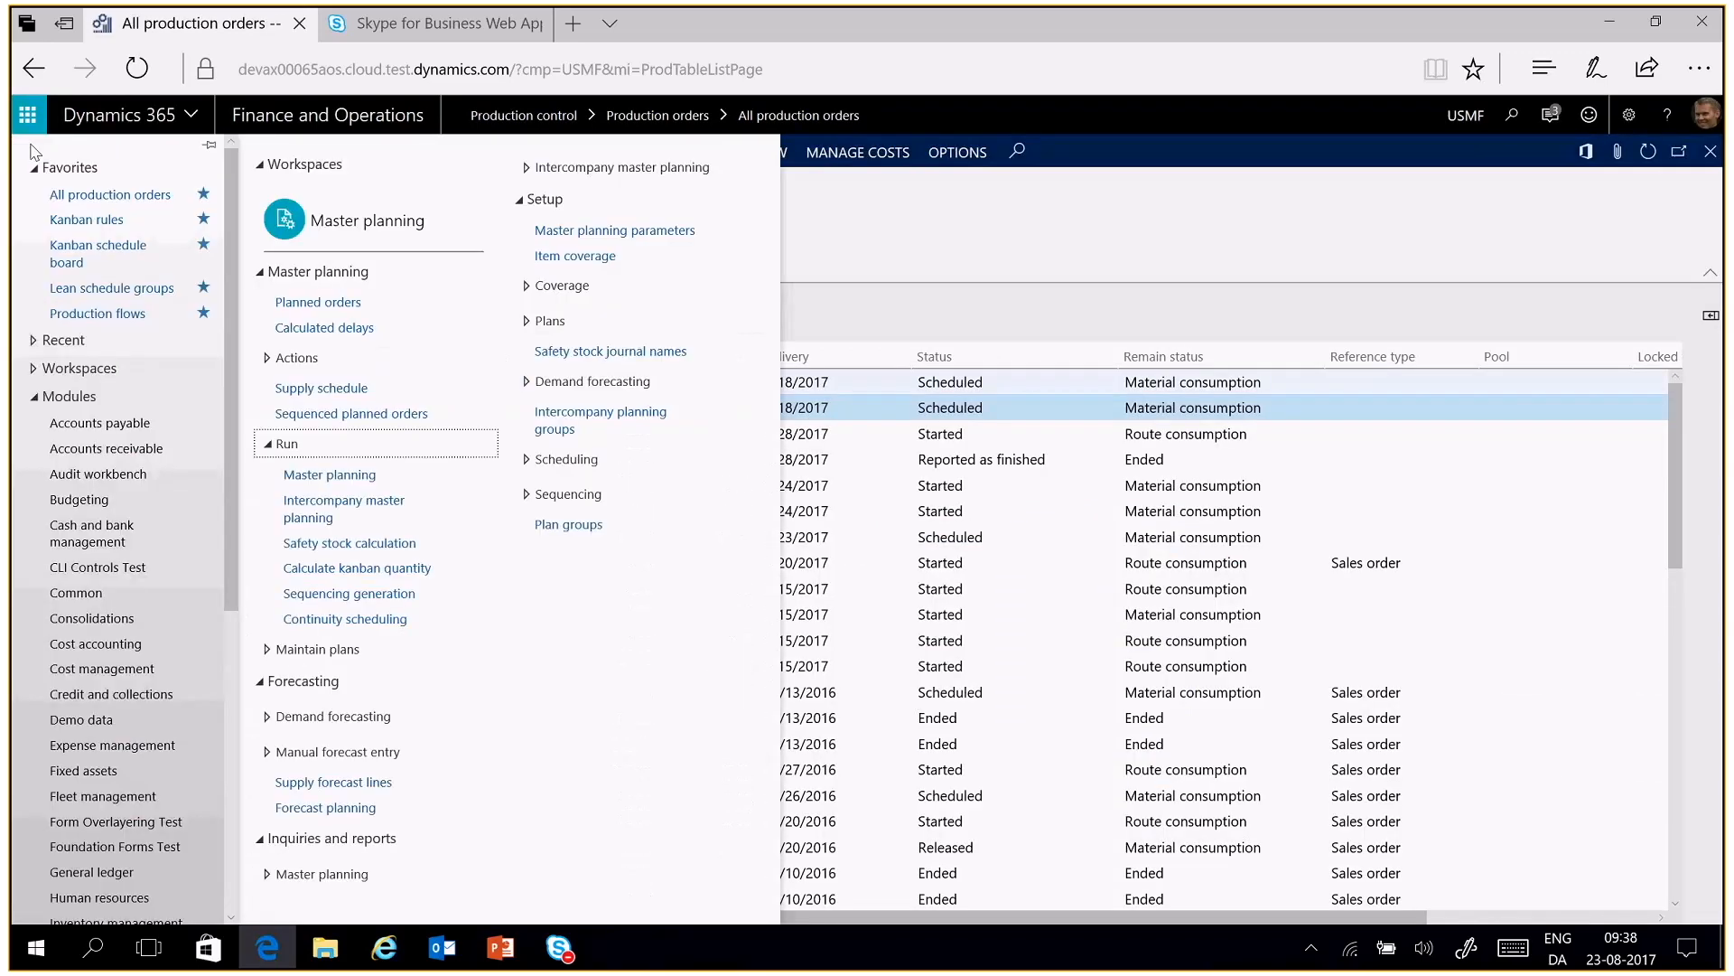
{"action": "left_click", "coordinate": [97, 314]}
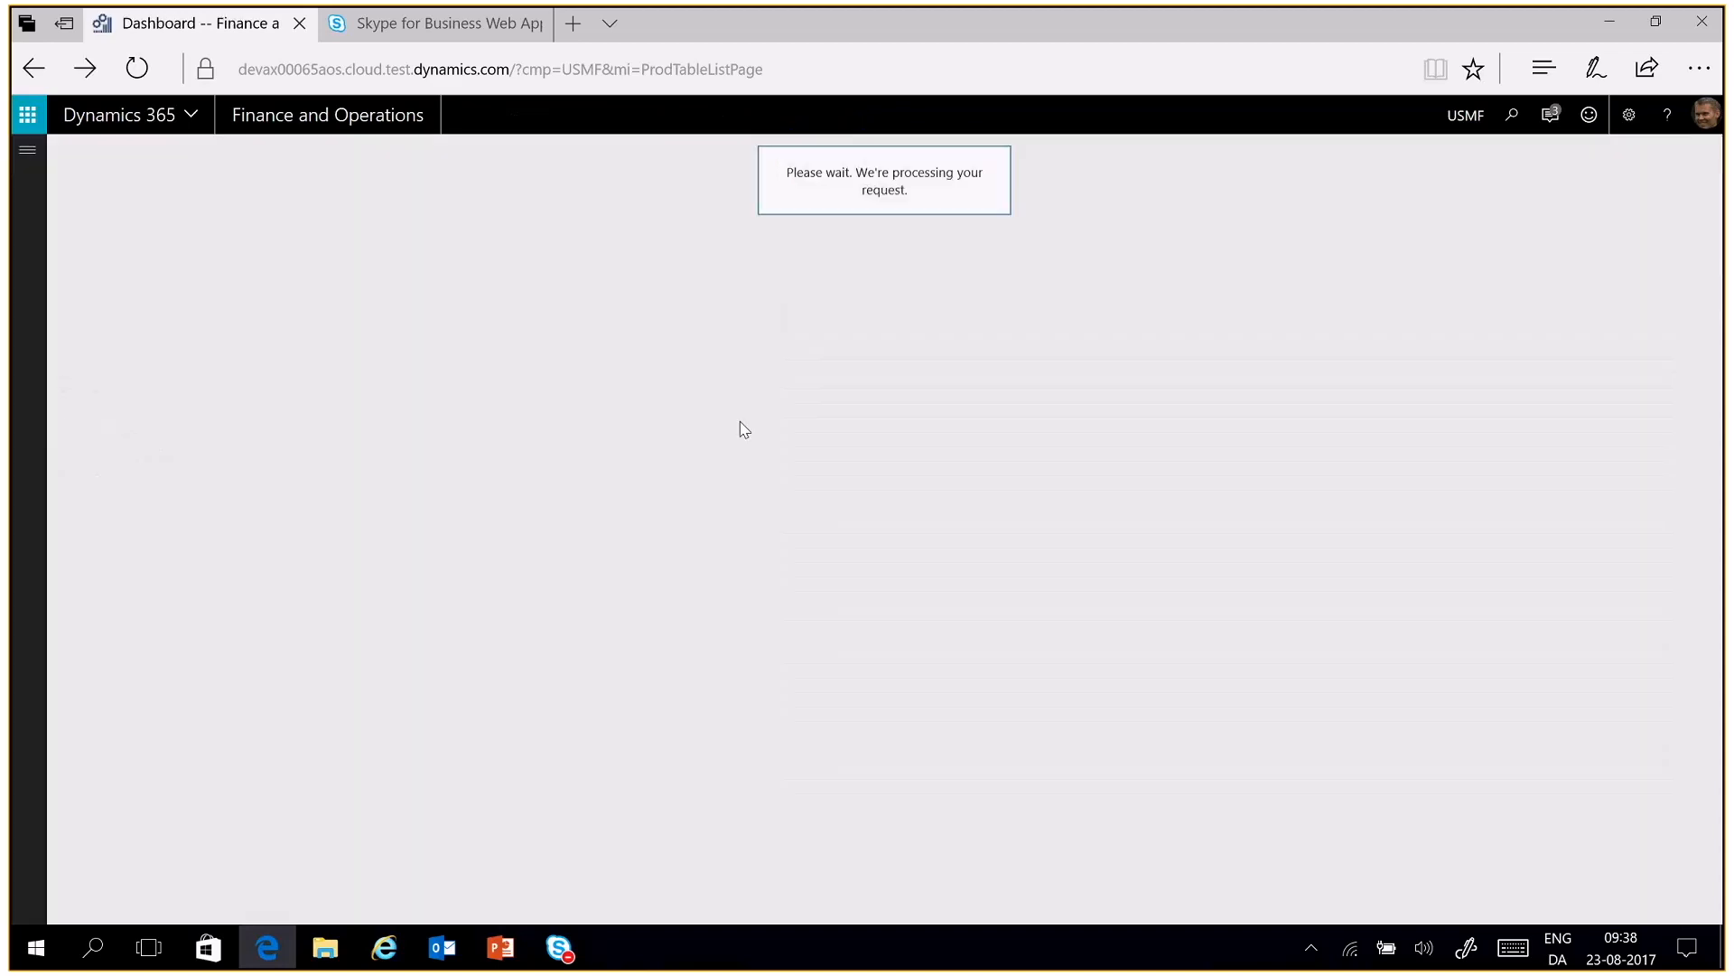
{"action": "left_click", "coordinate": [194, 493]}
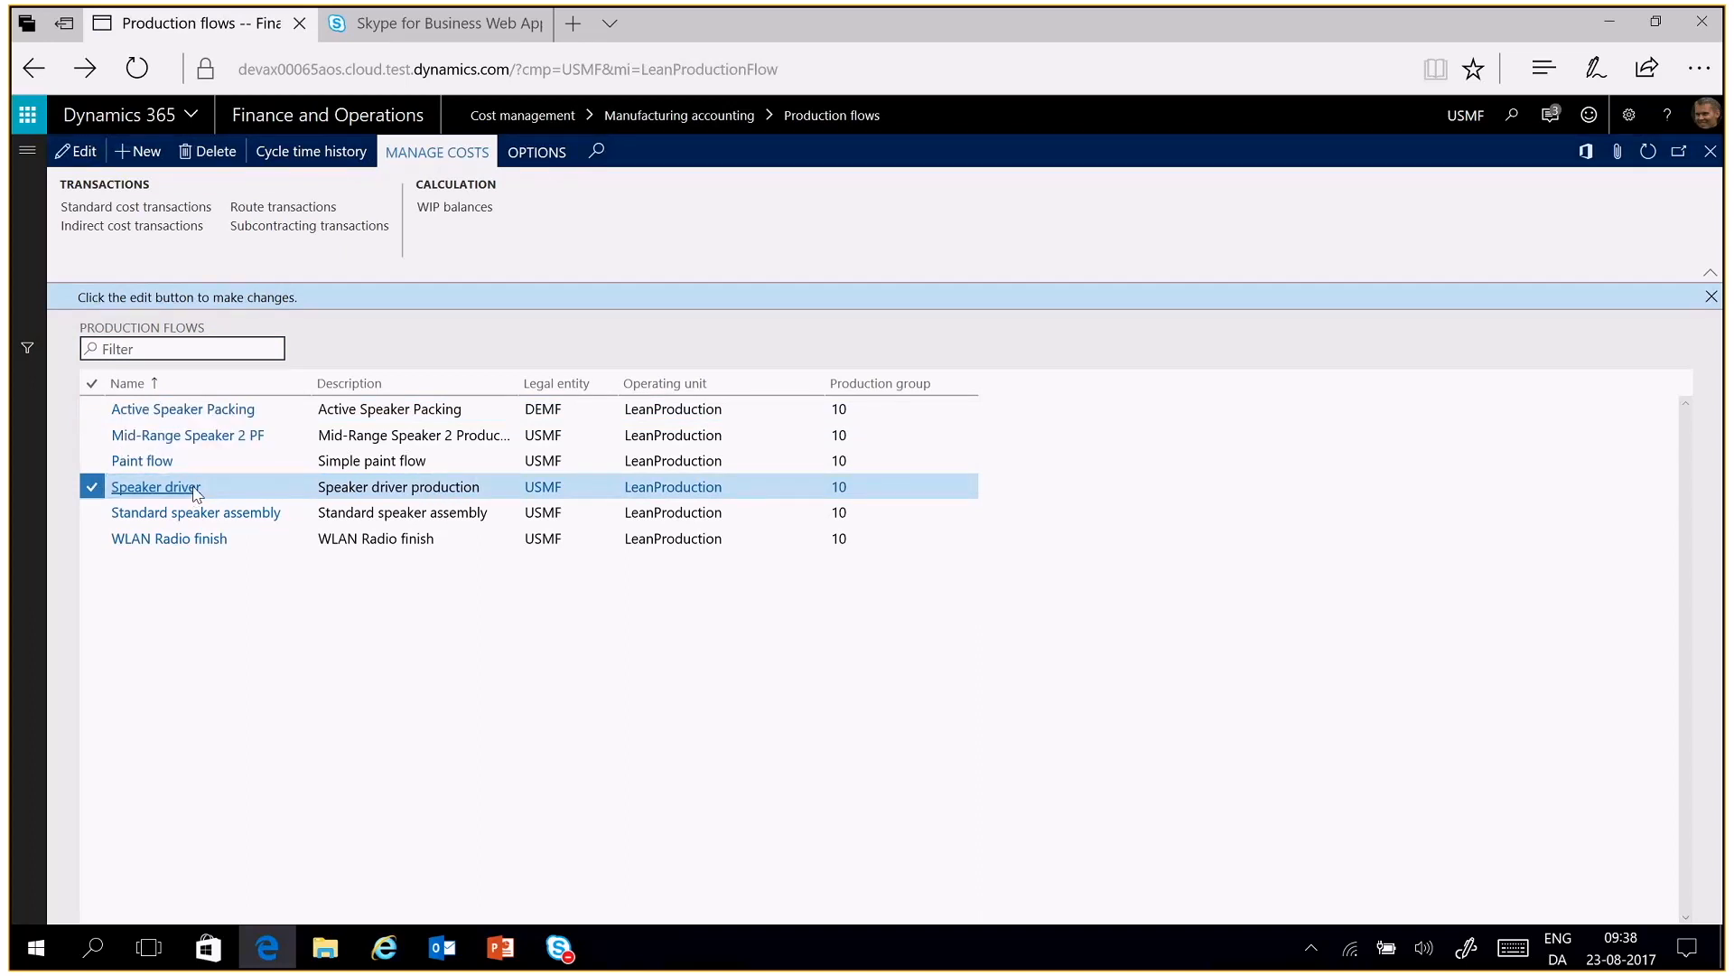
{"action": "left_click", "coordinate": [194, 488]}
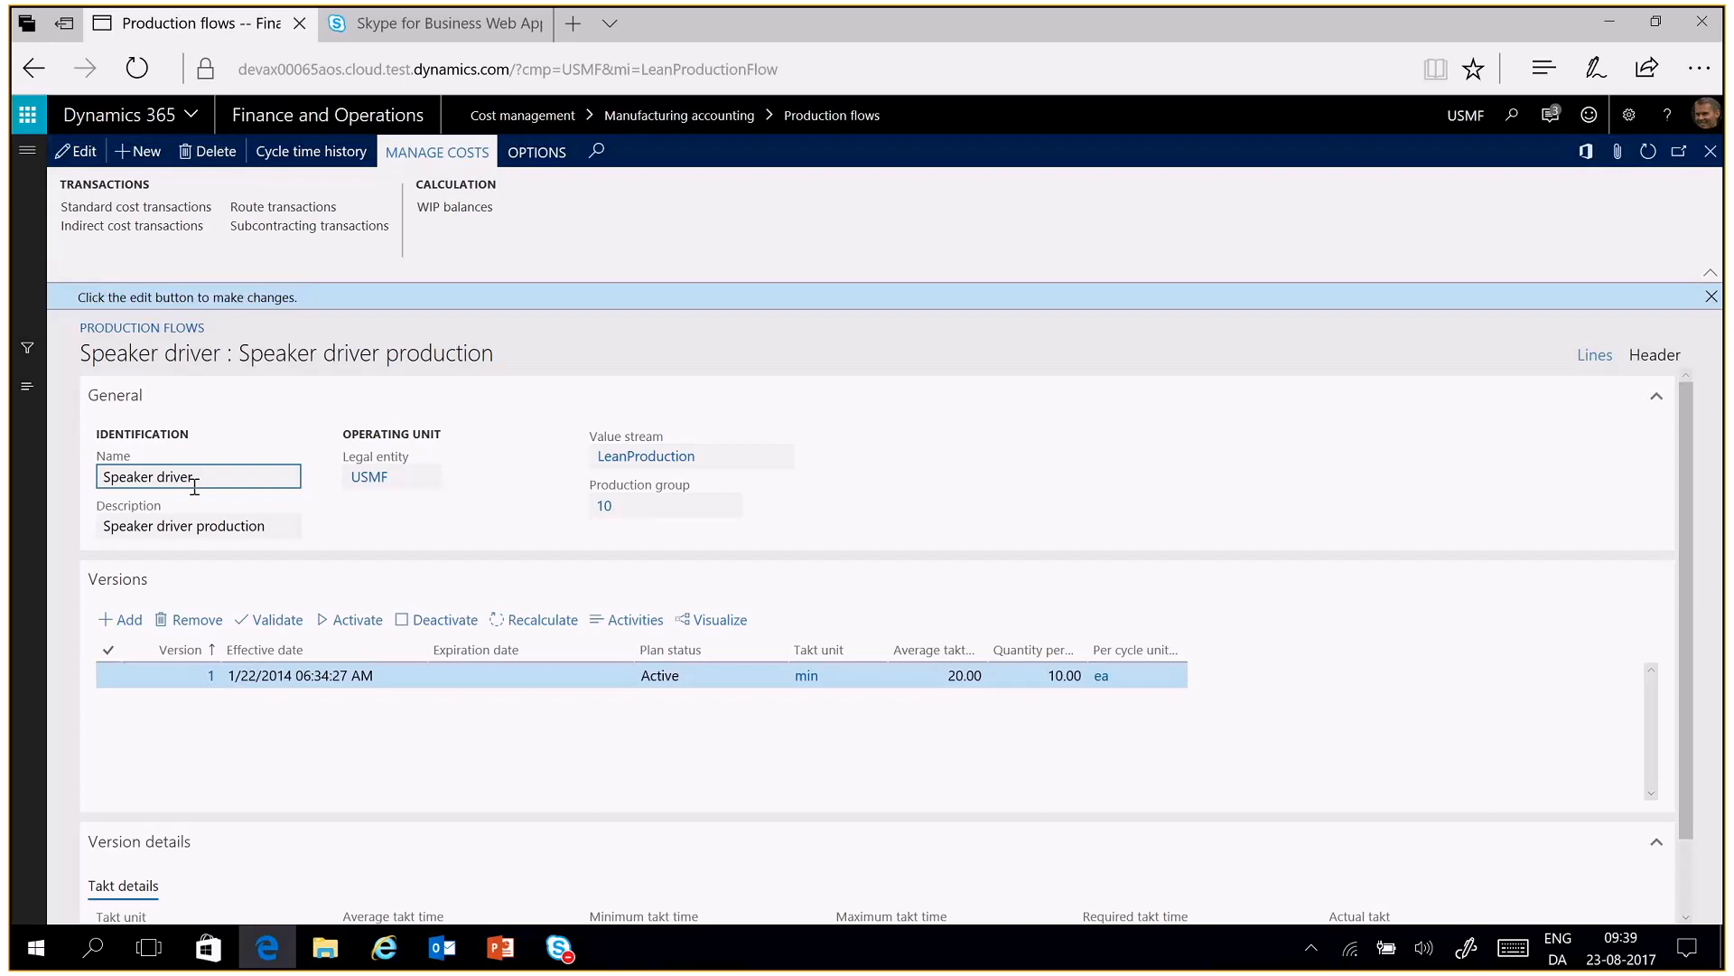
Visualize version 1 of the Speaker driver flow, inspect the Painting speaker driver activity's details, and return to the flow
{"action": "left_click", "coordinate": [706, 623]}
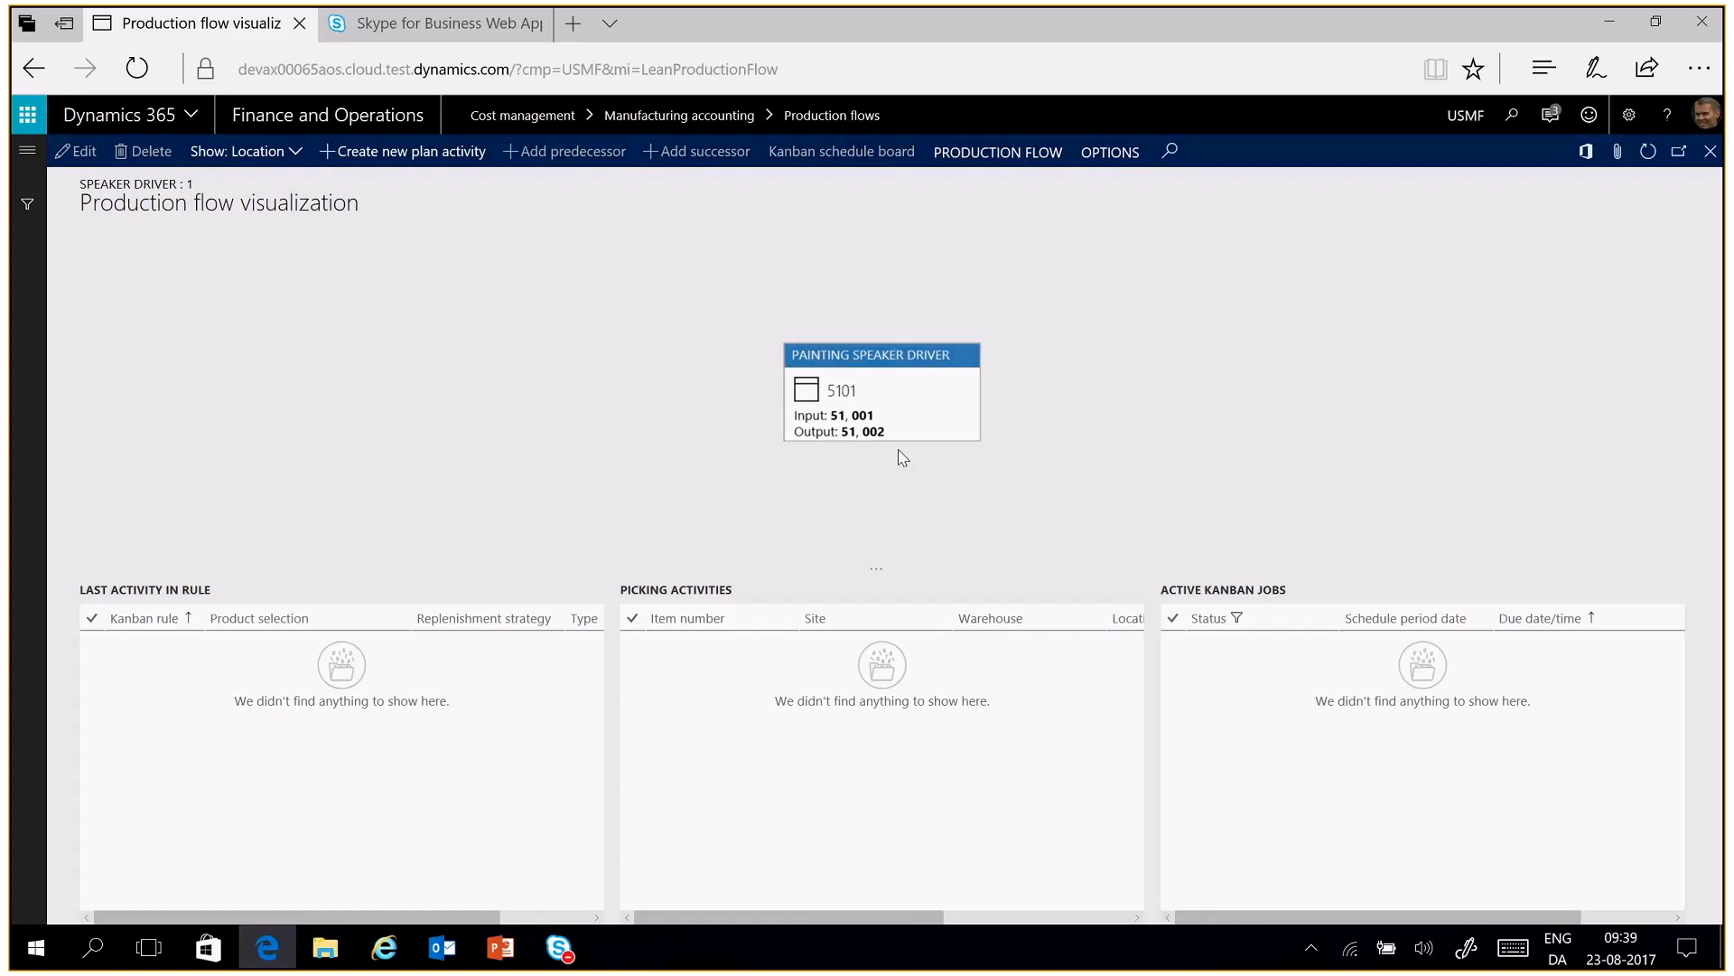
{"action": "mouse_move", "coordinate": [908, 376]}
{"action": "mouse_move", "coordinate": [852, 416]}
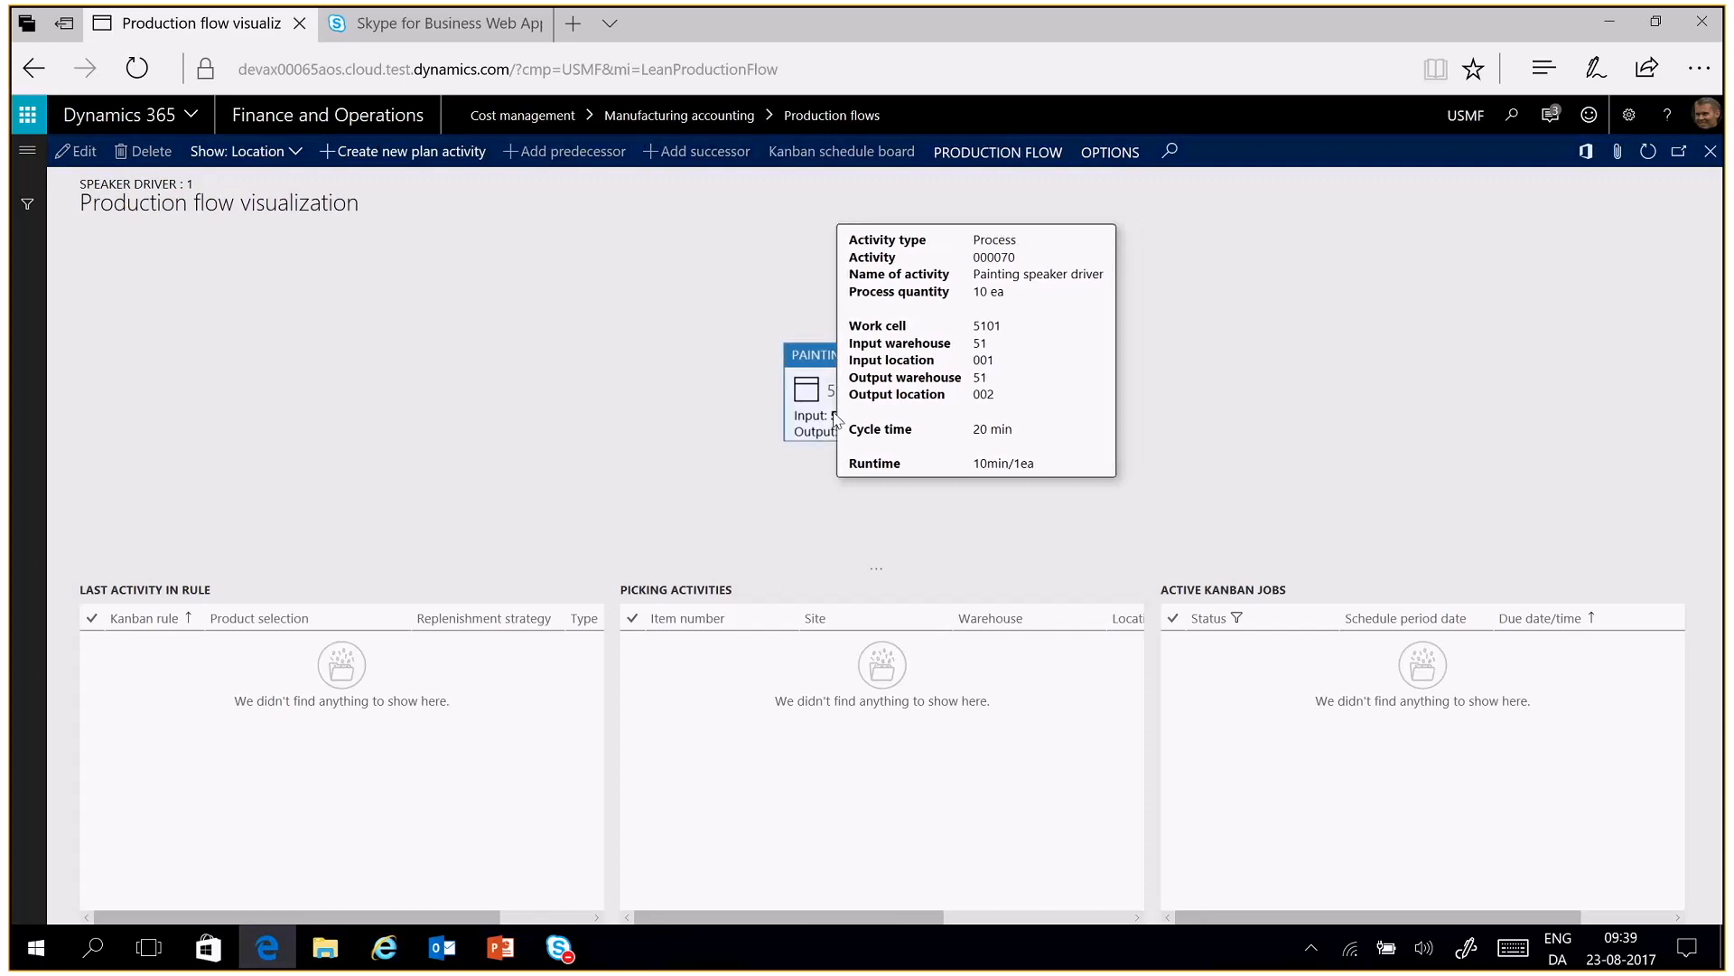
{"action": "left_click", "coordinate": [845, 420]}
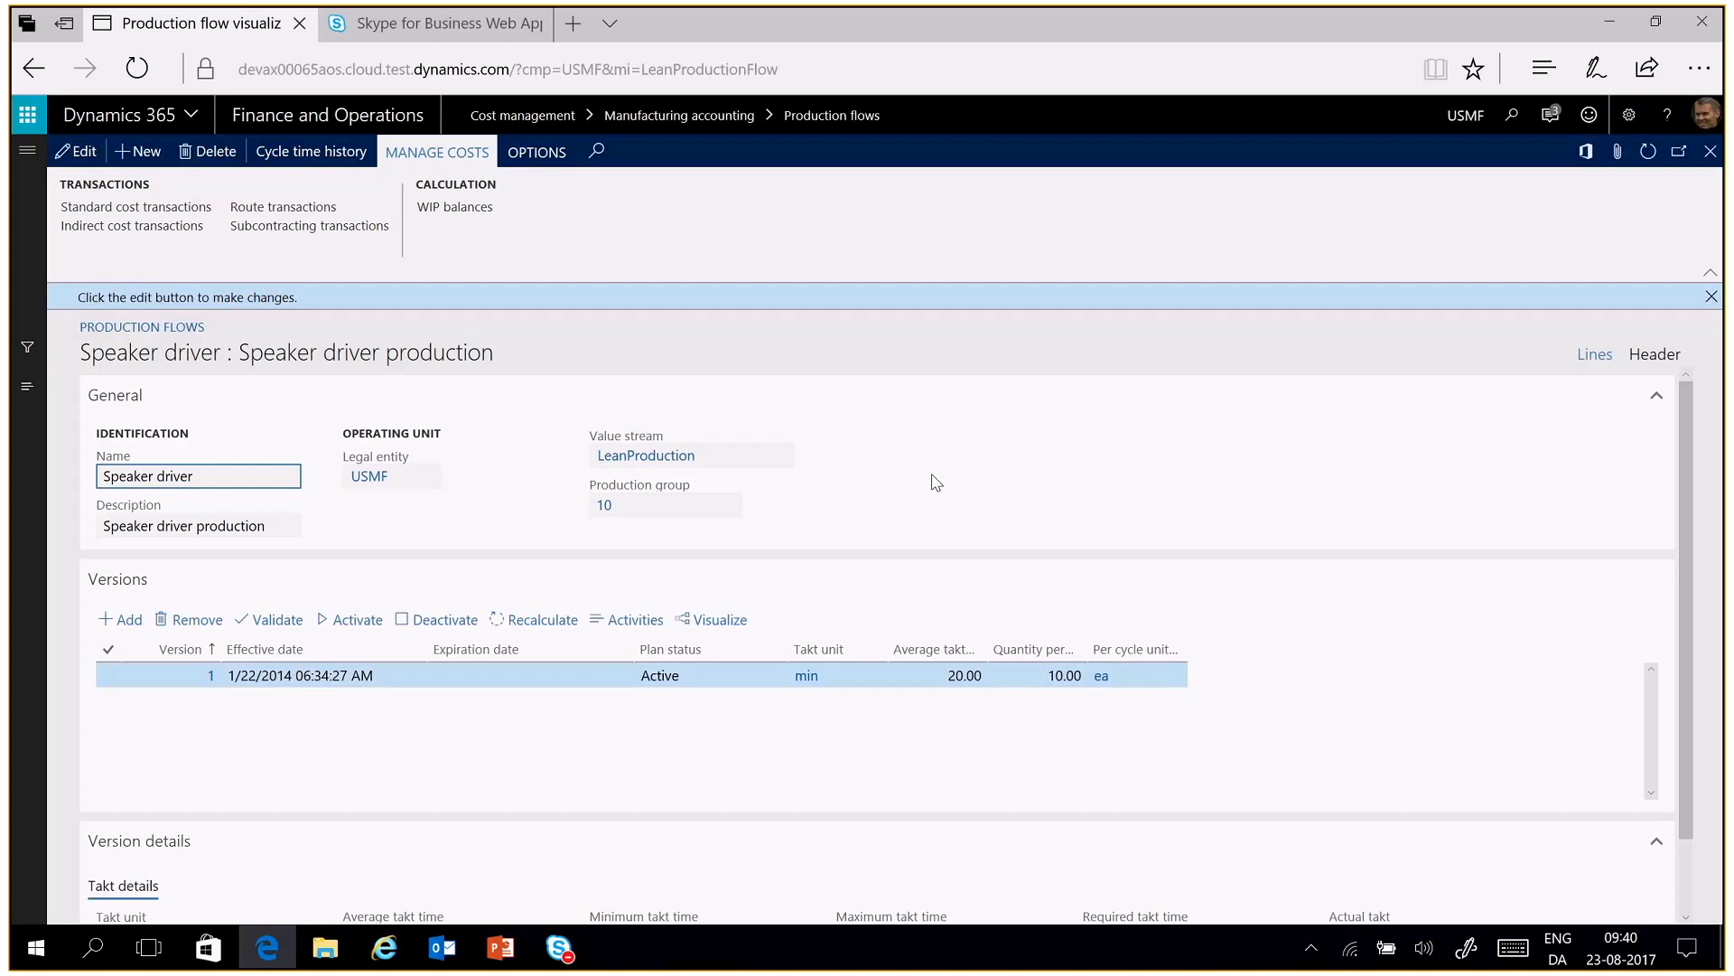
Go to the Kanban rules list and open rule 000039 for product M0008 Rosewood
{"action": "left_click", "coordinate": [27, 150]}
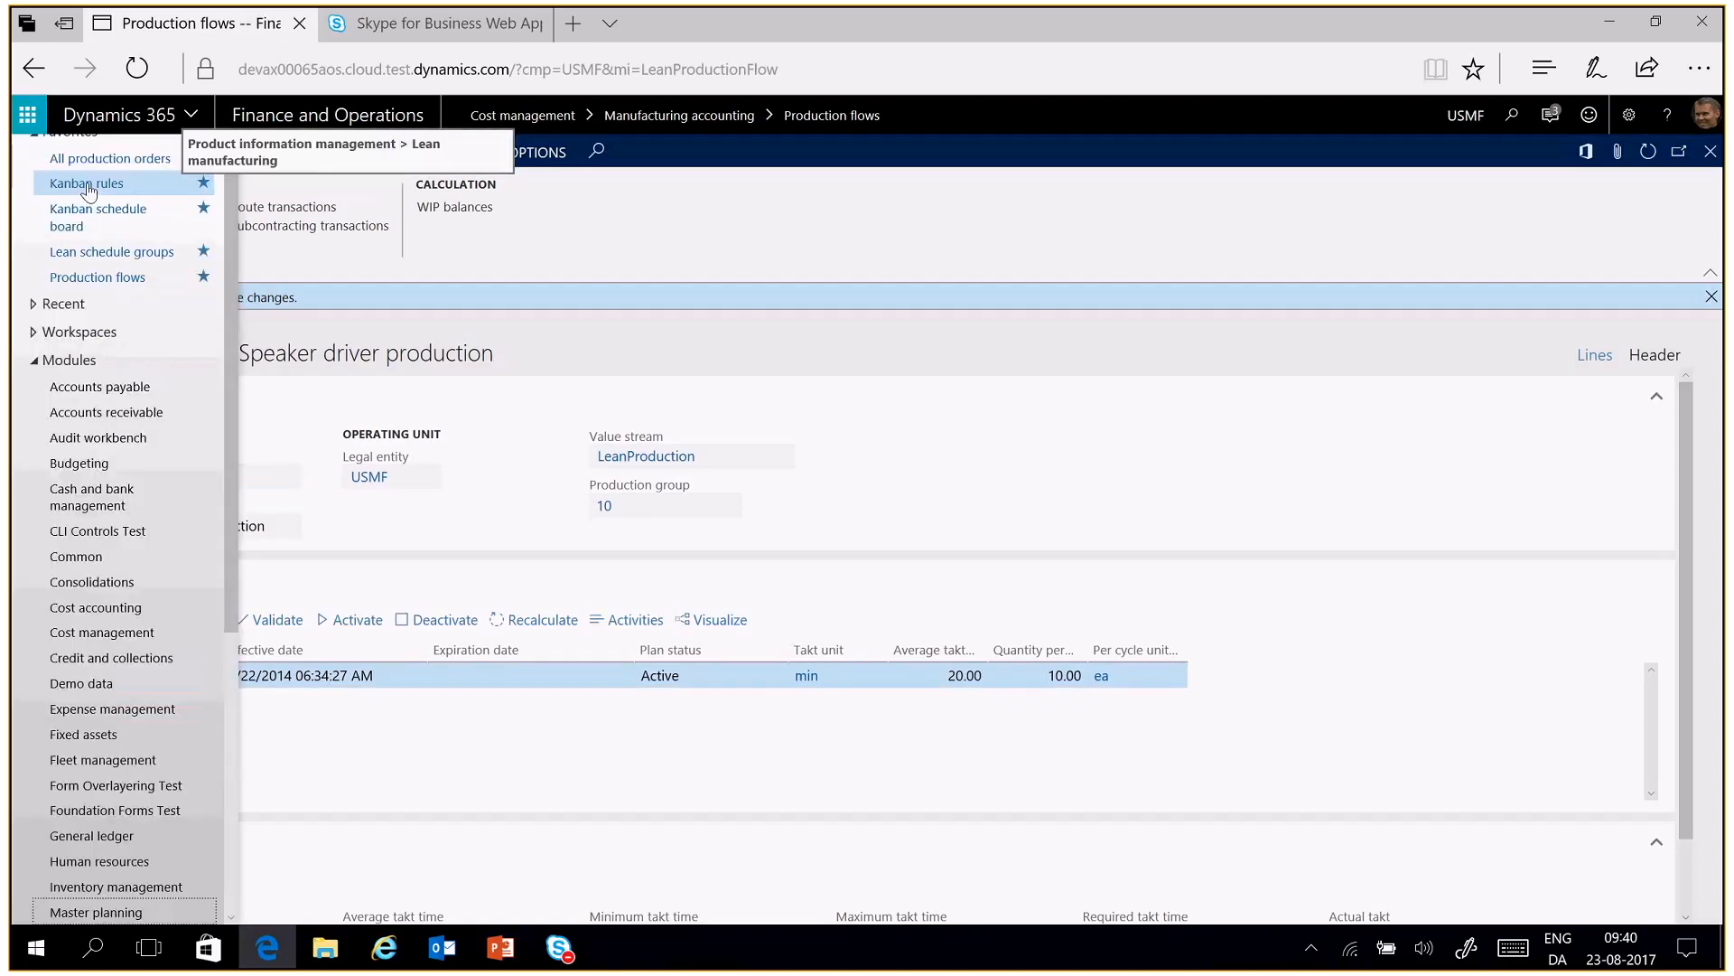
{"action": "left_click", "coordinate": [88, 186]}
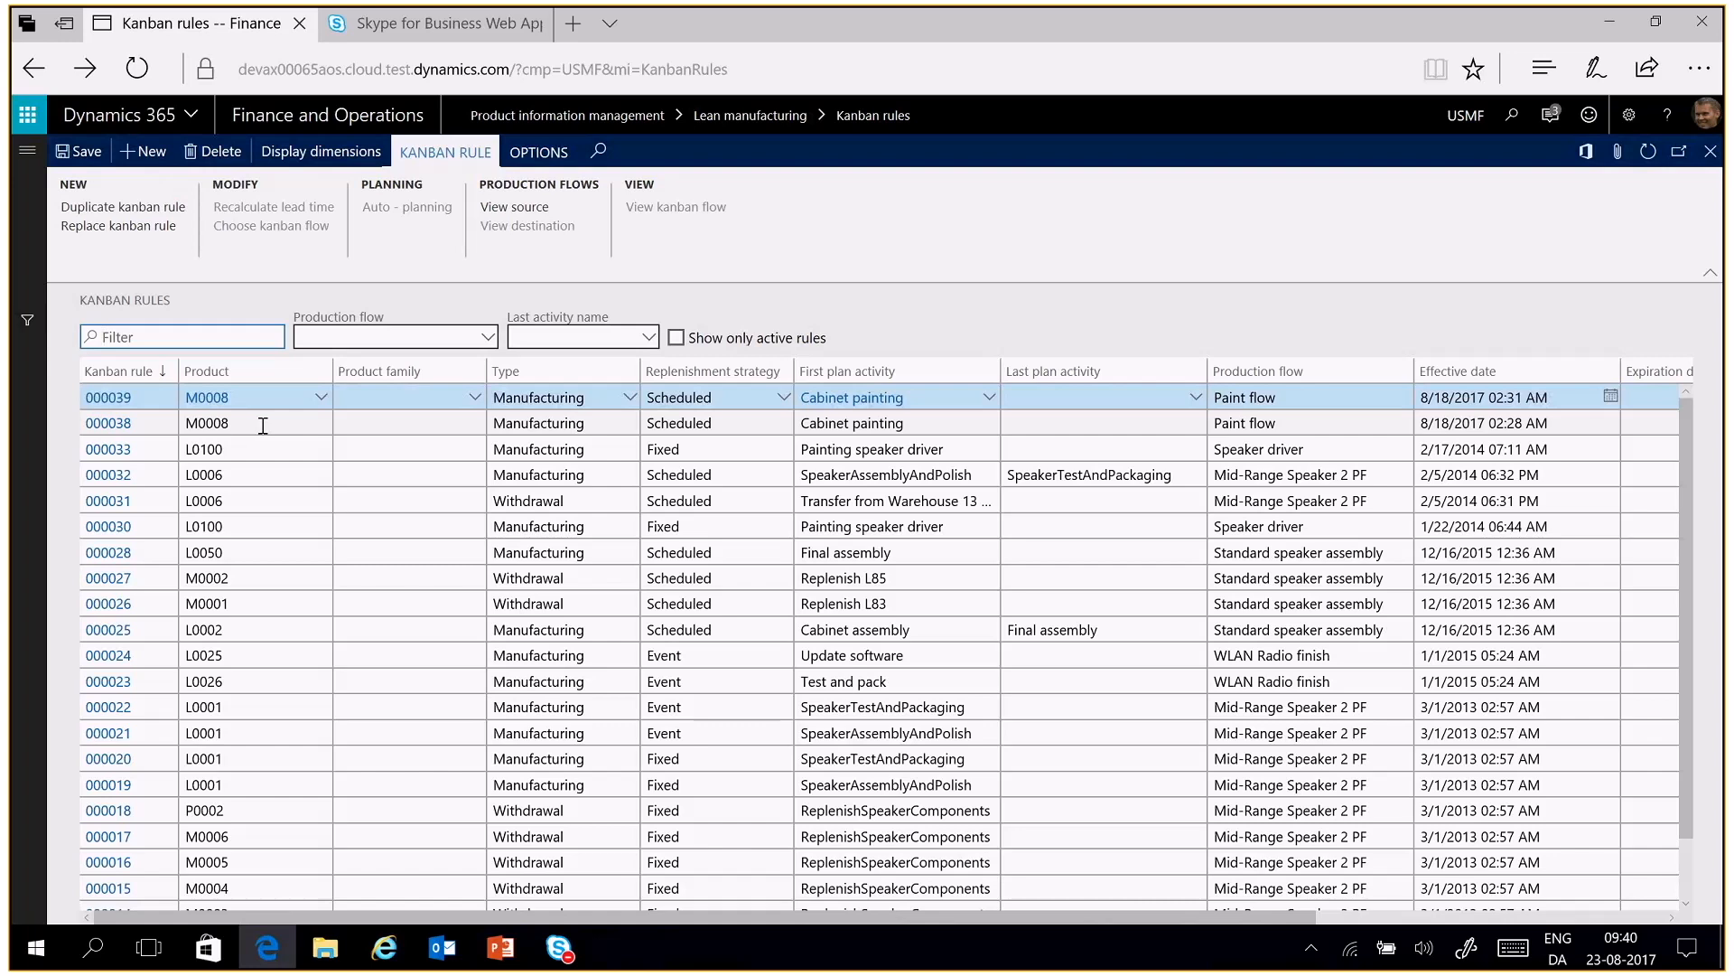
{"action": "mouse_move", "coordinate": [260, 422]}
{"action": "left_click", "coordinate": [127, 406]}
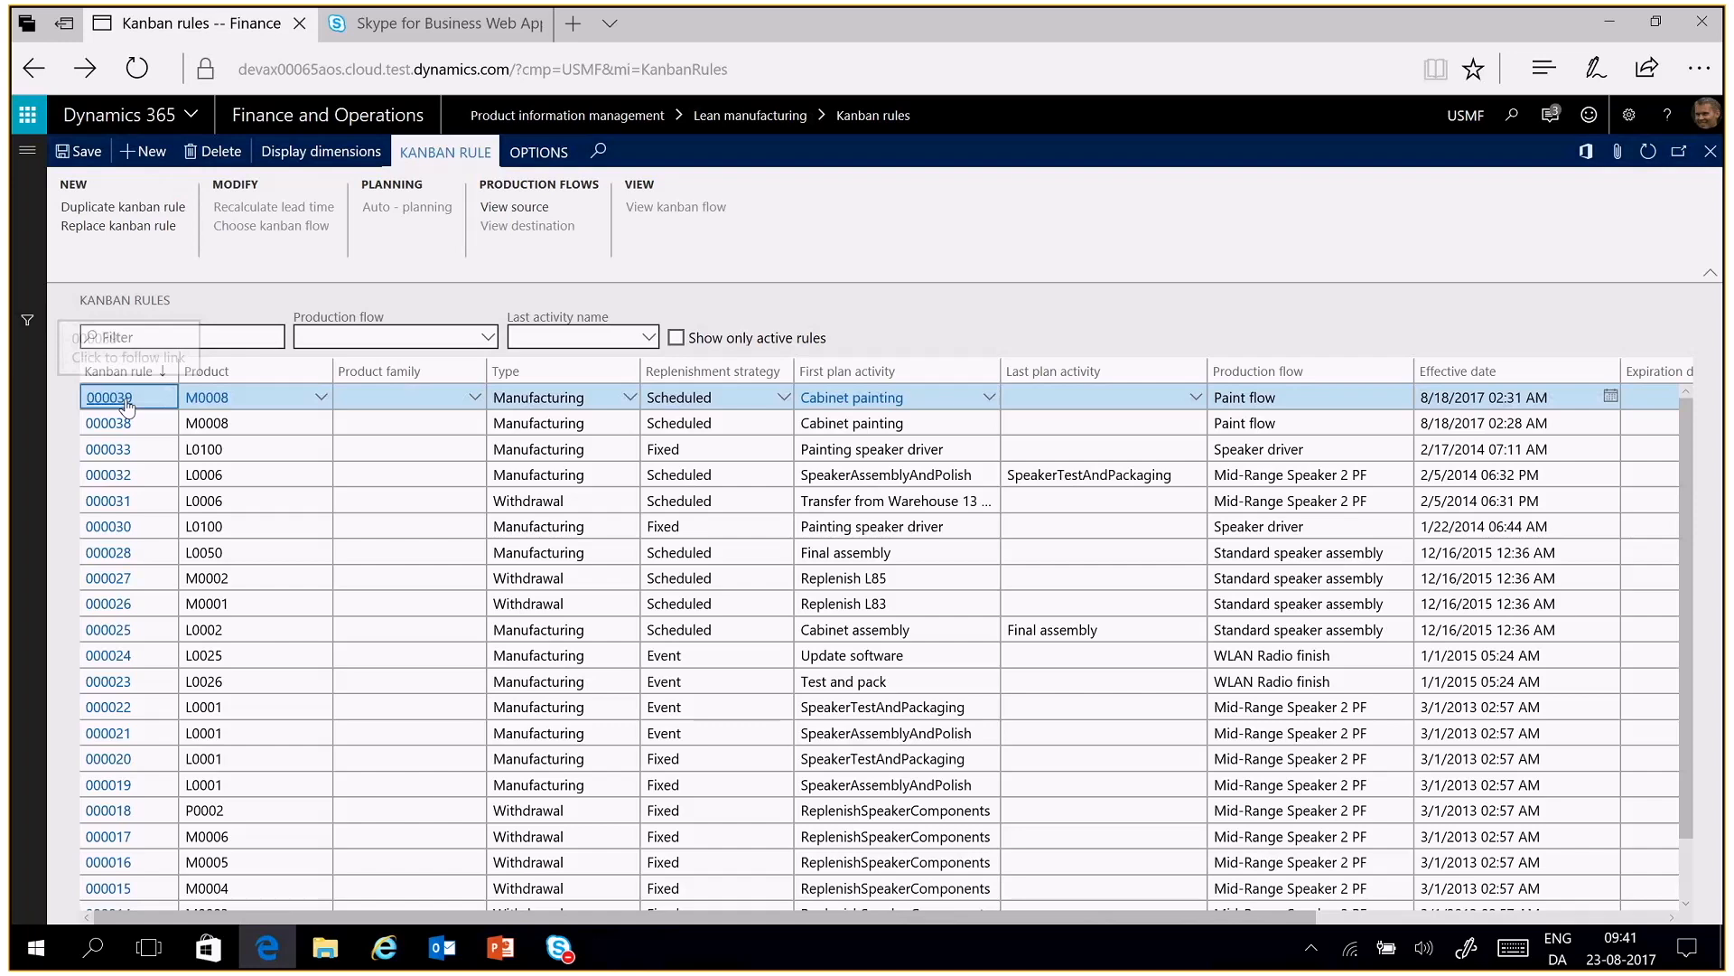
{"action": "left_click", "coordinate": [127, 407]}
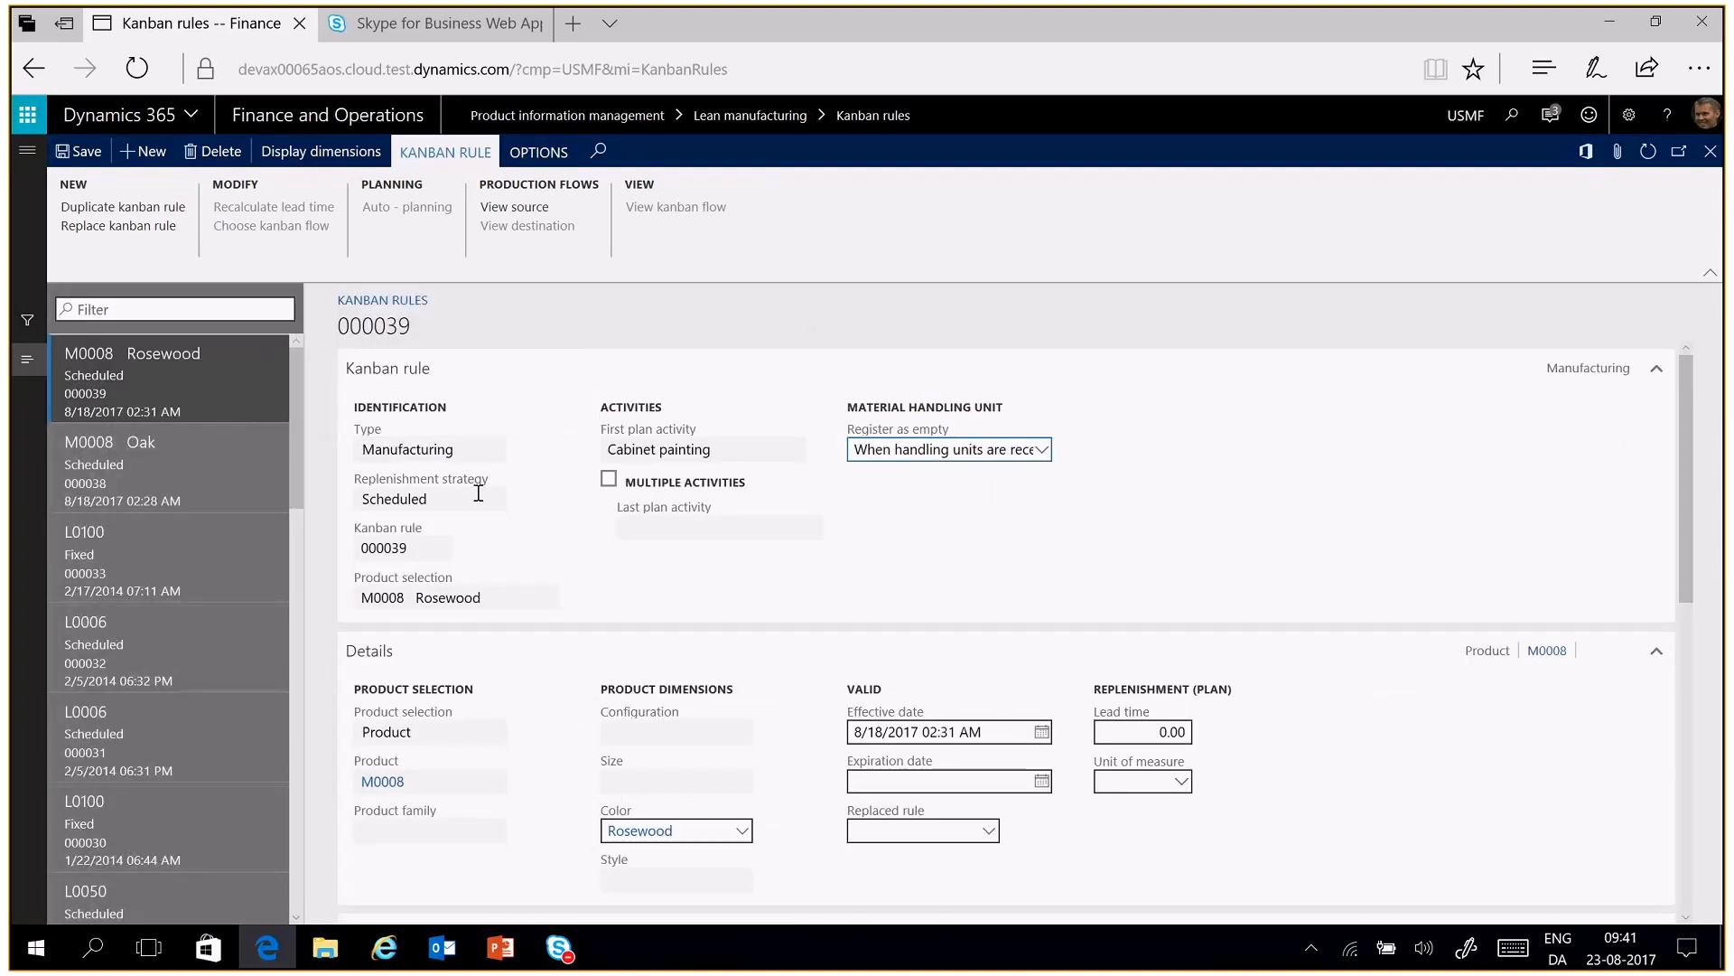
Review kanban rule 000039's replenishment strategy, product selection, quantities and list of kanbans
{"action": "mouse_move", "coordinate": [479, 493]}
{"action": "mouse_move", "coordinate": [413, 796]}
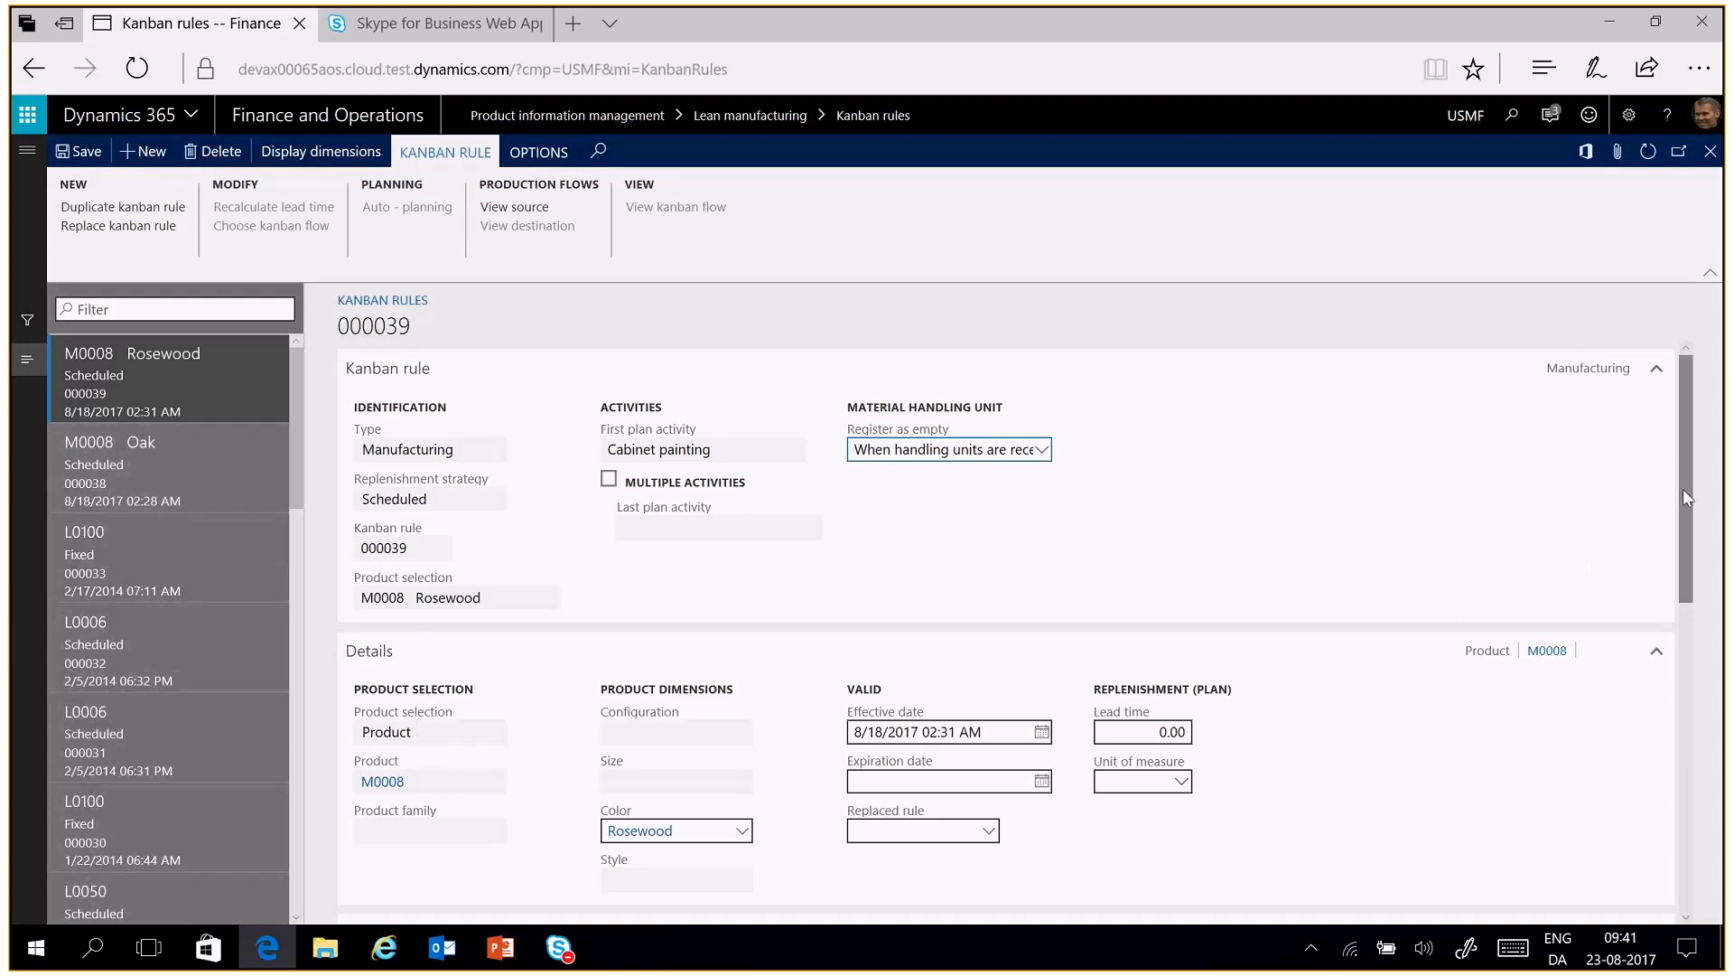
{"action": "left_click_drag", "start_coordinate": [1683, 489], "coordinate": [1682, 665]}
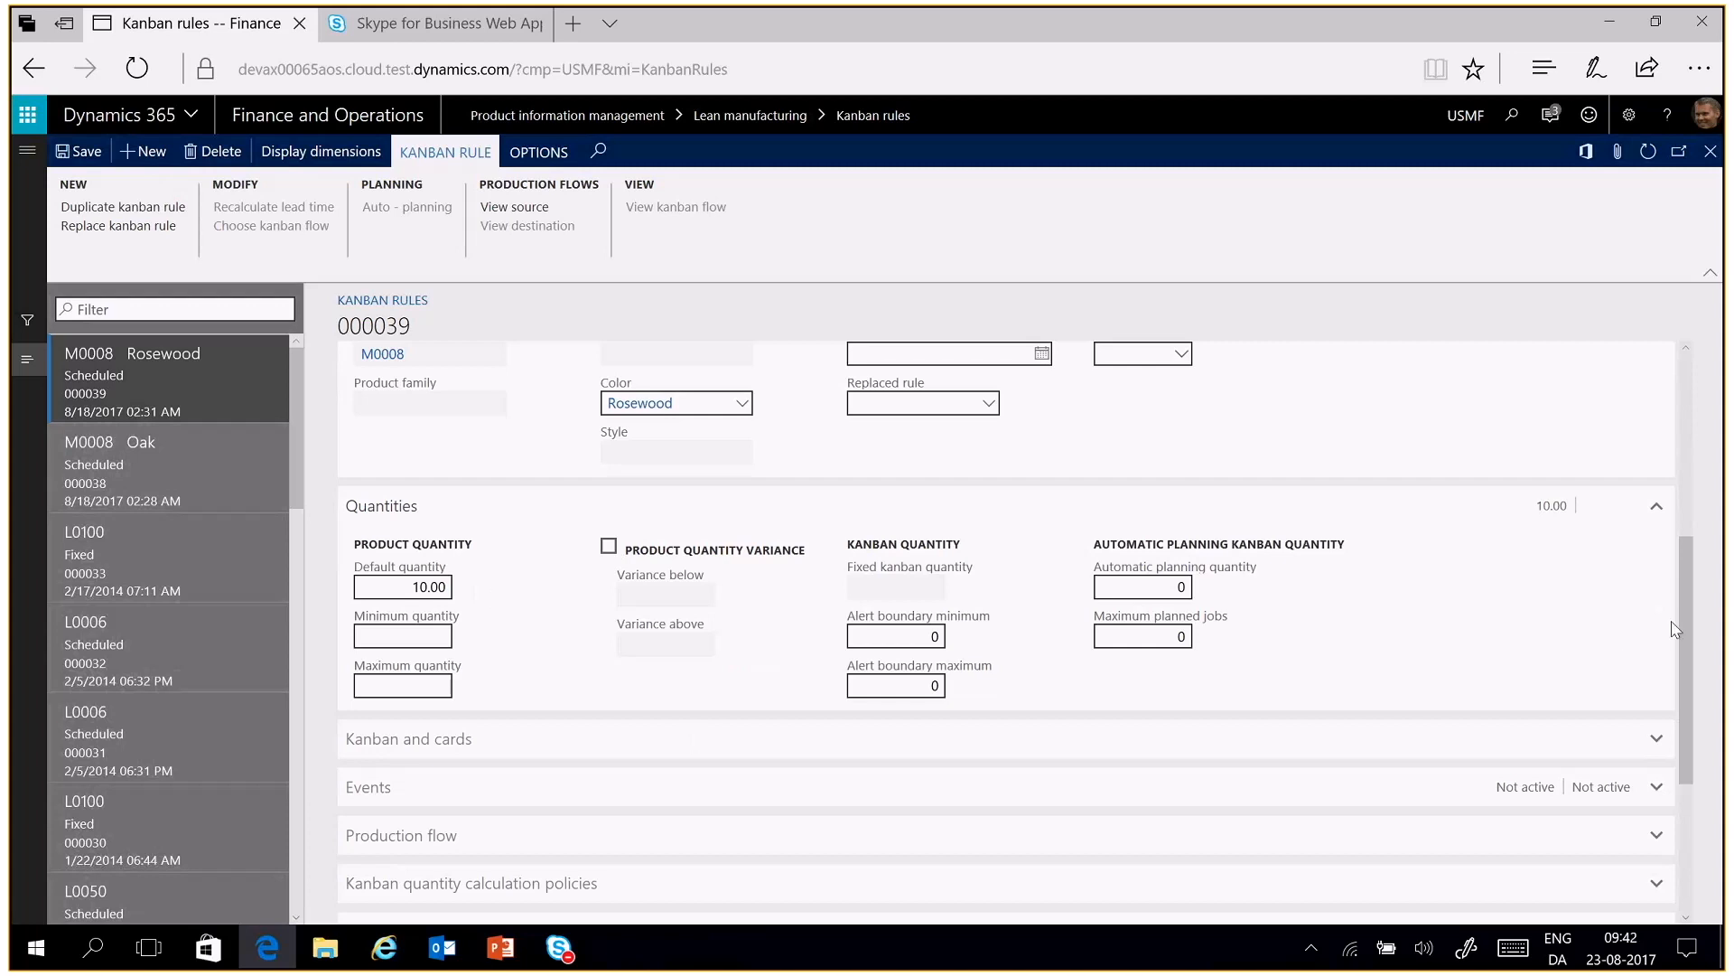
{"action": "left_click_drag", "start_coordinate": [1682, 613], "coordinate": [1671, 757]}
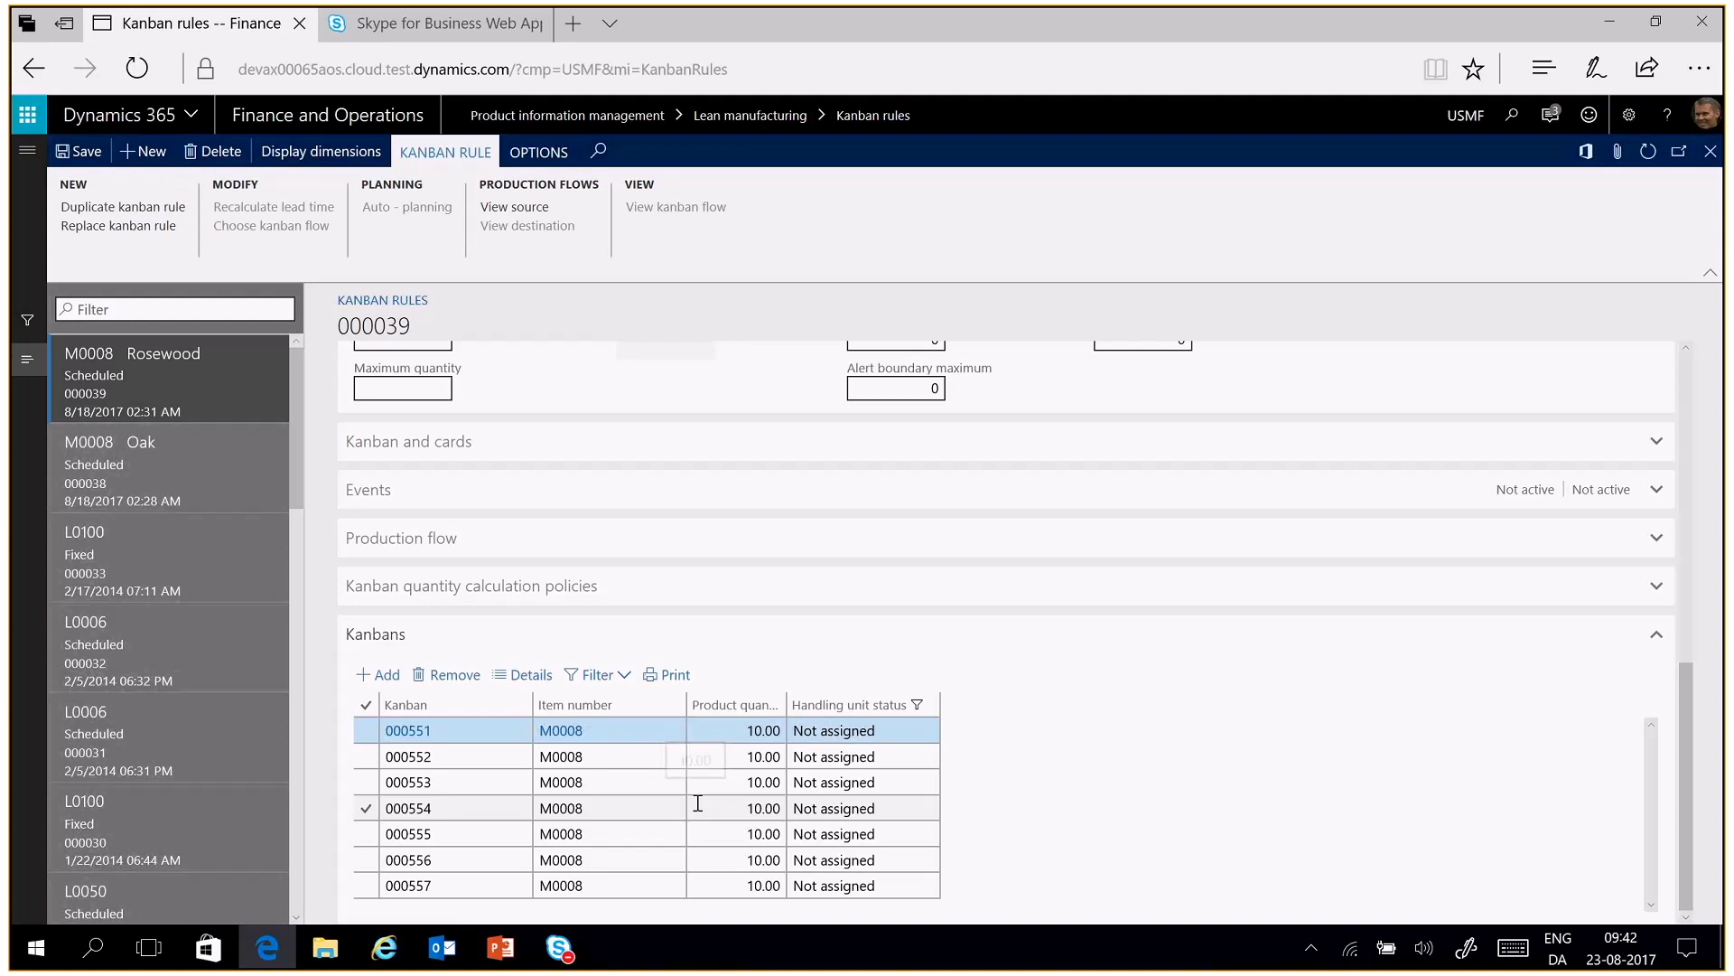
Review kanban rule 000038 for M0008 Oak, including its details, kanbans and first plan activity, and return to the rules list
{"action": "left_click", "coordinate": [194, 448]}
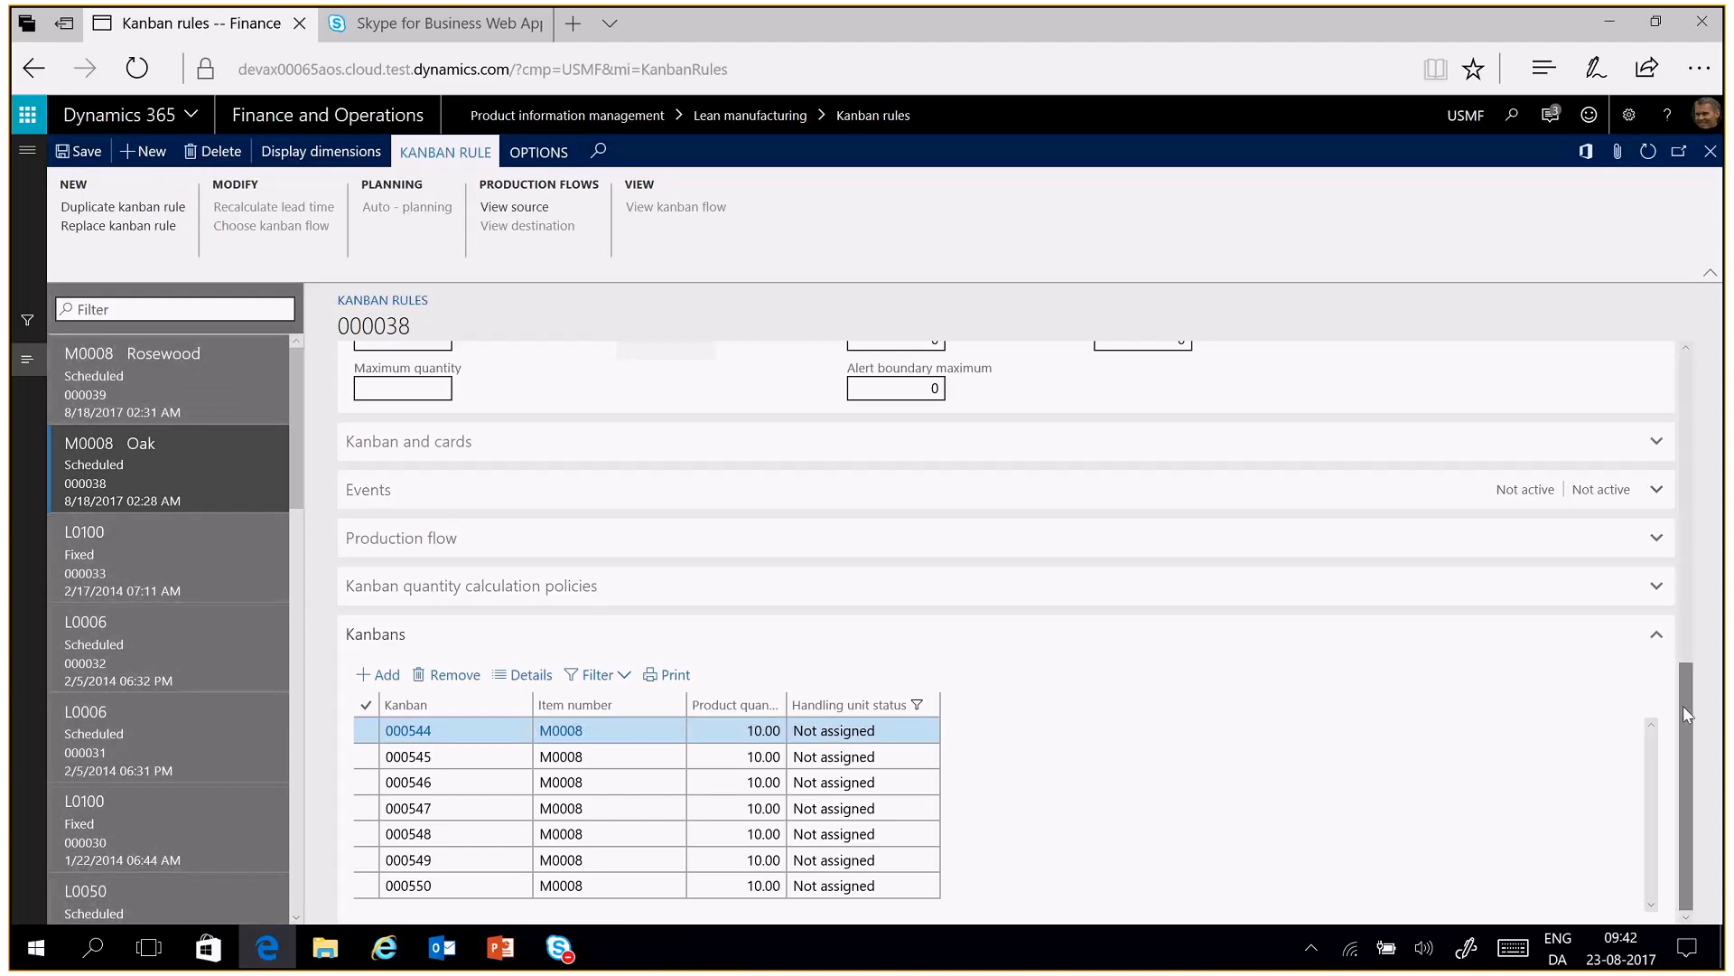
{"action": "left_click_drag", "start_coordinate": [1683, 707], "coordinate": [1626, 507]}
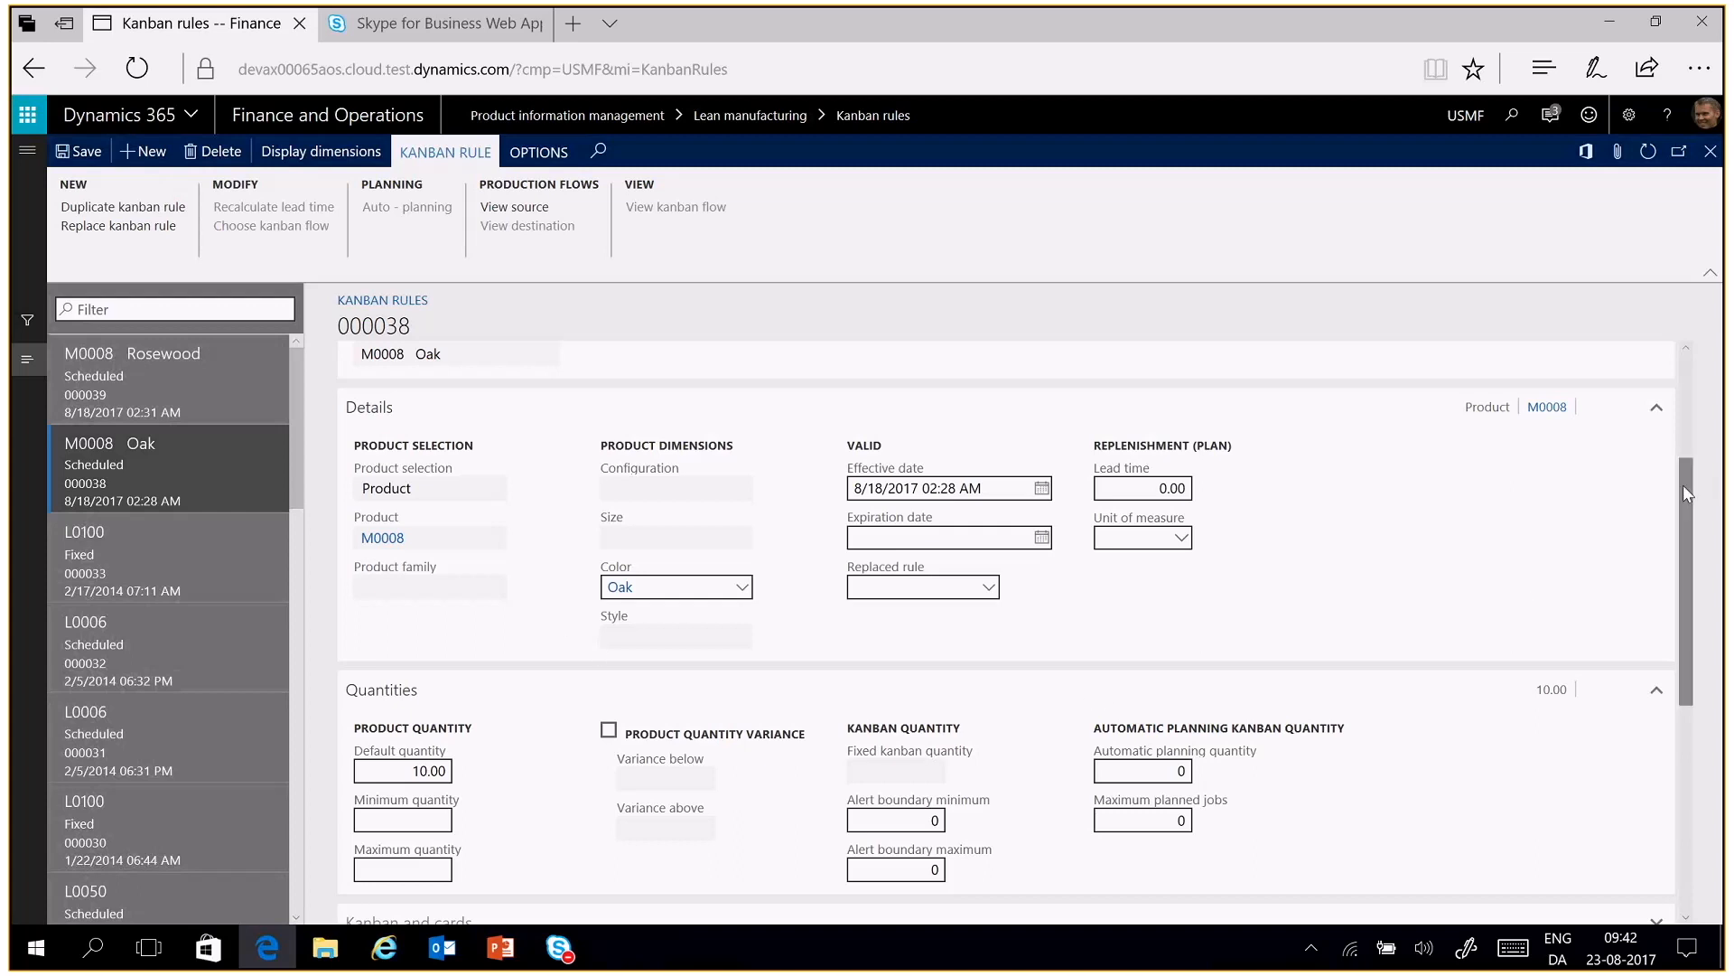
{"action": "left_click_drag", "start_coordinate": [1684, 488], "coordinate": [1653, 709]}
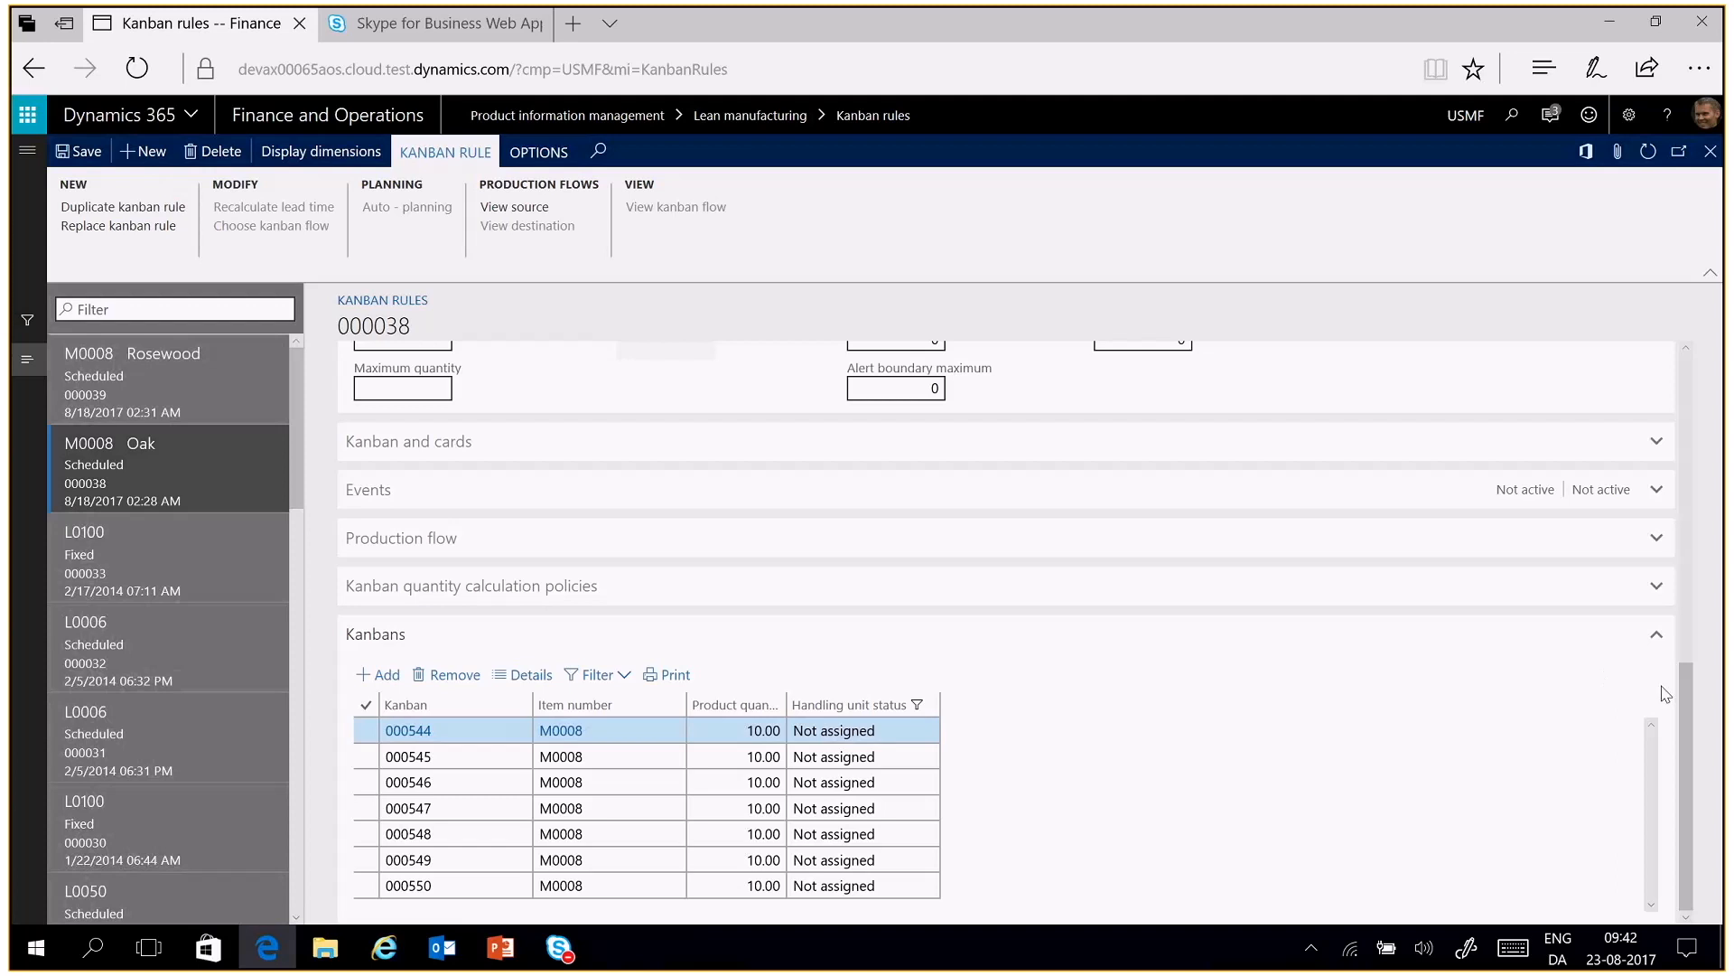
{"action": "left_click_drag", "start_coordinate": [1683, 692], "coordinate": [1627, 339]}
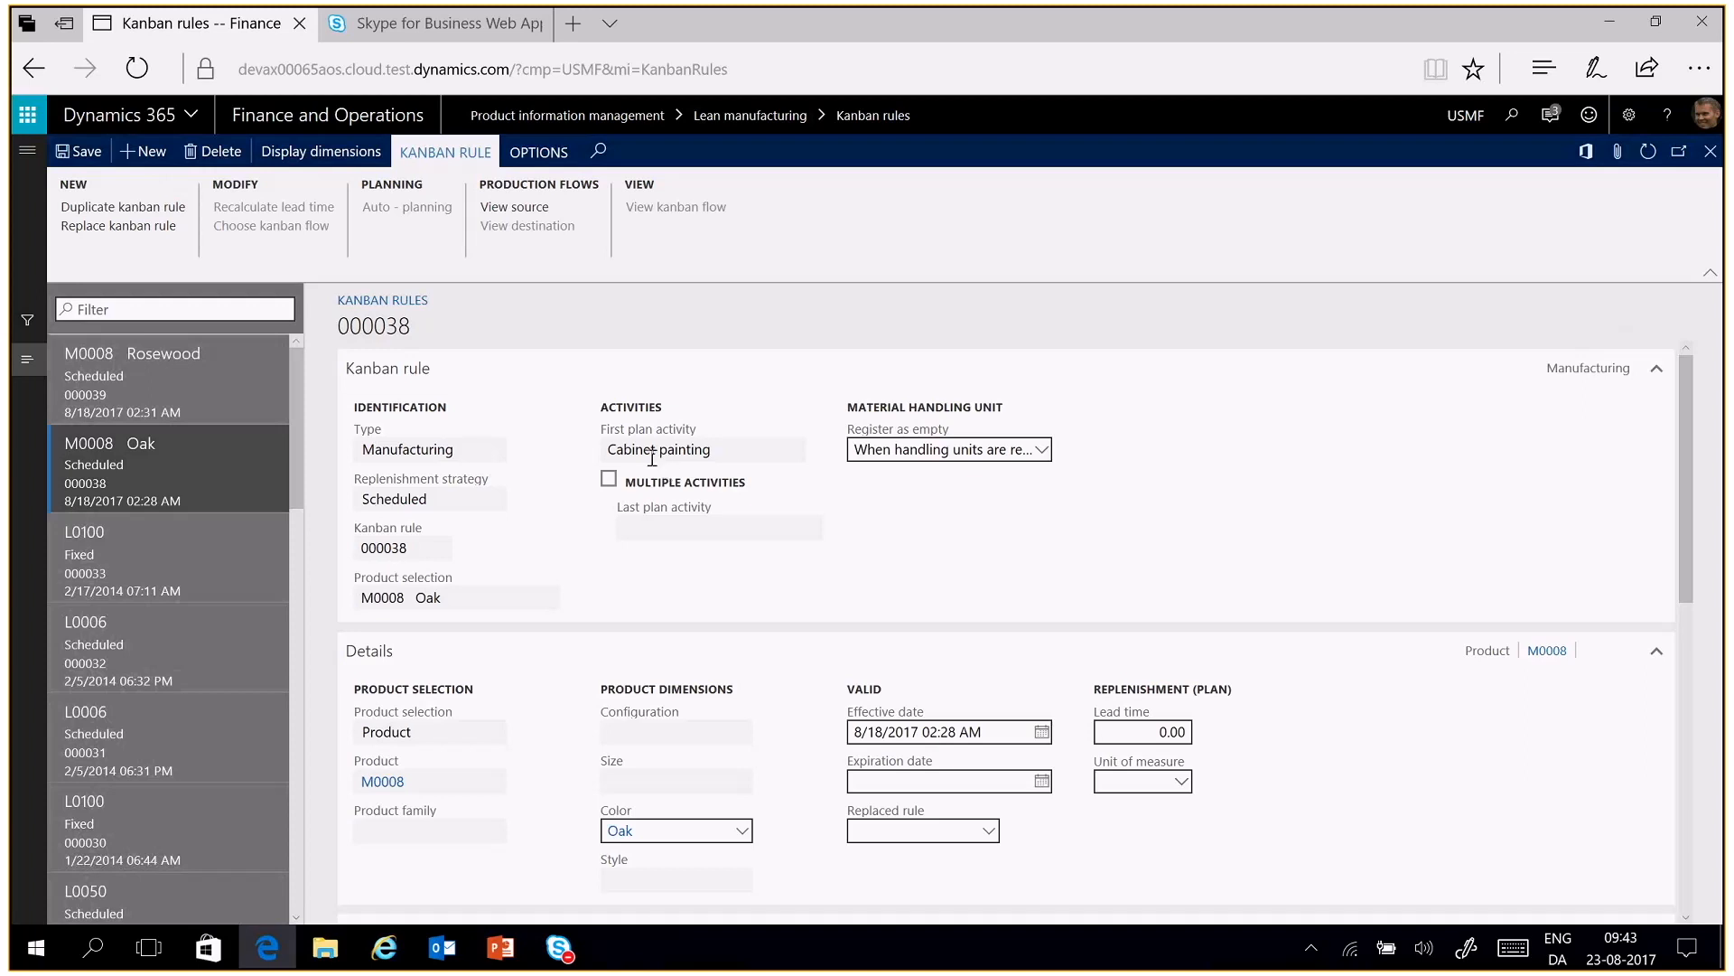
{"action": "mouse_move", "coordinate": [664, 457]}
{"action": "key", "text": "alt+Left"}
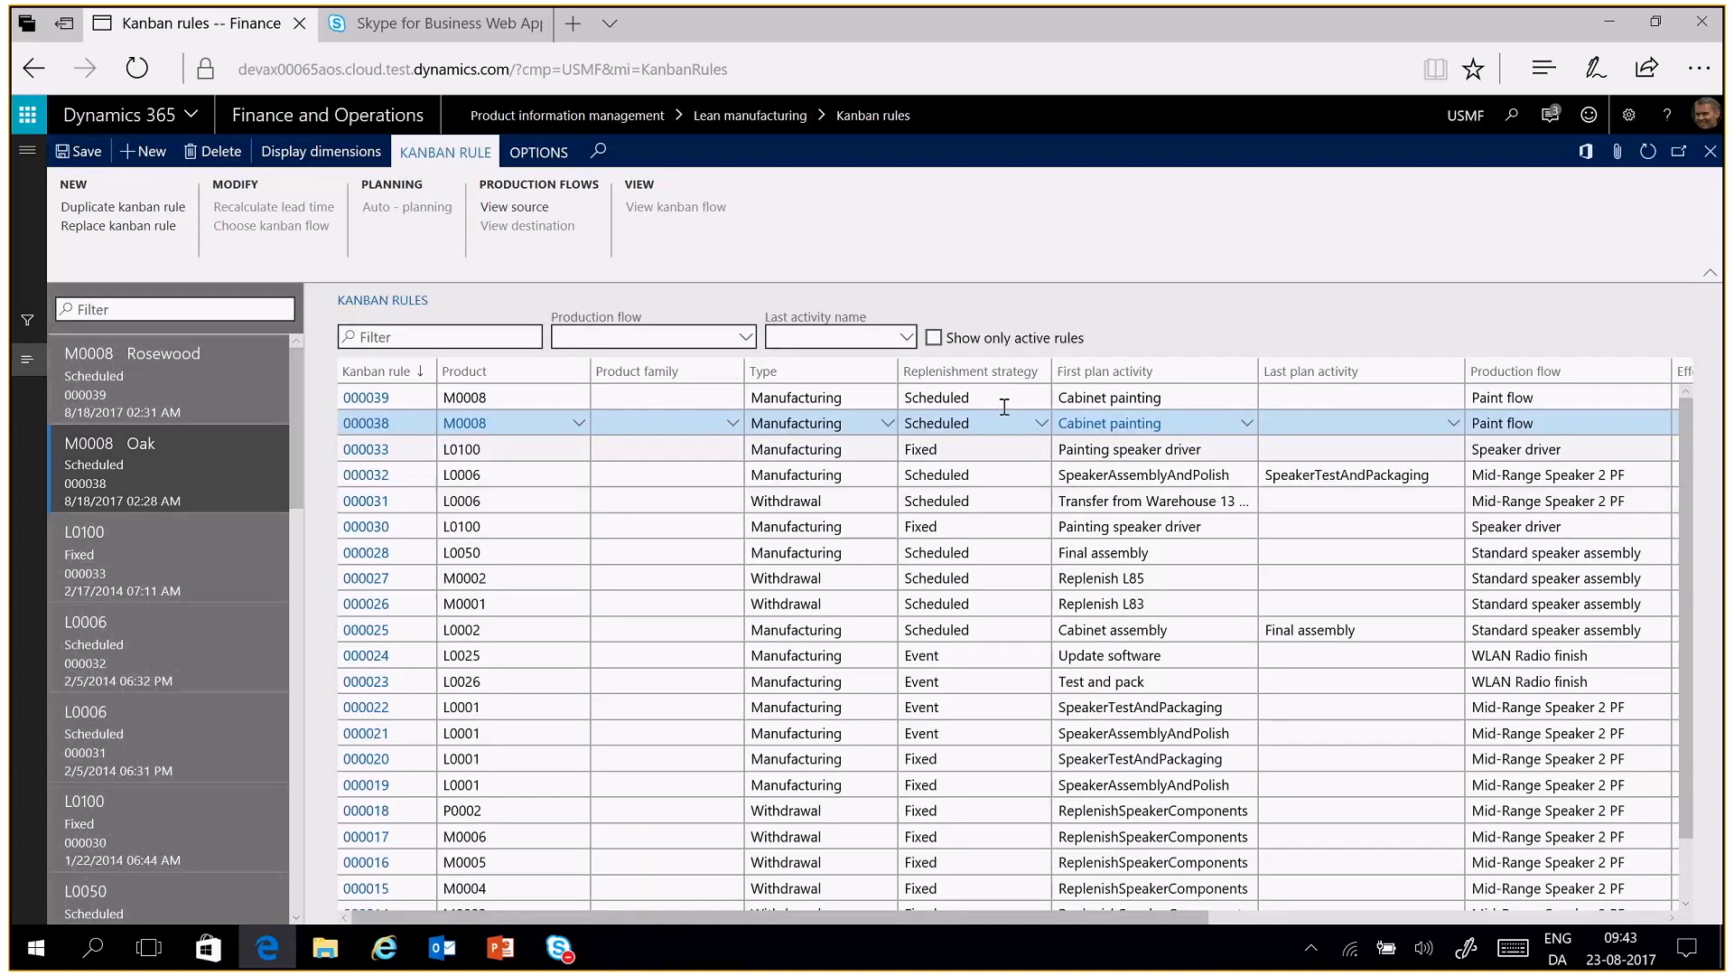
Open the Lean schedule groups page and review the schedule color and items of the Oak and Rose groups
{"action": "left_click", "coordinate": [27, 150]}
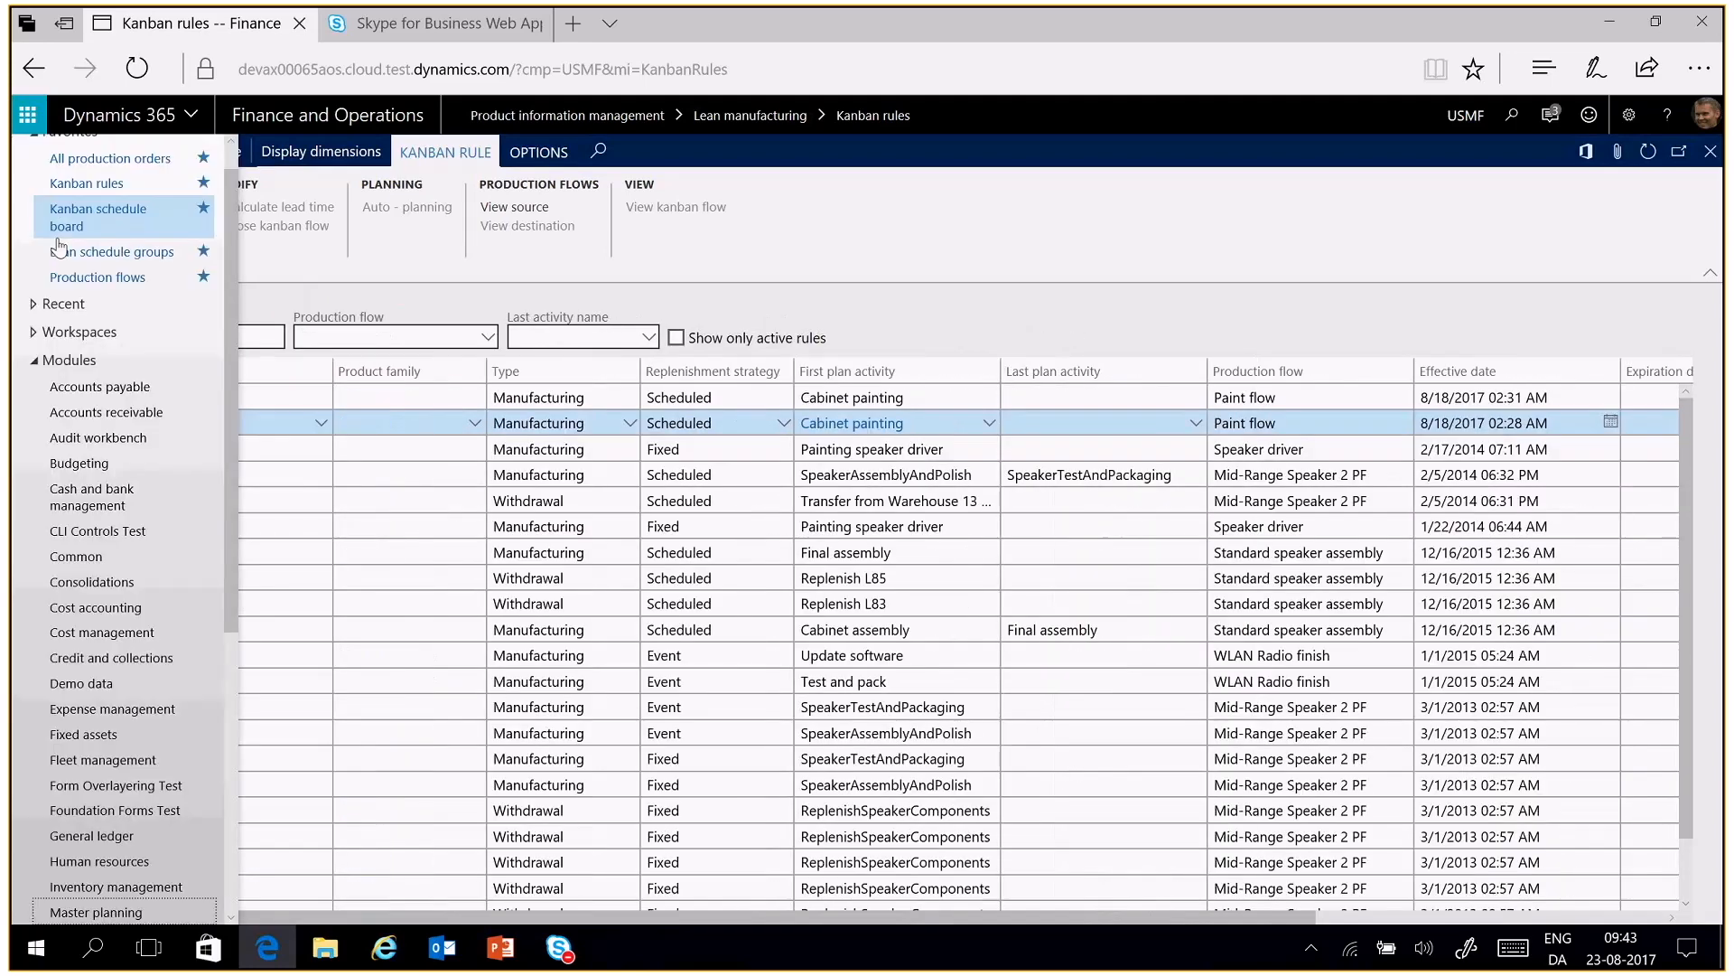
{"action": "left_click", "coordinate": [132, 257]}
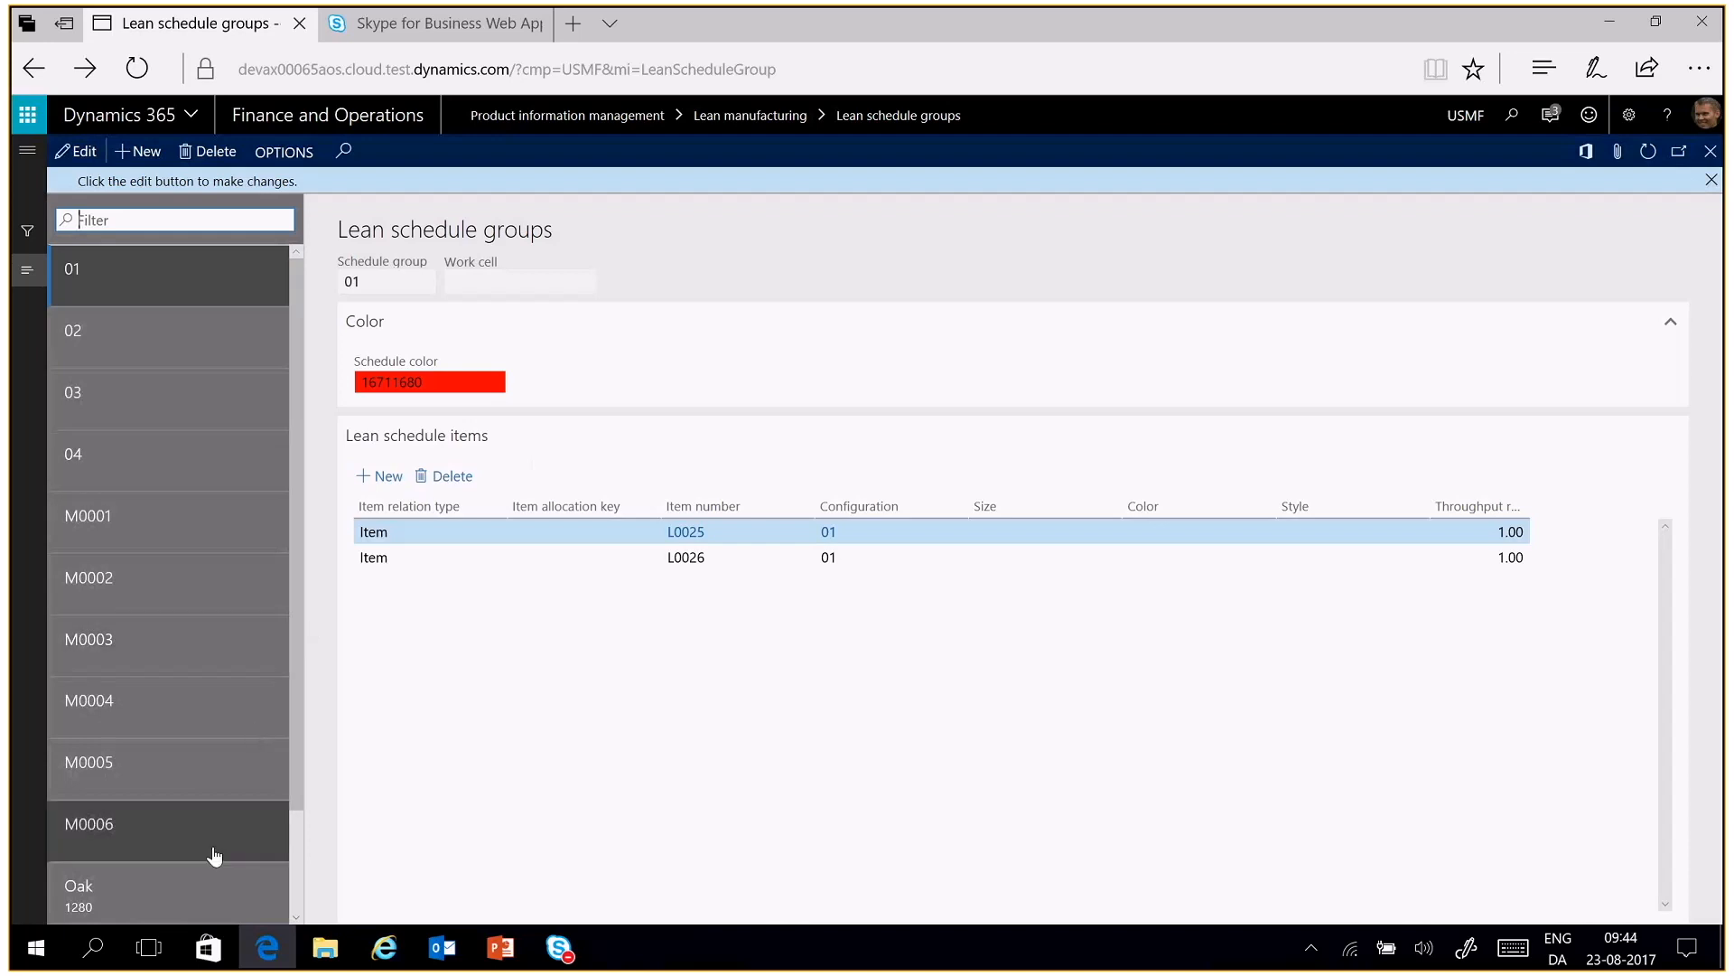
{"action": "left_click", "coordinate": [217, 884]}
{"action": "left_click", "coordinate": [295, 916]}
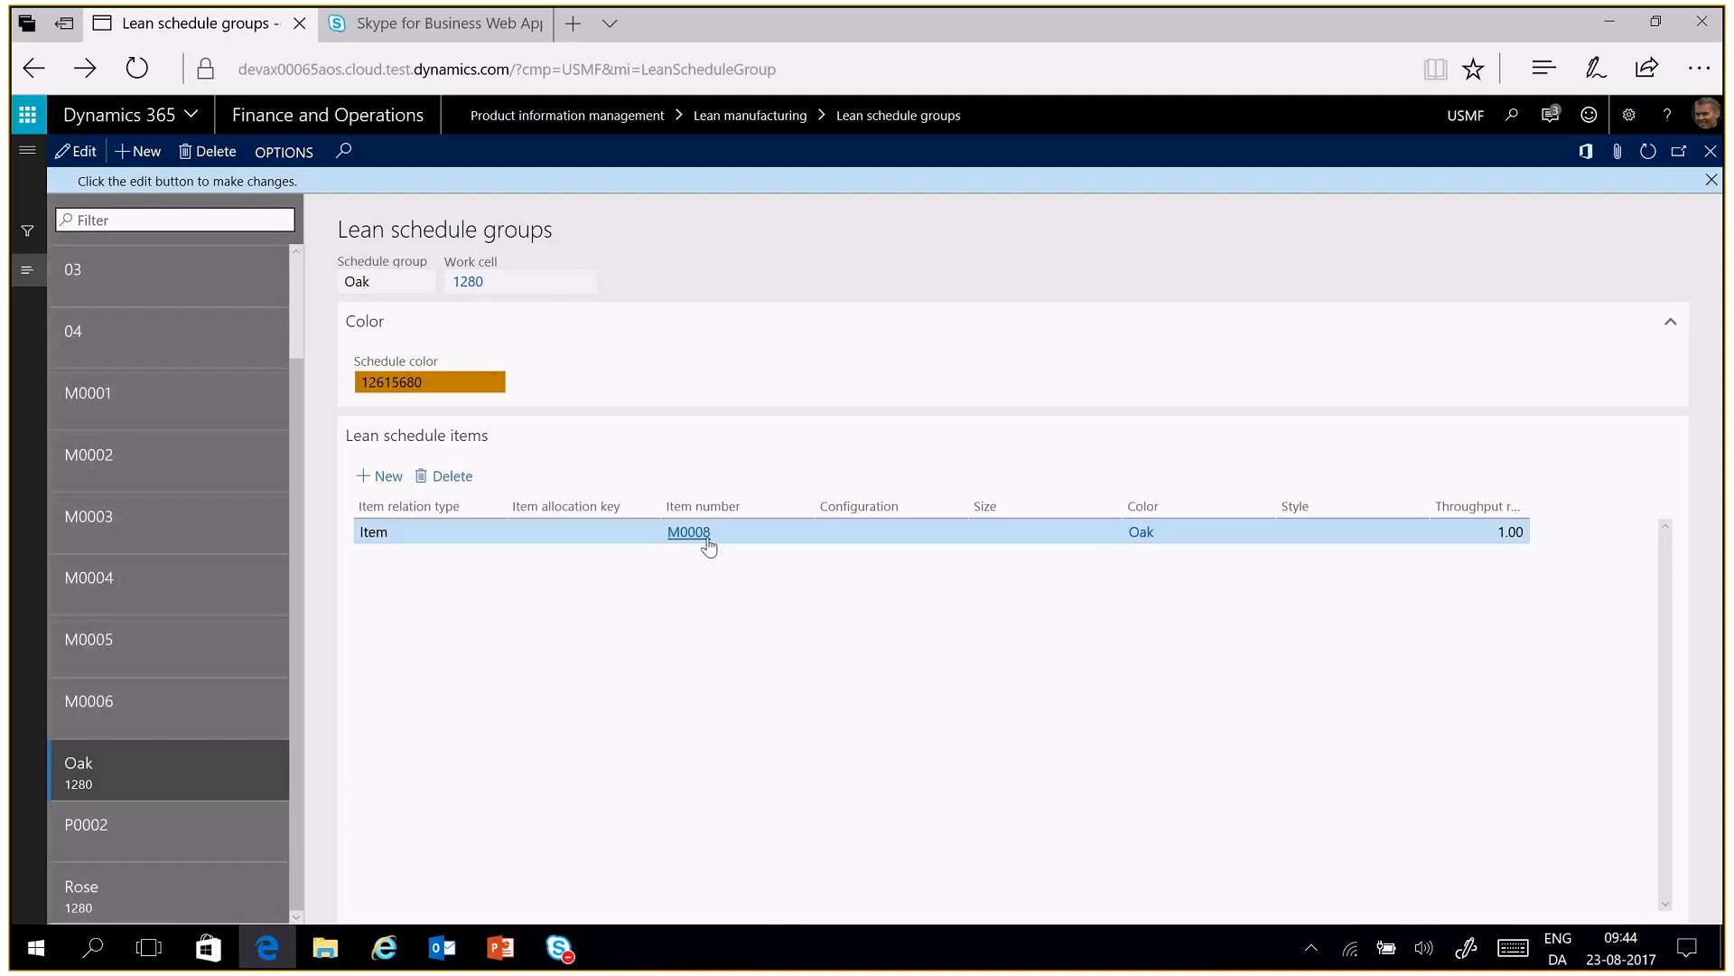
{"action": "mouse_move", "coordinate": [706, 542]}
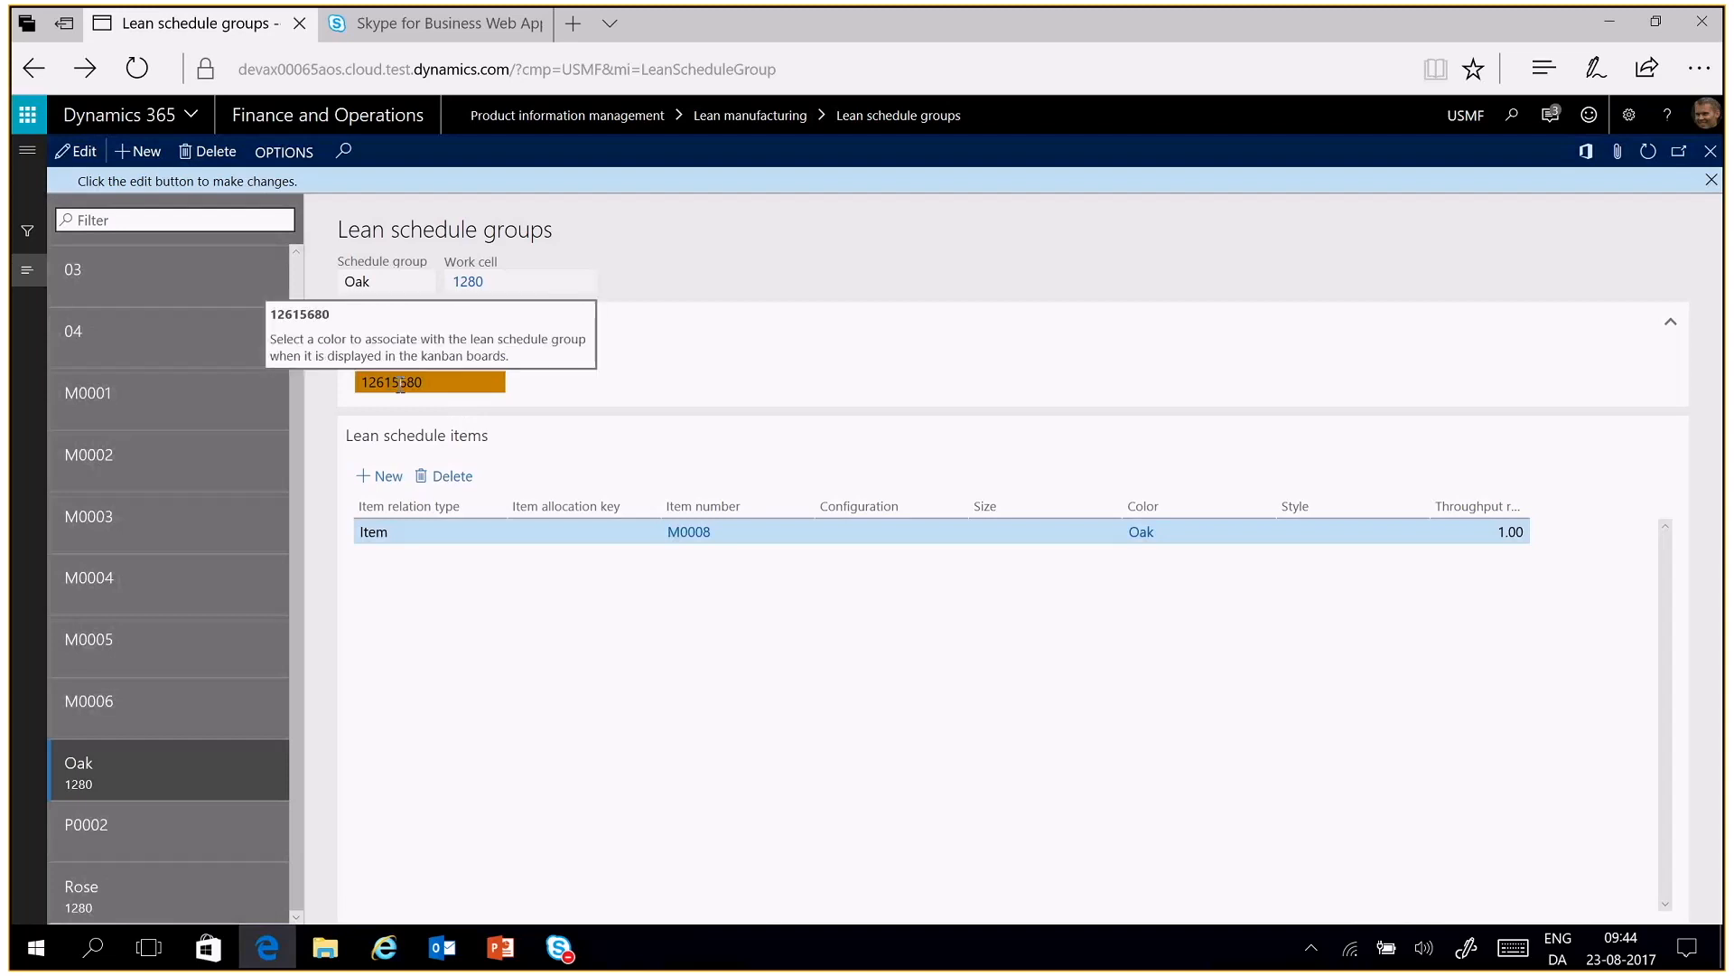
{"action": "left_click", "coordinate": [238, 882]}
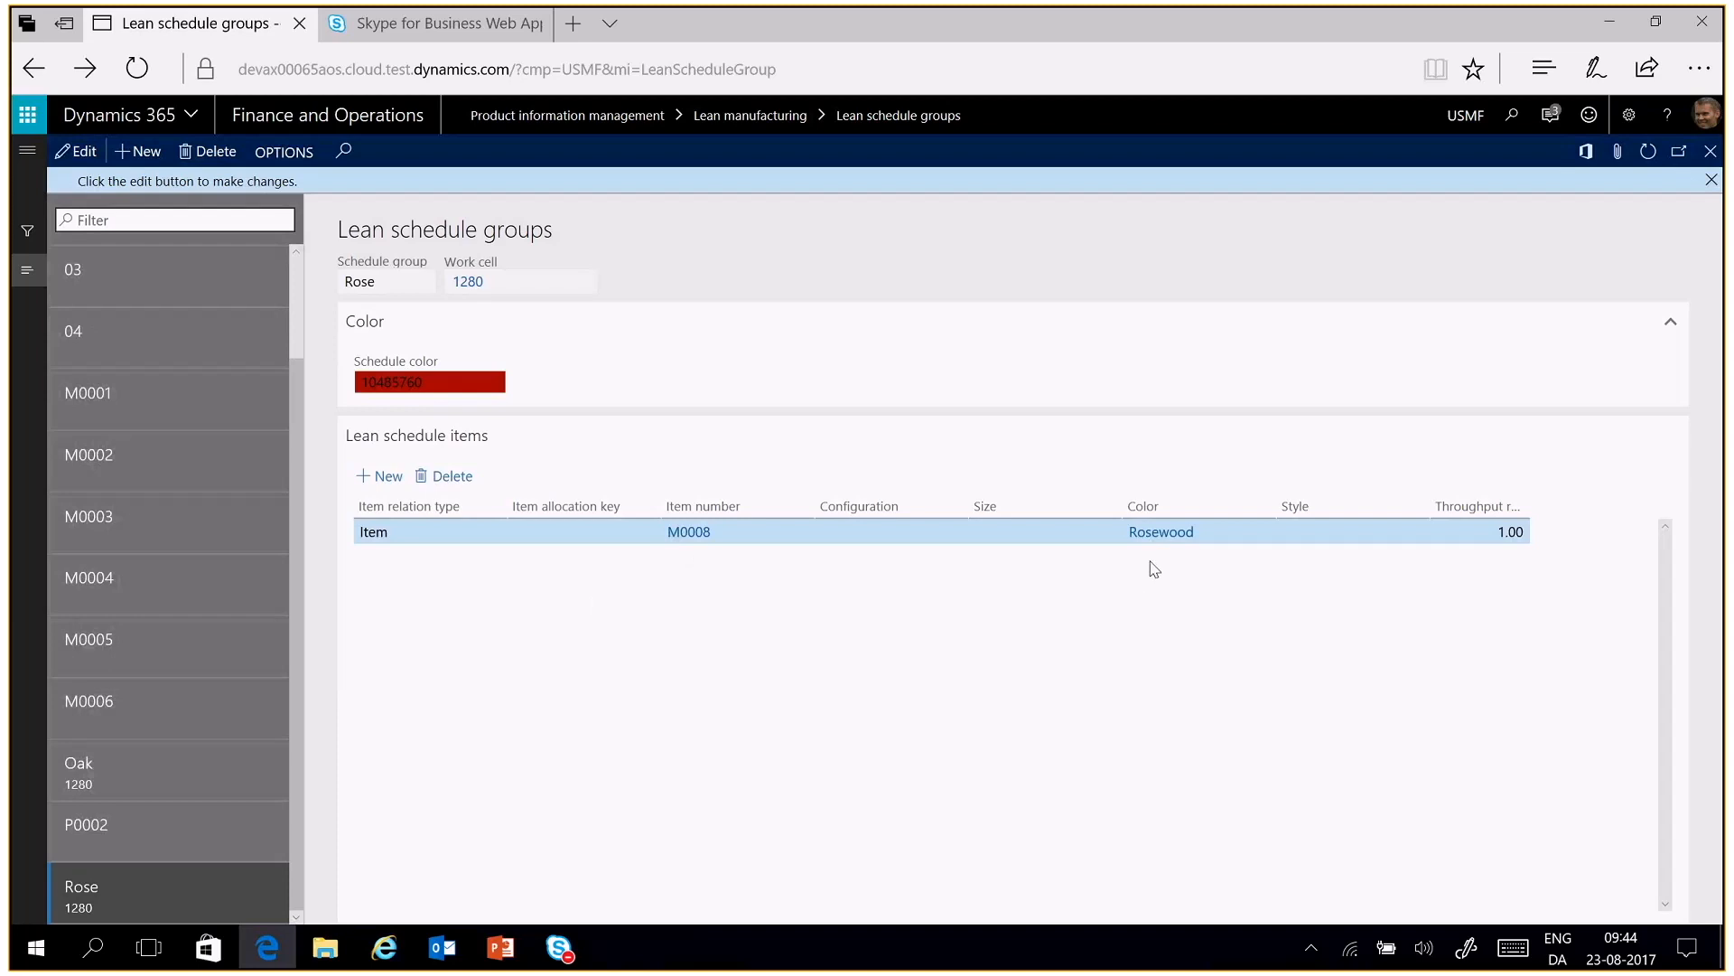
{"action": "mouse_move", "coordinate": [494, 378]}
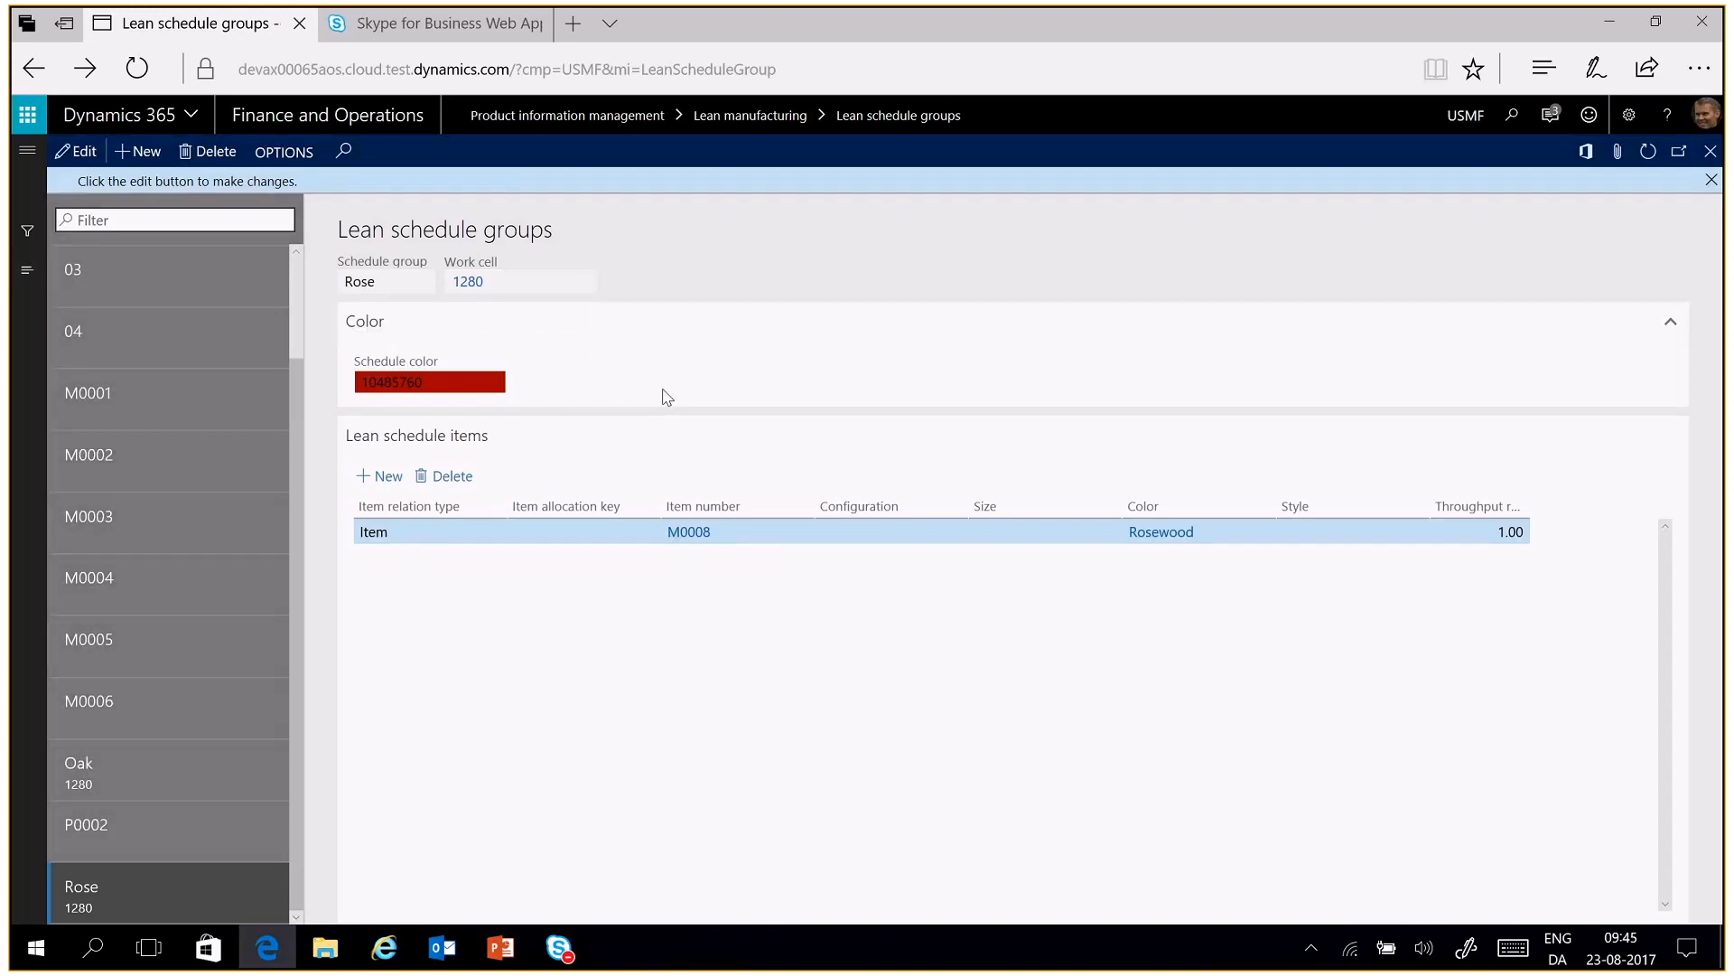
Open the Kanban schedule board, check the work cell capacity of resource group 1280, and return to the board
{"action": "left_click", "coordinate": [25, 152]}
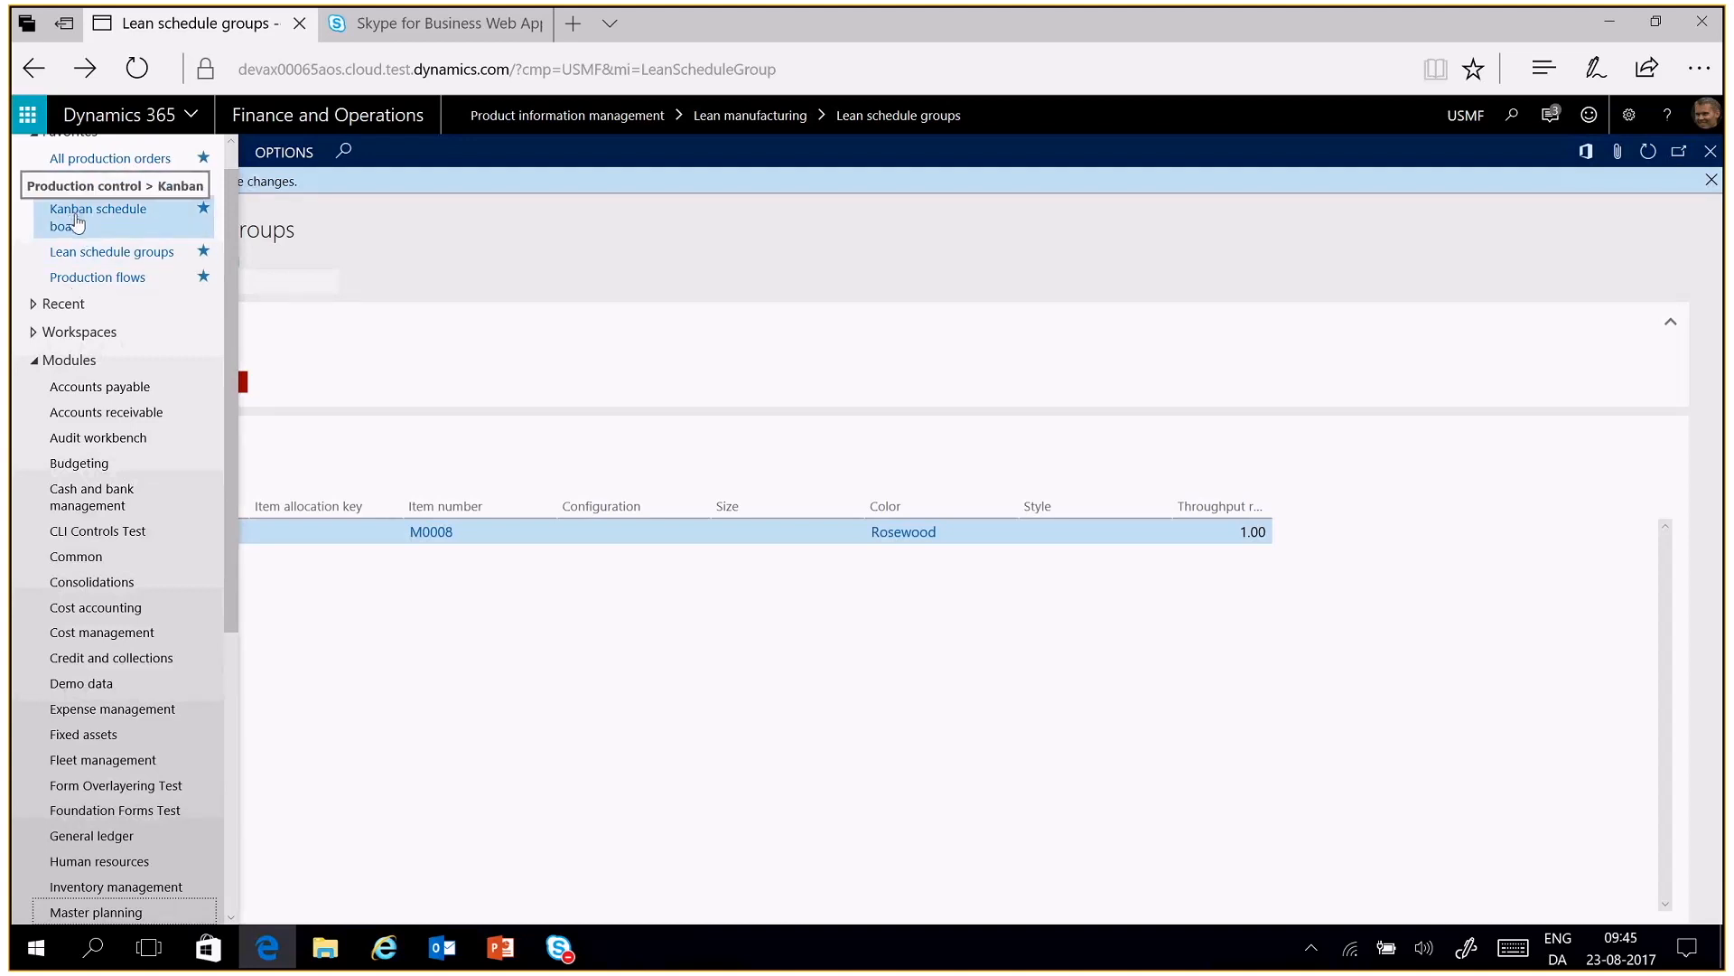
{"action": "left_click", "coordinate": [77, 221]}
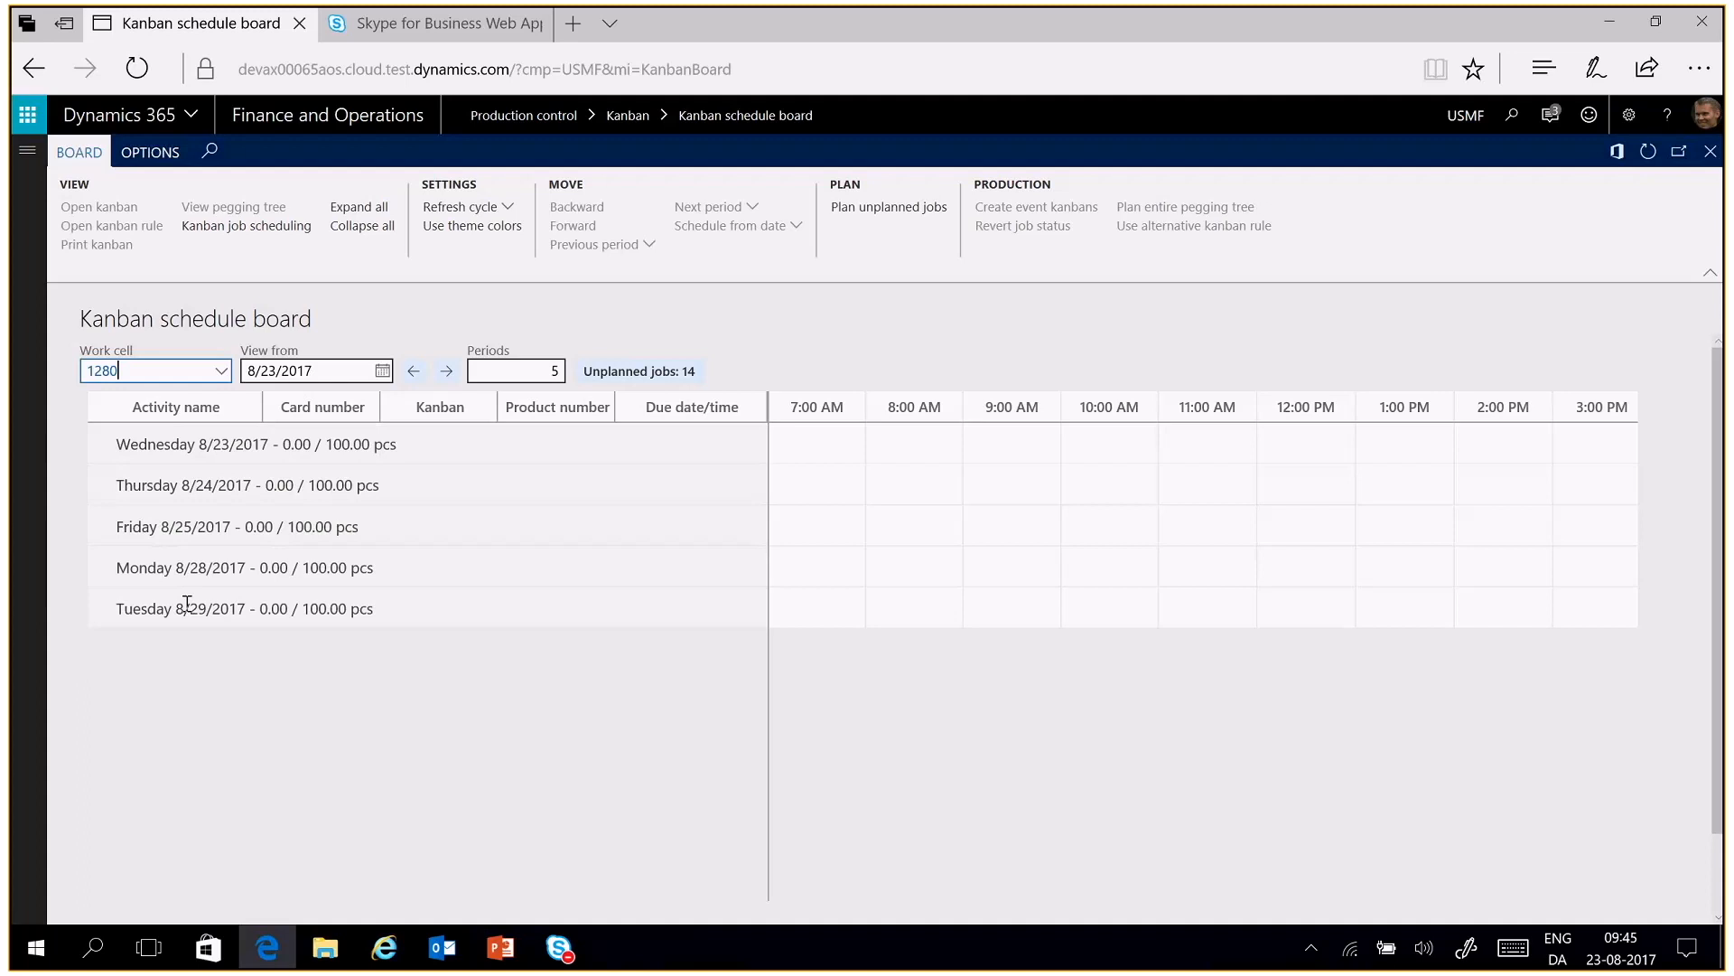
{"action": "left_click", "coordinate": [109, 379]}
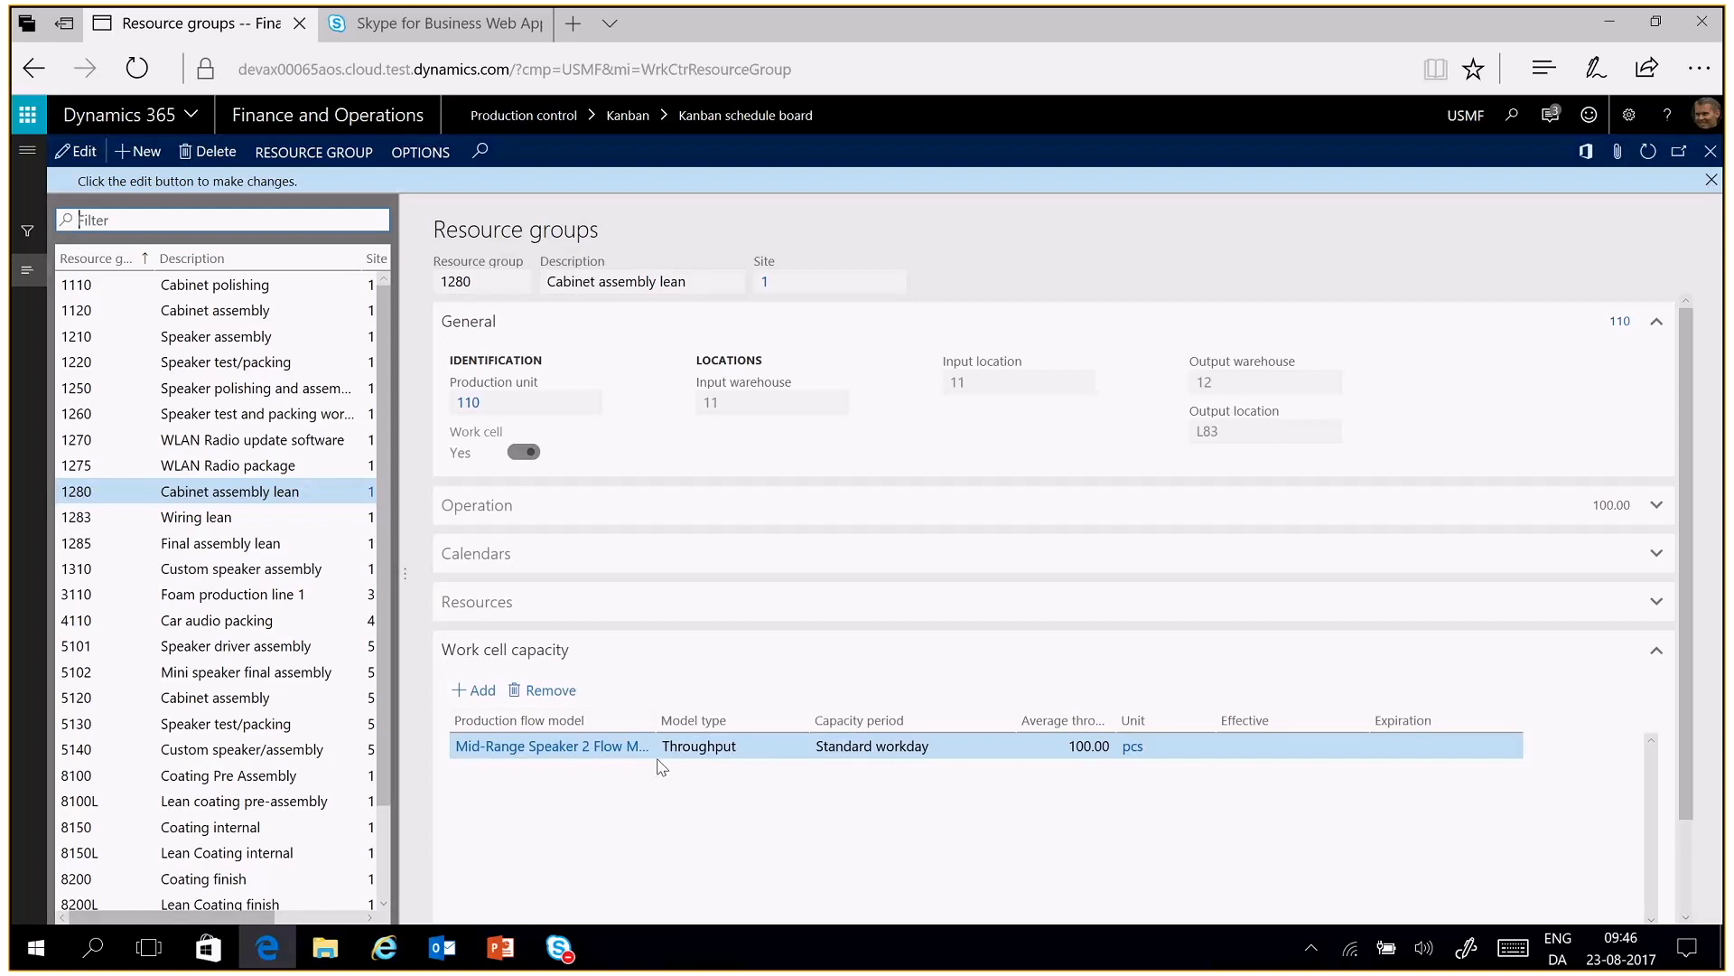
{"action": "left_click", "coordinate": [1076, 772]}
{"action": "key", "text": "Escape"}
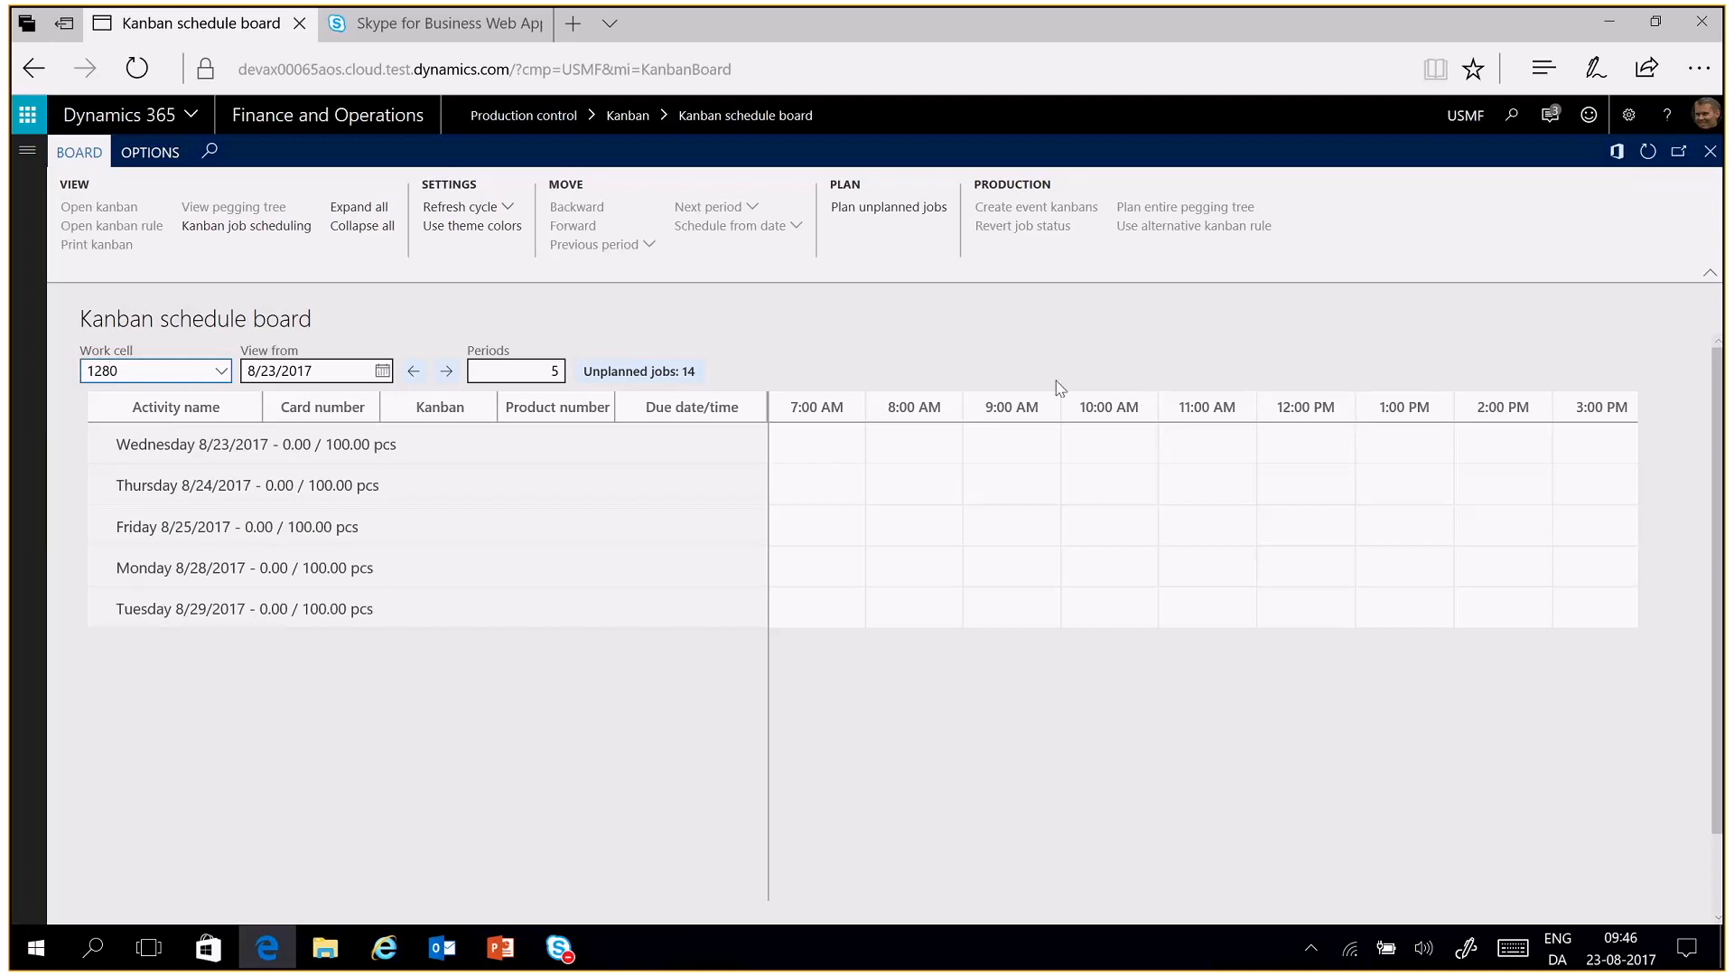
Open the unplanned jobs of work cell 1280 and filter them by product number with *oak
{"action": "left_click", "coordinate": [664, 382]}
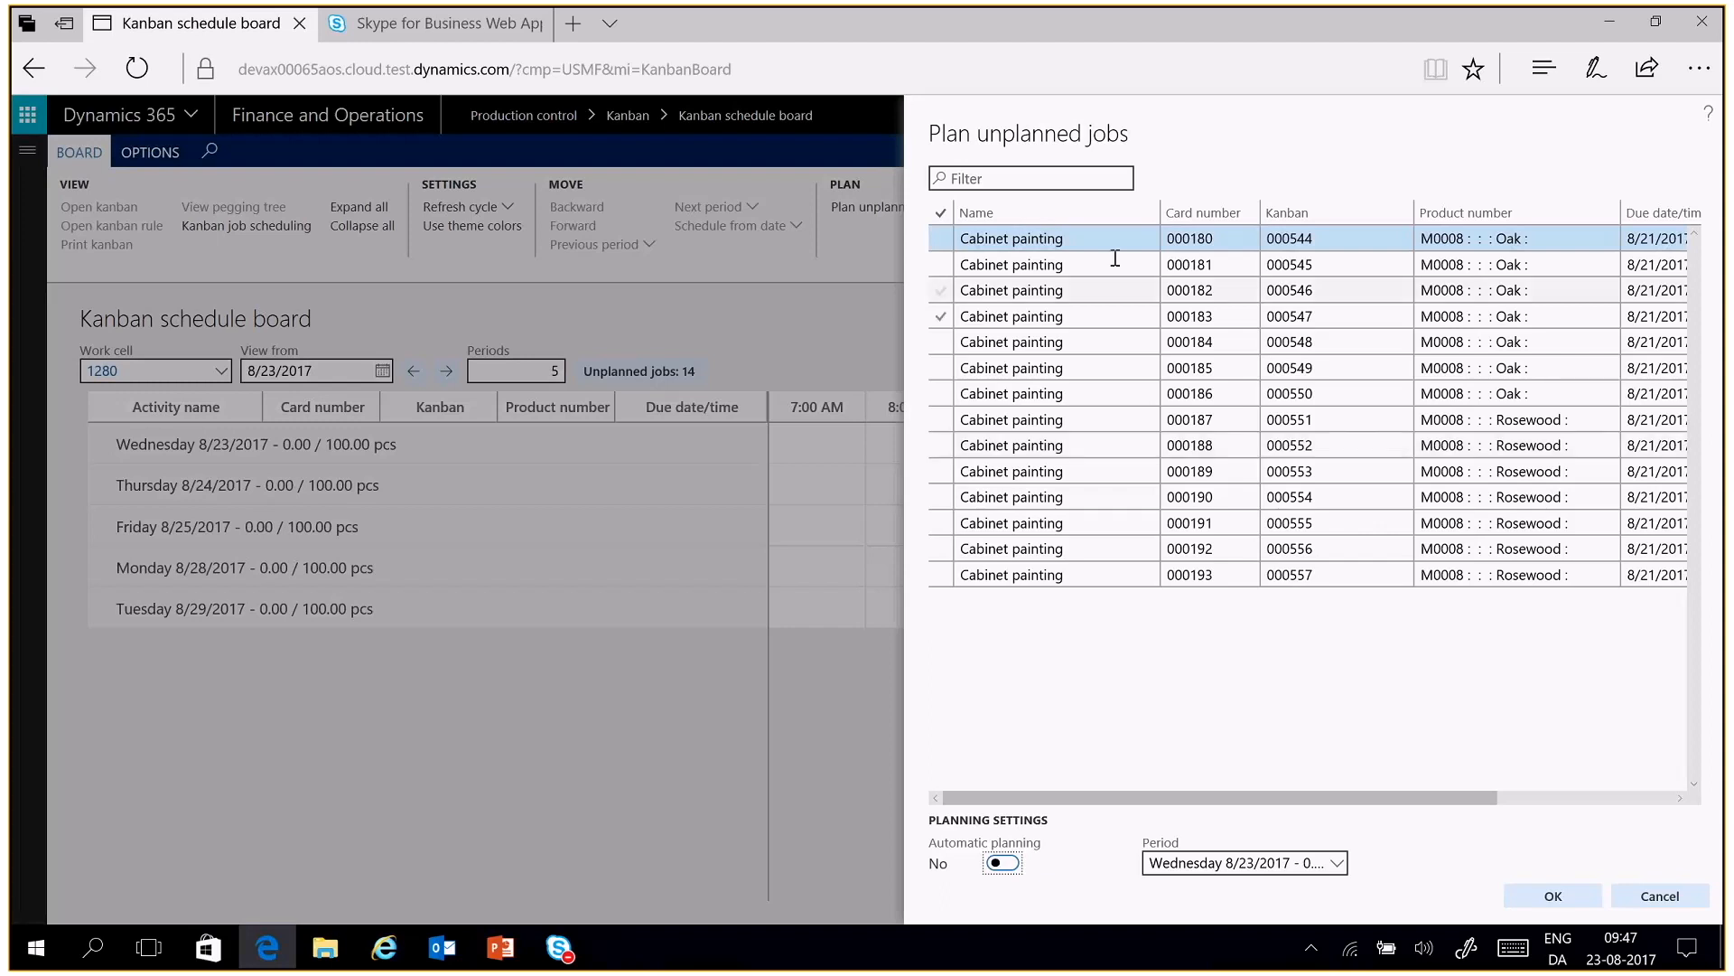
{"action": "left_click", "coordinate": [980, 178]}
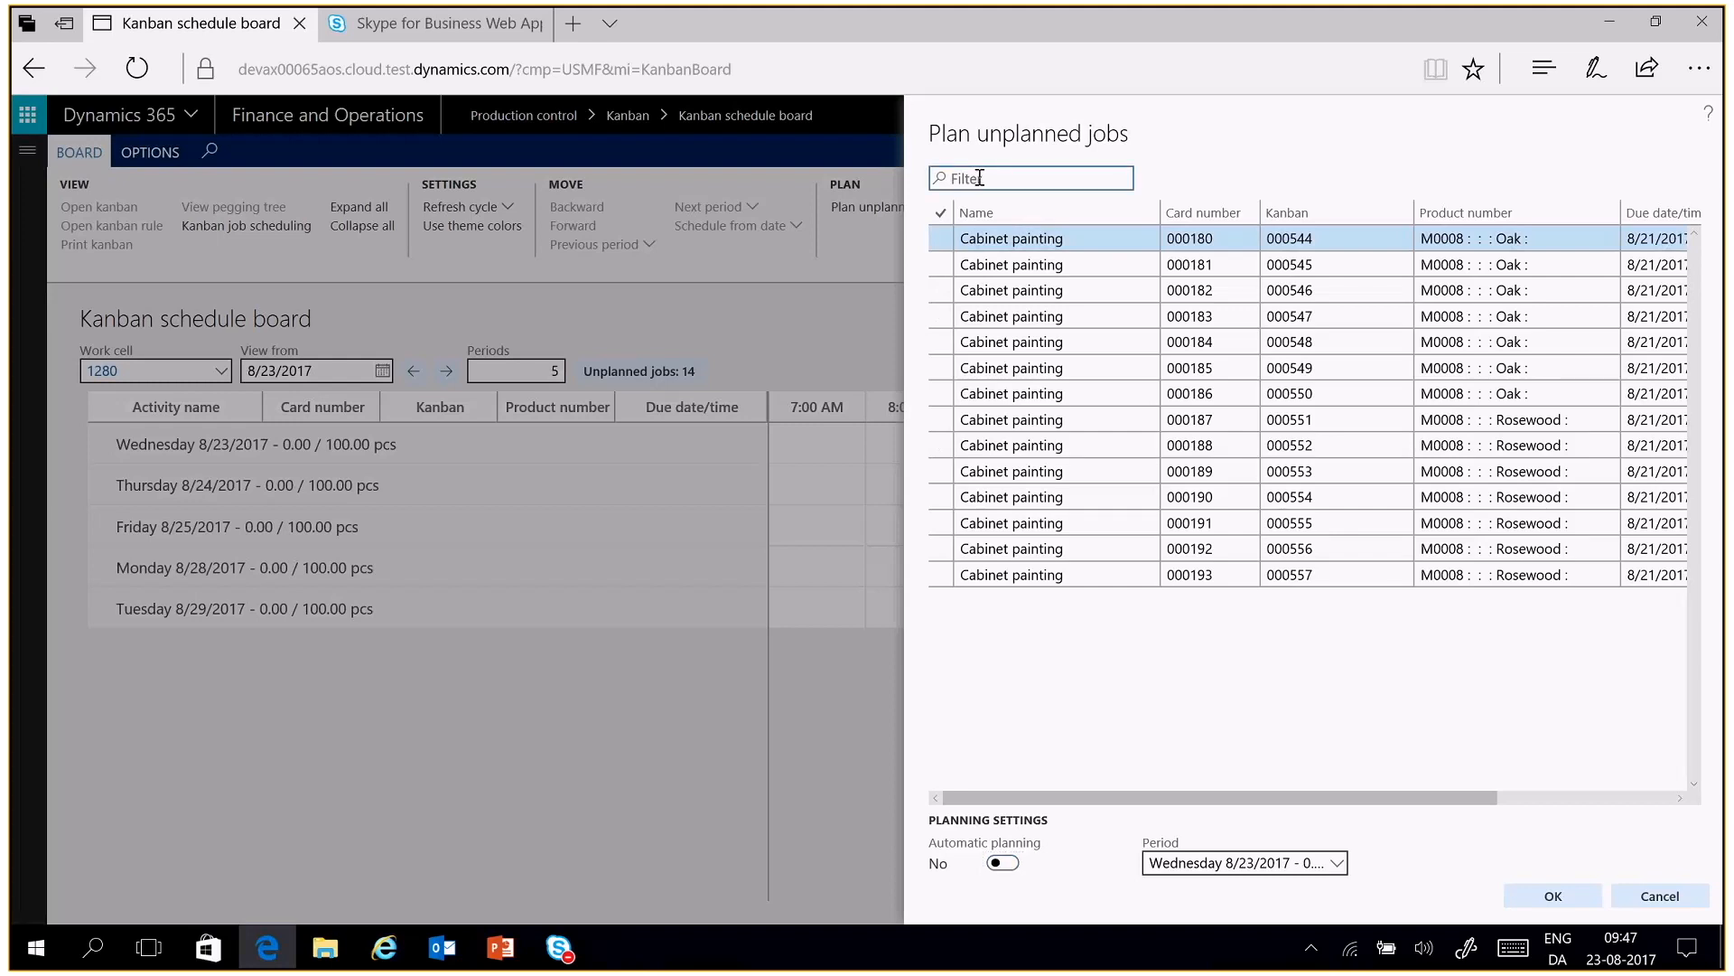
{"action": "type", "text": "oak"}
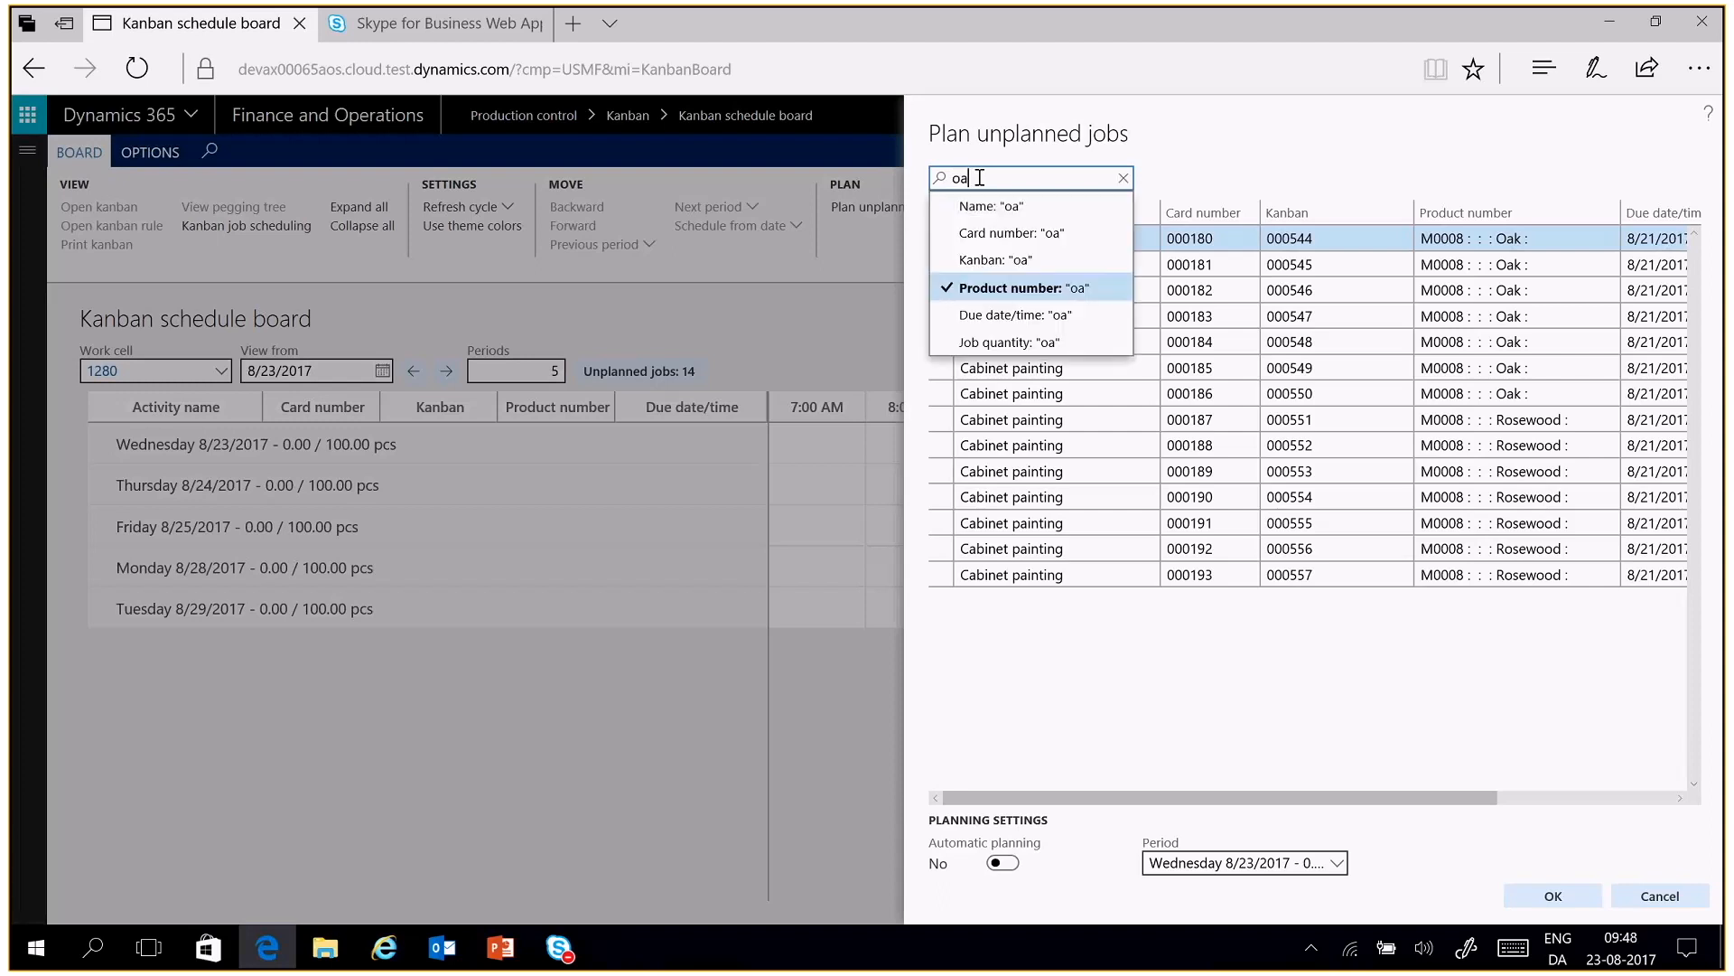
{"action": "key", "text": "BackSpace"}
{"action": "key", "text": "BackSpace"}
{"action": "key", "text": "BackSpace"}
{"action": "type", "text": "*oak"}
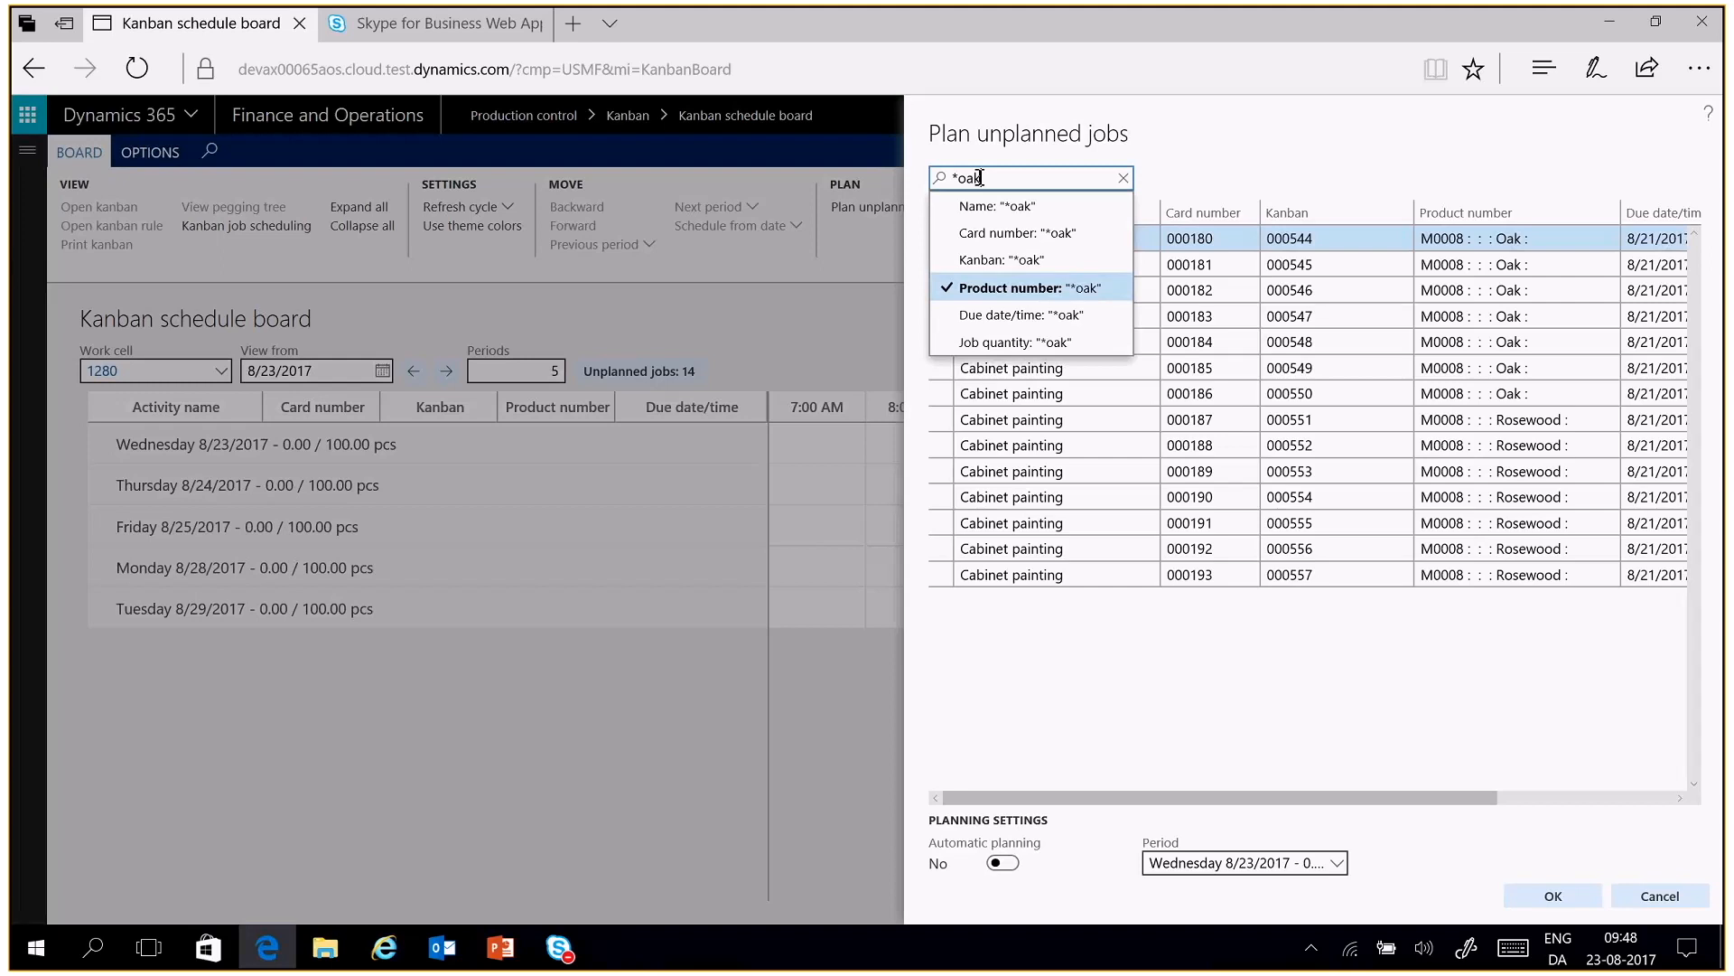
{"action": "key", "text": "Return"}
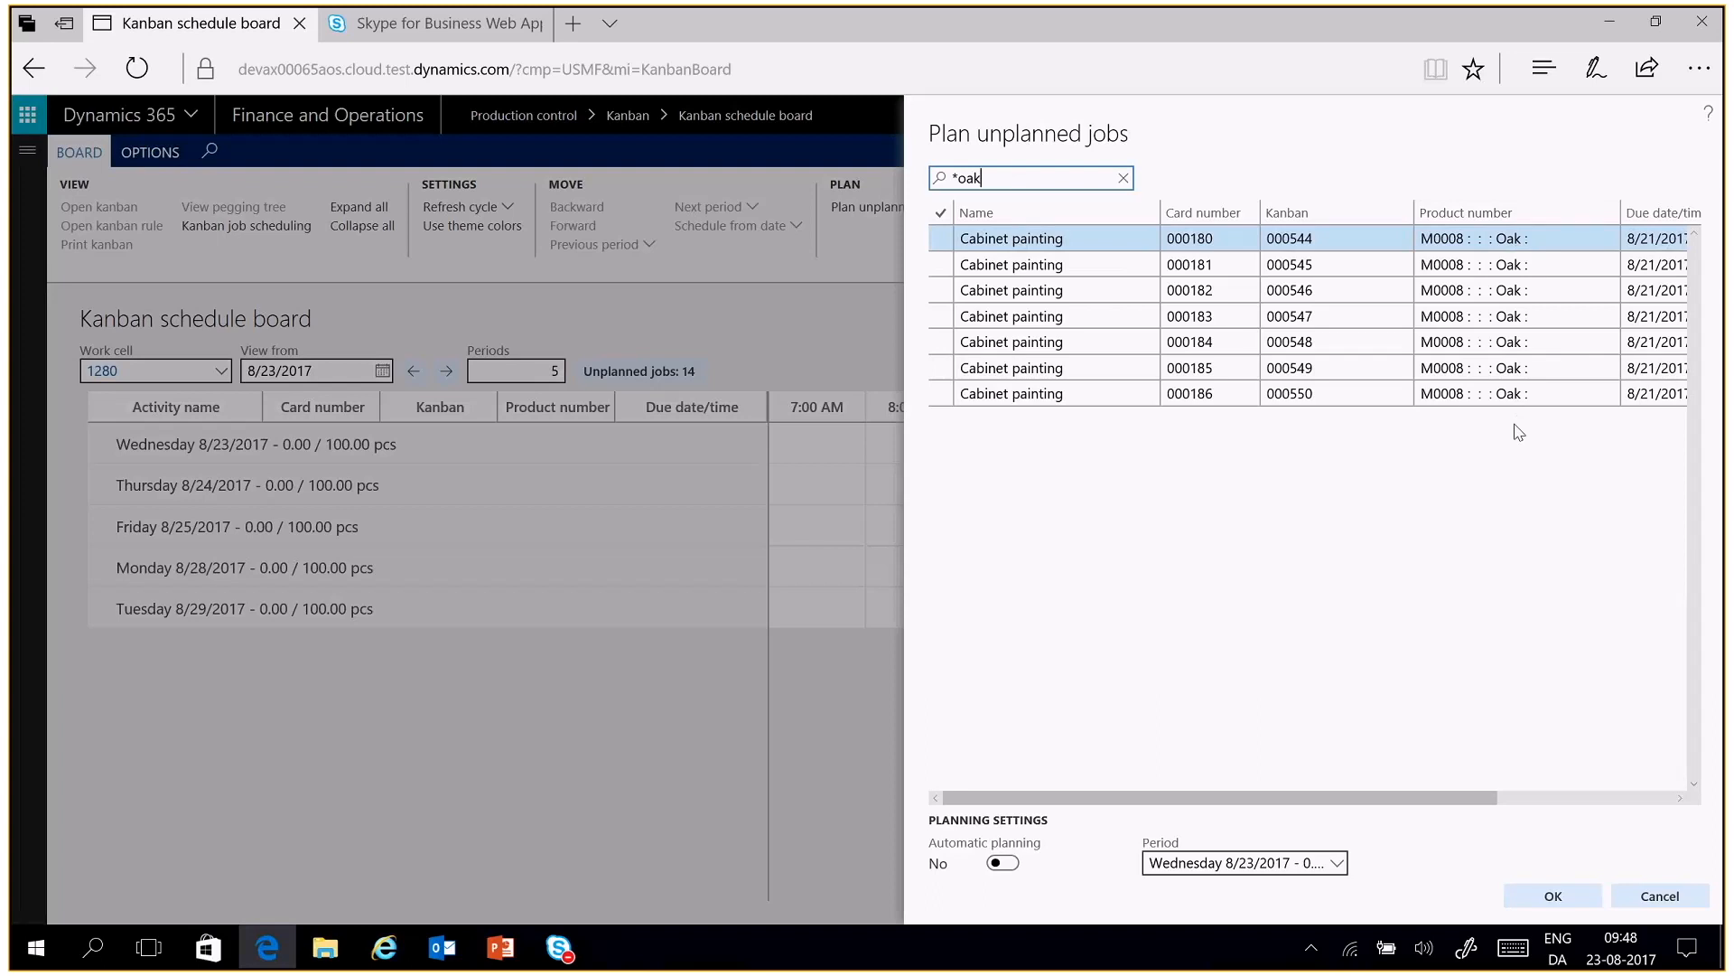
Select all the filtered Oak jobs and plan them into the Wednesday 8/23/2017 period
{"action": "left_click", "coordinate": [940, 217]}
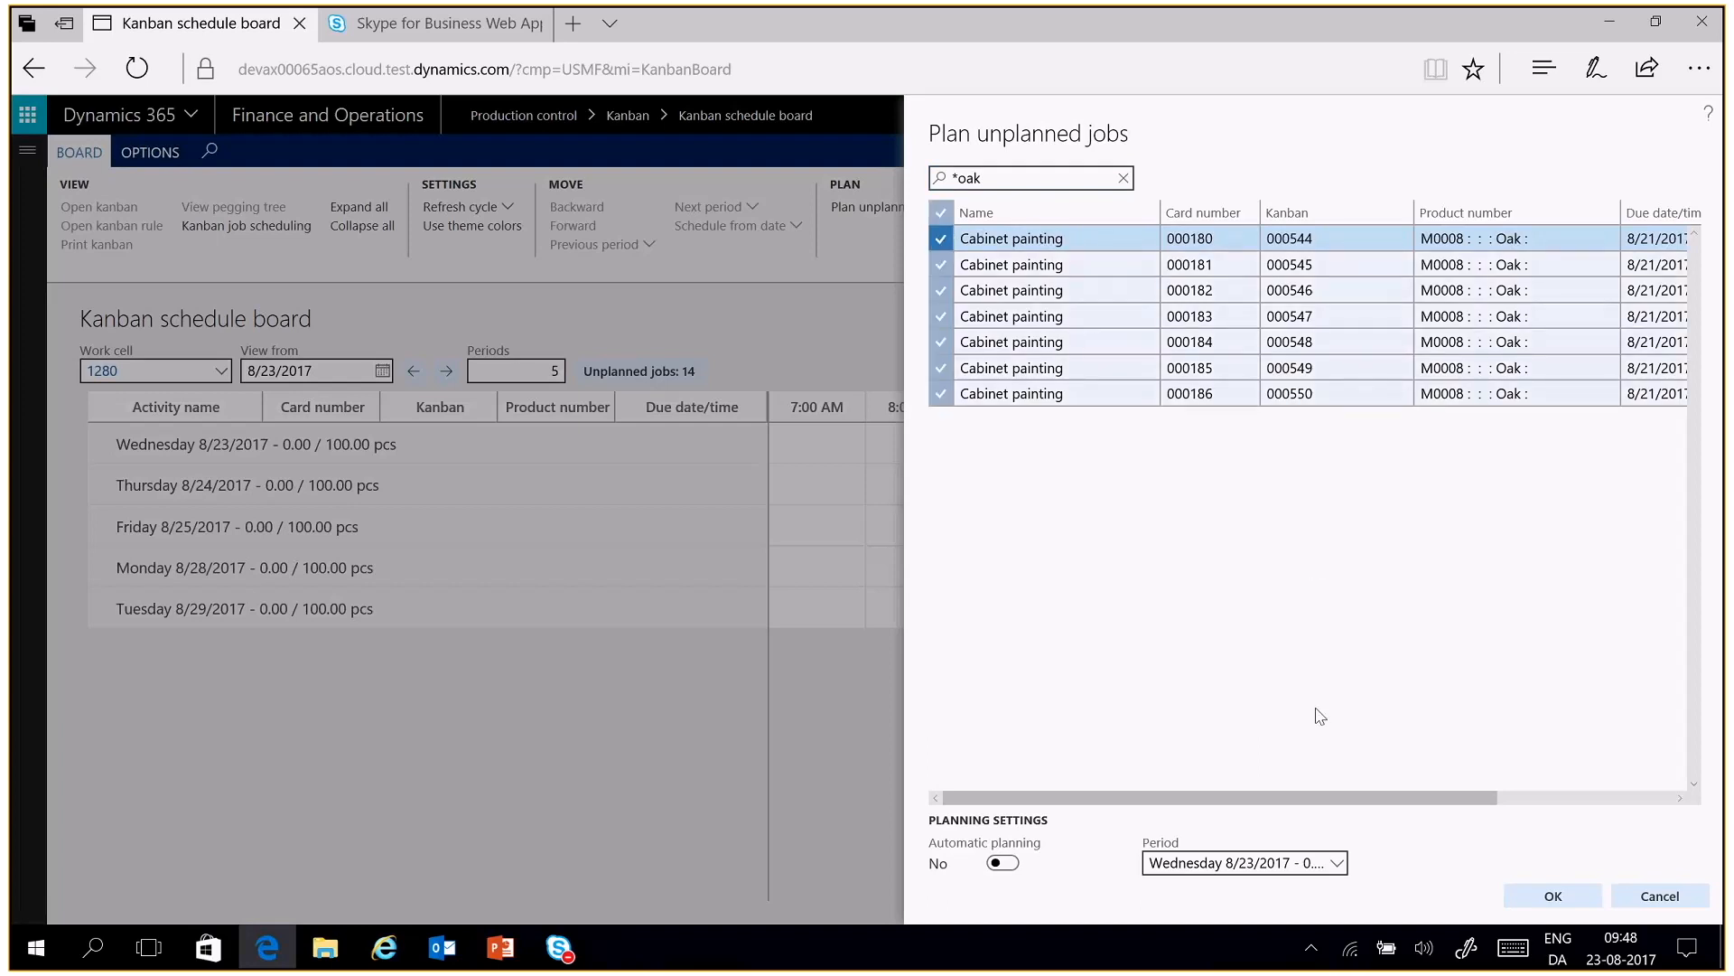
{"action": "left_click", "coordinate": [1338, 865]}
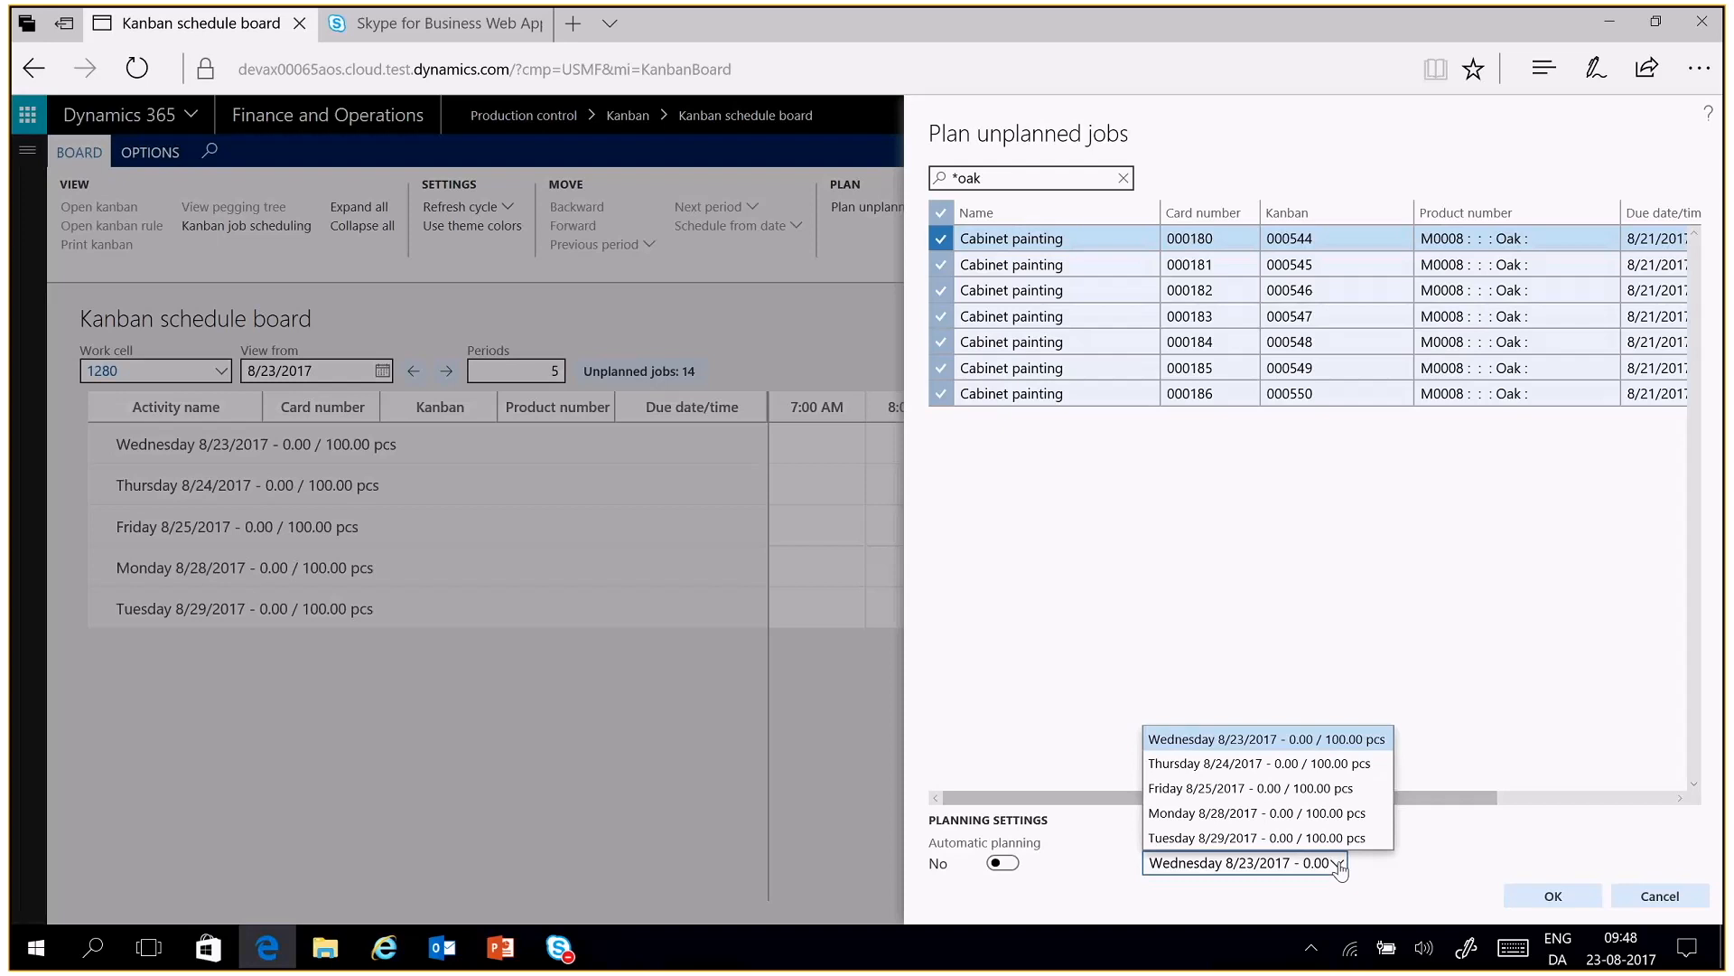
{"action": "left_click", "coordinate": [1292, 746]}
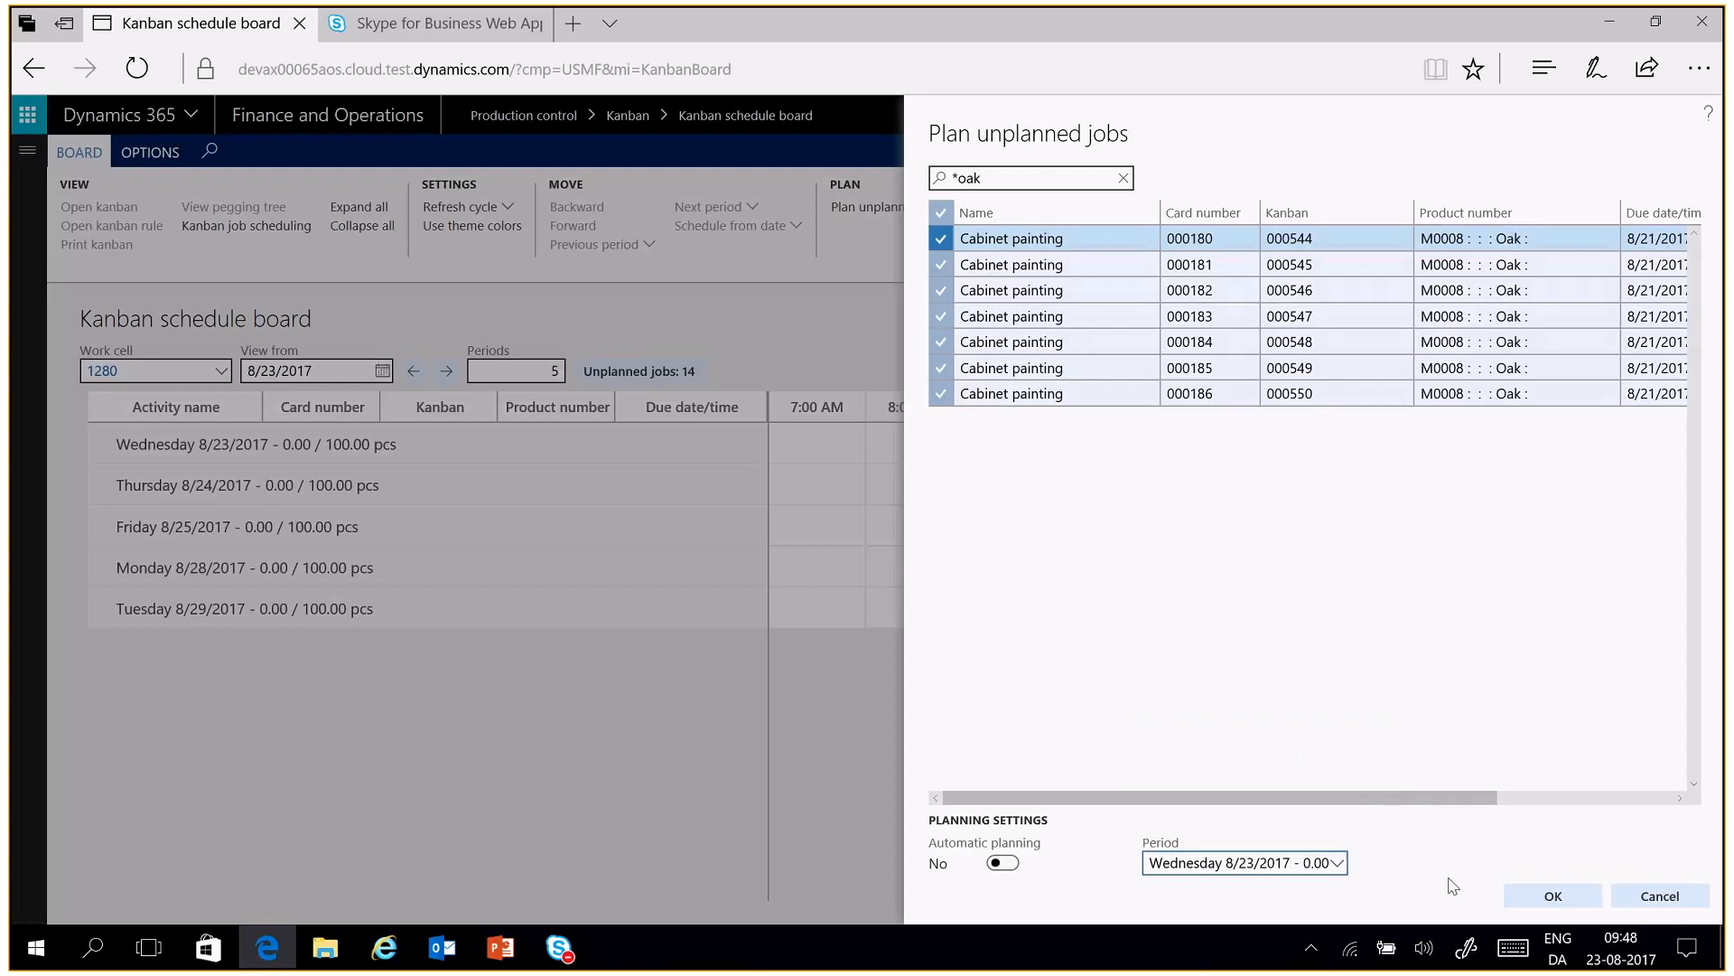
{"action": "left_click", "coordinate": [1542, 903]}
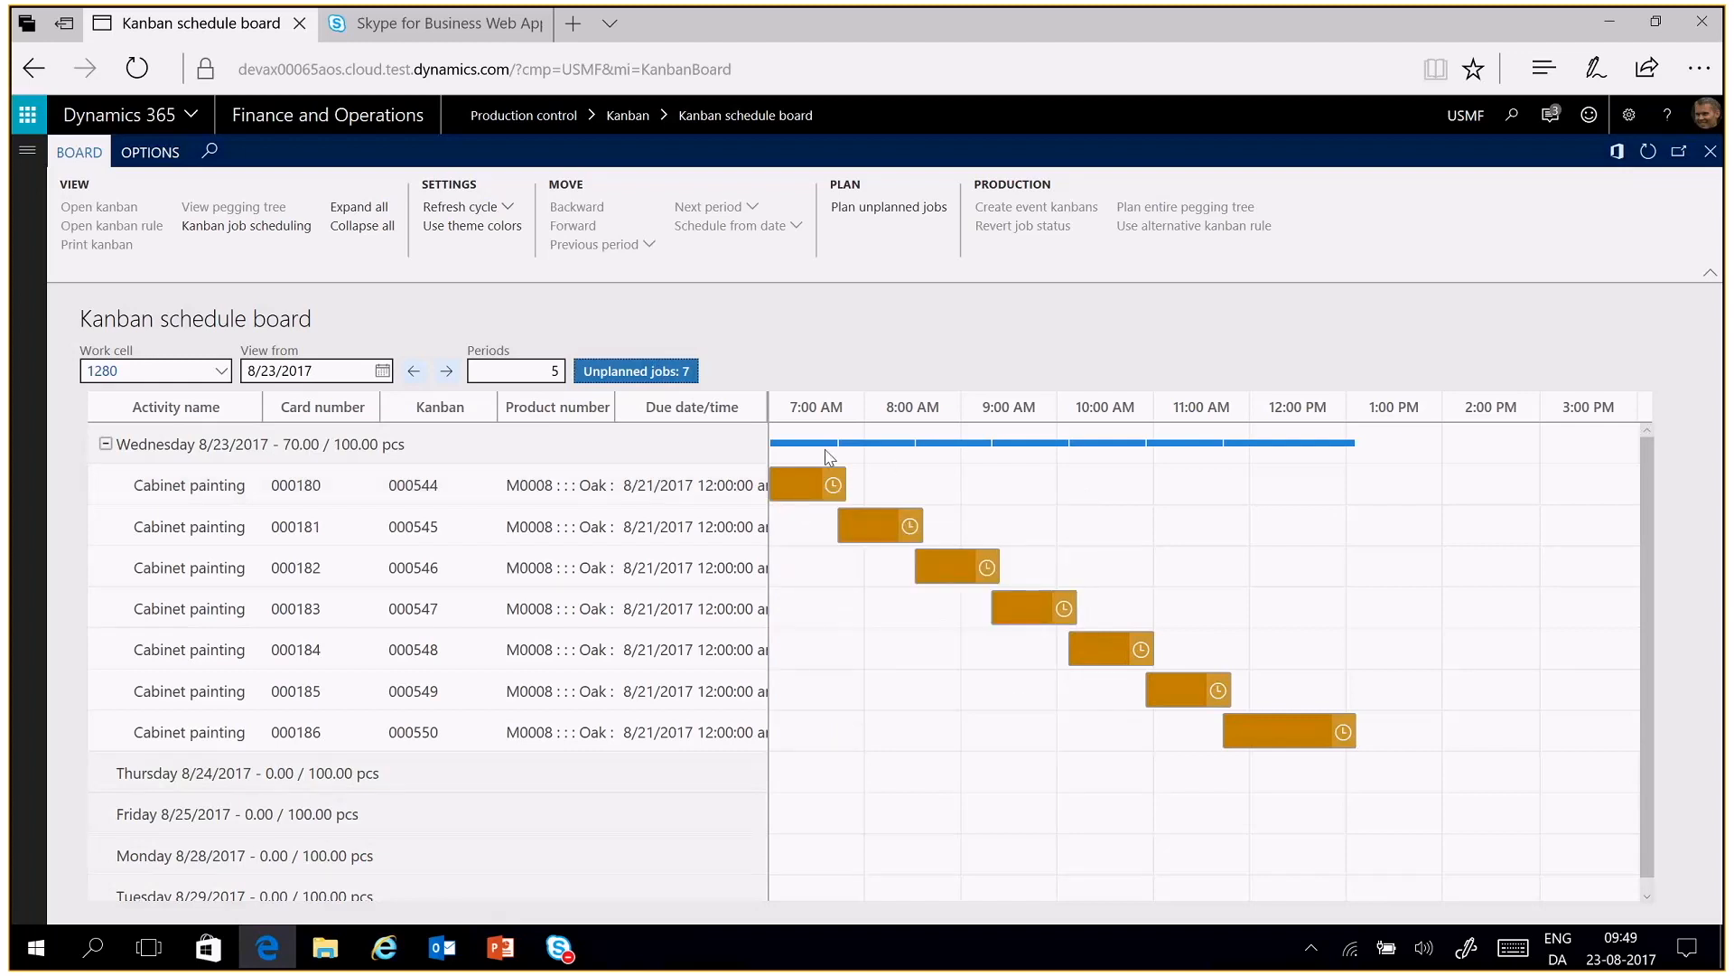
Plan all remaining unplanned Rosewood jobs into the Wednesday 8/23/2017 period without automatic planning
{"action": "mouse_move", "coordinate": [1294, 447]}
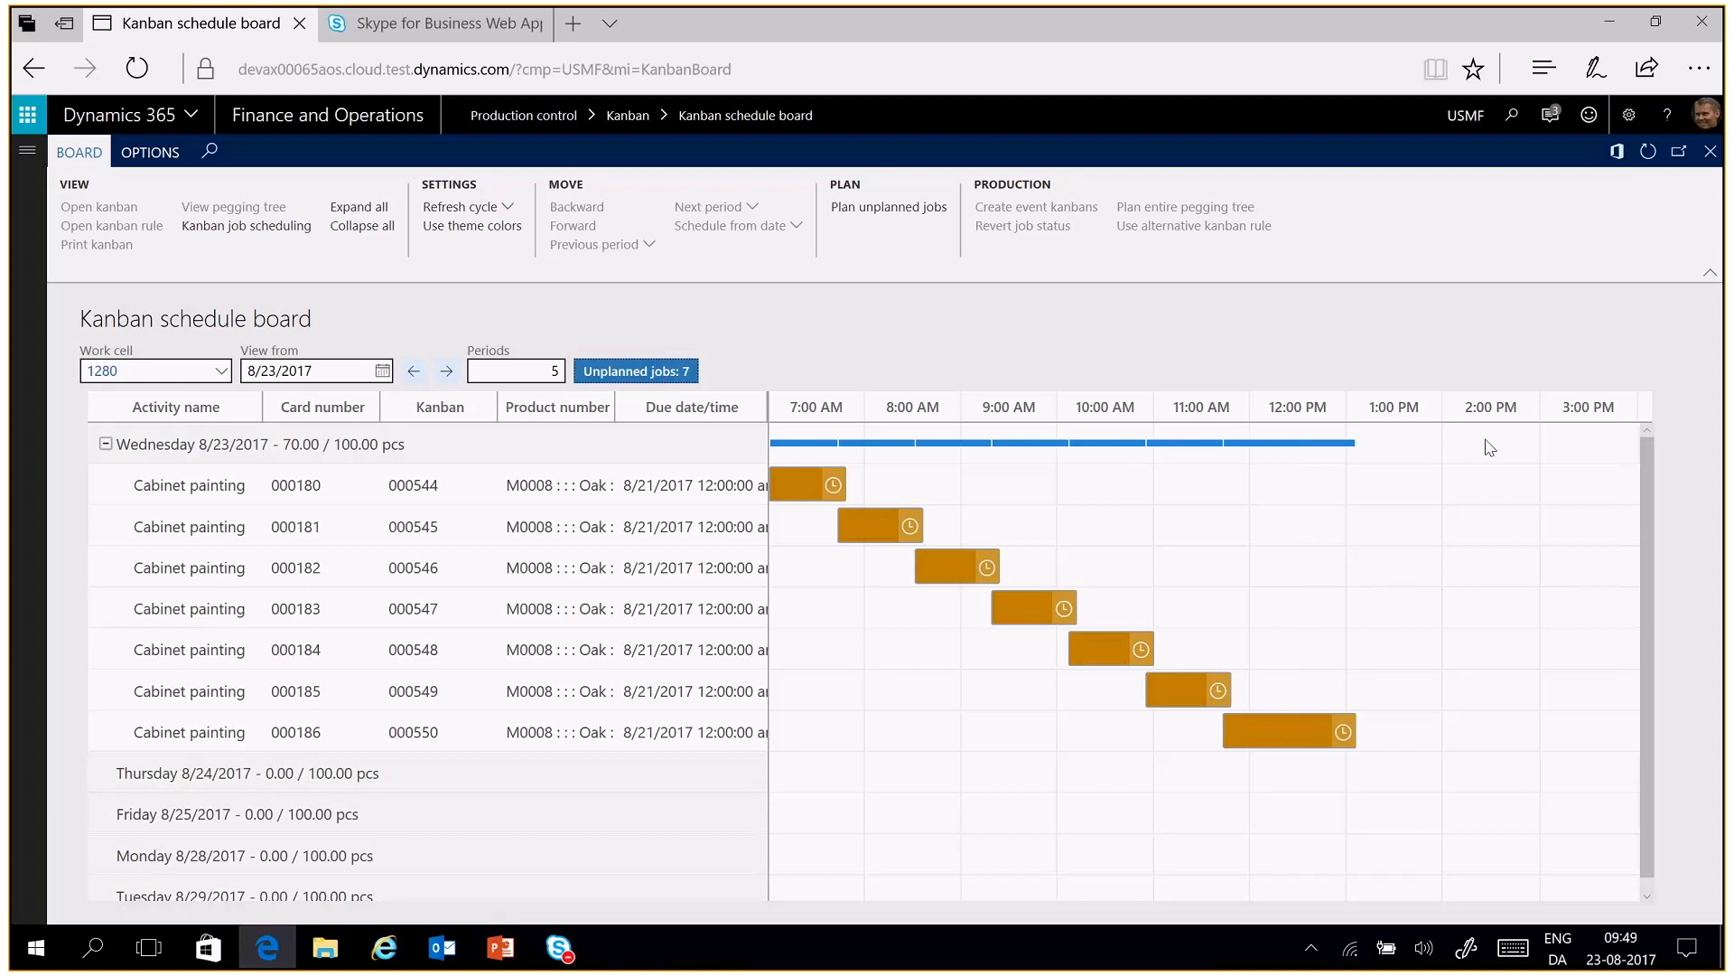
{"action": "left_click", "coordinate": [669, 373]}
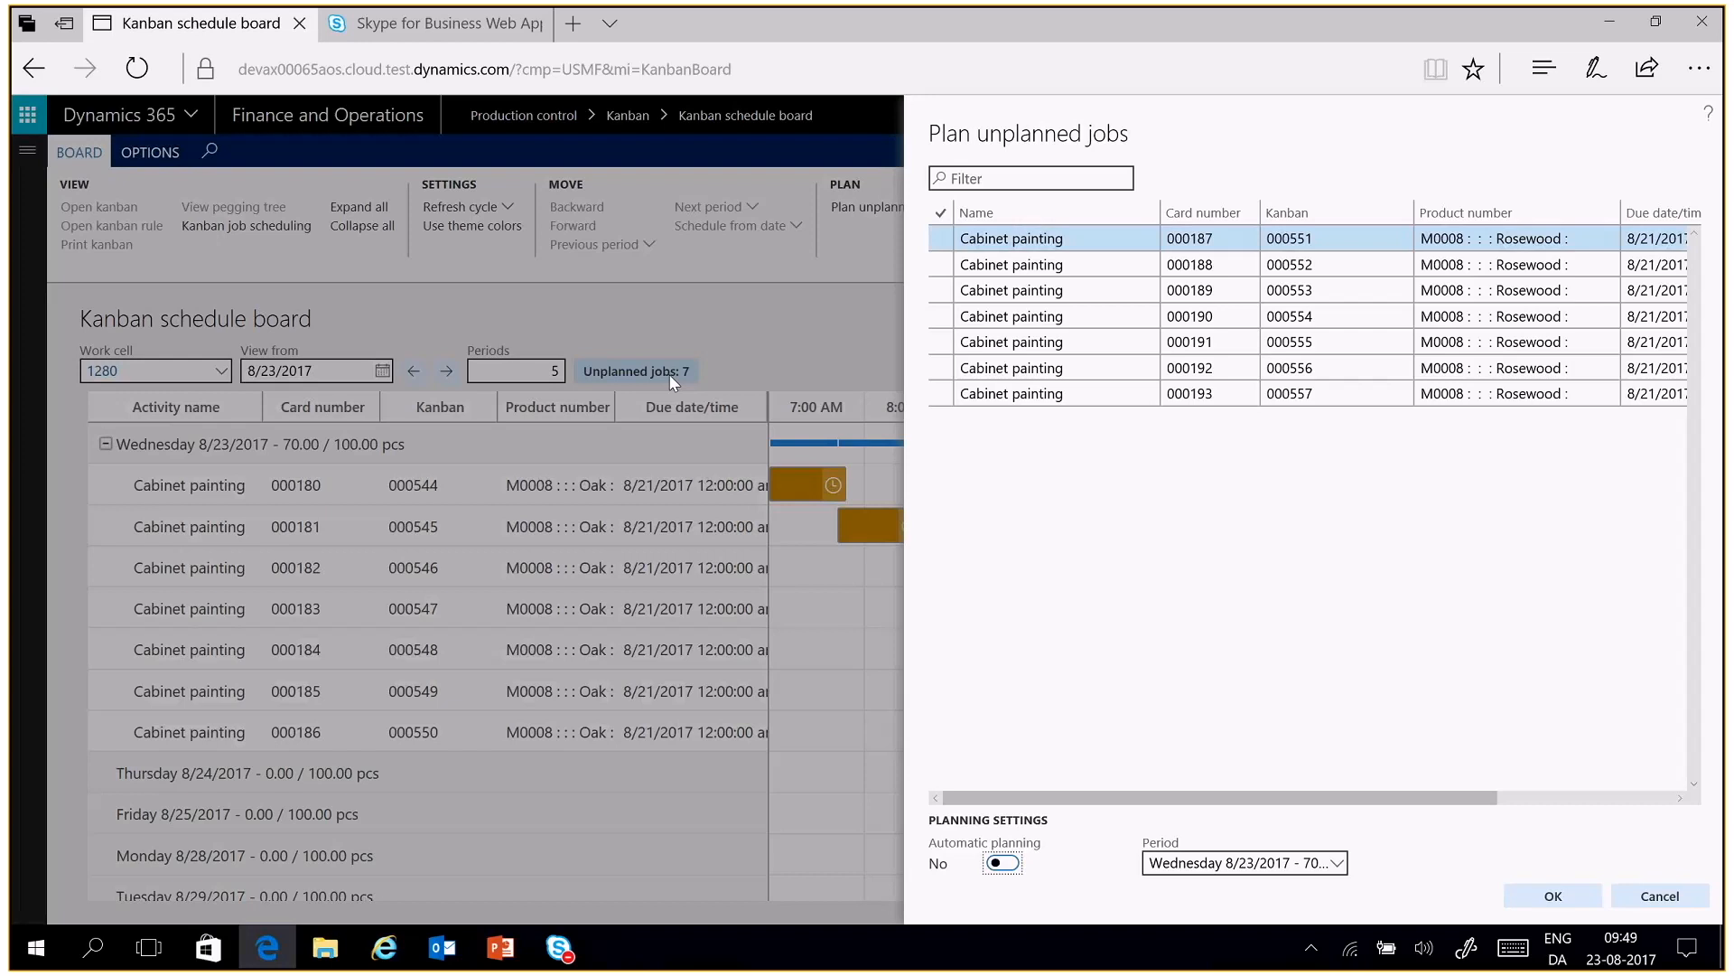
{"action": "left_click", "coordinate": [940, 218]}
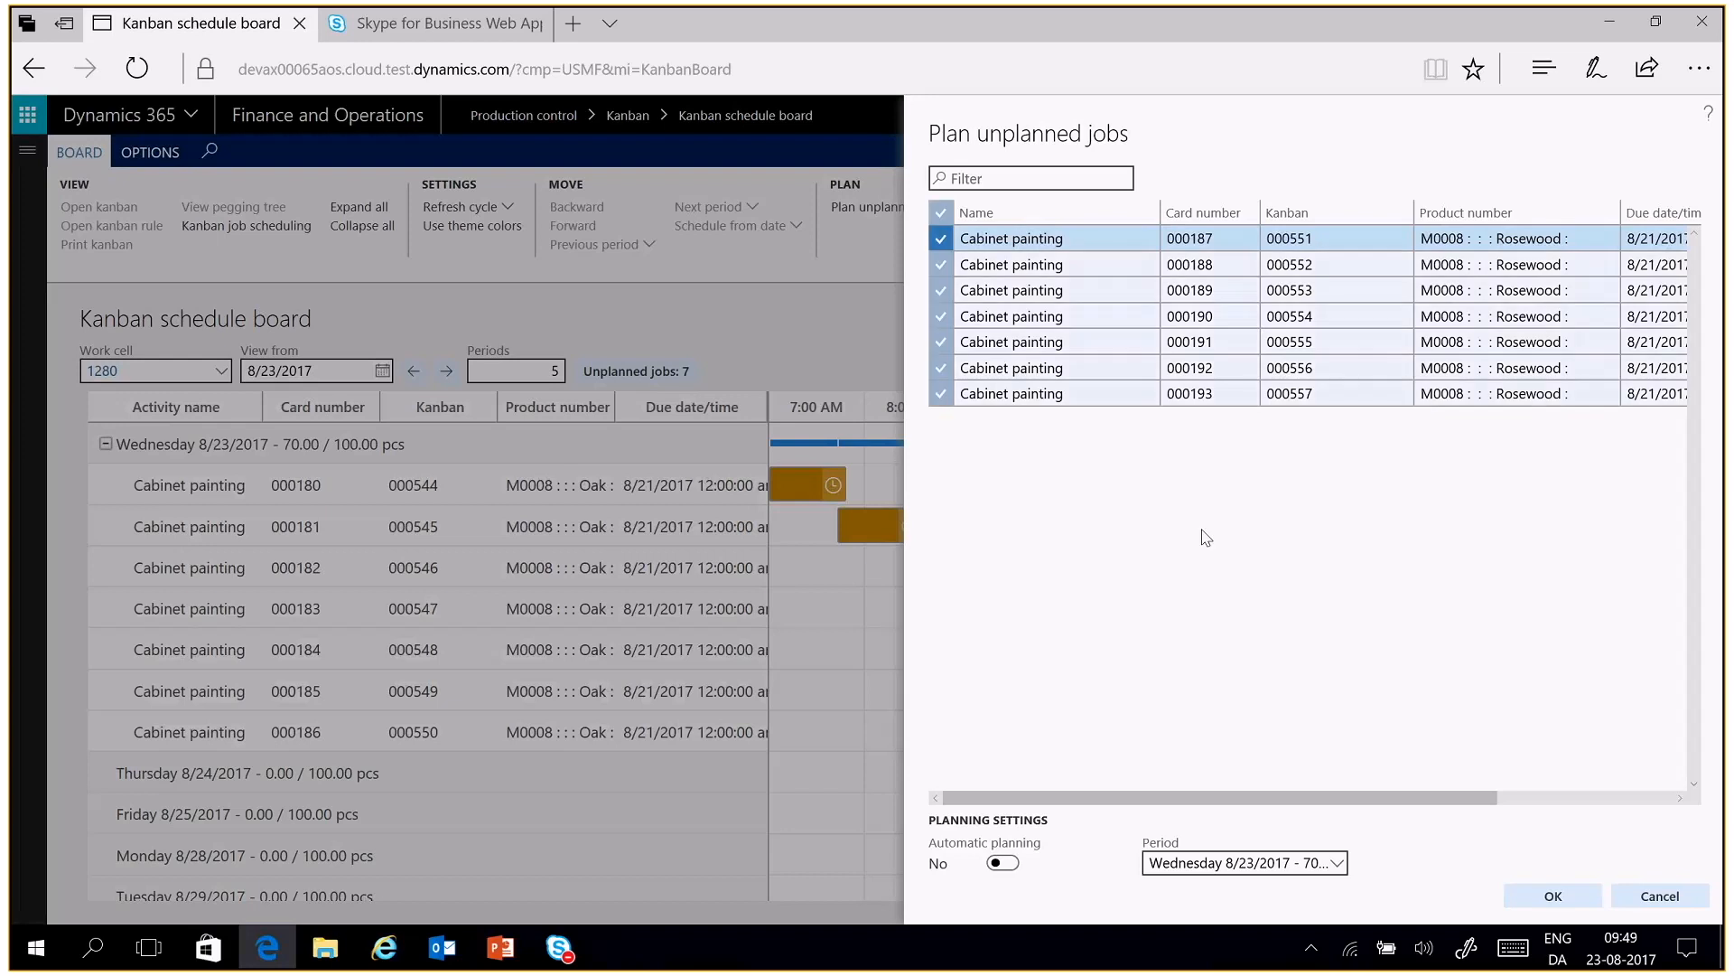
{"action": "left_click", "coordinate": [1553, 896]}
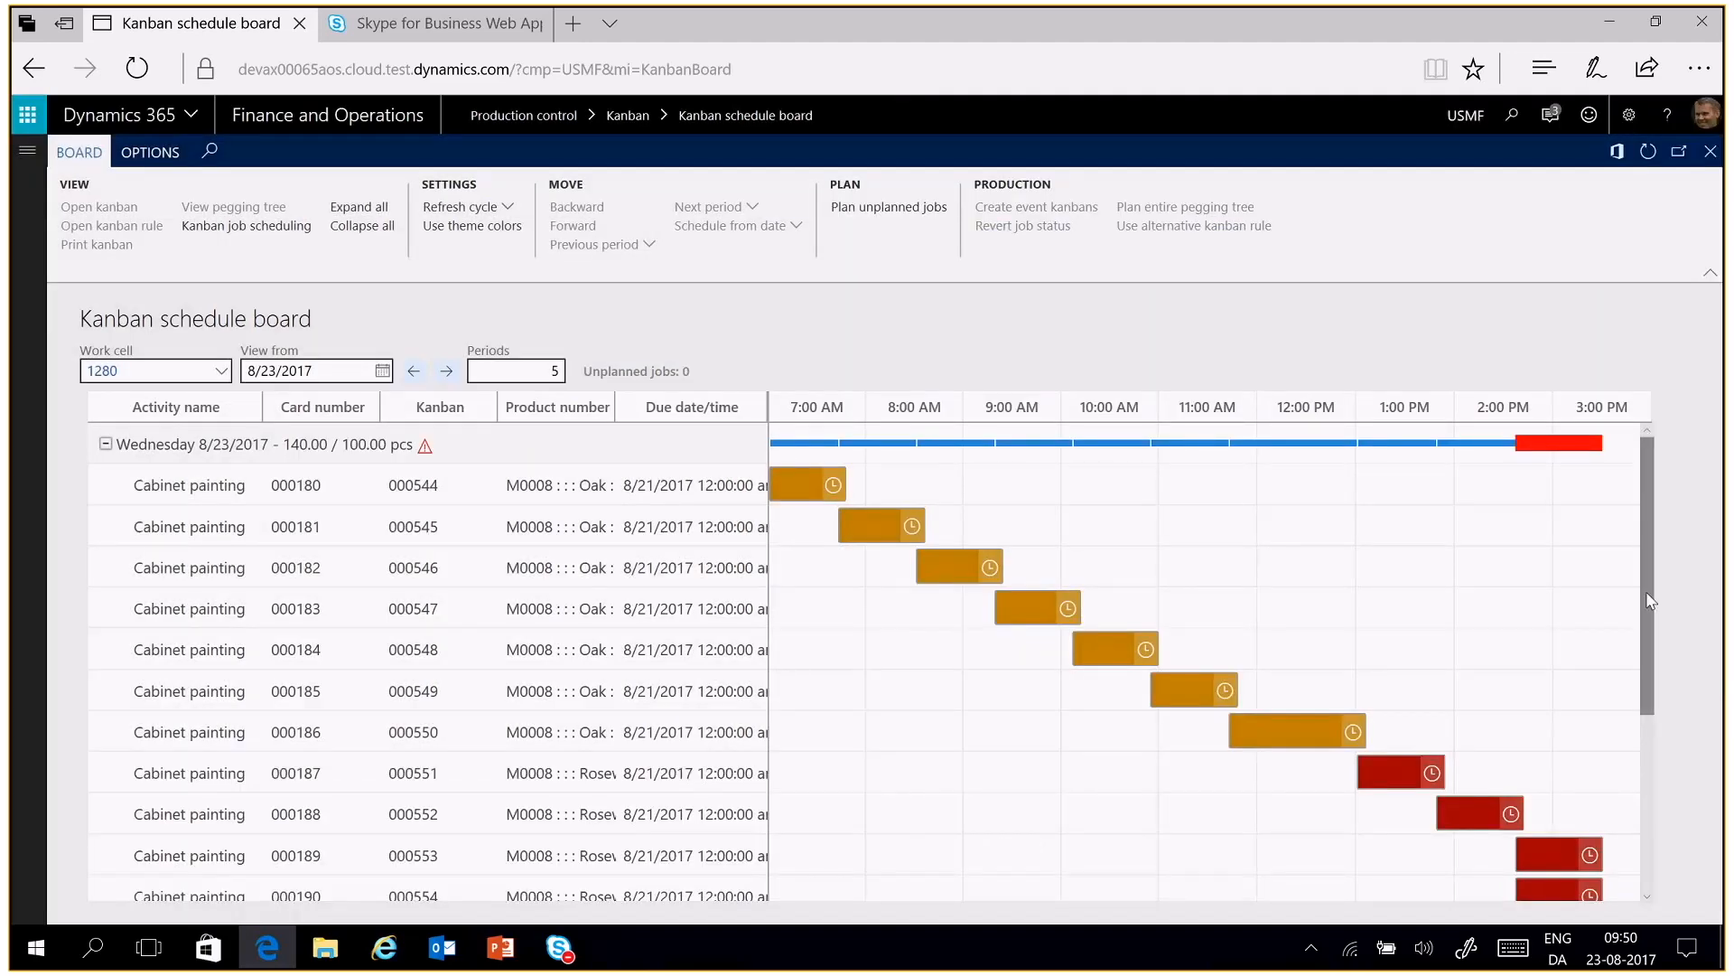
Revert the status of the Rosewood jobs for kanbans 000551 through 000557 to Not planned
{"action": "mouse_move", "coordinate": [1646, 599]}
{"action": "left_mouse_down"}
{"action": "mouse_move", "coordinate": [1674, 761]}
{"action": "mouse_move", "coordinate": [1688, 597]}
{"action": "mouse_move", "coordinate": [1684, 682]}
{"action": "mouse_move", "coordinate": [1666, 682]}
{"action": "mouse_move", "coordinate": [1640, 599]}
{"action": "mouse_move", "coordinate": [1643, 705]}
{"action": "mouse_move", "coordinate": [1640, 614]}
{"action": "left_mouse_up"}
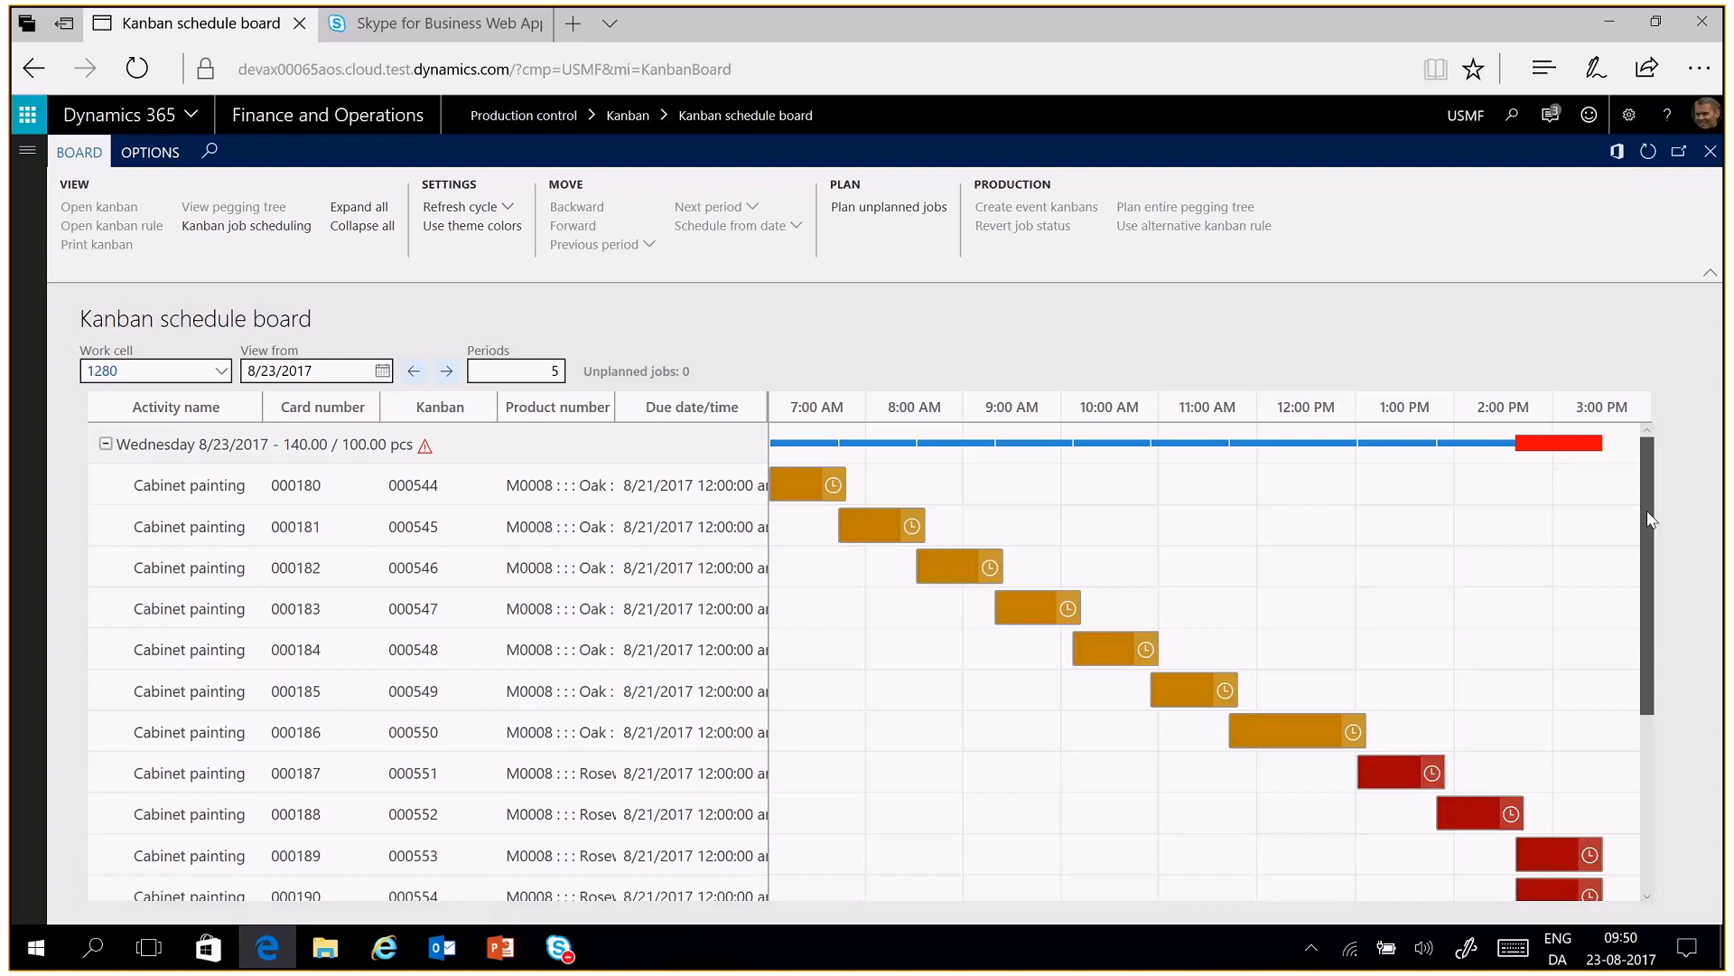
{"action": "left_click_drag", "start_coordinate": [1646, 511], "coordinate": [1664, 625]}
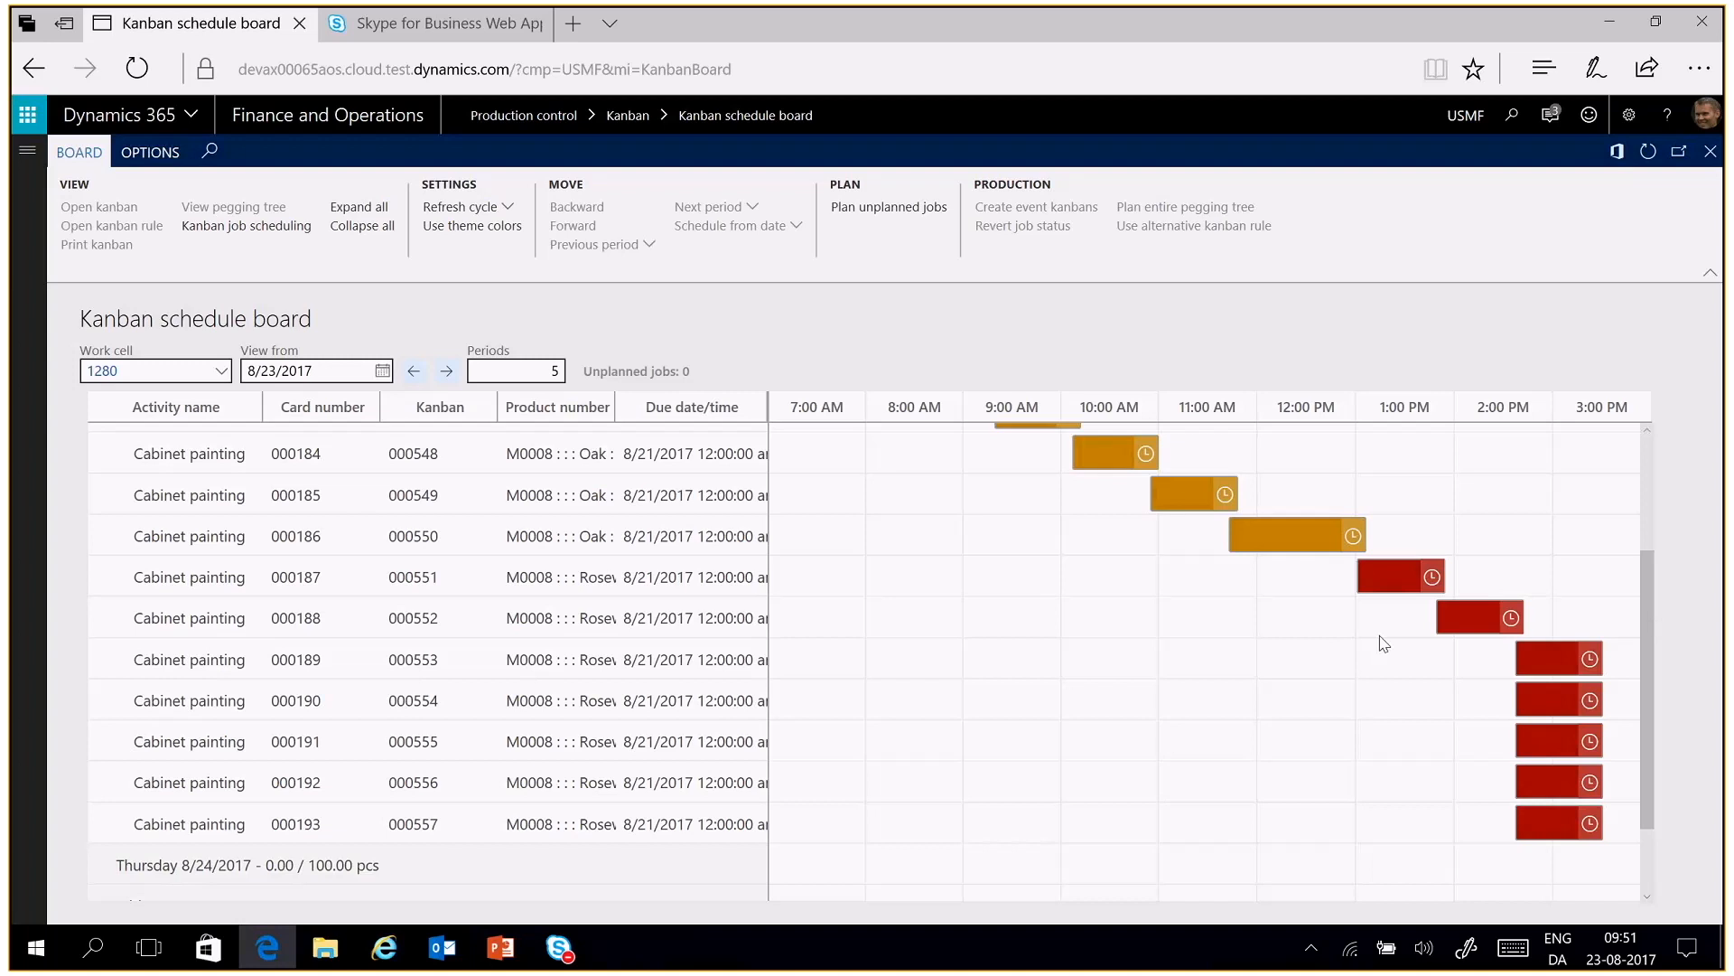
{"action": "left_click", "coordinate": [364, 585]}
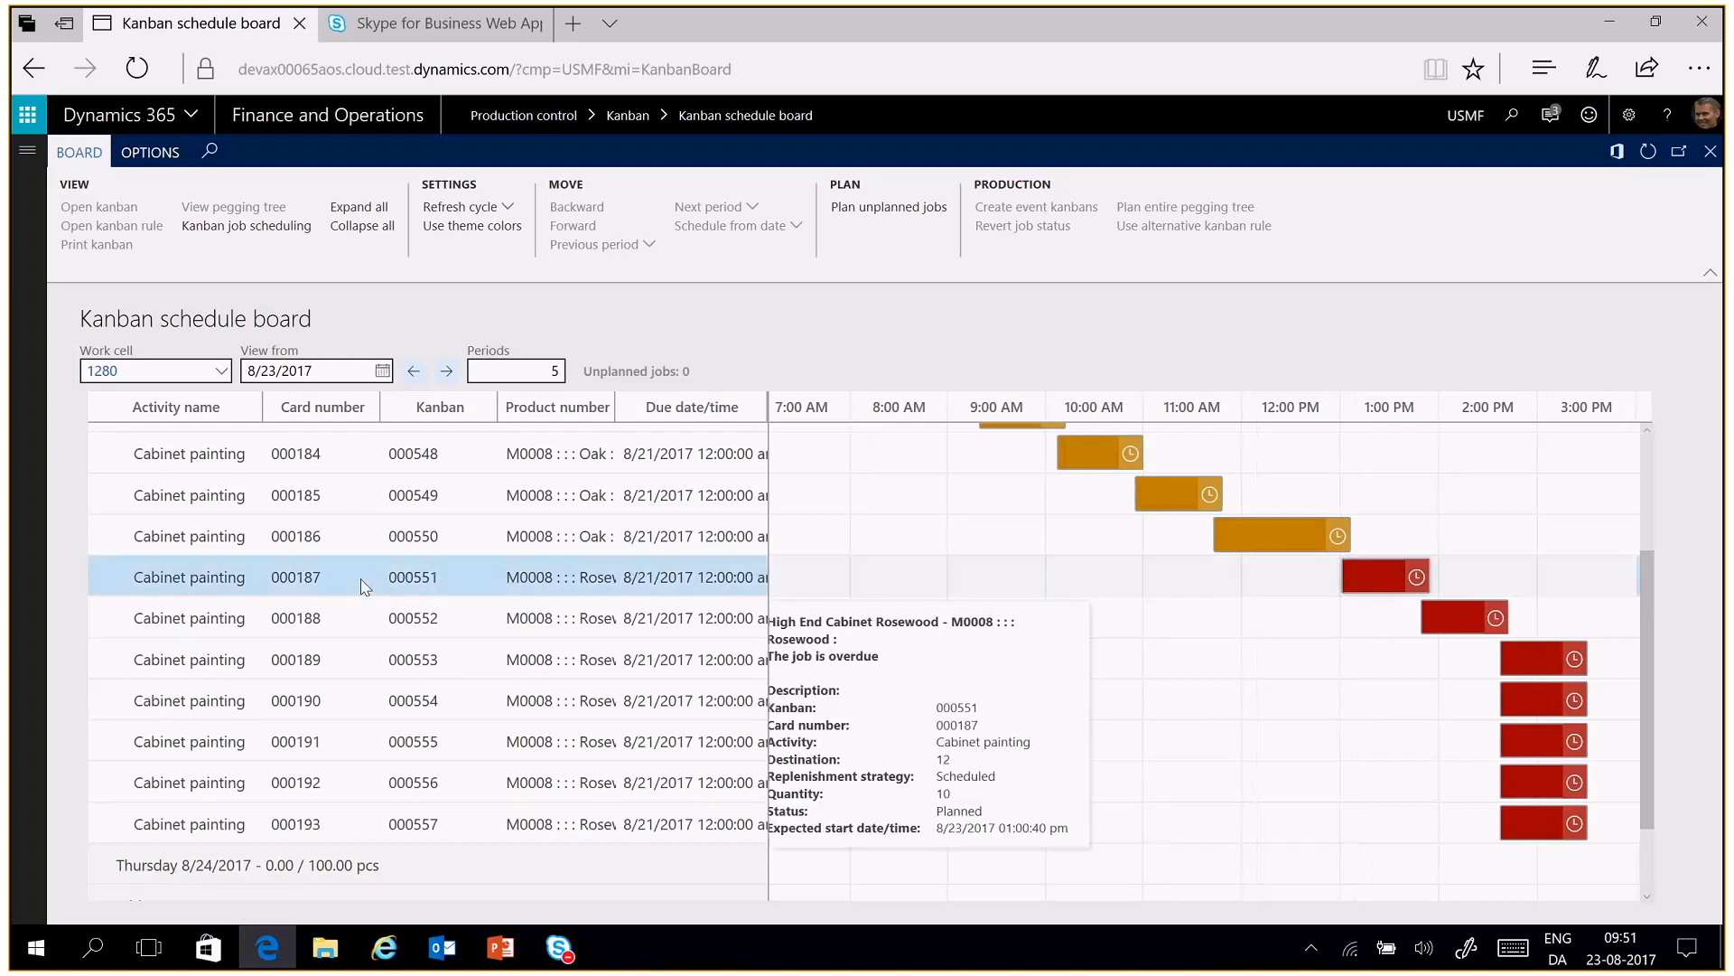
{"action": "left_click", "coordinate": [358, 822], "text": "shift"}
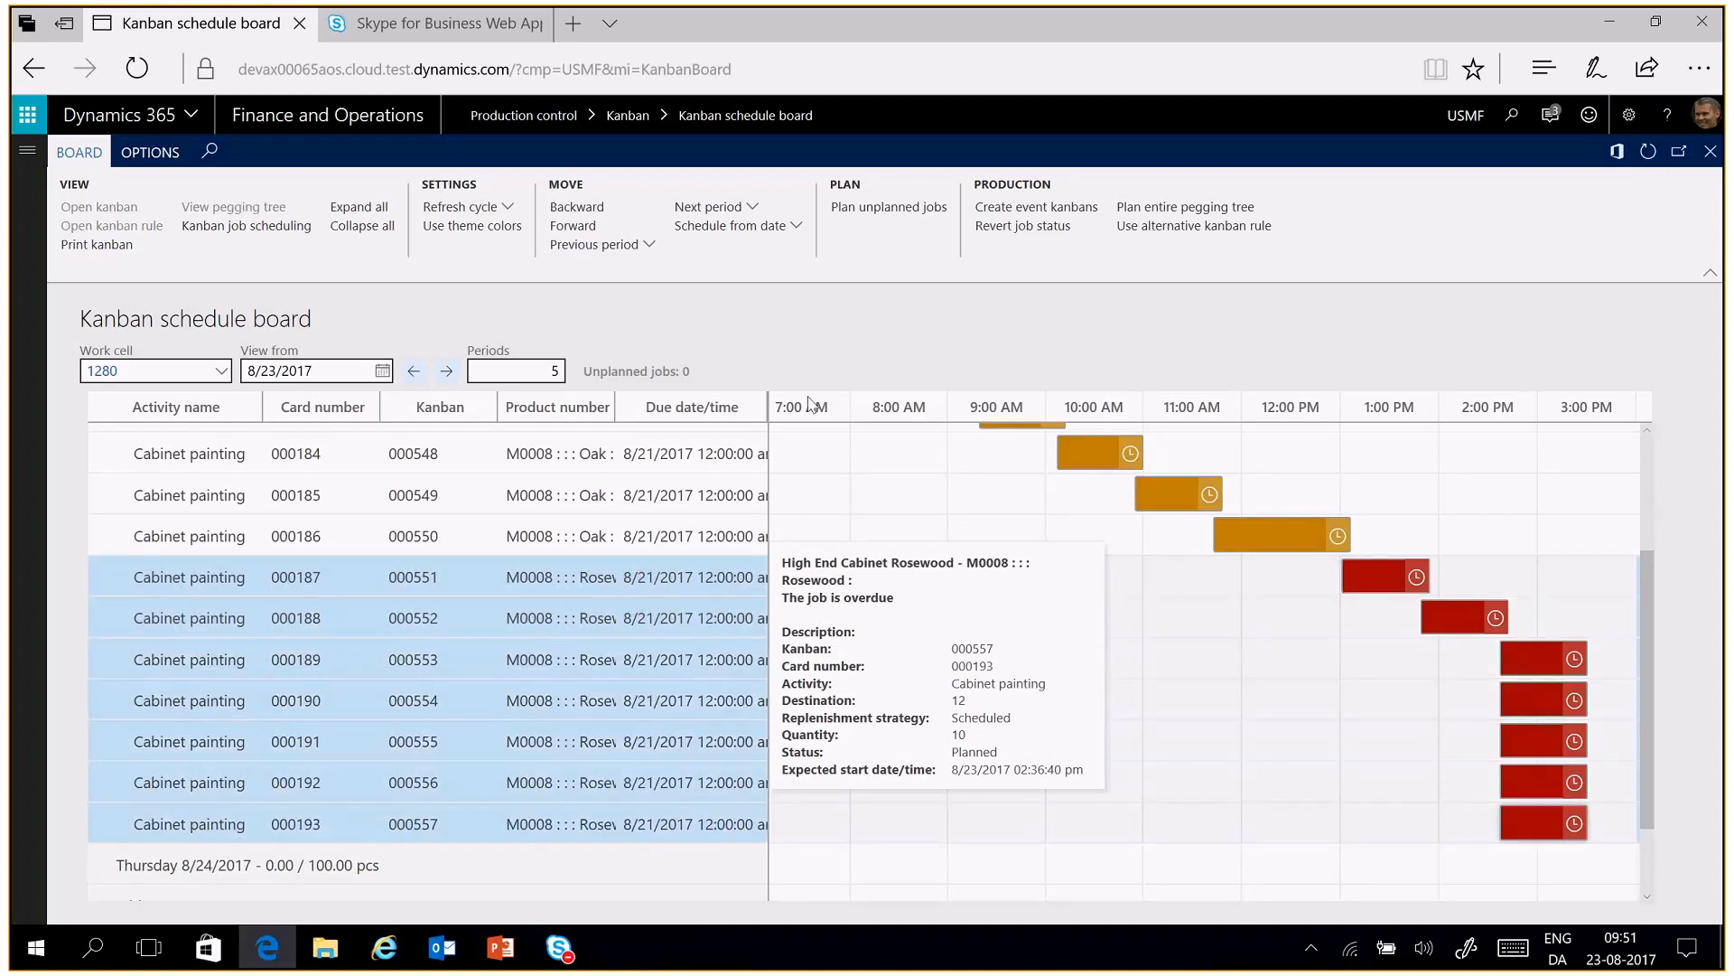
{"action": "left_click", "coordinate": [1036, 231]}
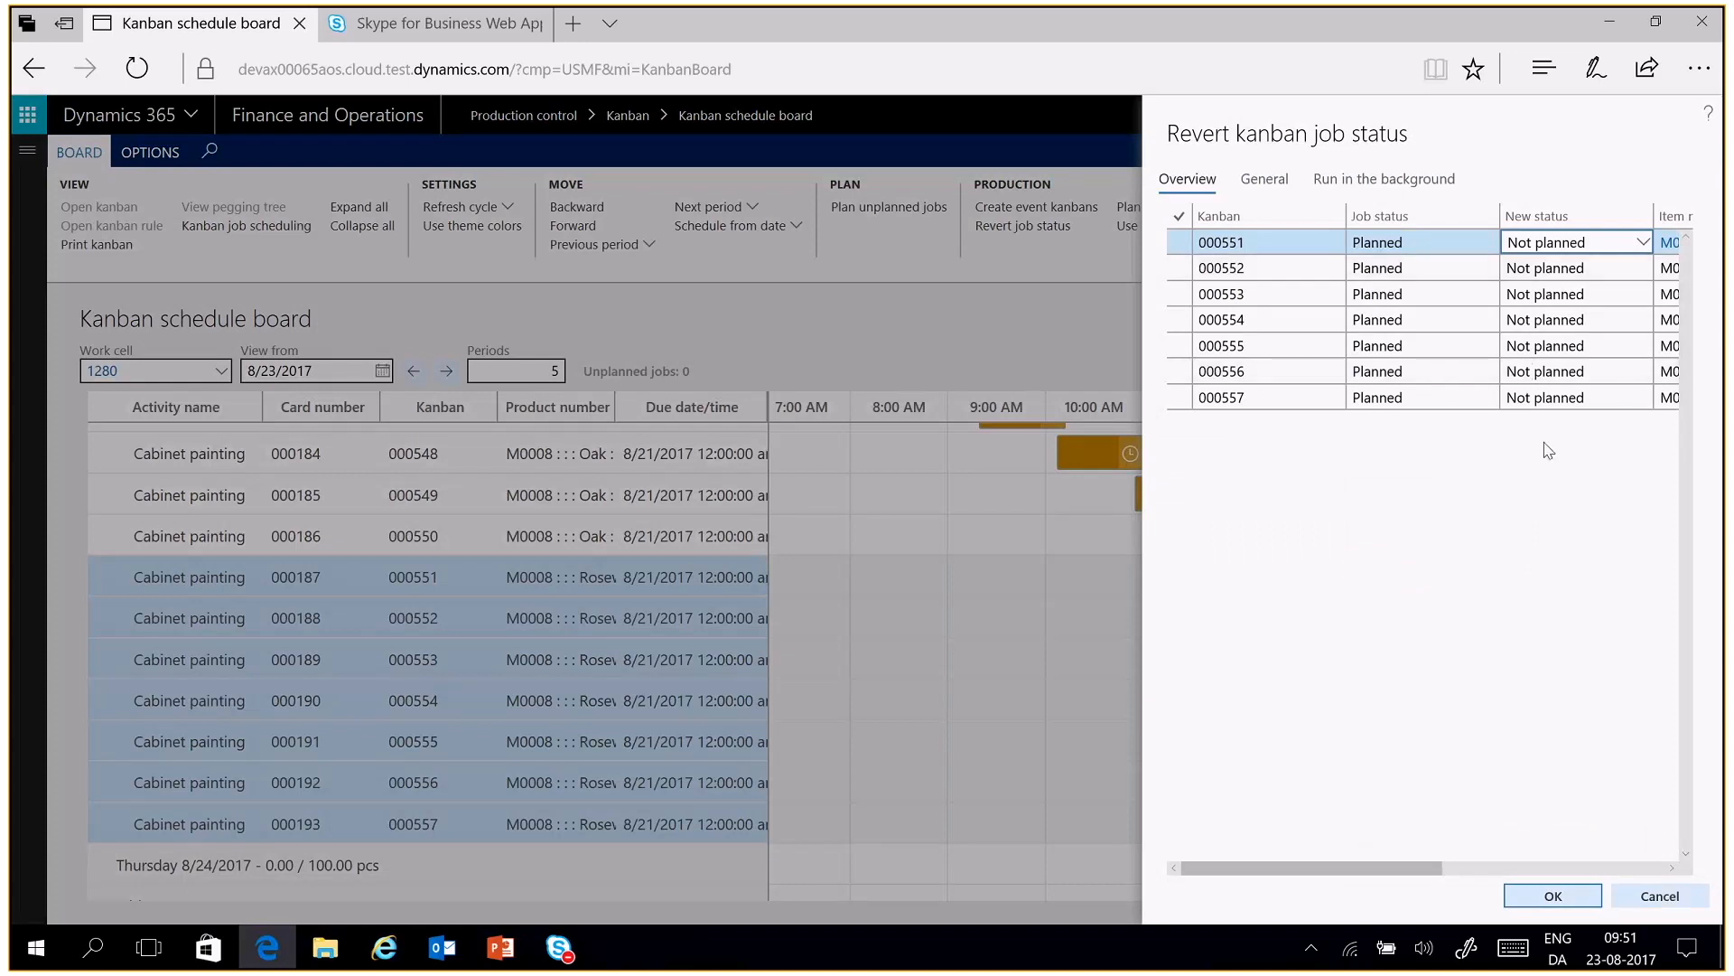
{"action": "left_click", "coordinate": [1552, 895]}
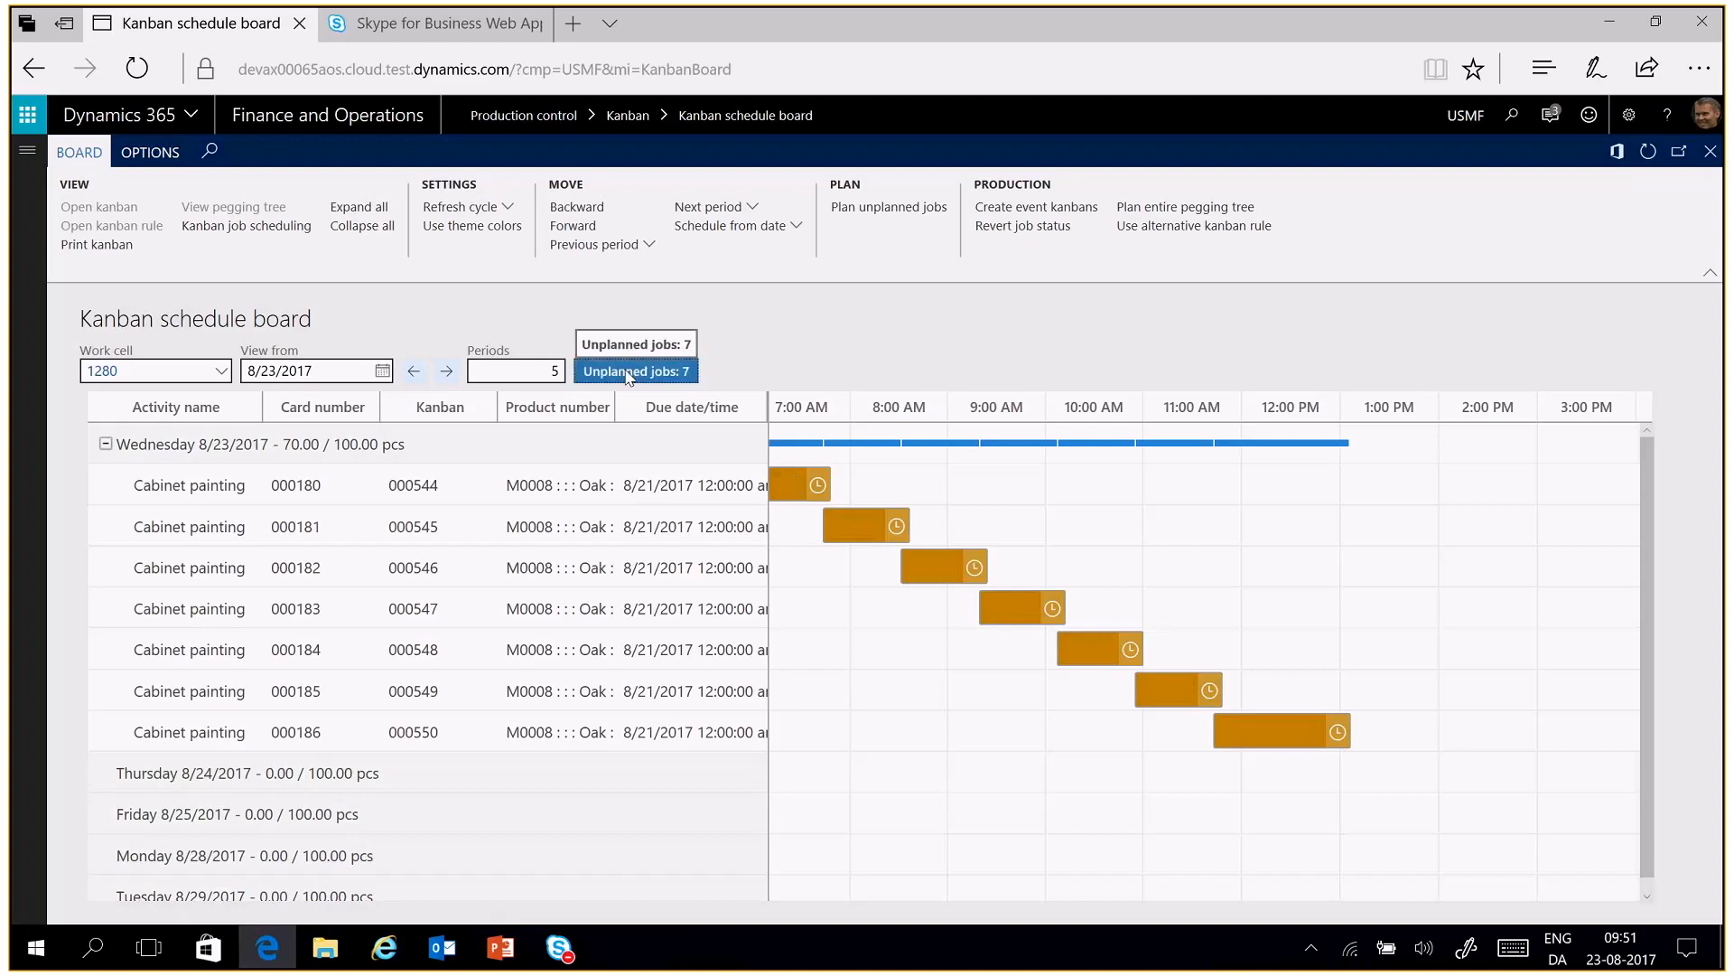
Plan all the unplanned Rosewood jobs with Automatic planning set to Yes and review their distribution across the periods
{"action": "left_click", "coordinate": [630, 373]}
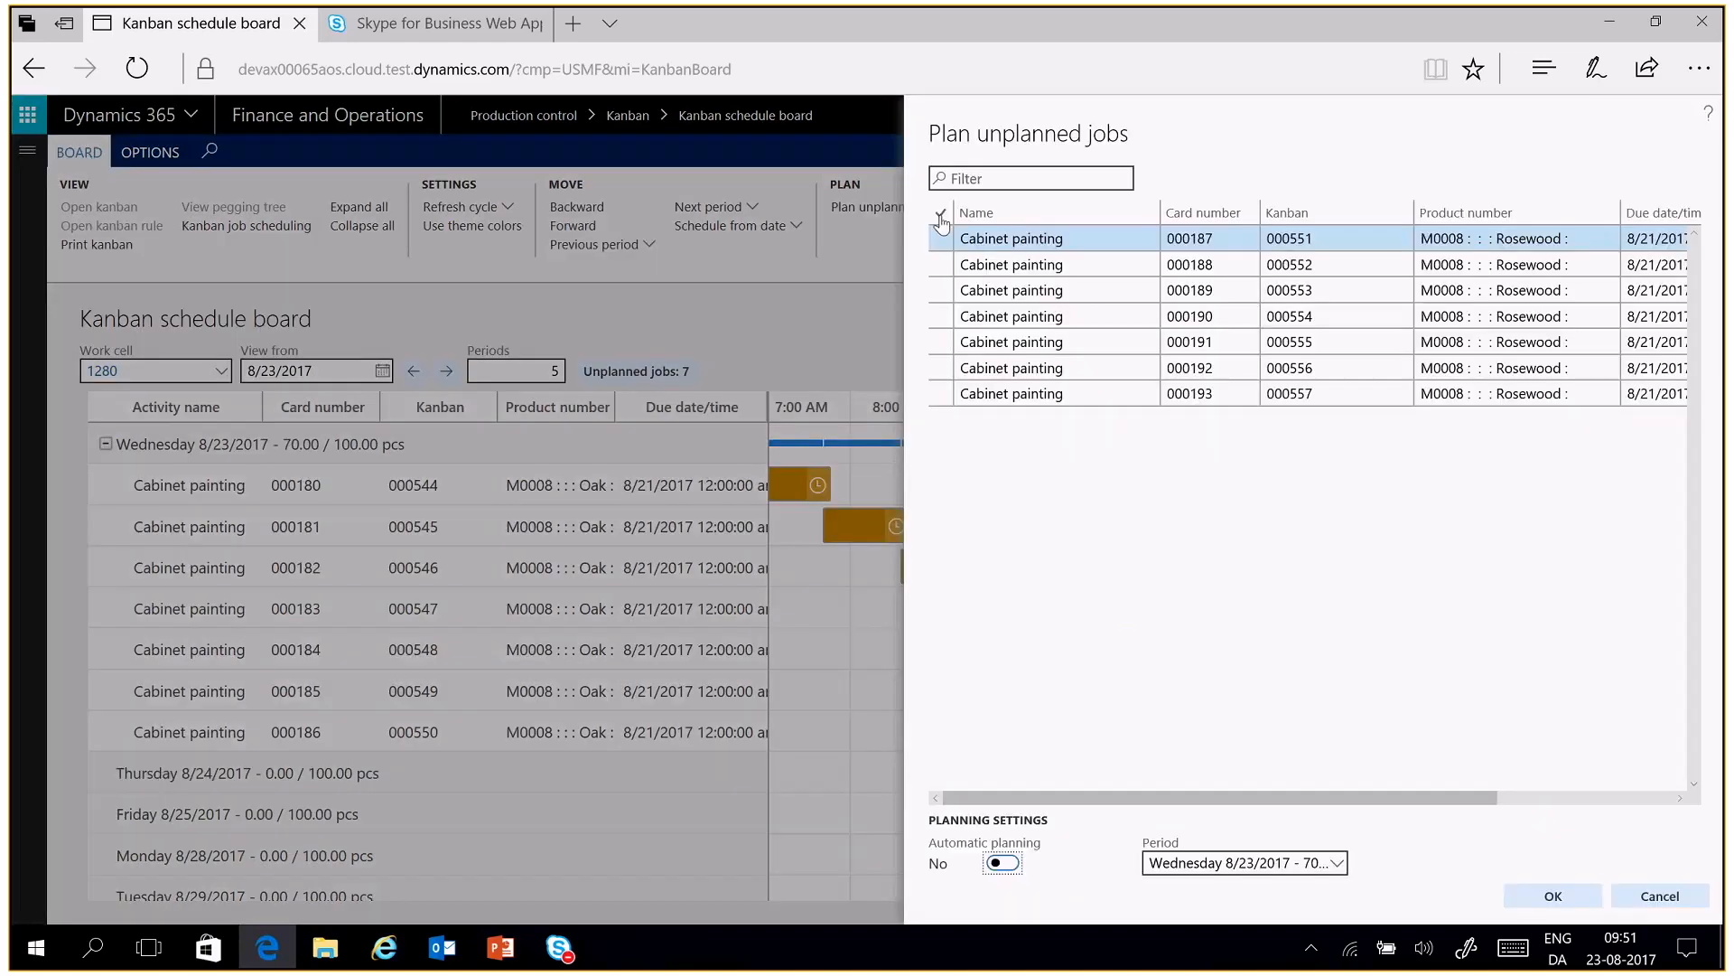
{"action": "left_click", "coordinate": [940, 215]}
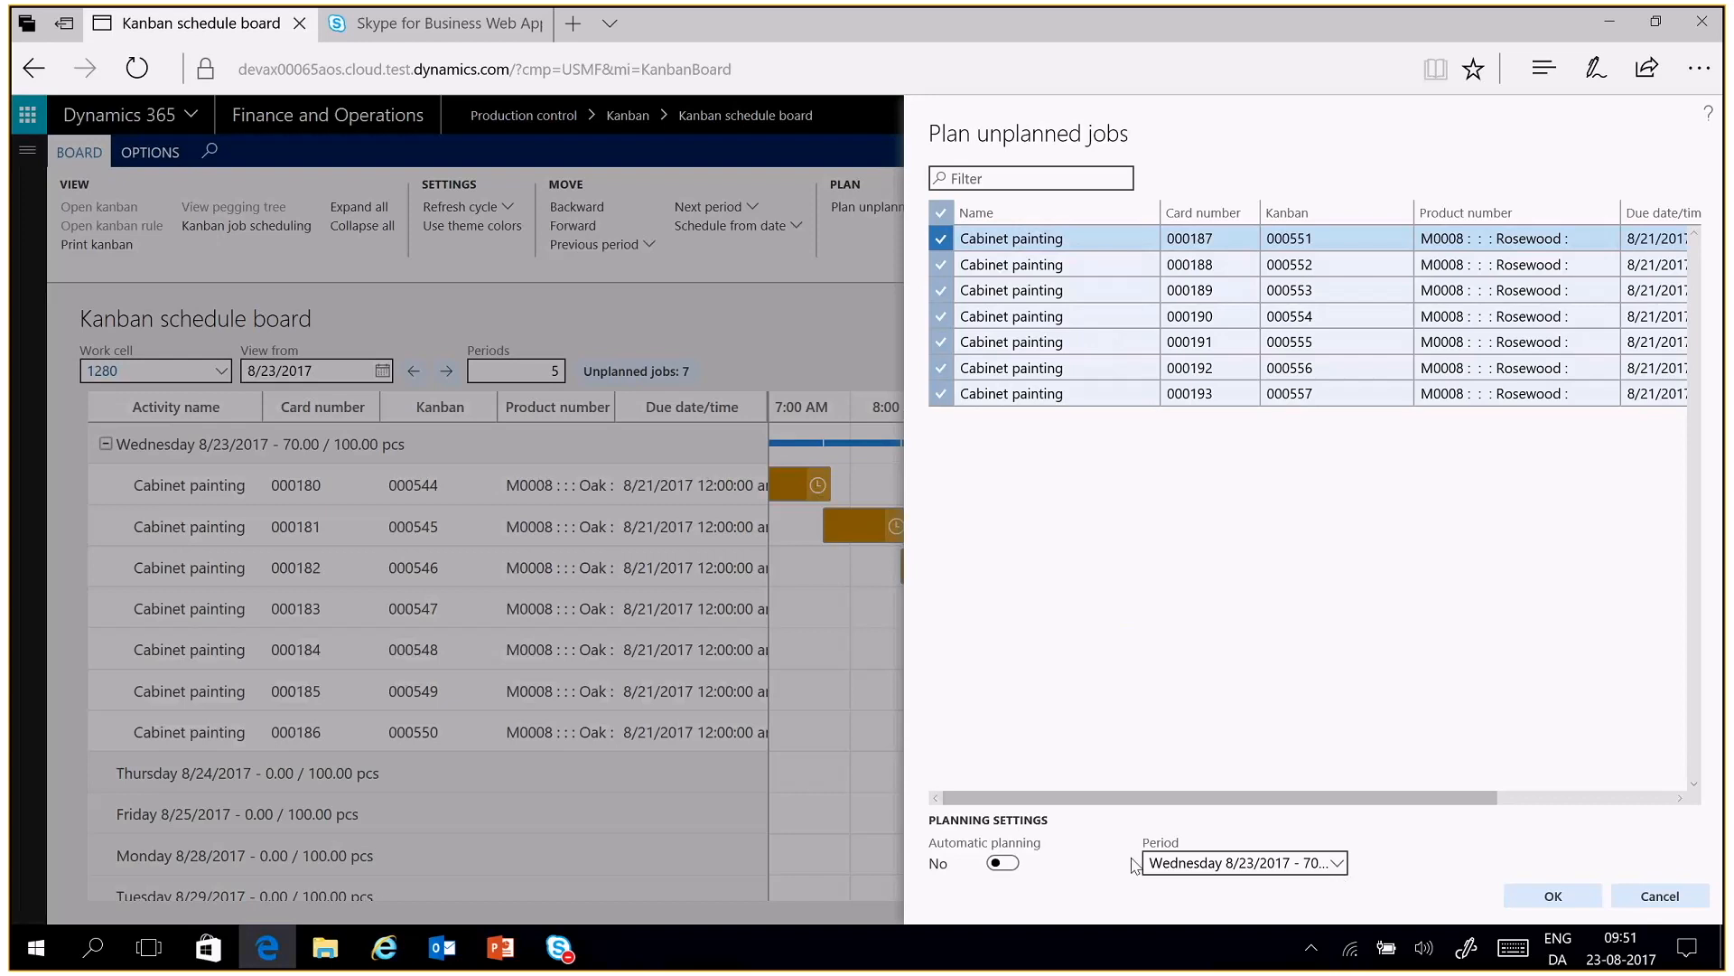
{"action": "left_click", "coordinate": [1002, 862]}
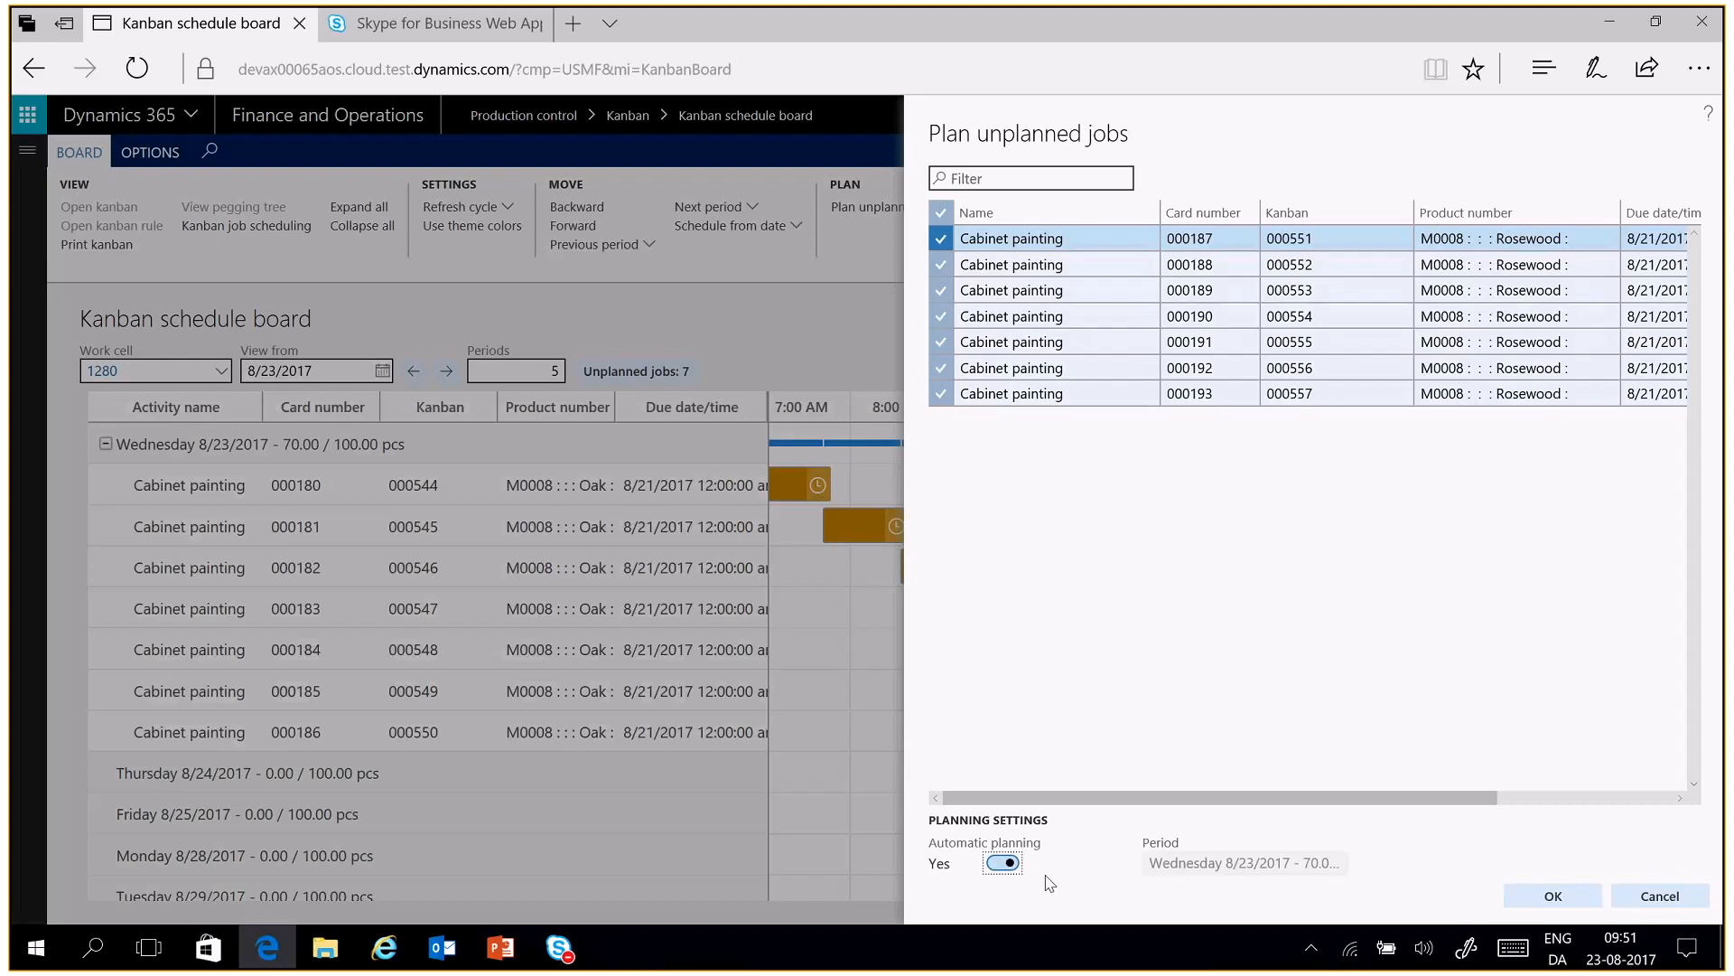
{"action": "left_click", "coordinate": [1554, 897]}
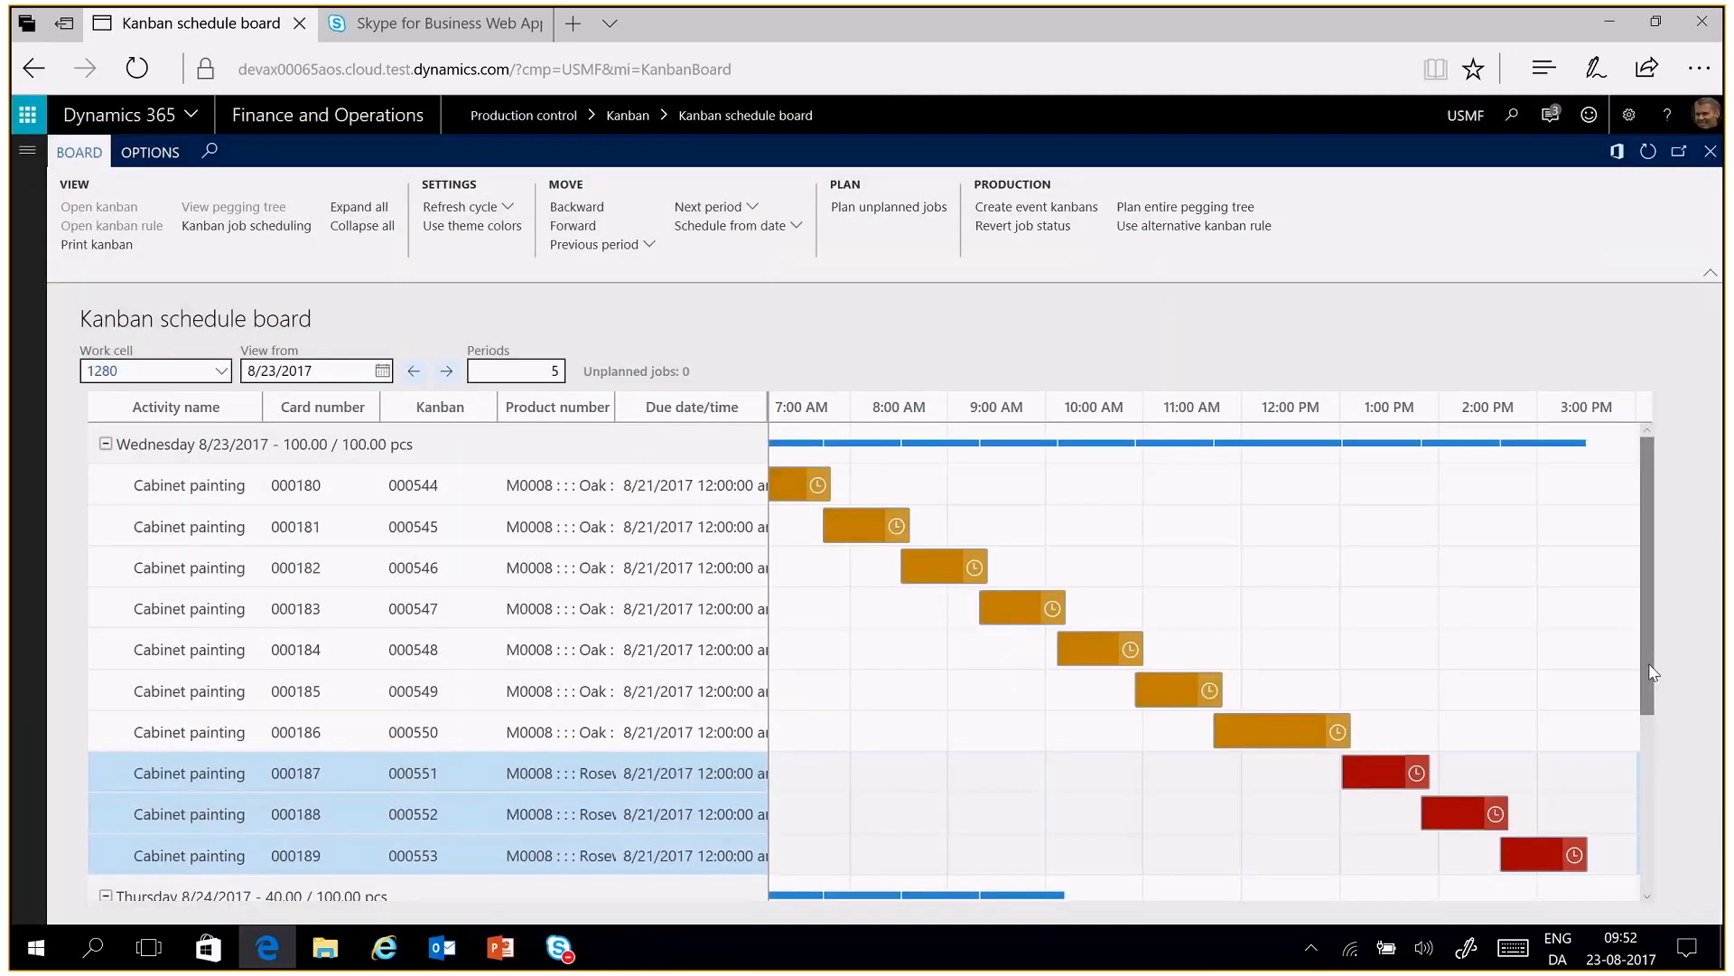
{"action": "left_click_drag", "start_coordinate": [1650, 663], "coordinate": [1649, 751]}
{"action": "mouse_move", "coordinate": [1536, 732]}
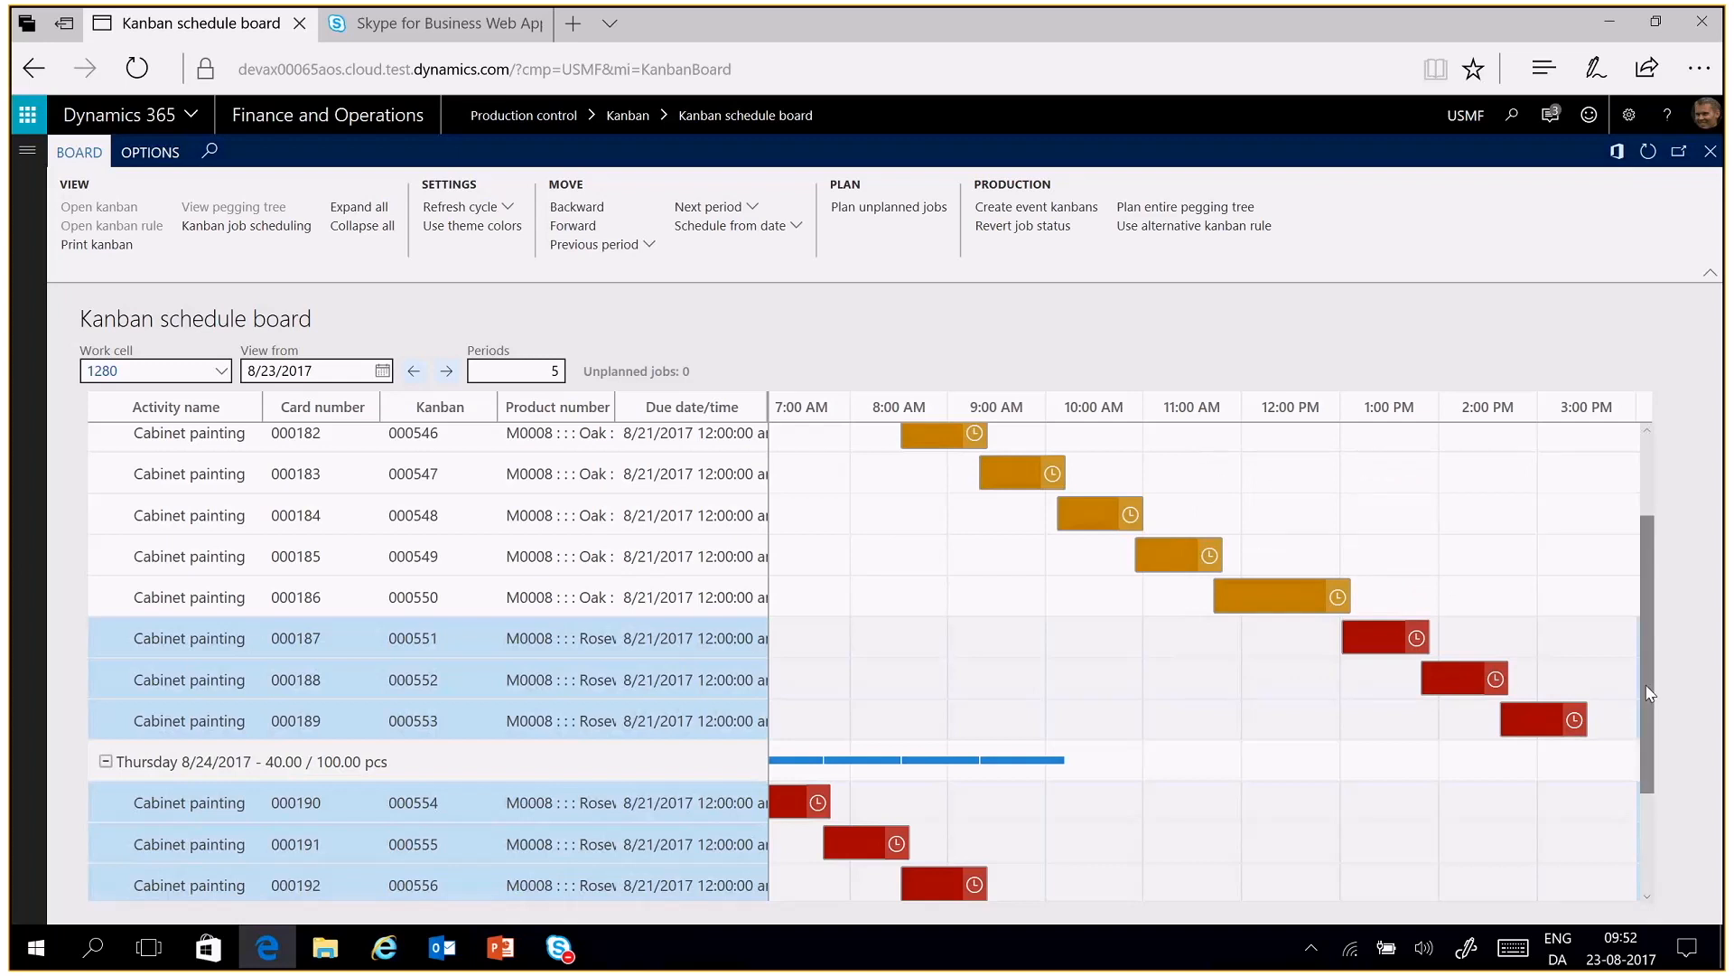
{"action": "left_click_drag", "start_coordinate": [1649, 694], "coordinate": [1649, 772]}
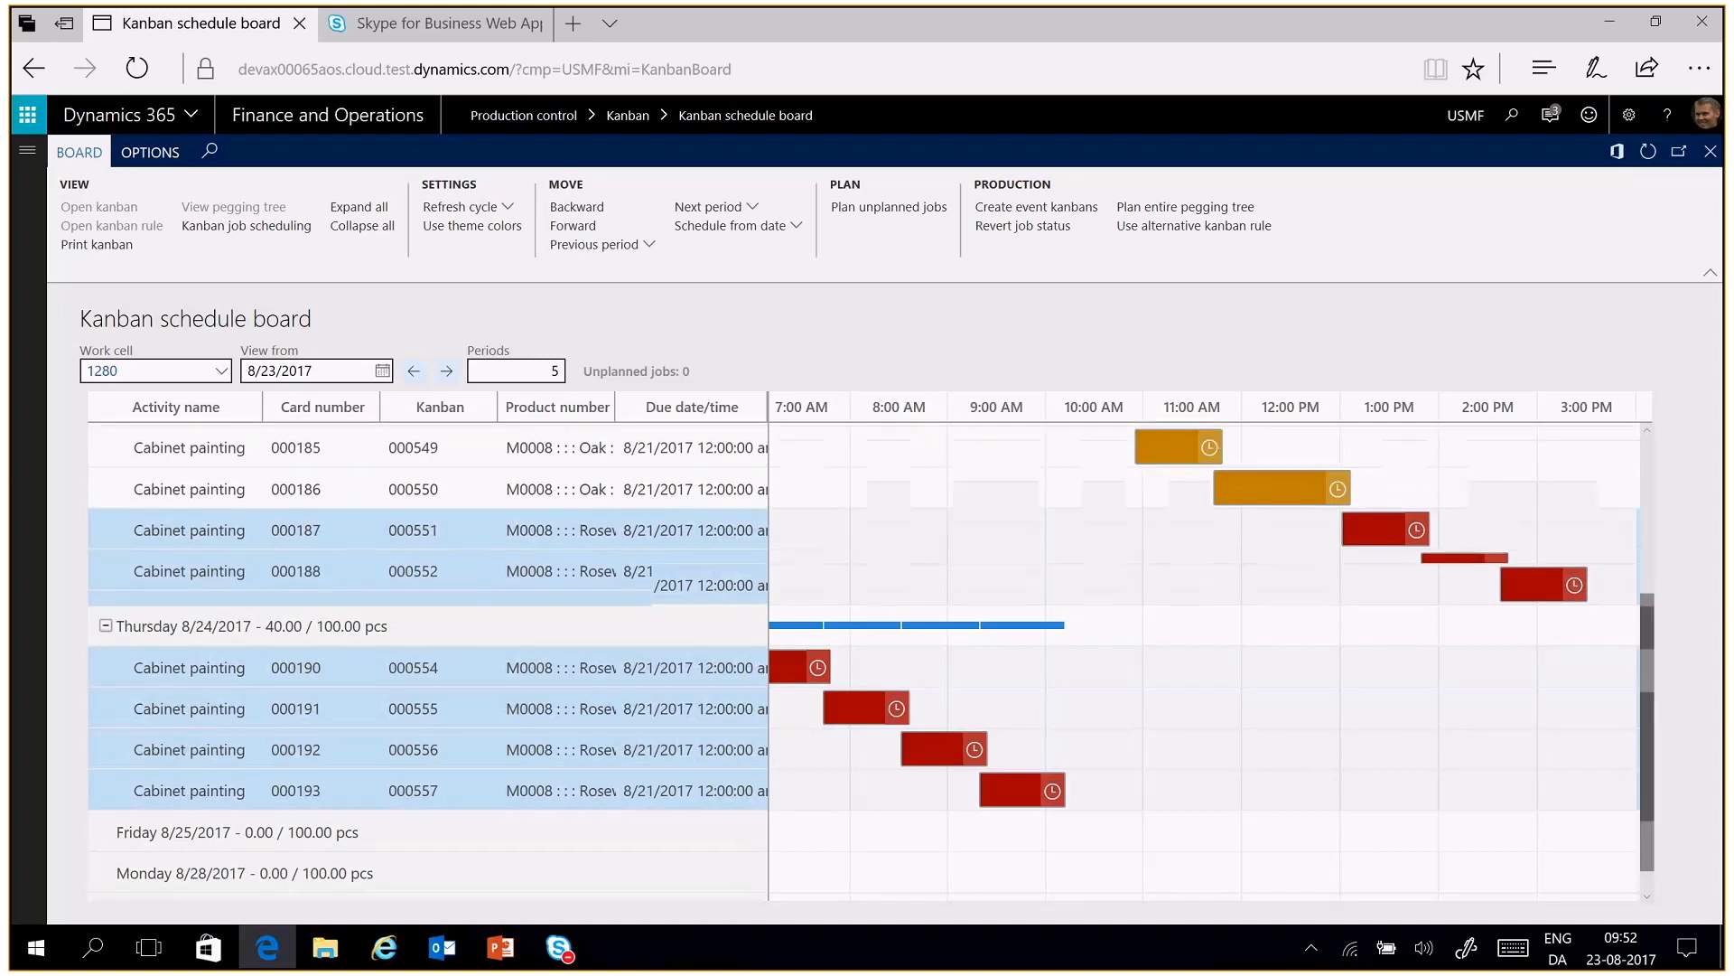
{"action": "left_click_drag", "start_coordinate": [1647, 713], "coordinate": [1646, 573]}
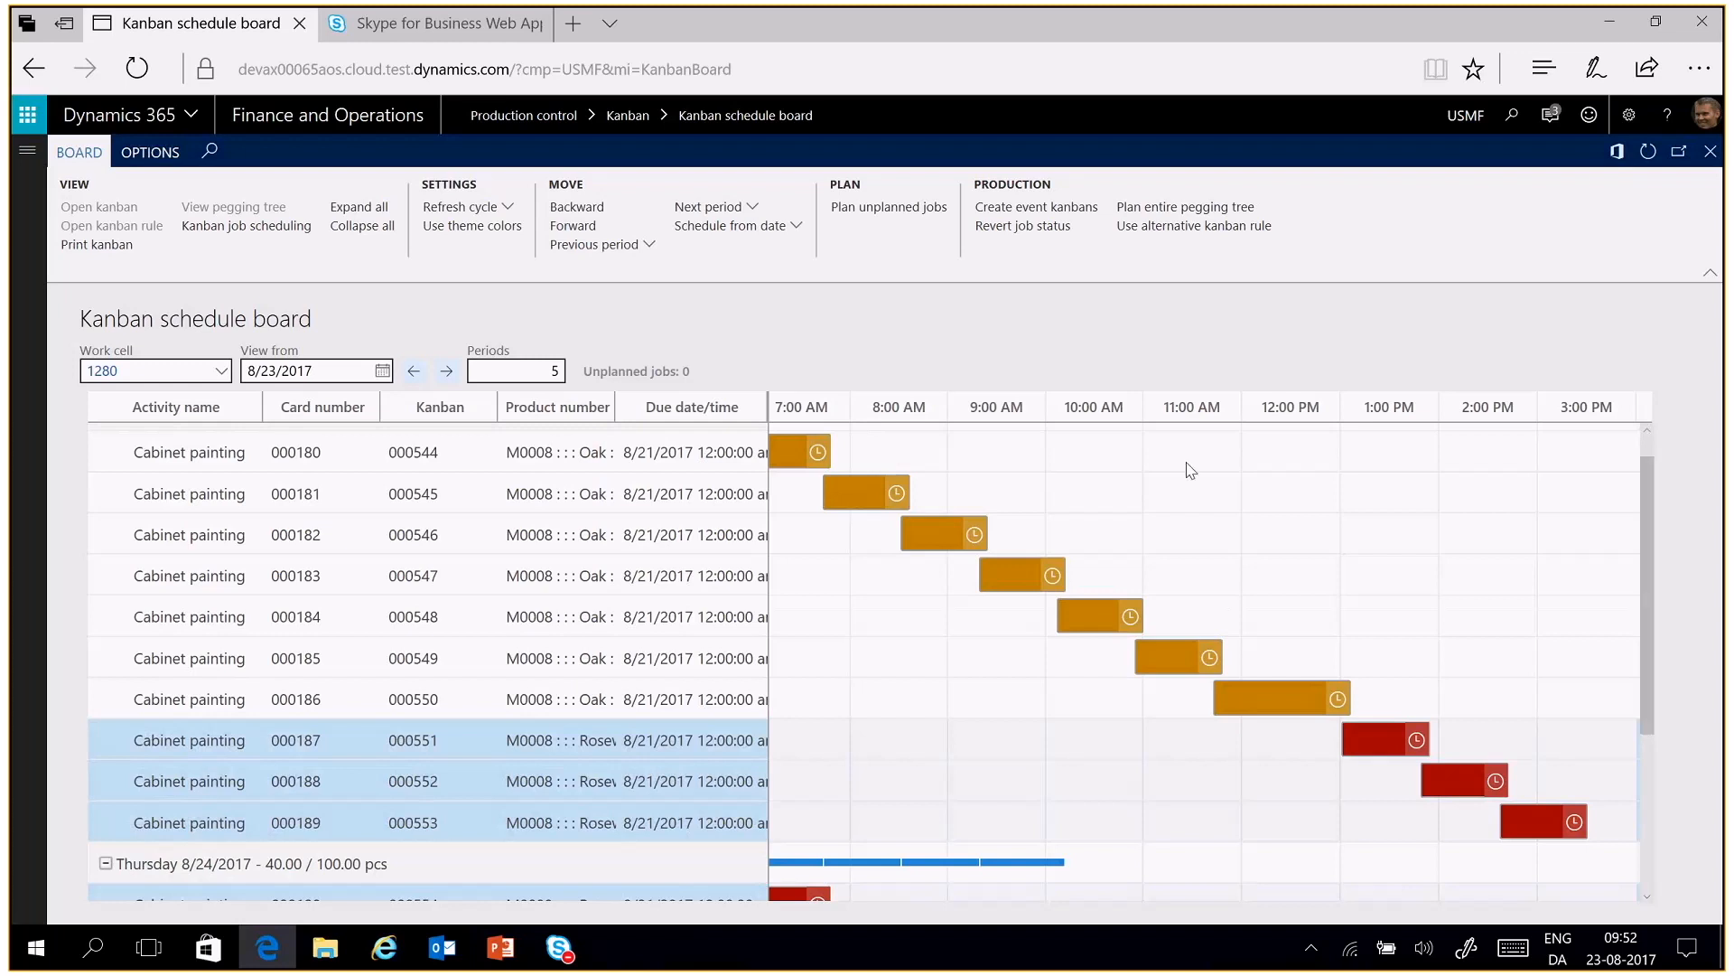
Move the job for kanban 000544 forward one position in Wednesday's sequence and back again
{"action": "left_click", "coordinate": [602, 443]}
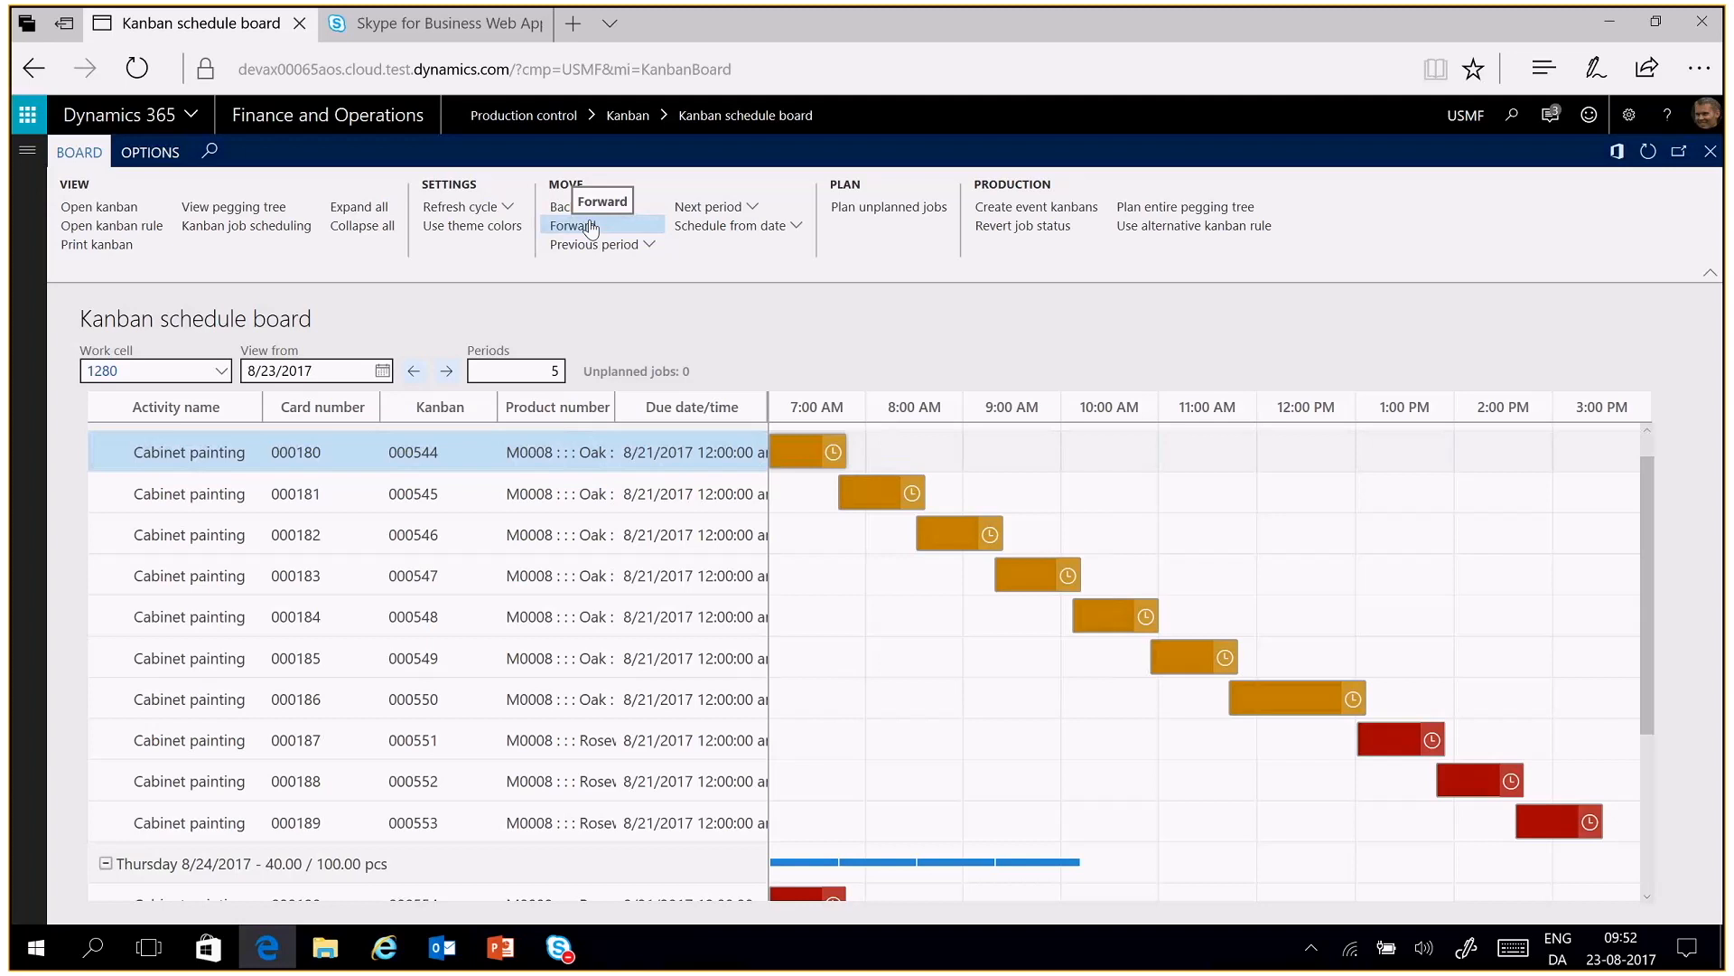
{"action": "mouse_move", "coordinate": [436, 459]}
{"action": "left_click", "coordinate": [582, 231]}
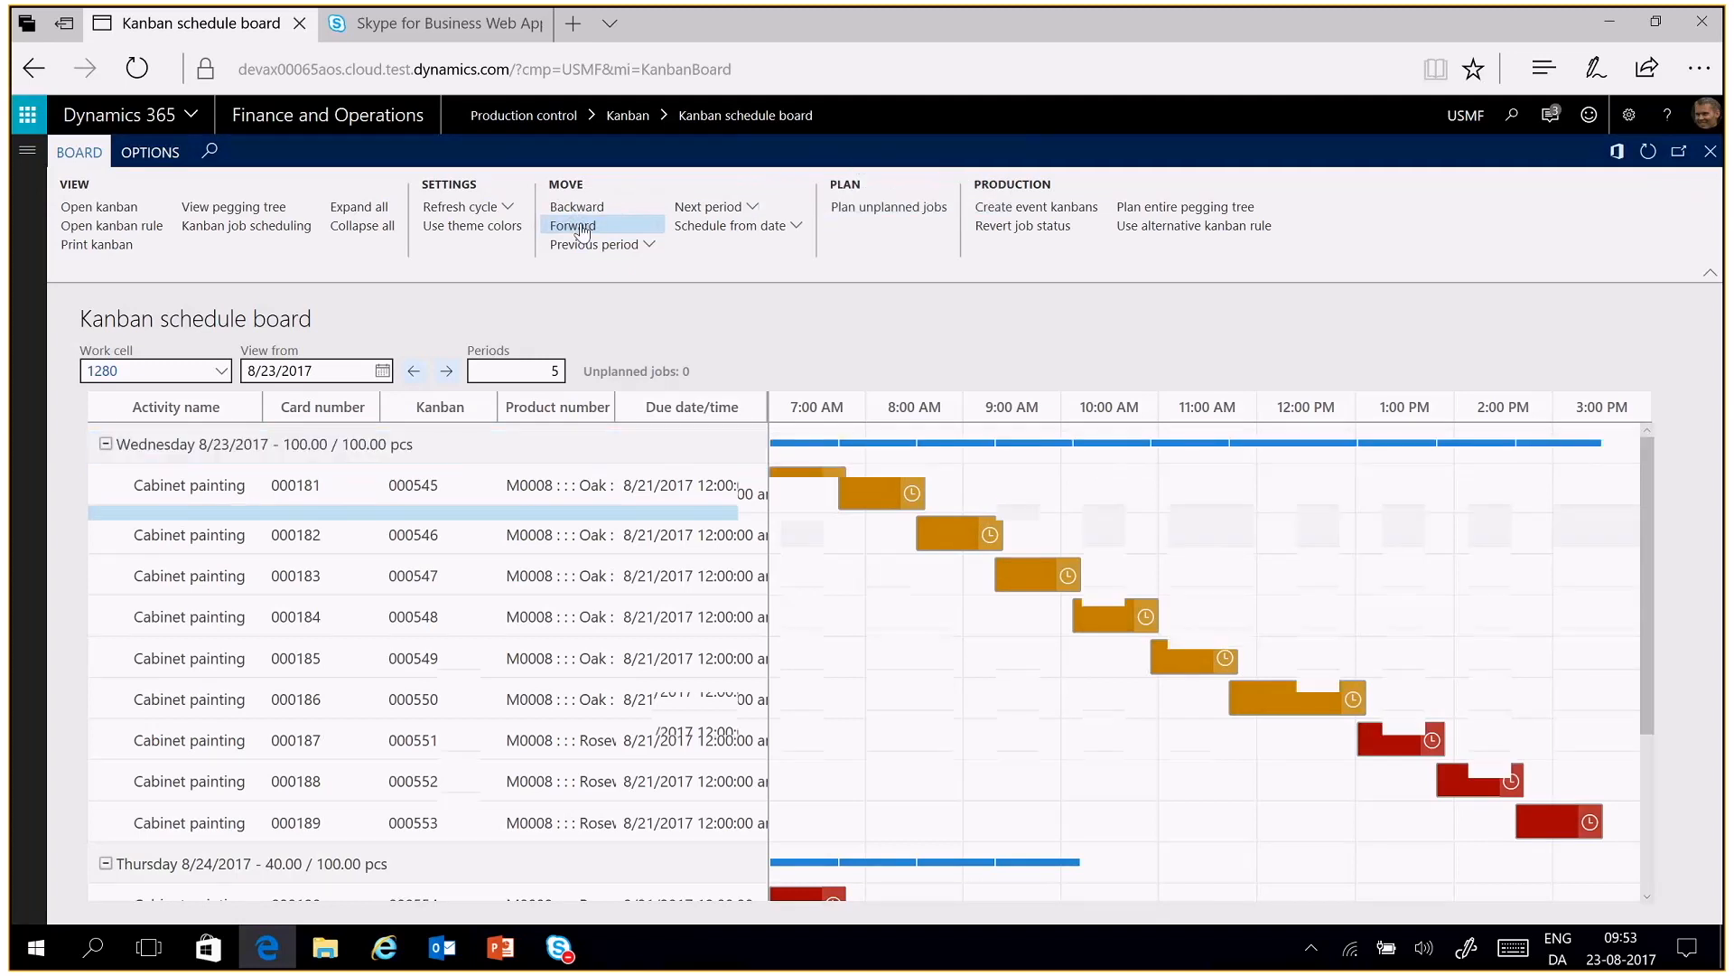
{"action": "mouse_move", "coordinate": [433, 523]}
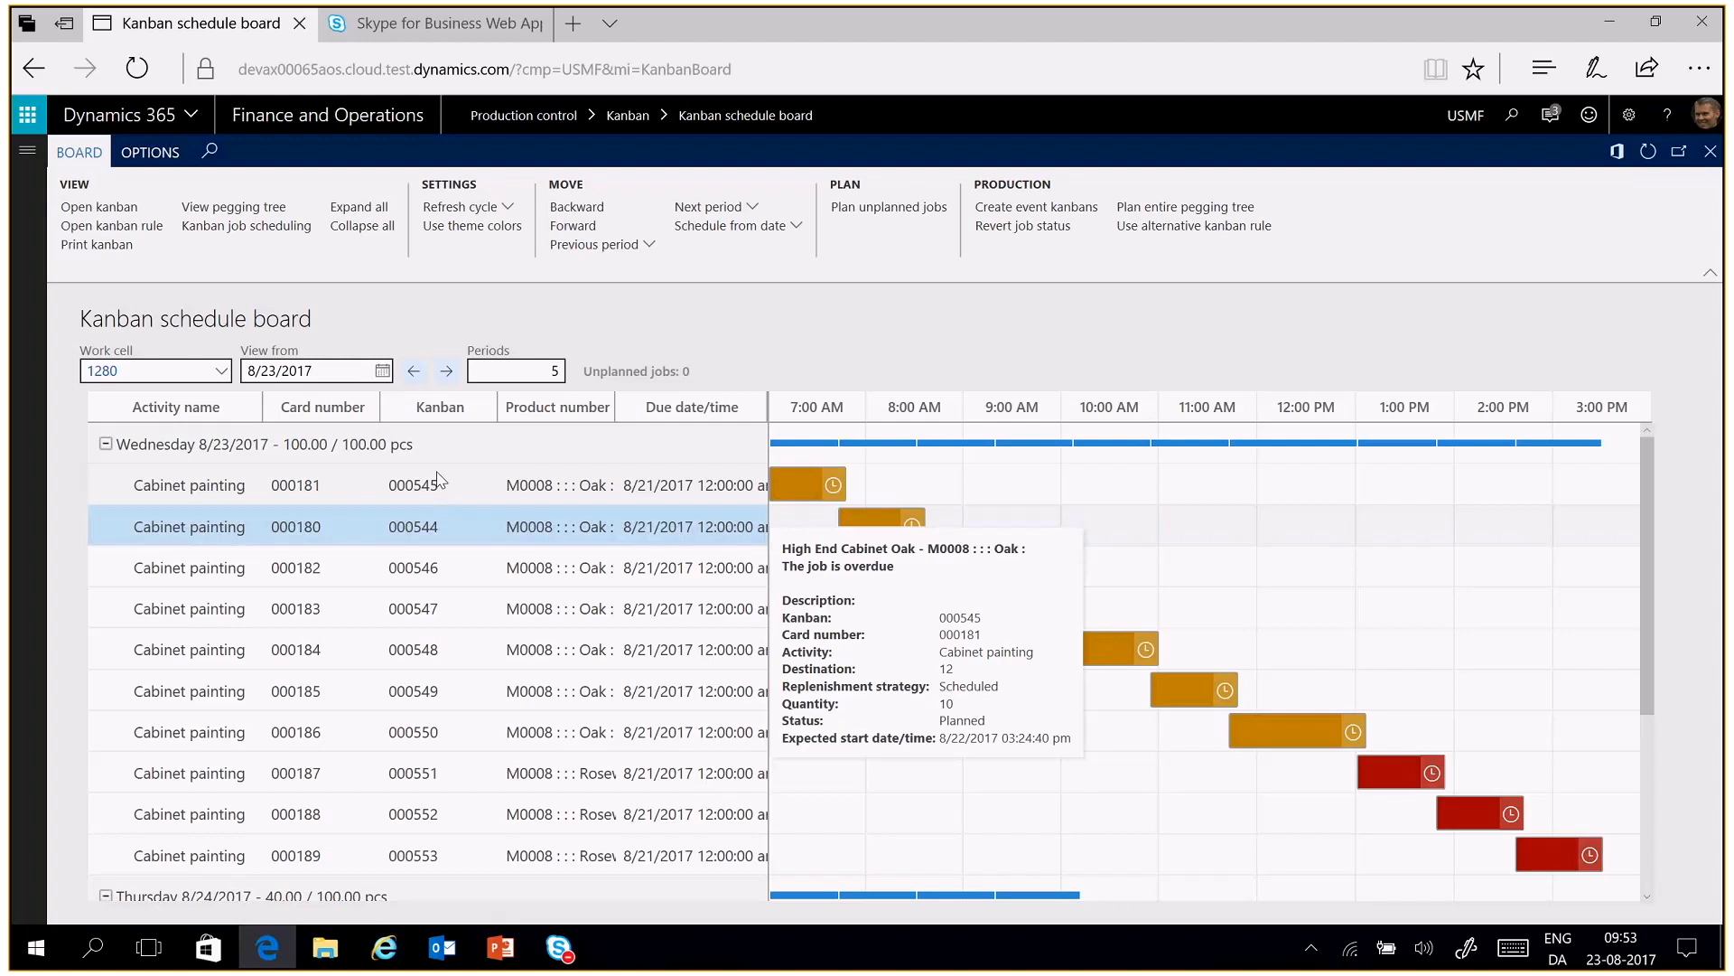
{"action": "left_click", "coordinate": [588, 209]}
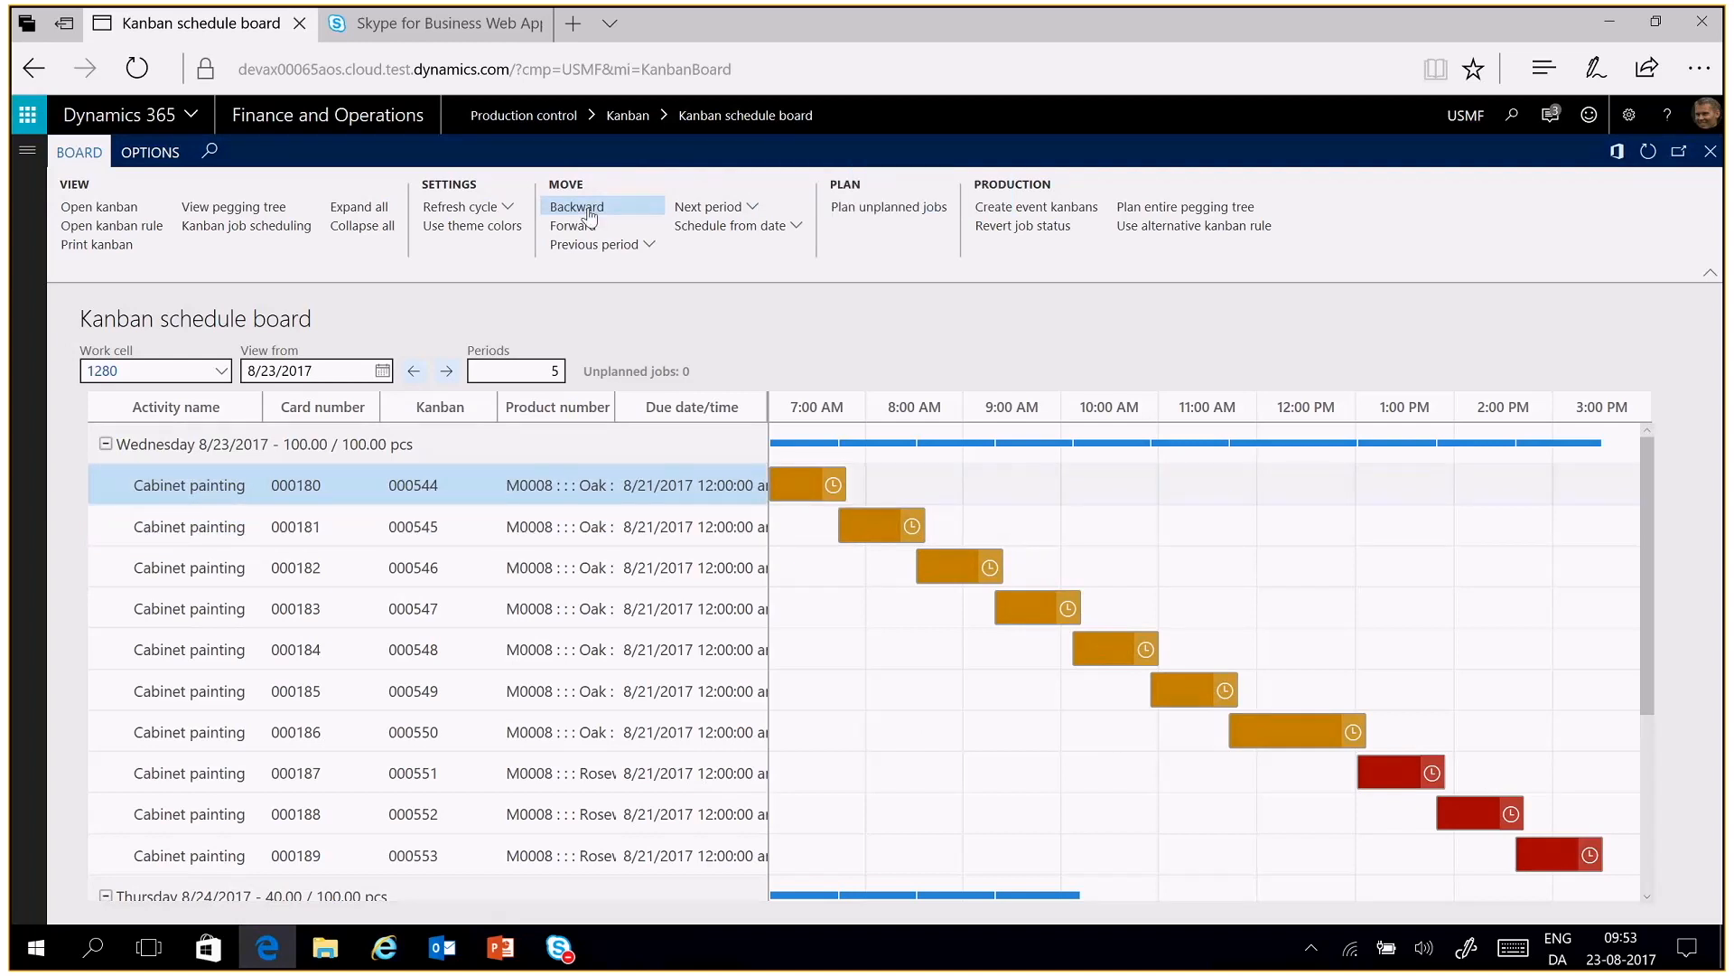
Move the jobs for kanbans 000544 and 000545 together one position forward in Wednesday's sequence
{"action": "left_click", "coordinate": [180, 516], "text": "ctrl"}
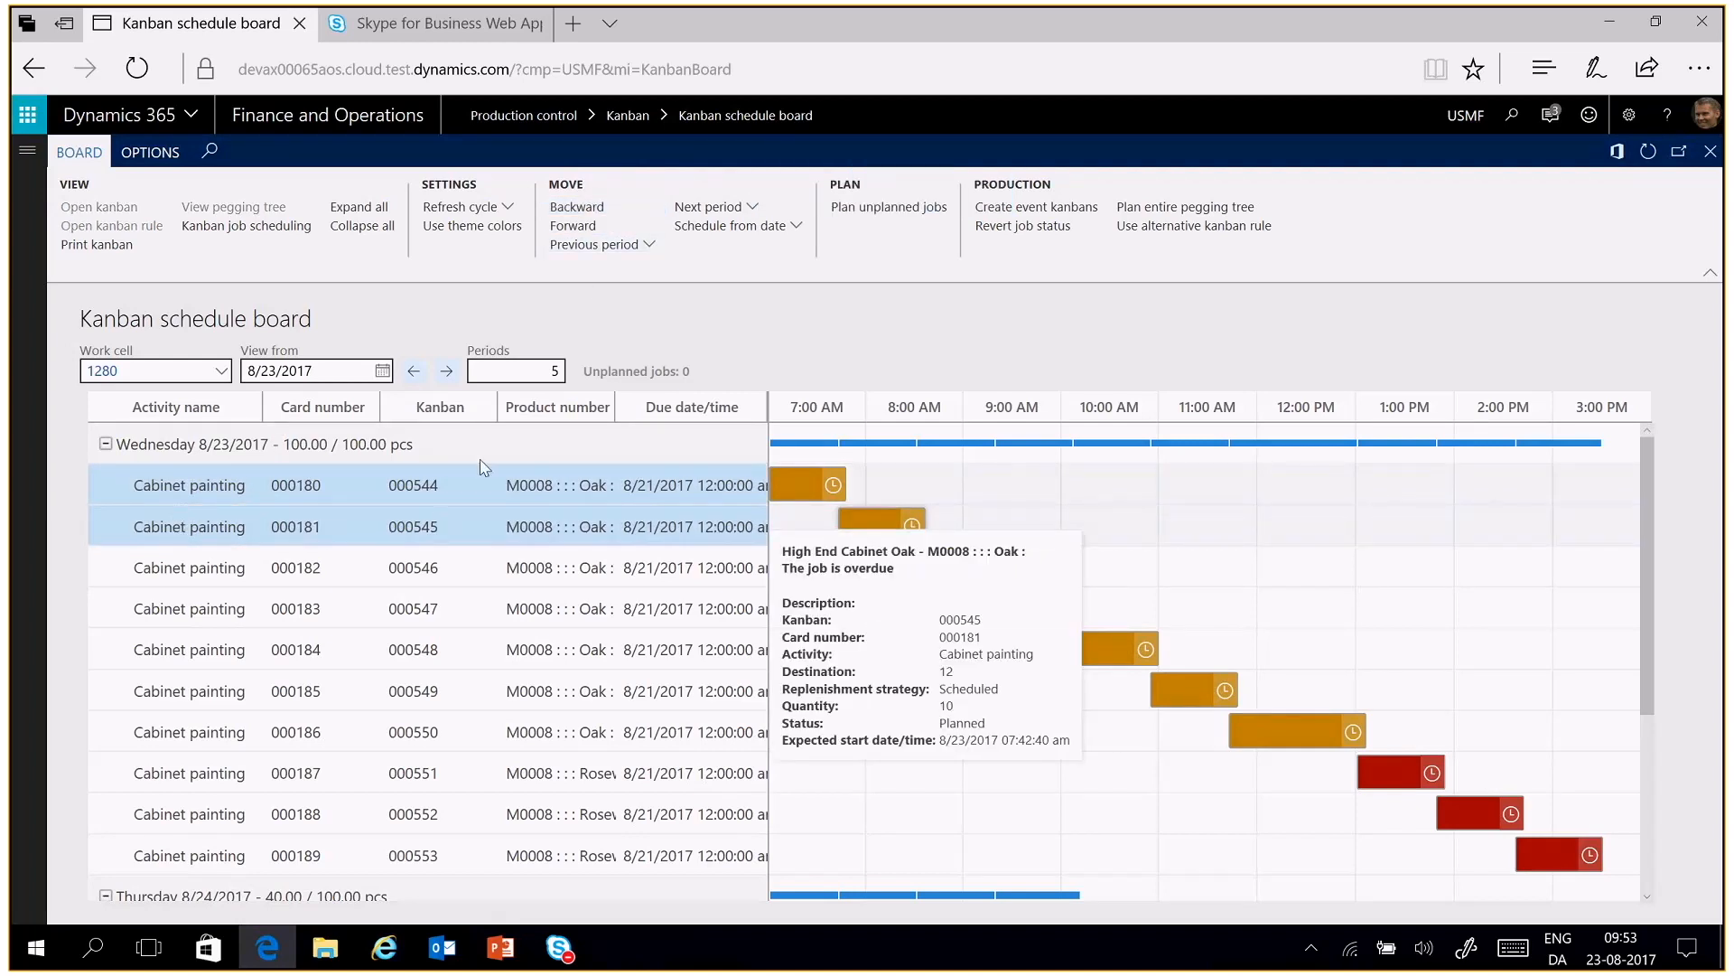
{"action": "left_click", "coordinate": [597, 226]}
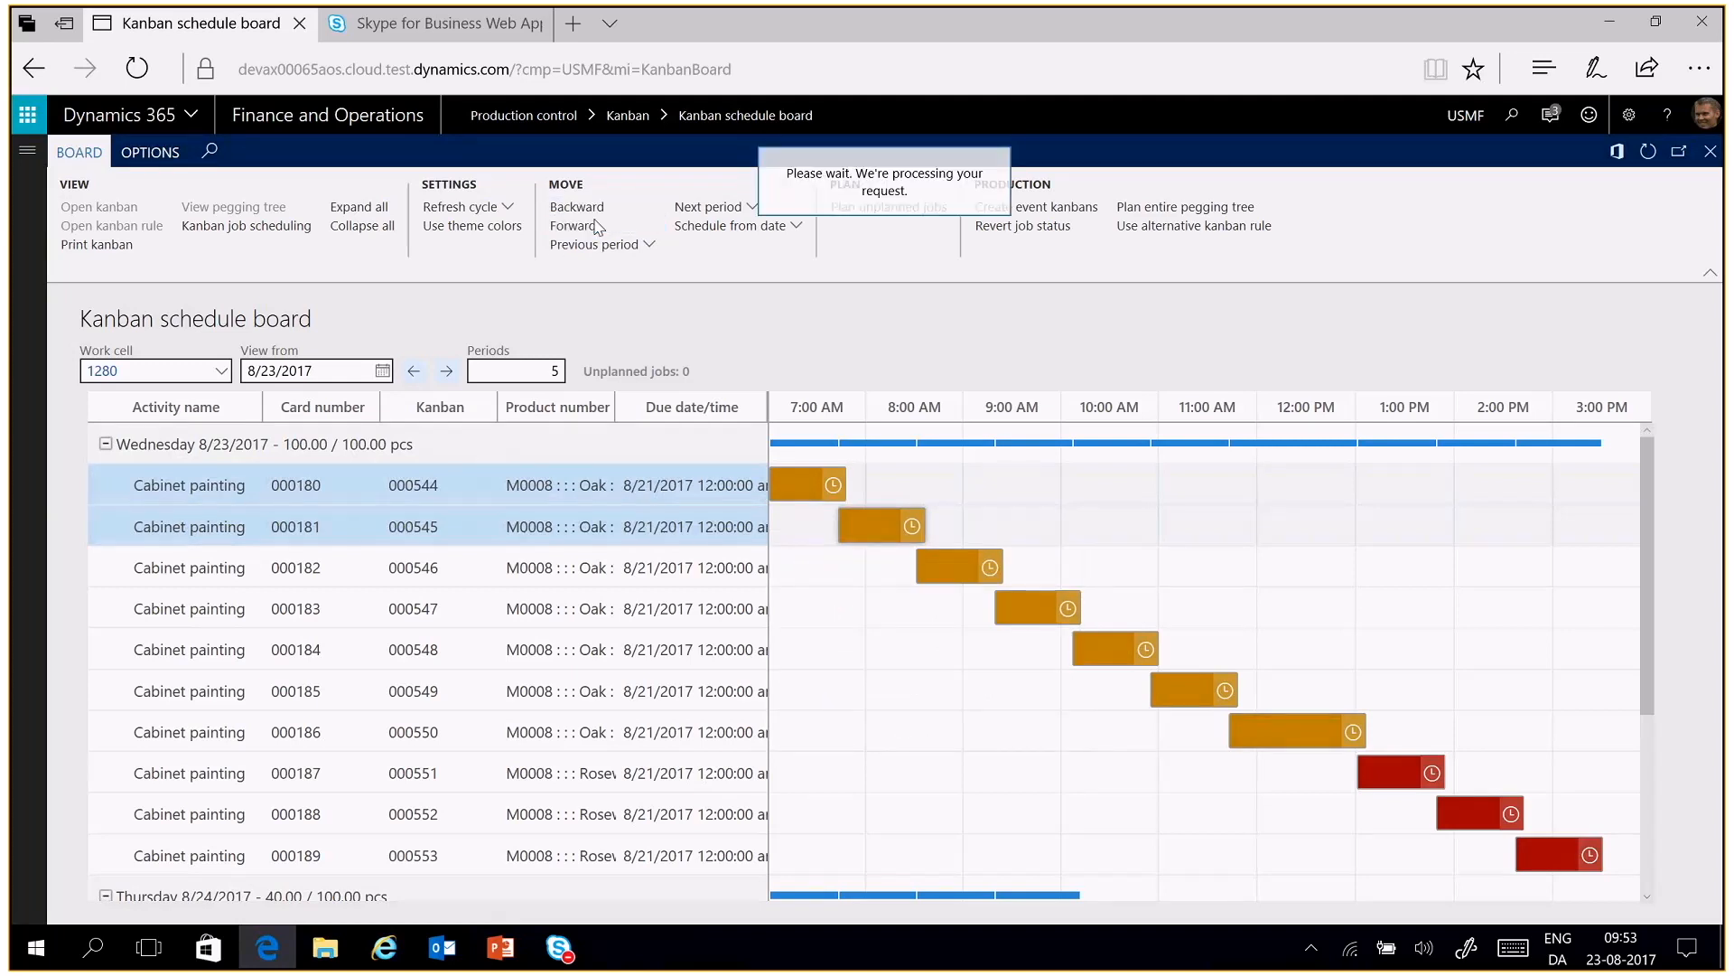
{"action": "mouse_move", "coordinate": [444, 505]}
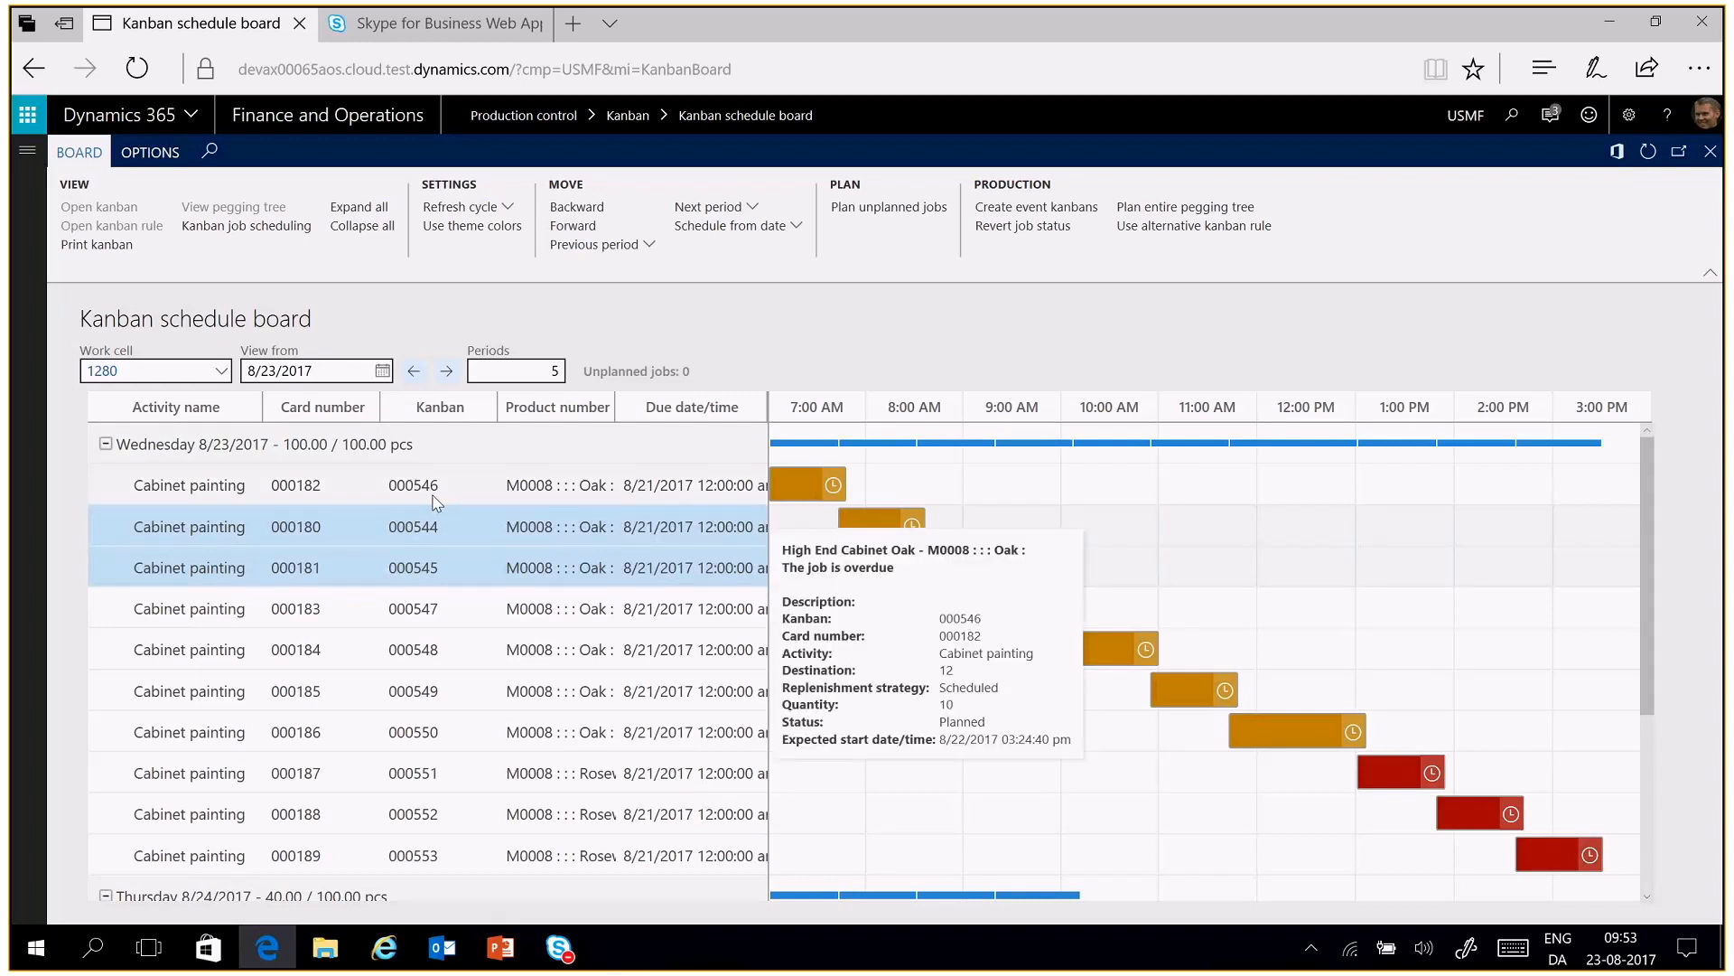
Move the job for kanban 000546 from Wednesday to the start of the next period and check its placement under Thursday
{"action": "left_click", "coordinate": [387, 498]}
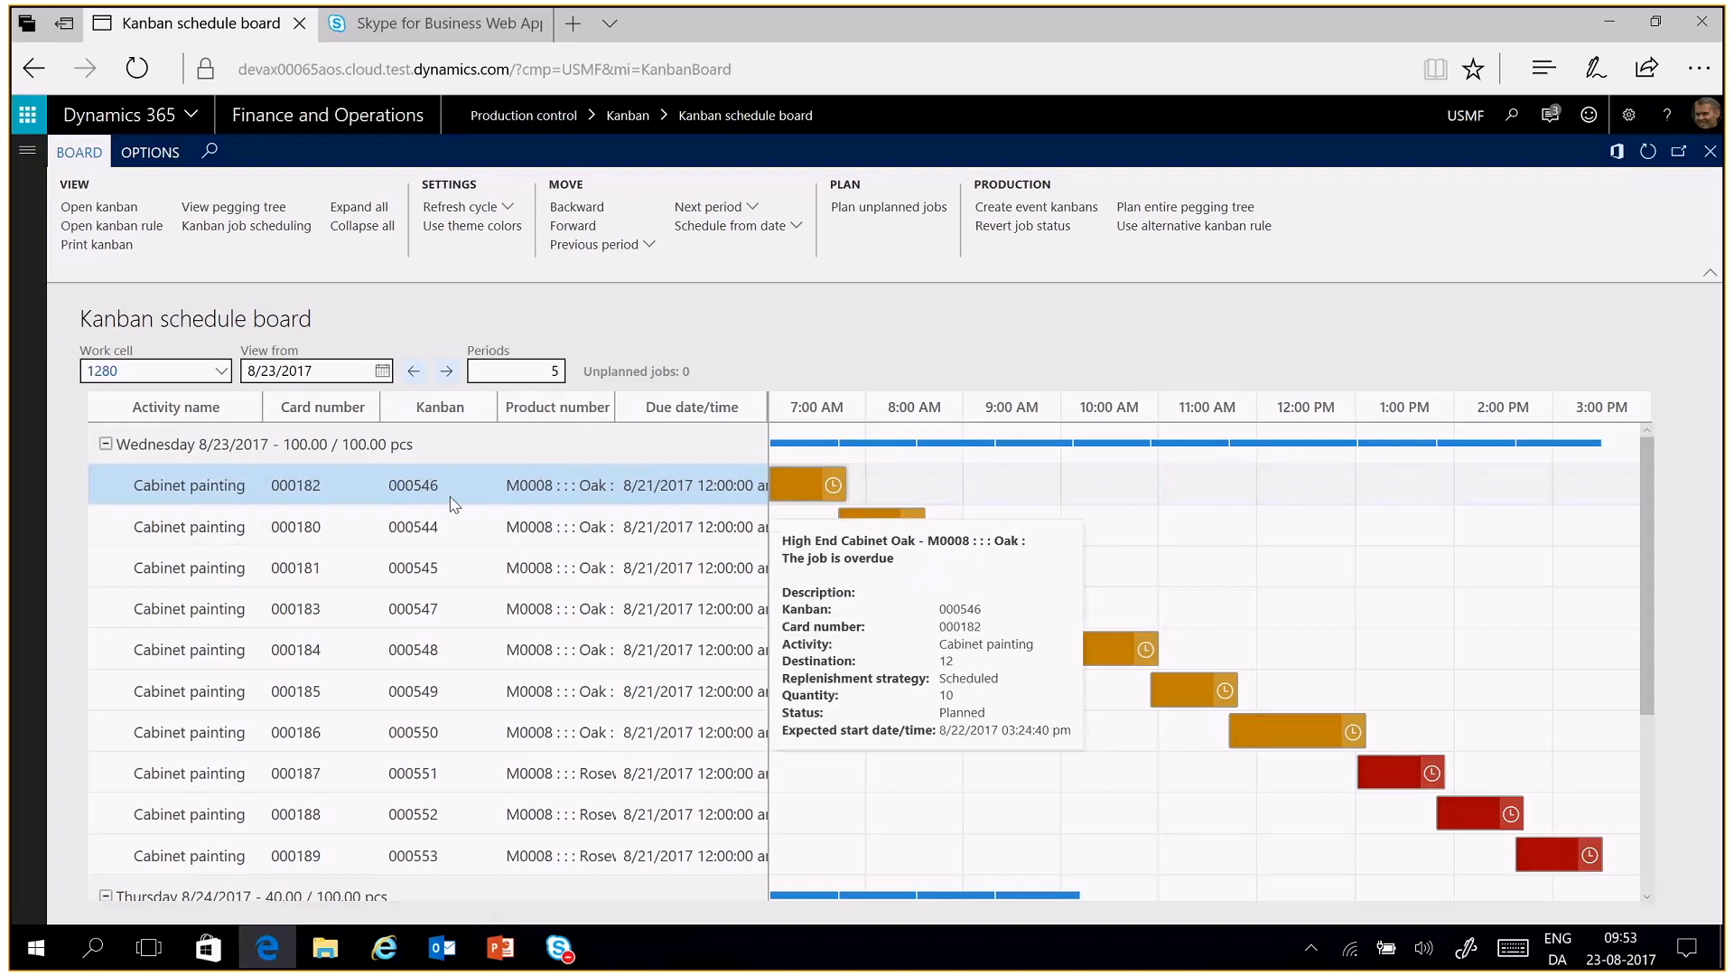
{"action": "left_click", "coordinate": [749, 209]}
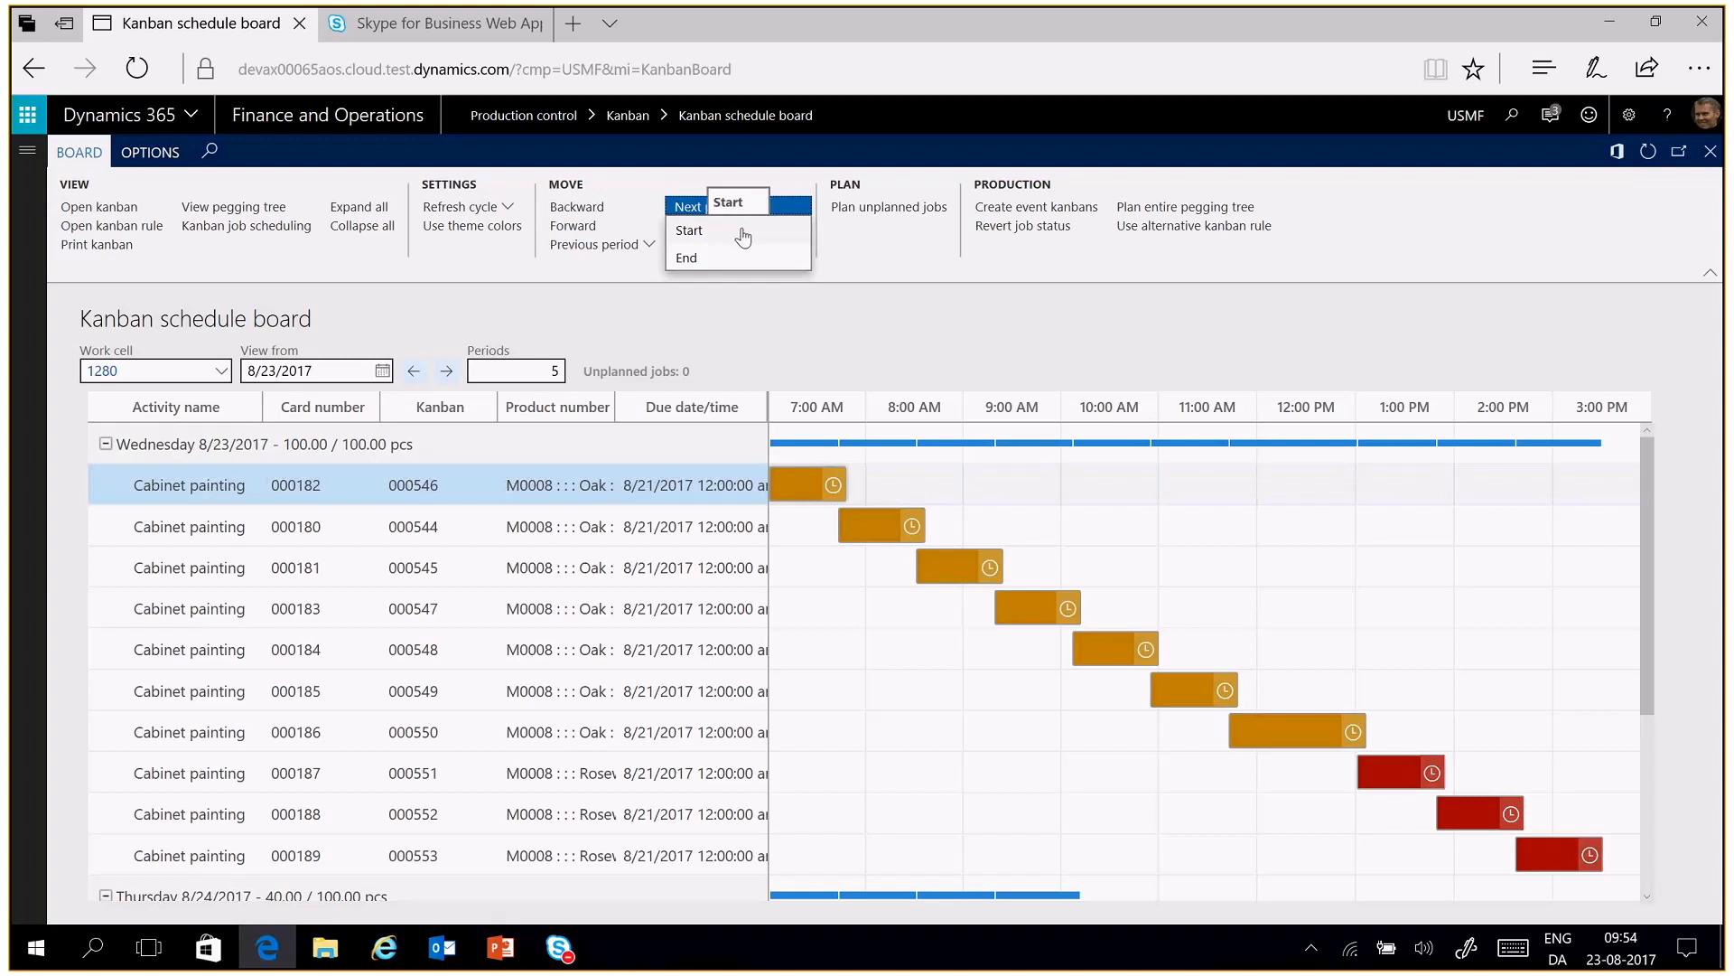
{"action": "left_click", "coordinate": [744, 235]}
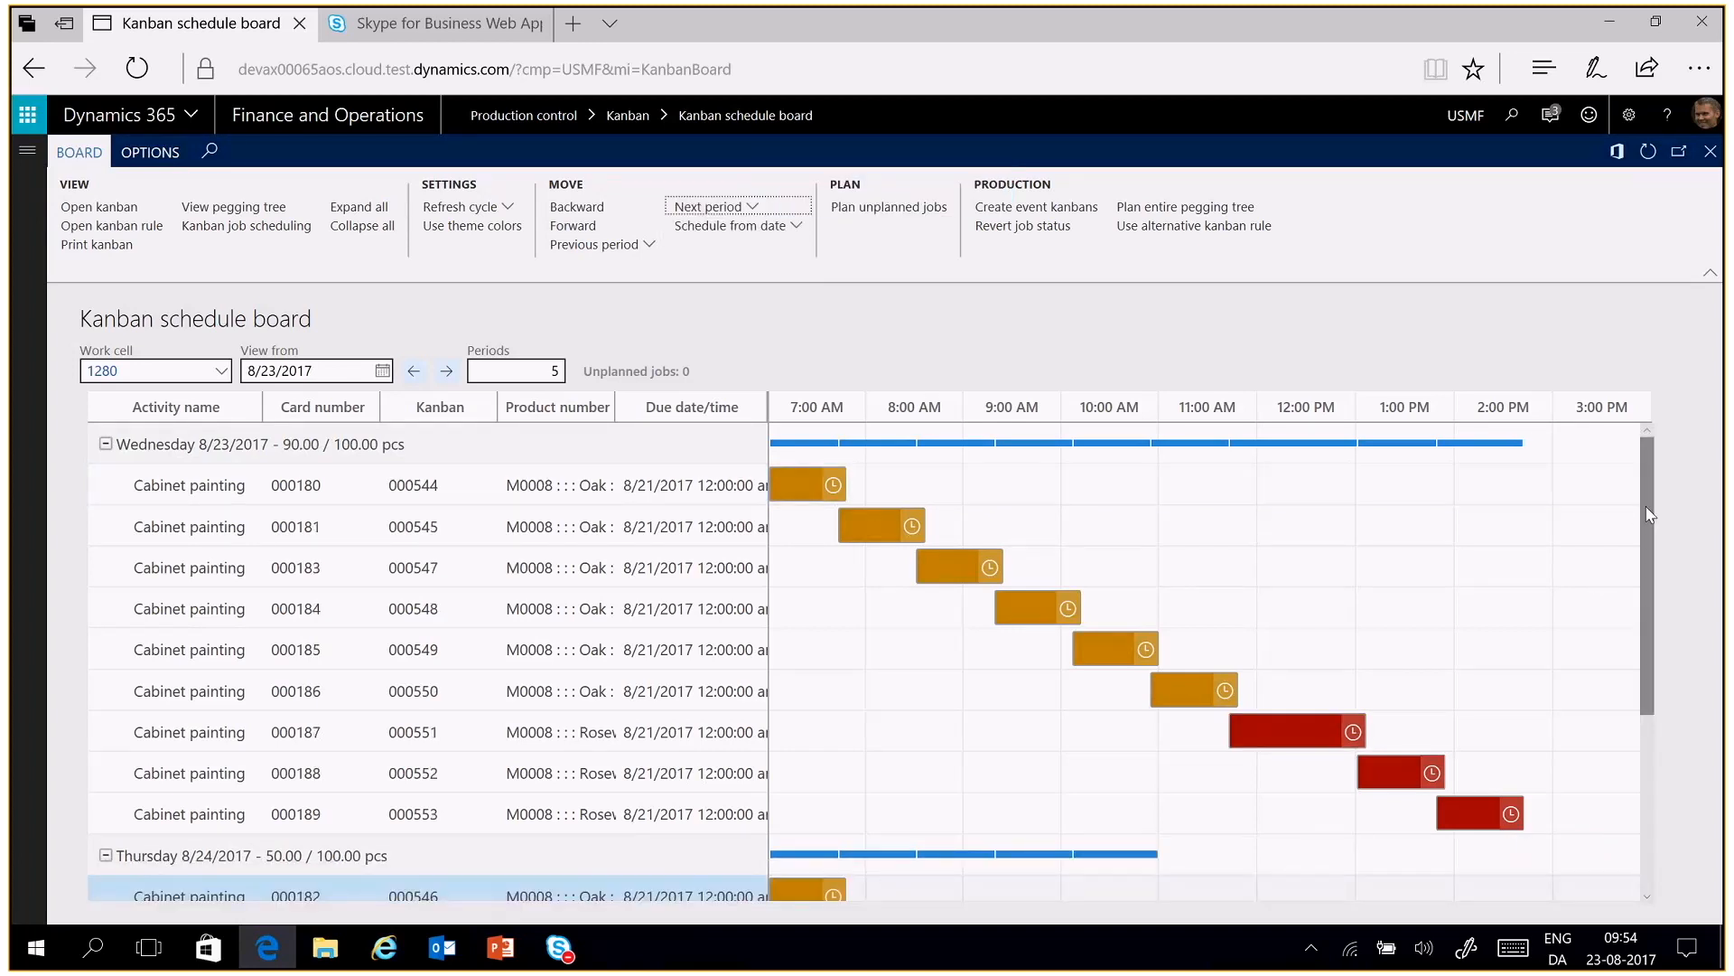
{"action": "left_click_drag", "start_coordinate": [1649, 514], "coordinate": [1650, 572]}
{"action": "mouse_move", "coordinate": [783, 795]}
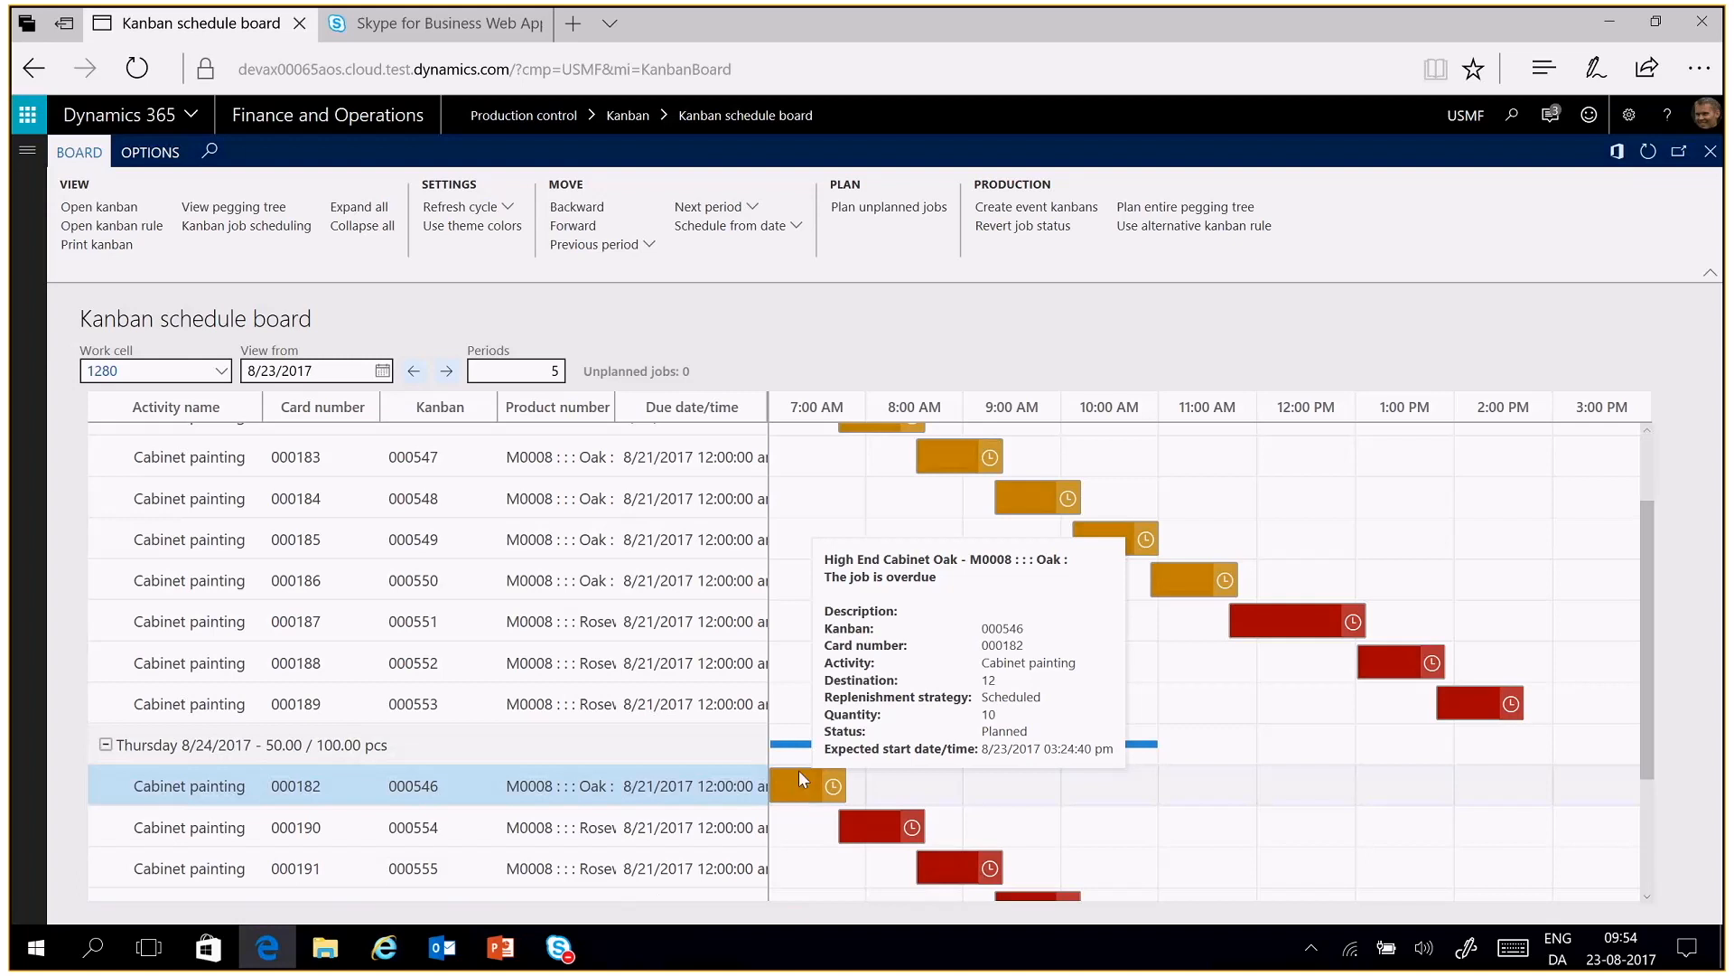
Move the job for kanban 000546 back to the start of the previous period, Wednesday 8/23/2017
{"action": "left_click", "coordinate": [626, 248]}
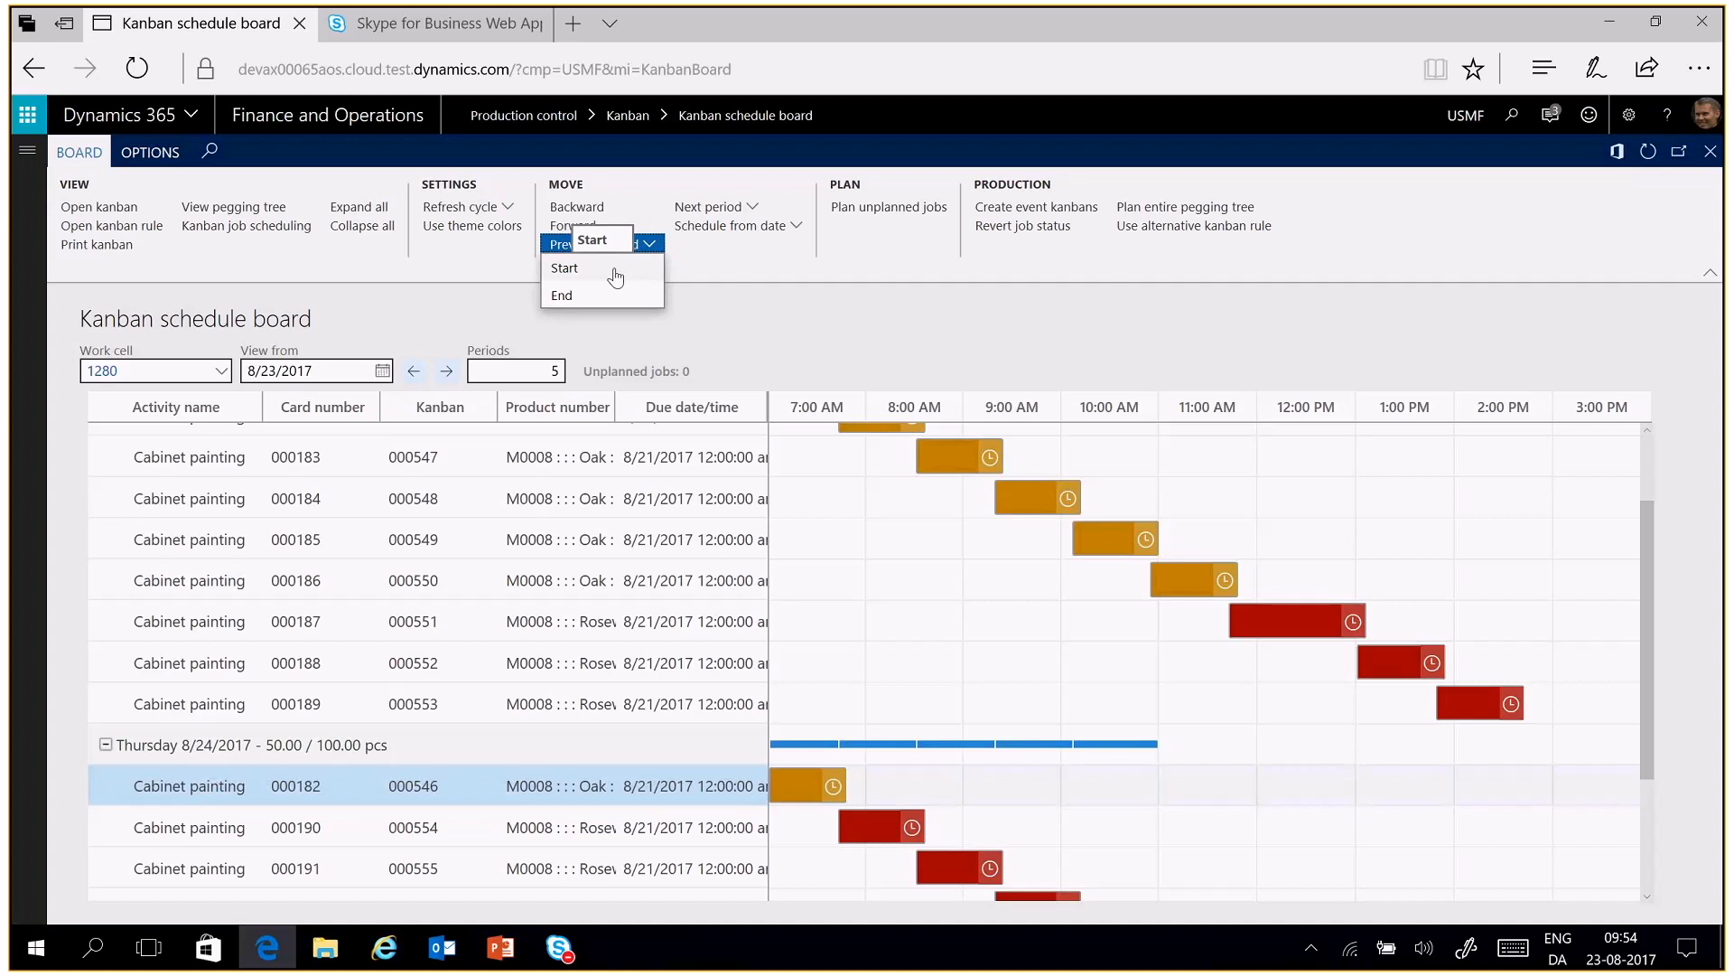
{"action": "left_click", "coordinate": [616, 271]}
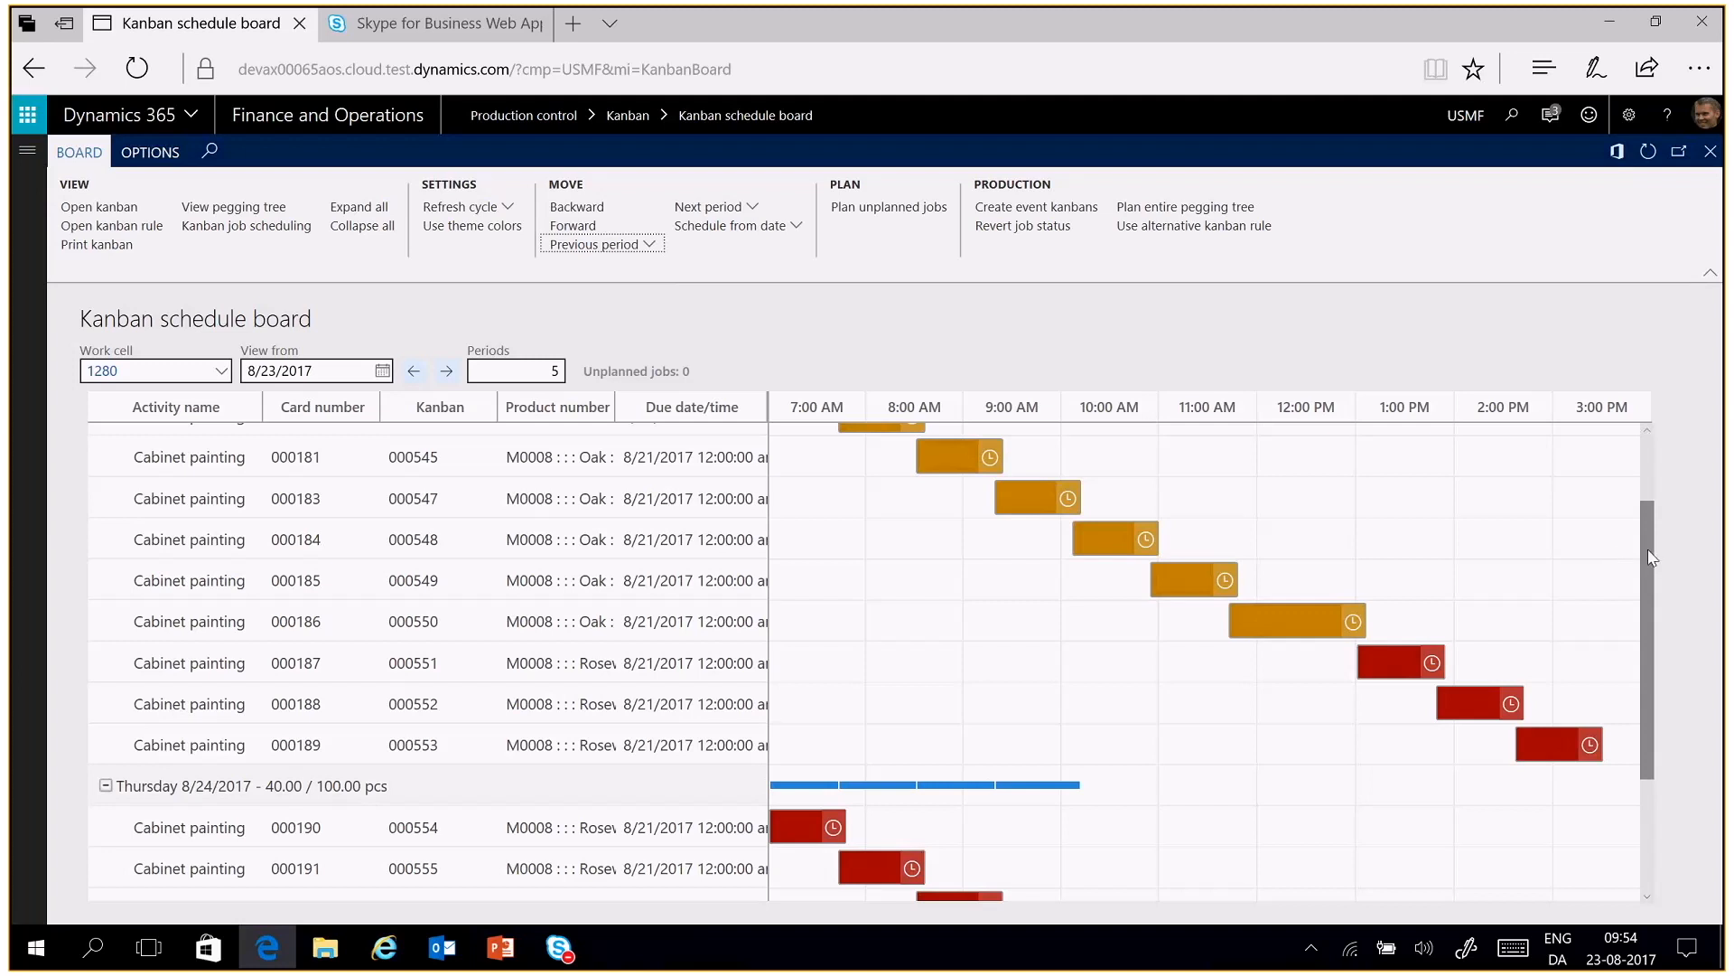
{"action": "left_click_drag", "start_coordinate": [1651, 557], "coordinate": [1639, 470]}
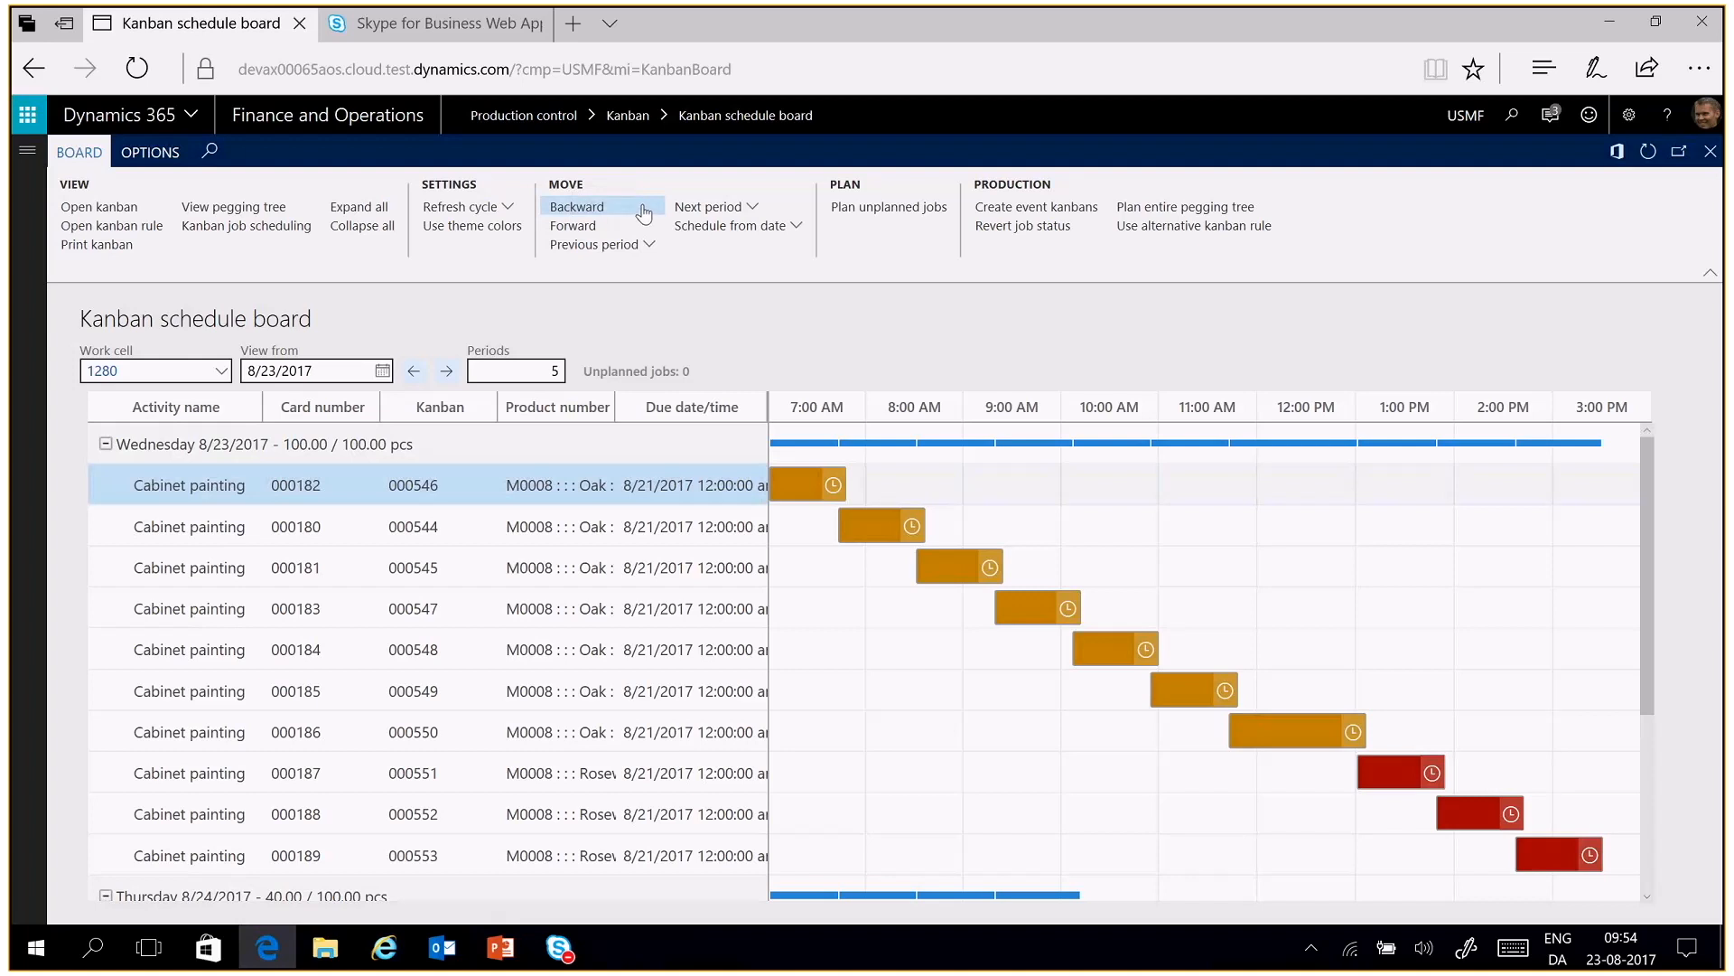
Move the jobs for kanbans 000546 and 000544 together to the end of Wednesday's sequence
{"action": "mouse_move", "coordinate": [288, 500]}
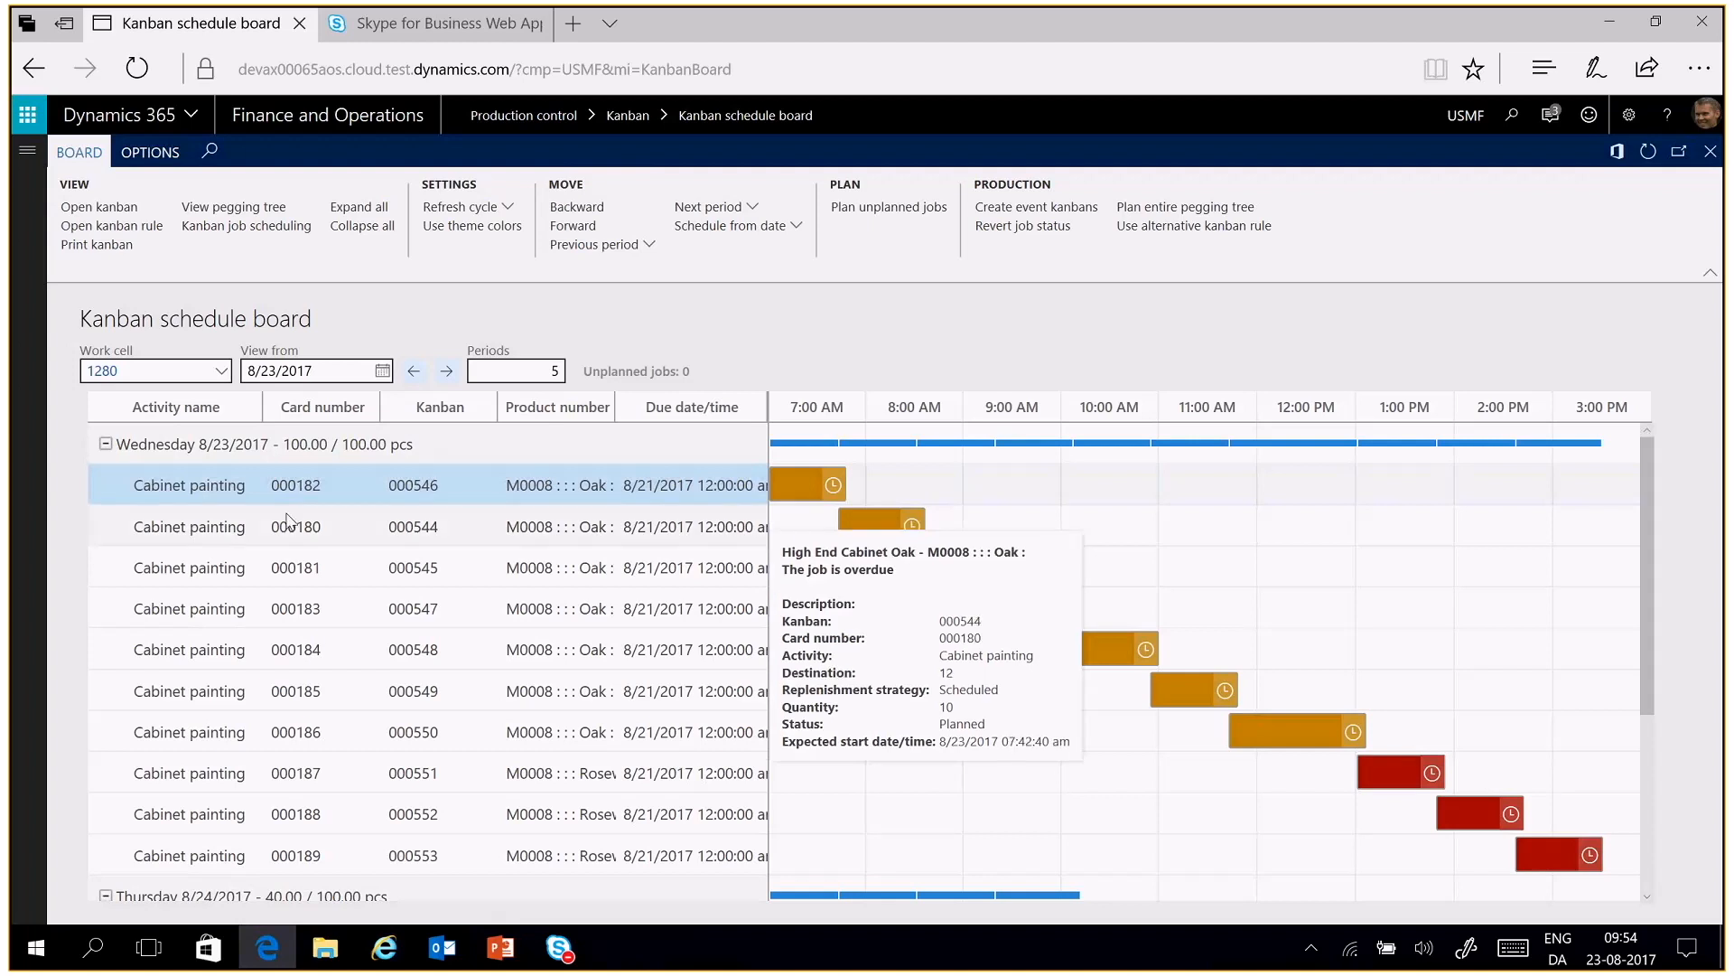
{"action": "left_click", "coordinate": [287, 520], "text": "ctrl"}
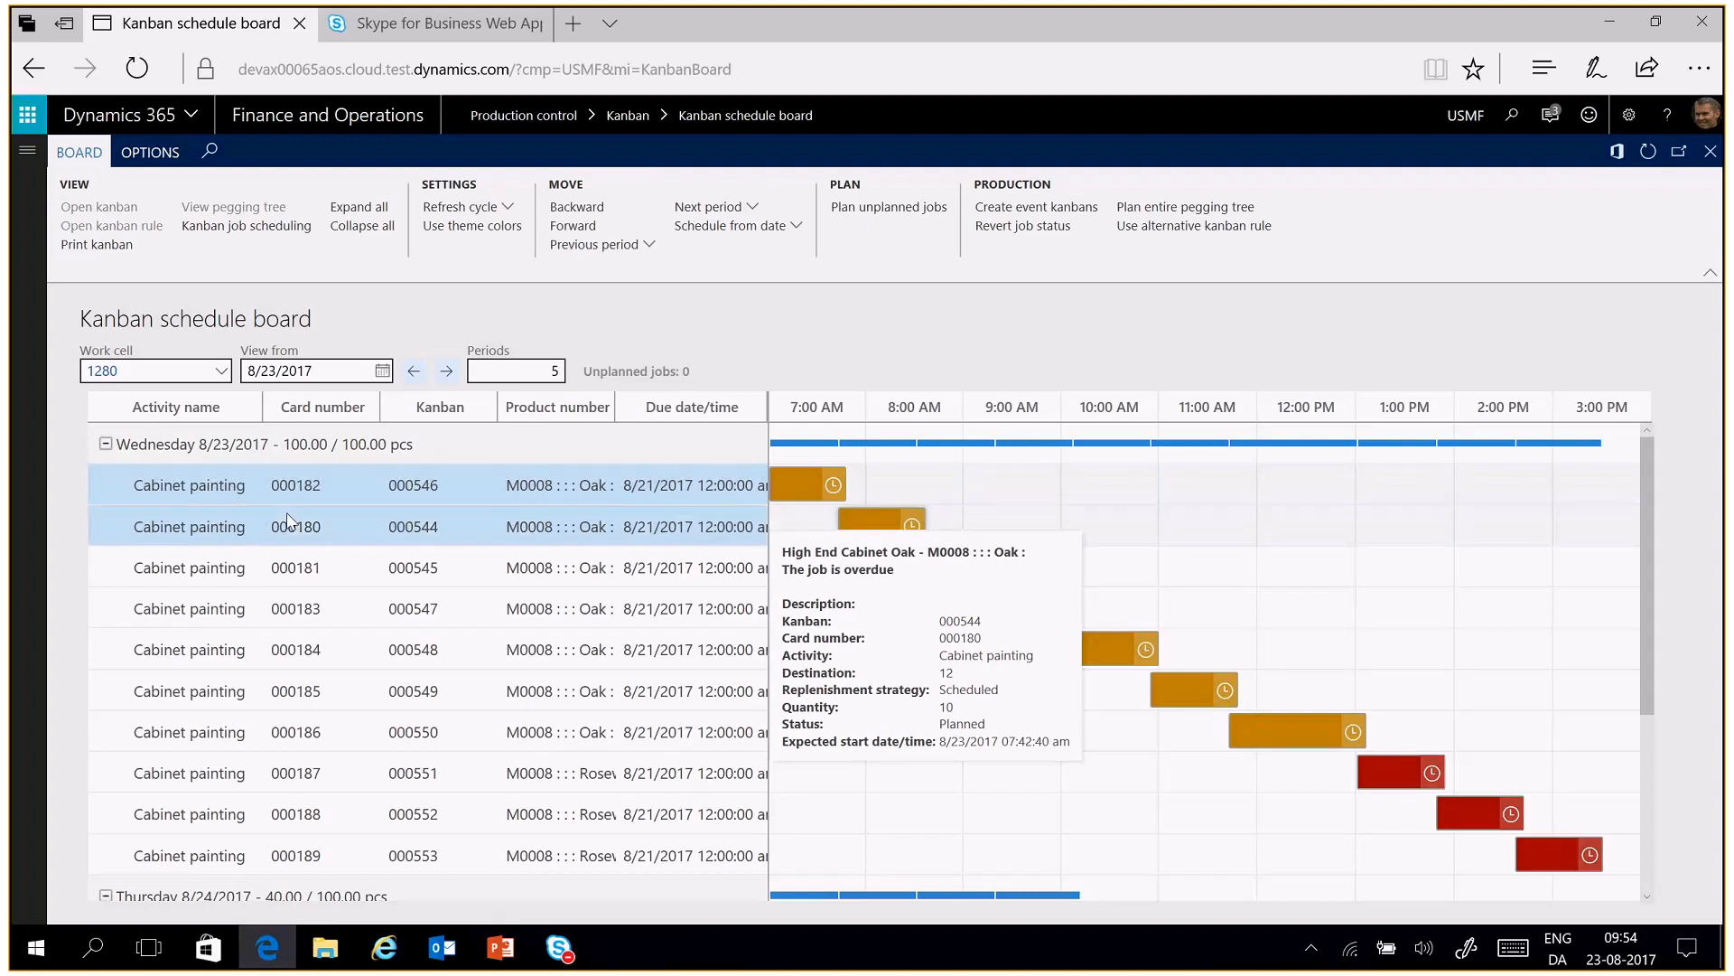
{"action": "left_click_drag", "start_coordinate": [289, 531], "coordinate": [373, 903]}
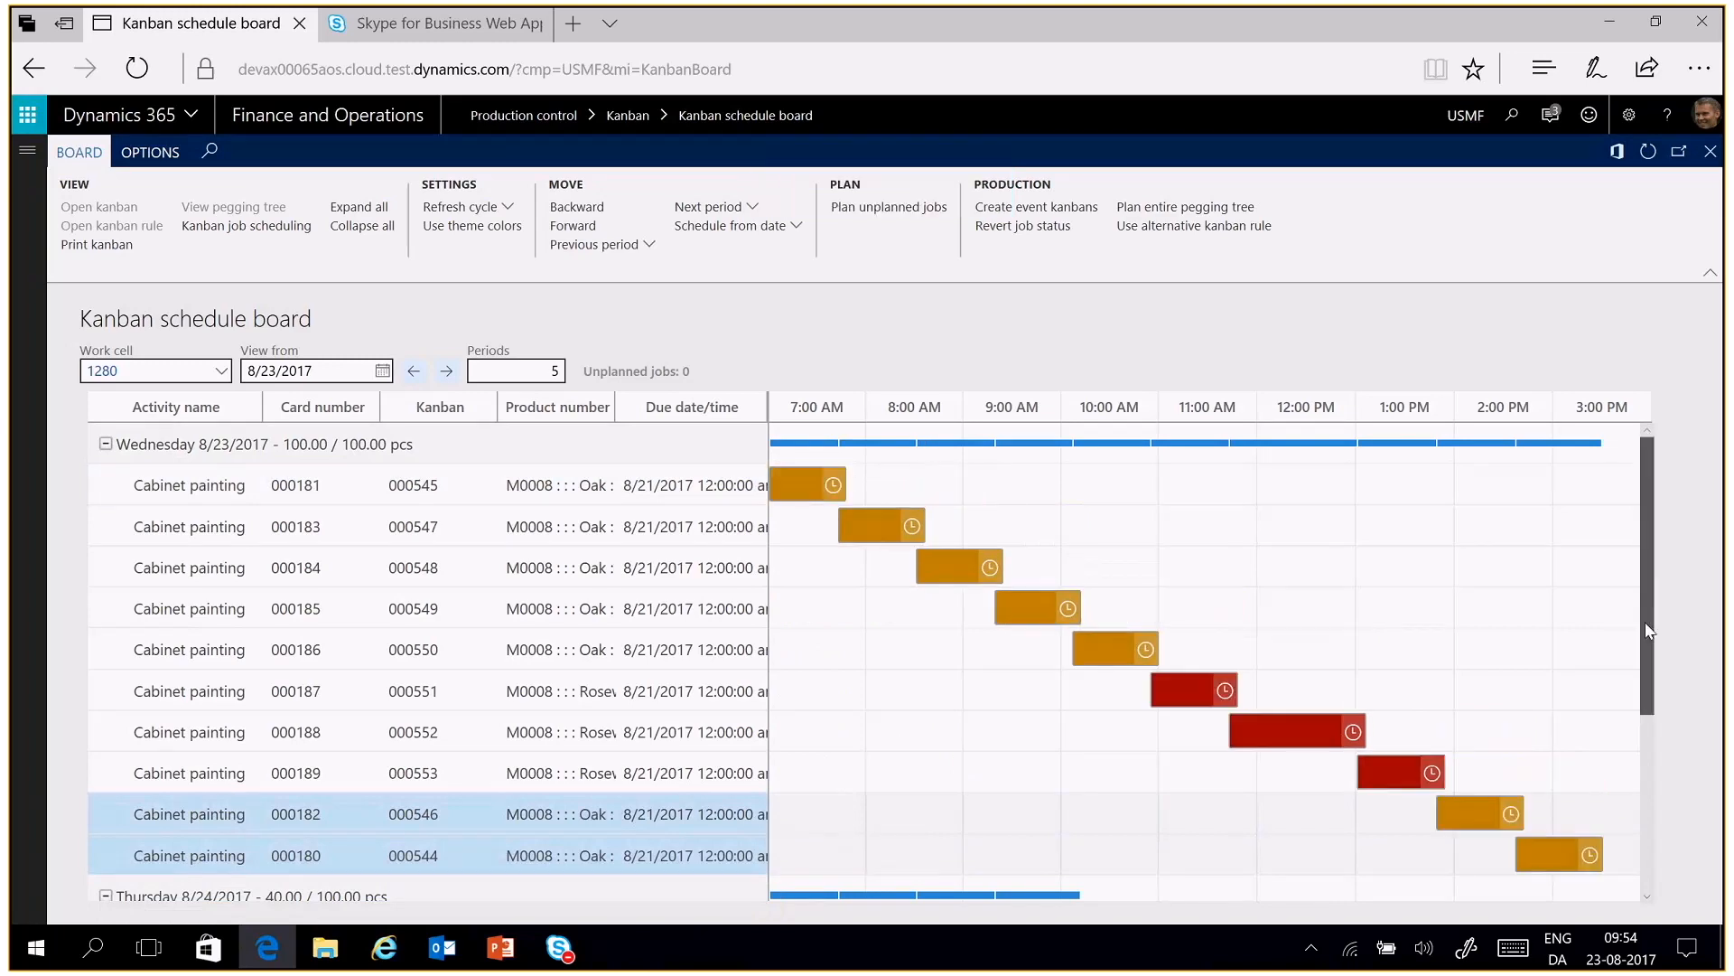
Move the jobs for kanbans 000546 and 000544 together into Thursday's sequence, between kanbans 000554 and 000555
{"action": "scroll", "coordinate": [1635, 687], "scroll_direction": "down", "scroll_amount": 2}
{"action": "scroll", "coordinate": [1616, 776], "scroll_direction": "down", "scroll_amount": 2}
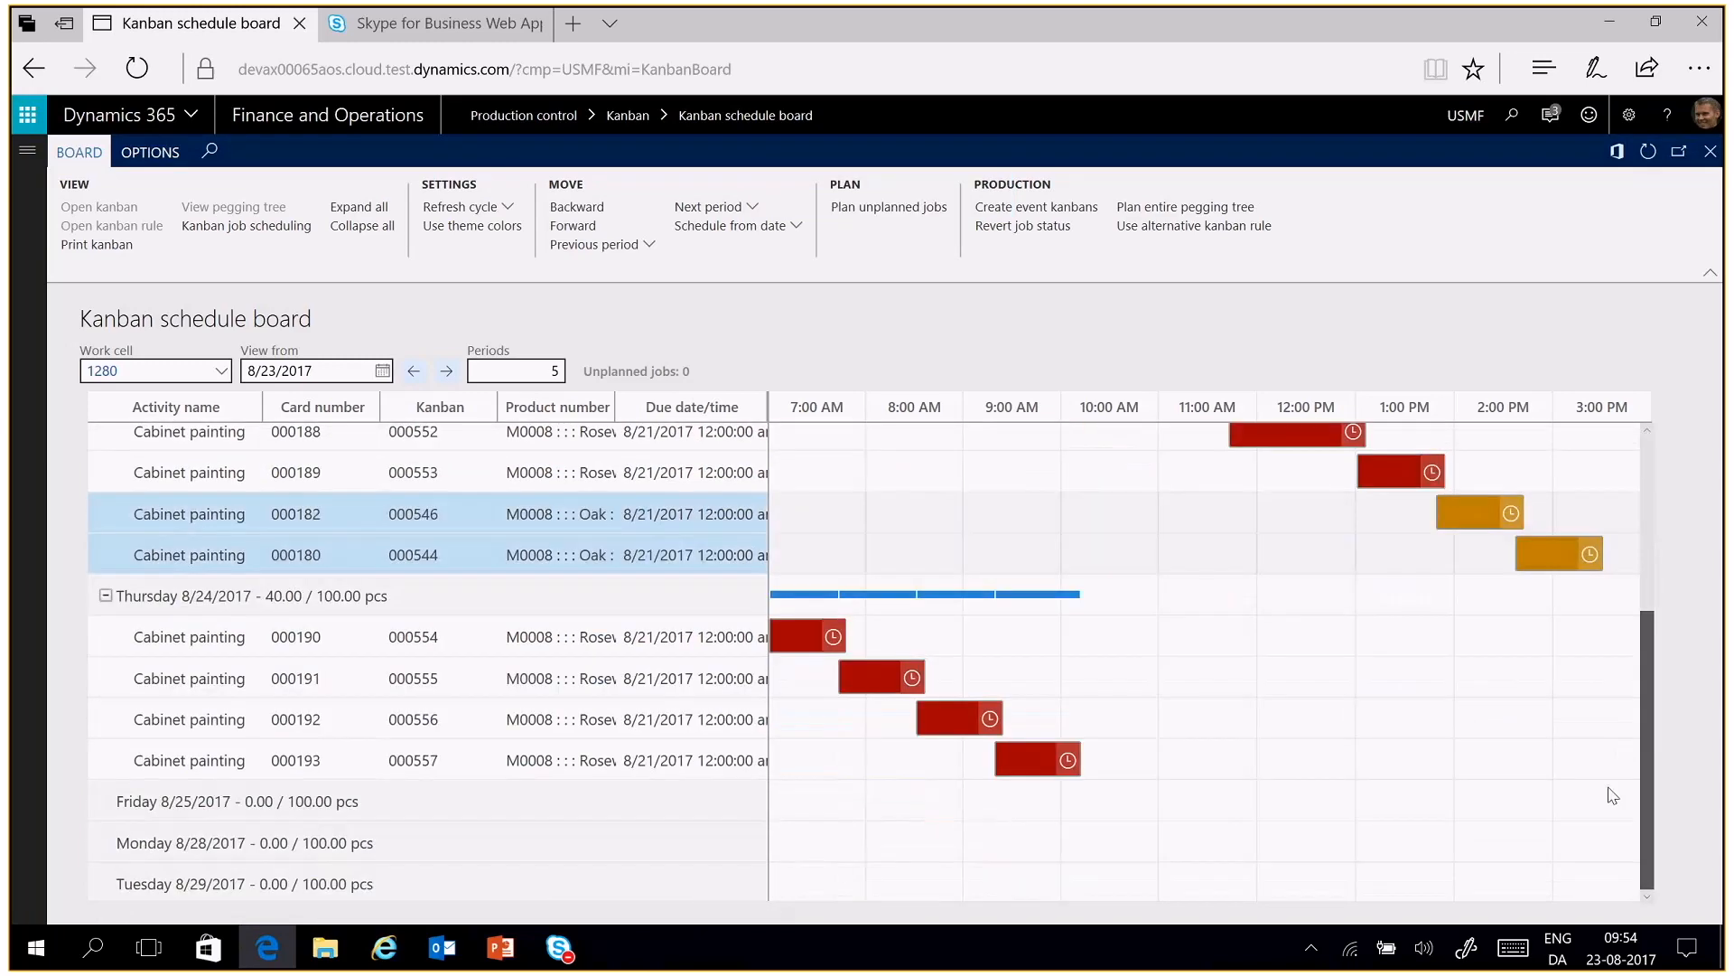
{"action": "scroll", "coordinate": [1626, 777], "scroll_direction": "up", "scroll_amount": 2}
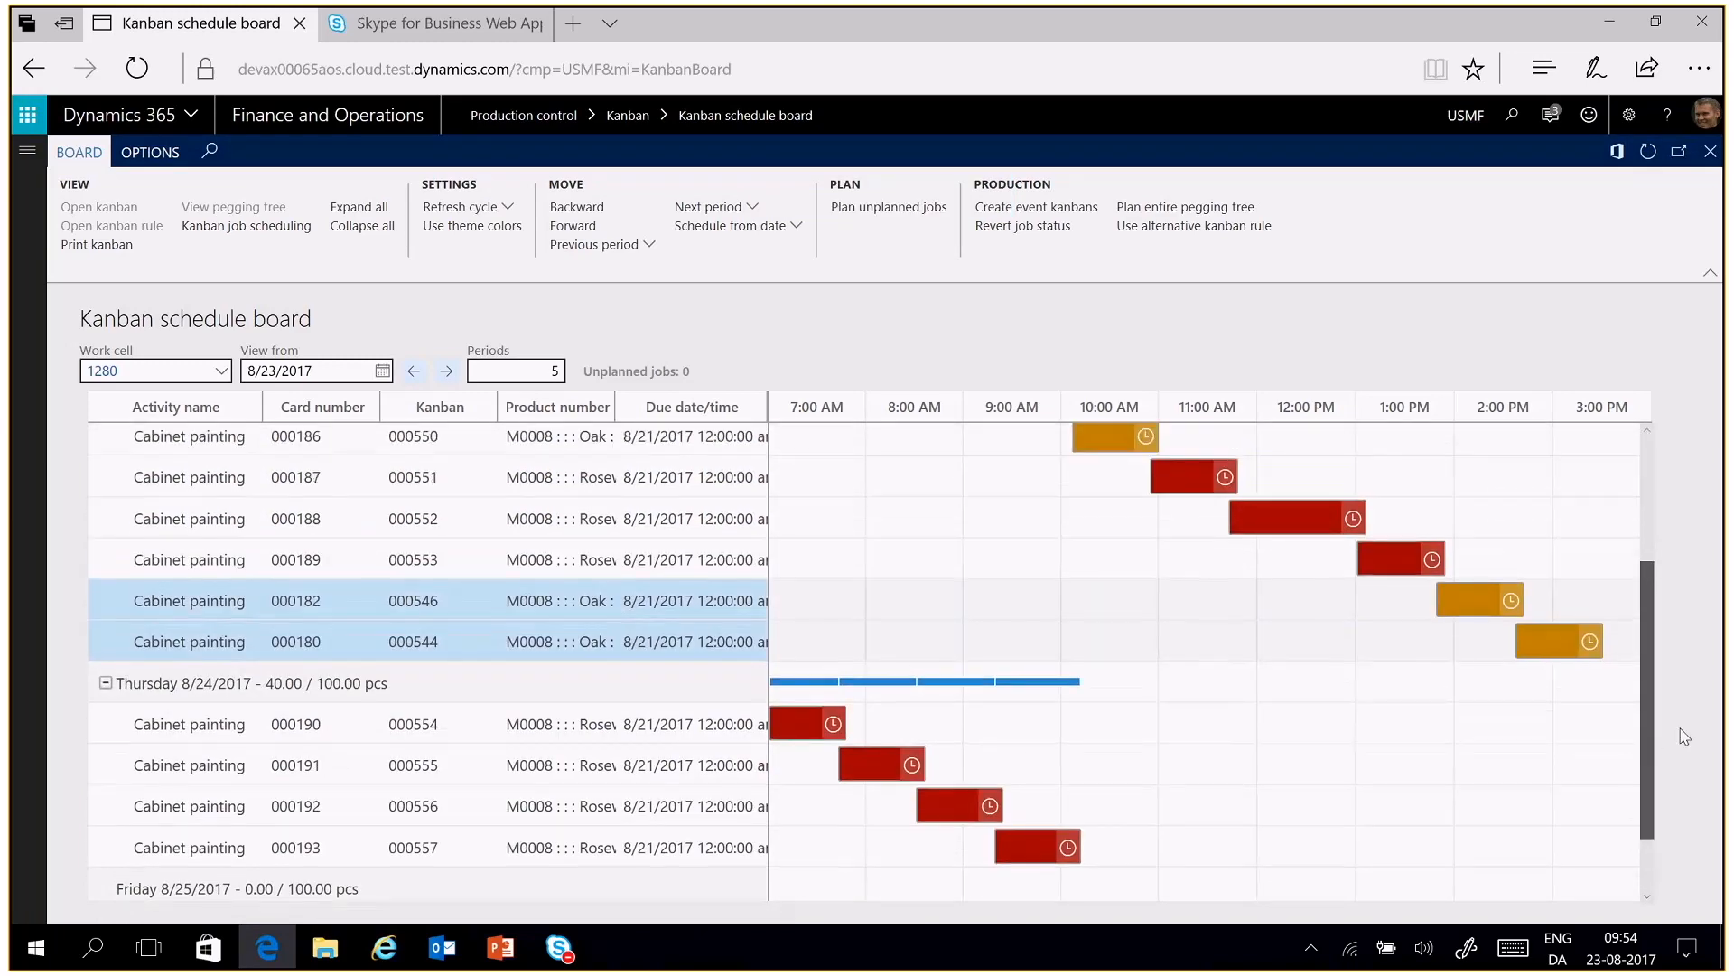
{"action": "scroll", "coordinate": [1694, 736], "scroll_direction": "down", "scroll_amount": 1}
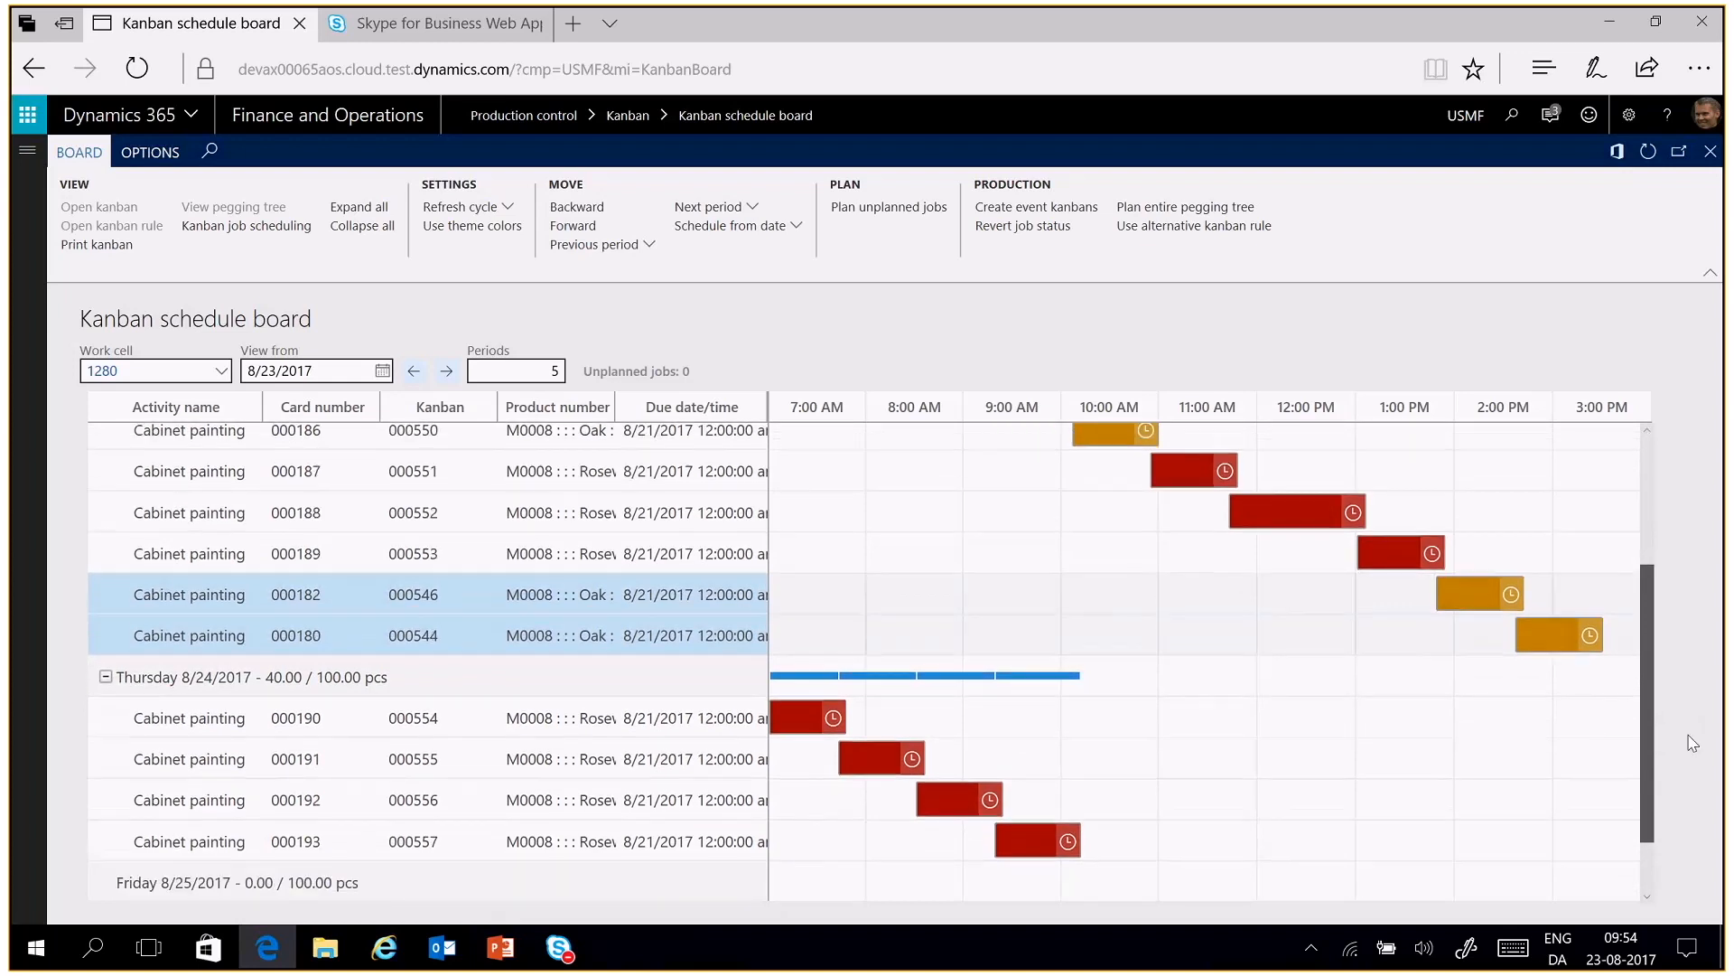
{"action": "scroll", "coordinate": [1693, 742], "scroll_direction": "down", "scroll_amount": 1}
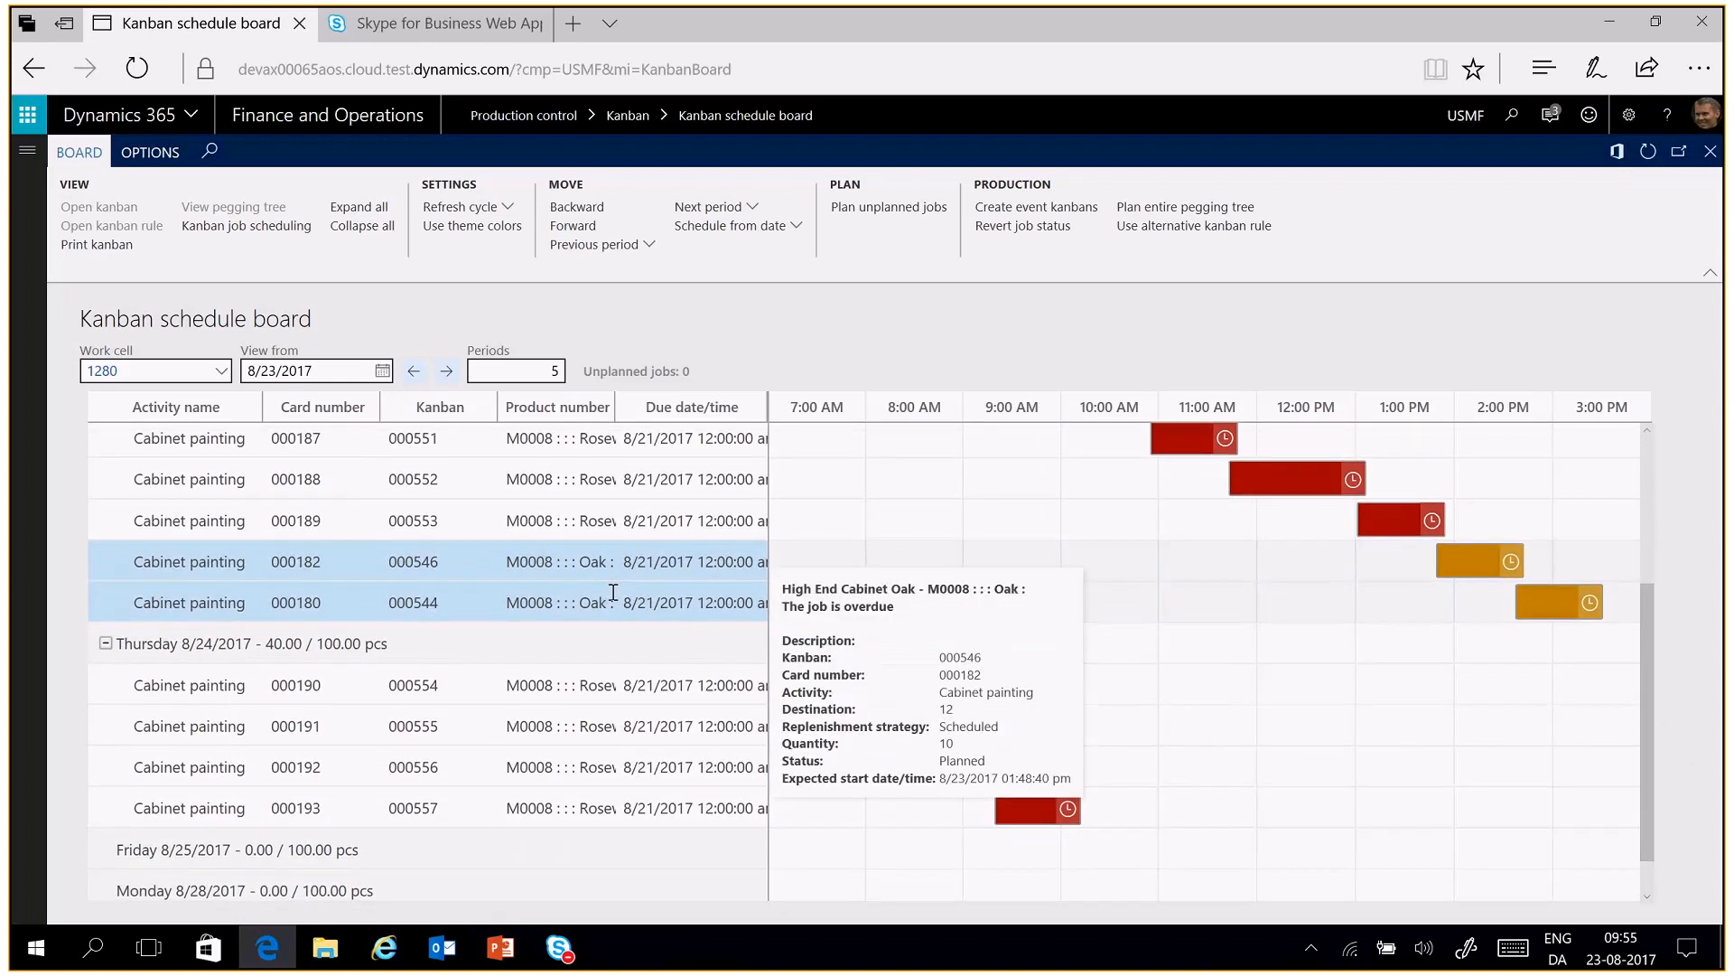
{"action": "left_click_drag", "start_coordinate": [611, 578], "coordinate": [599, 680]}
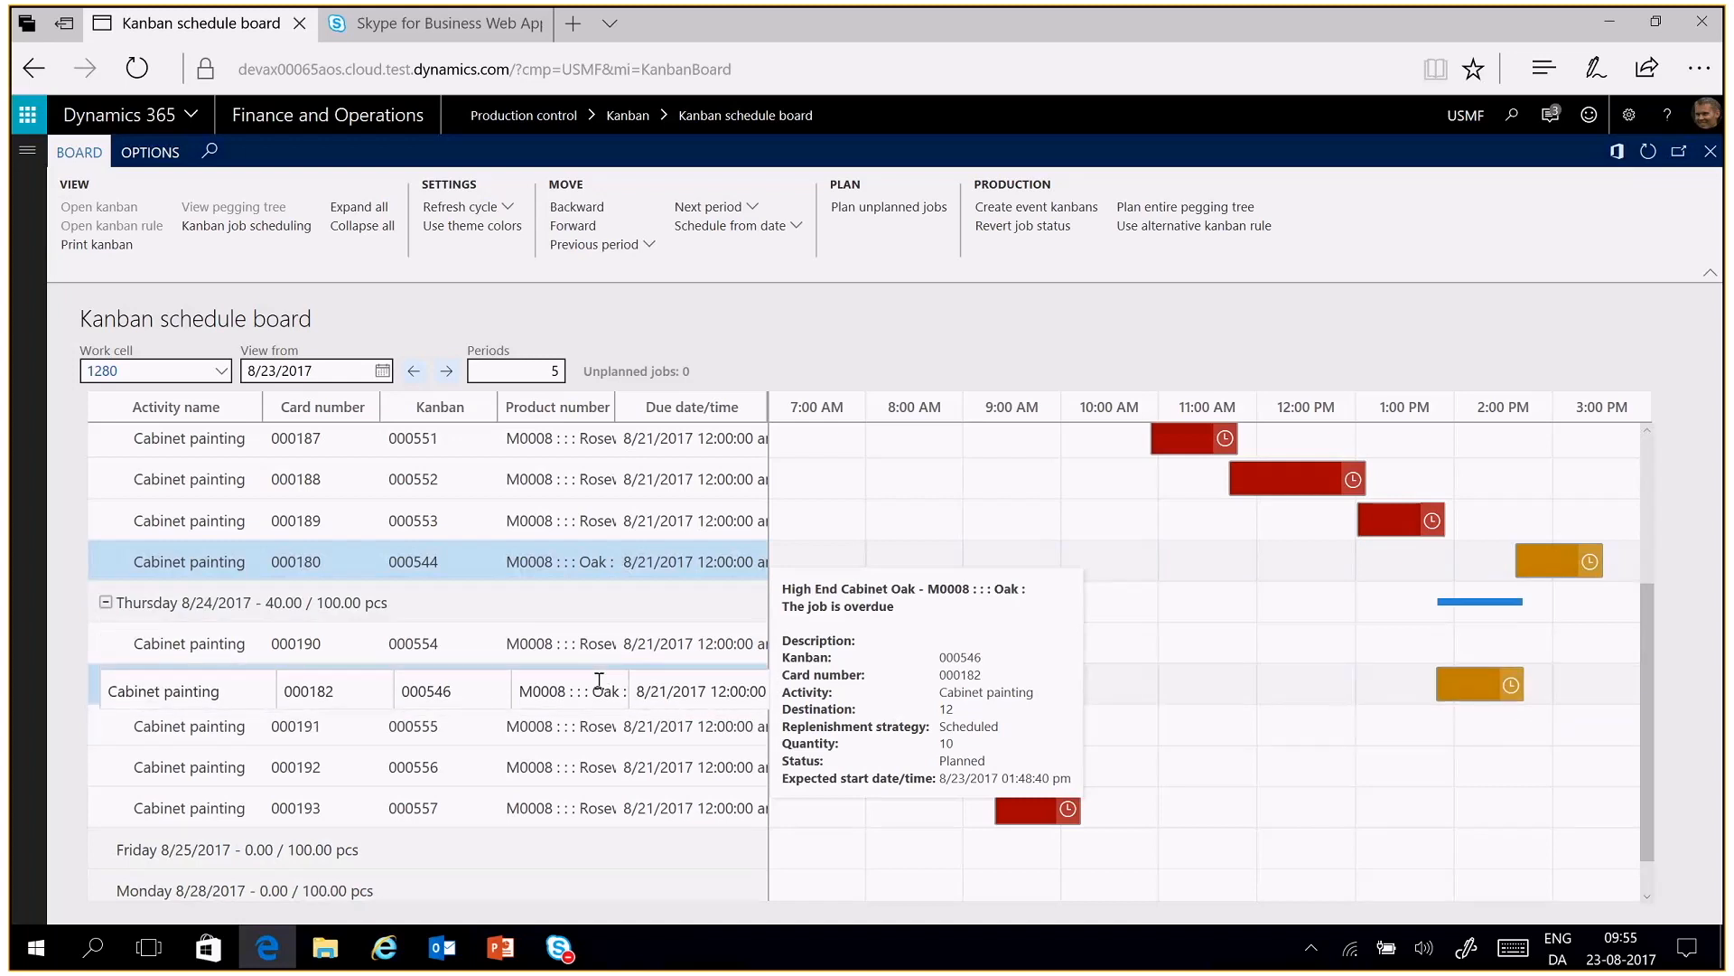
{"action": "left_click_drag", "start_coordinate": [598, 681], "coordinate": [598, 681]}
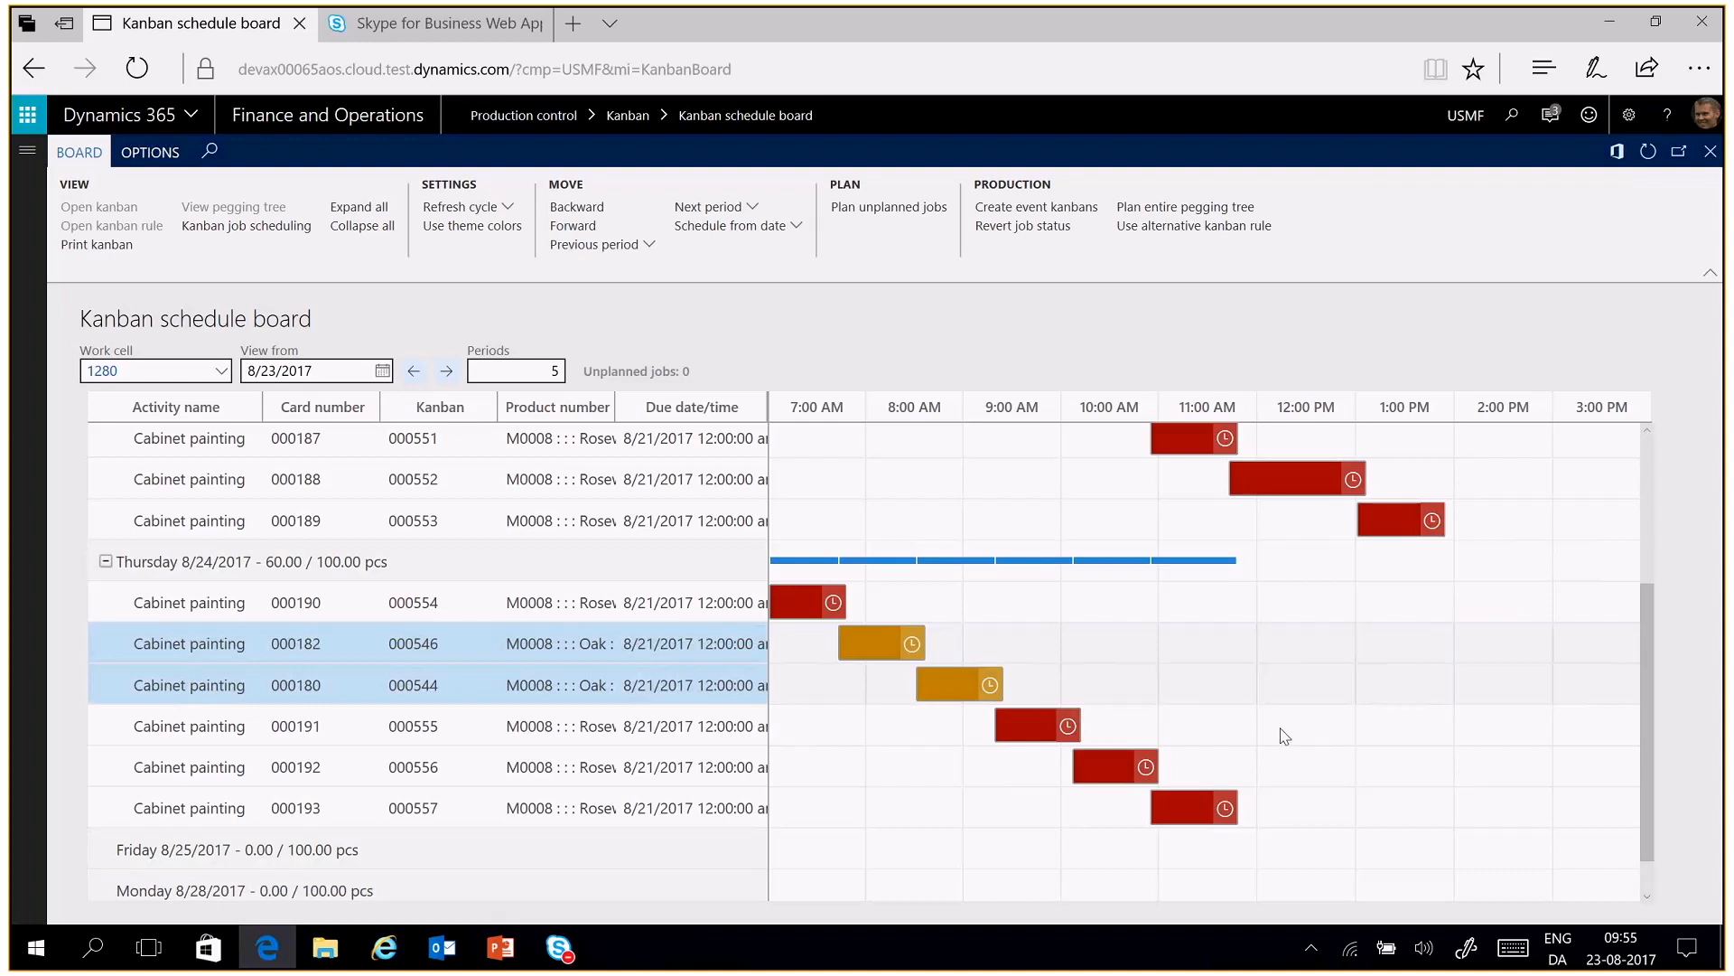
Move only the job for kanban 000546 to the start of Thursday's sequence, ahead of kanban 000554
{"action": "left_click", "coordinate": [598, 647]}
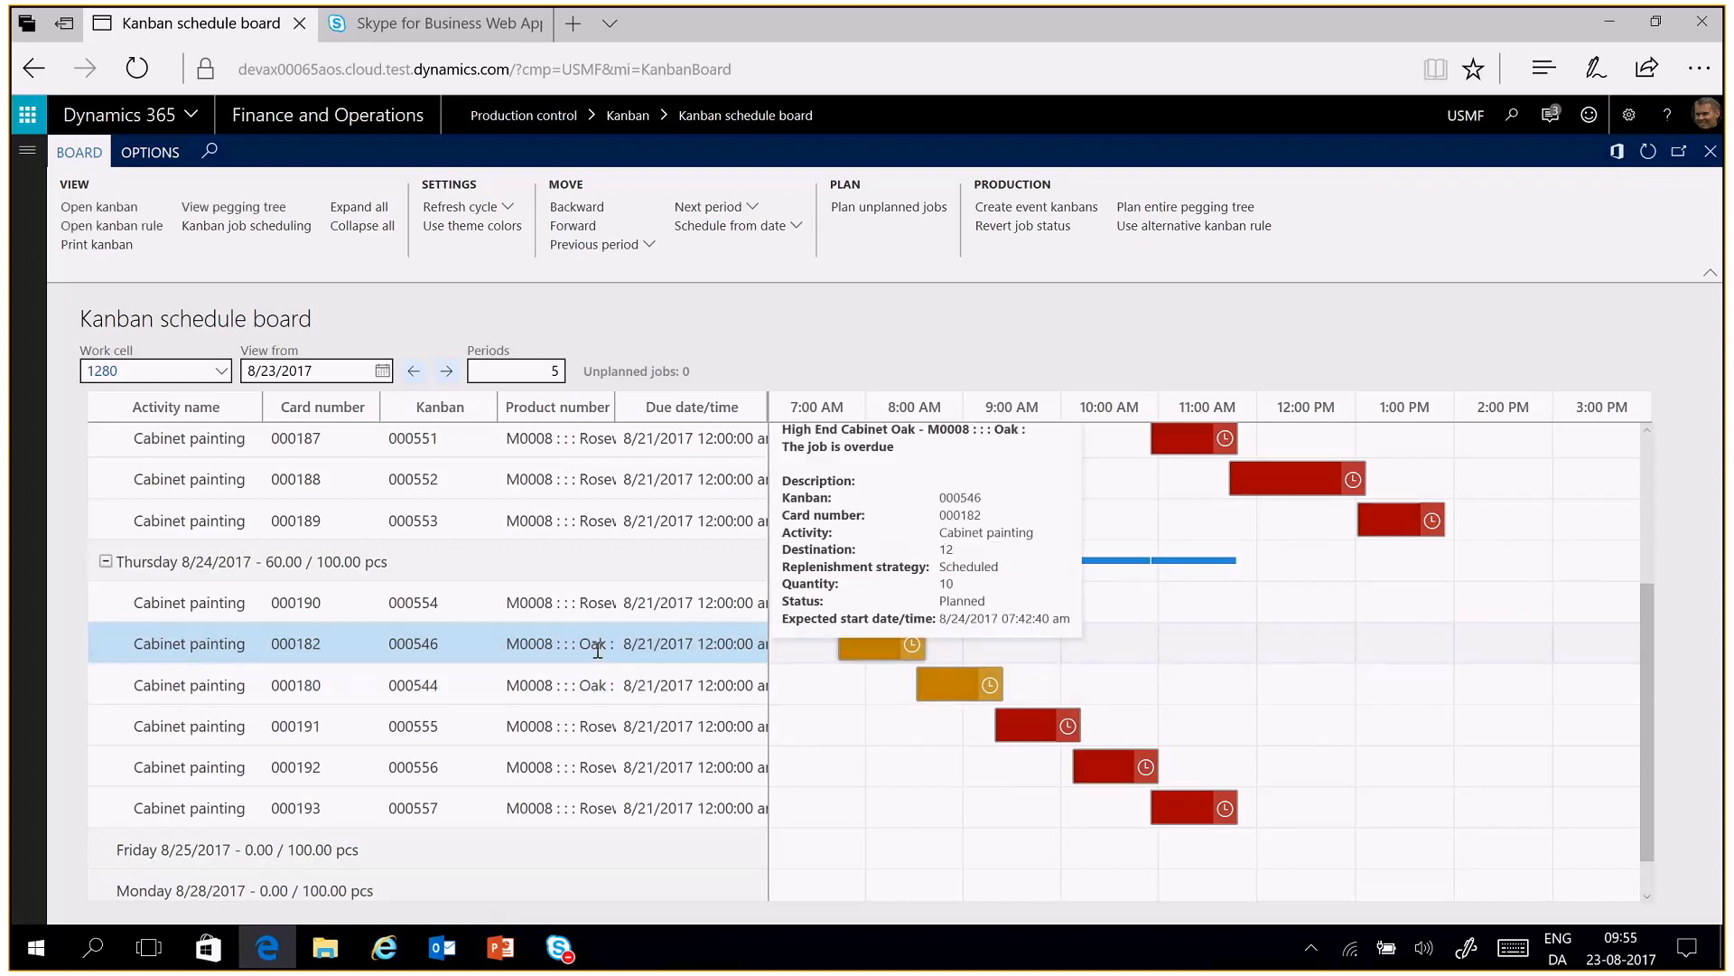
{"action": "left_click_drag", "start_coordinate": [598, 647], "coordinate": [602, 612]}
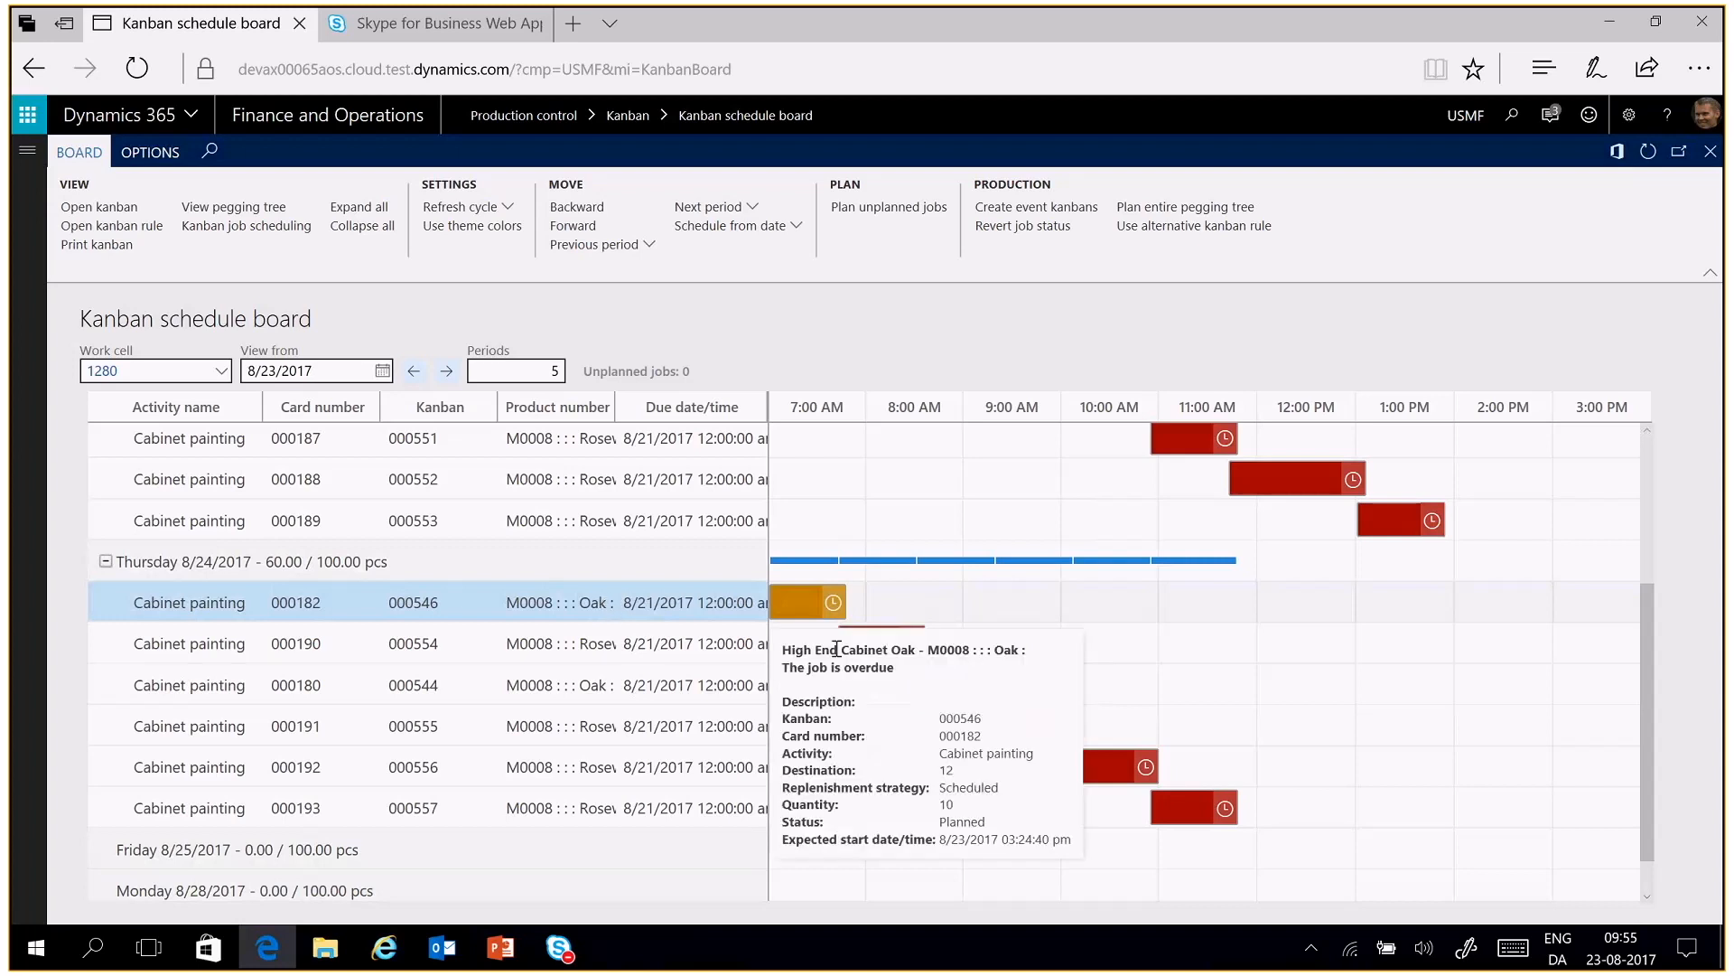
{"action": "mouse_move", "coordinate": [895, 644]}
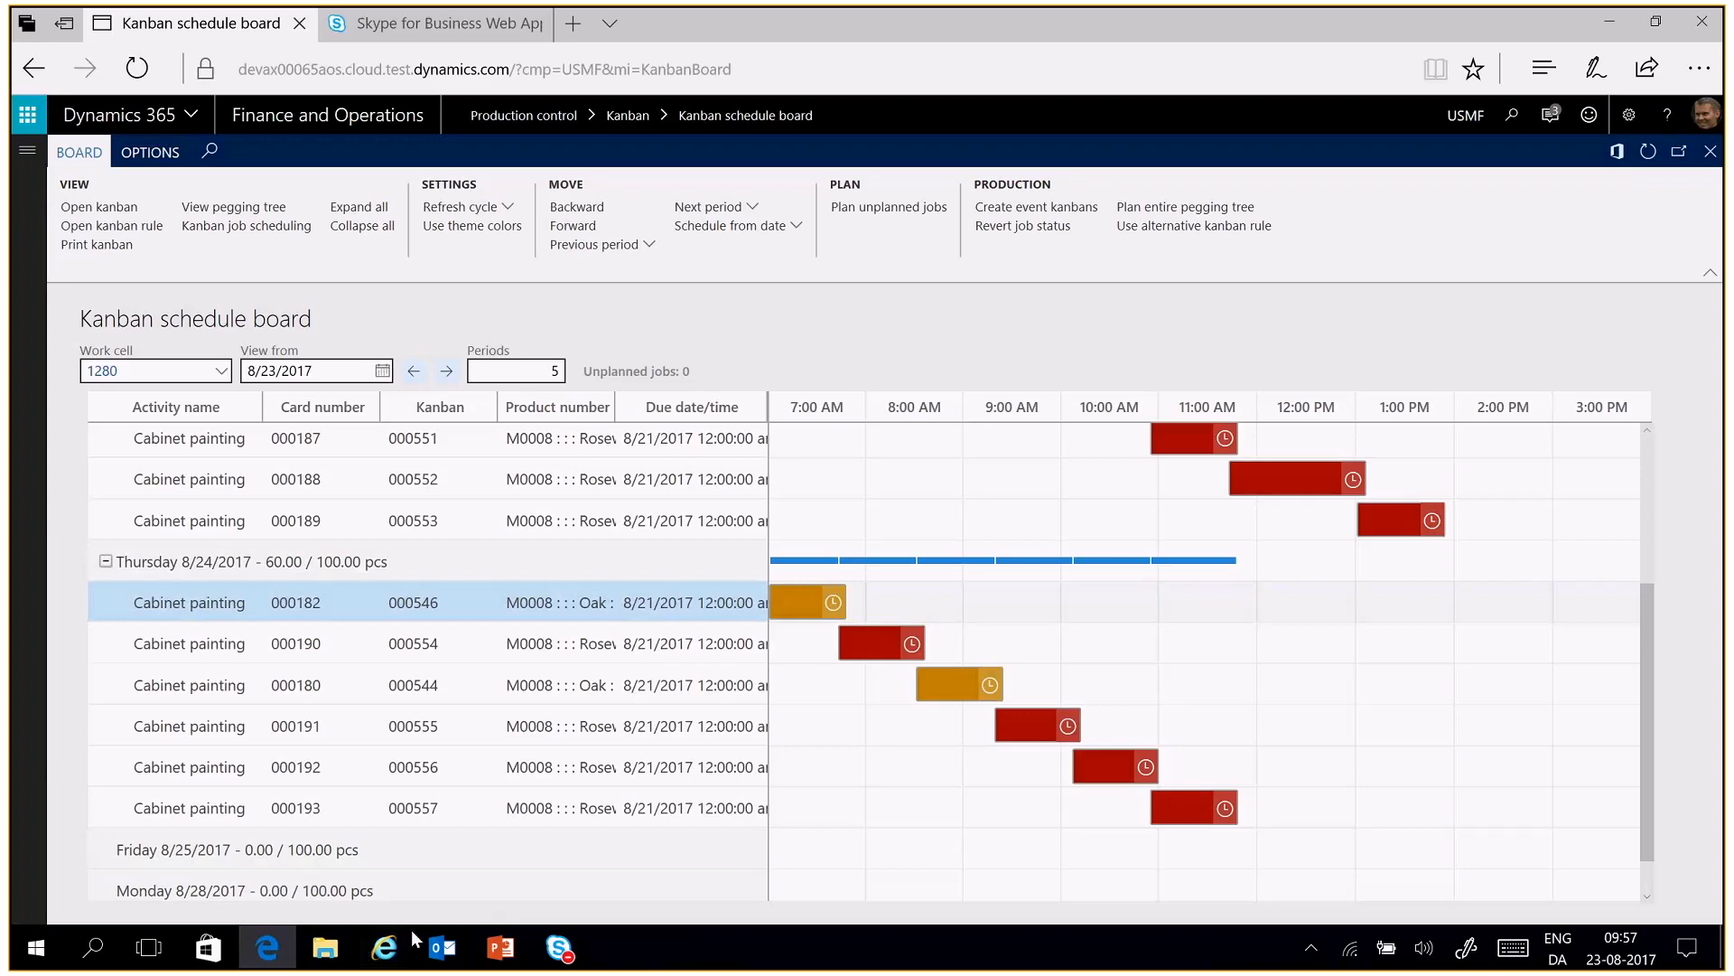
Switch to the PowerPoint presentation and start the slide show from the slide with the roadmap and ideas links
{"action": "left_click", "coordinate": [499, 947]}
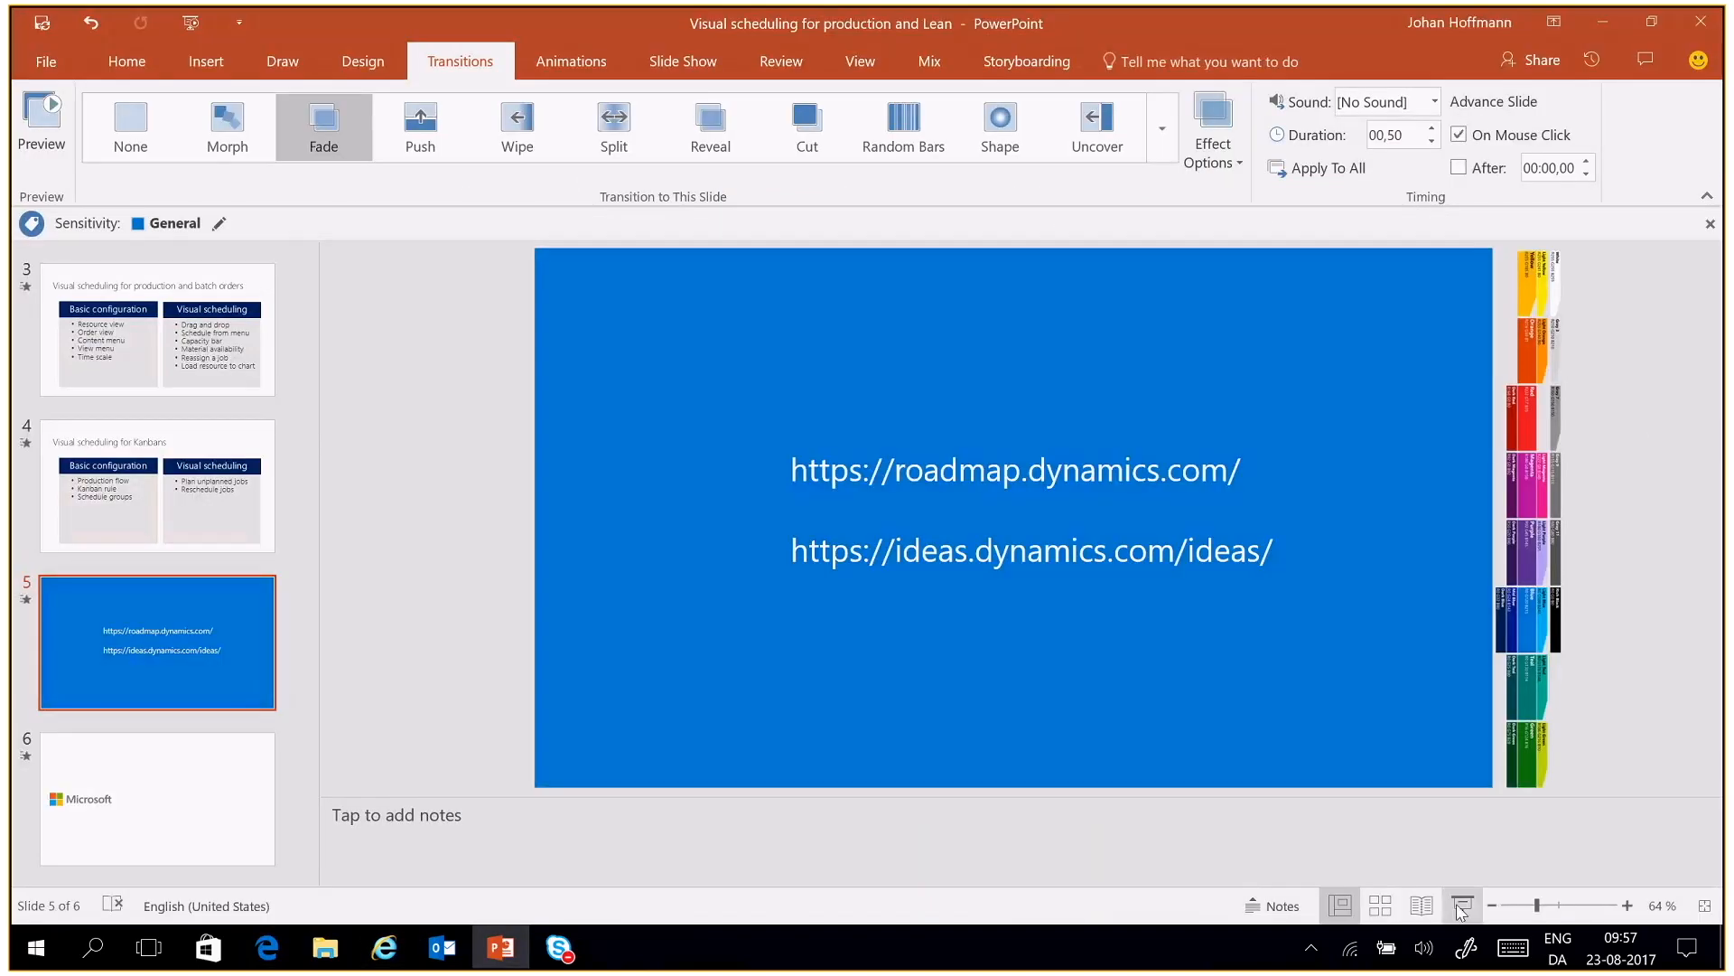
{"action": "left_click", "coordinate": [1462, 911]}
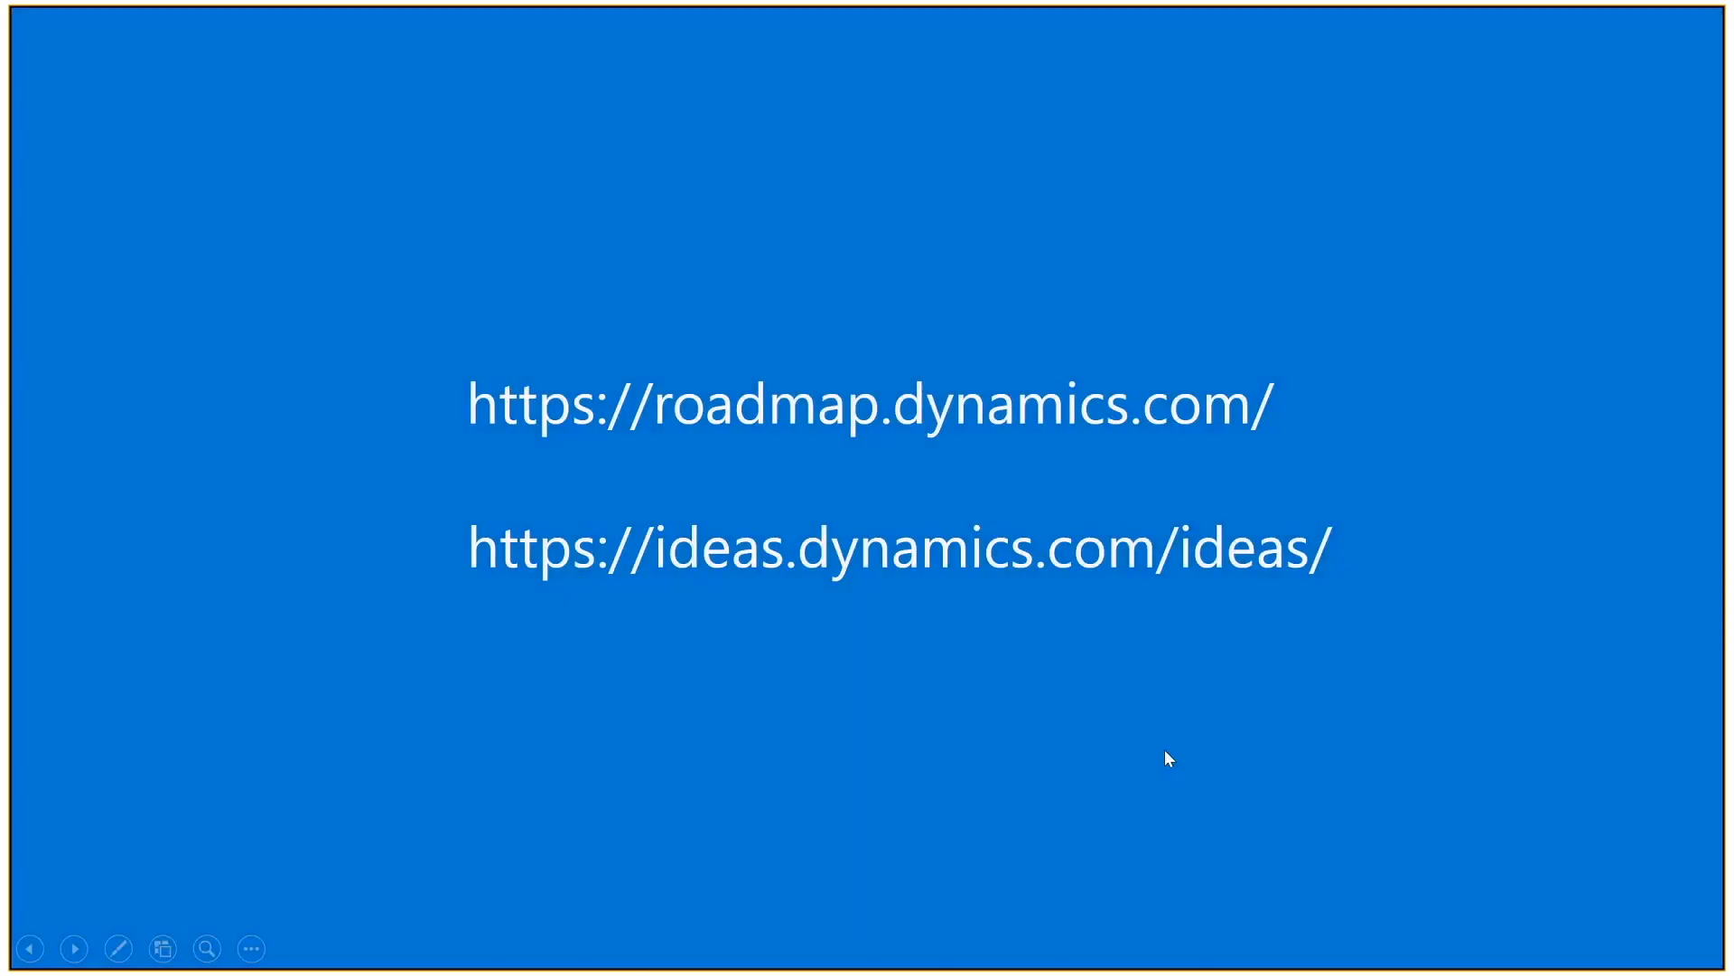